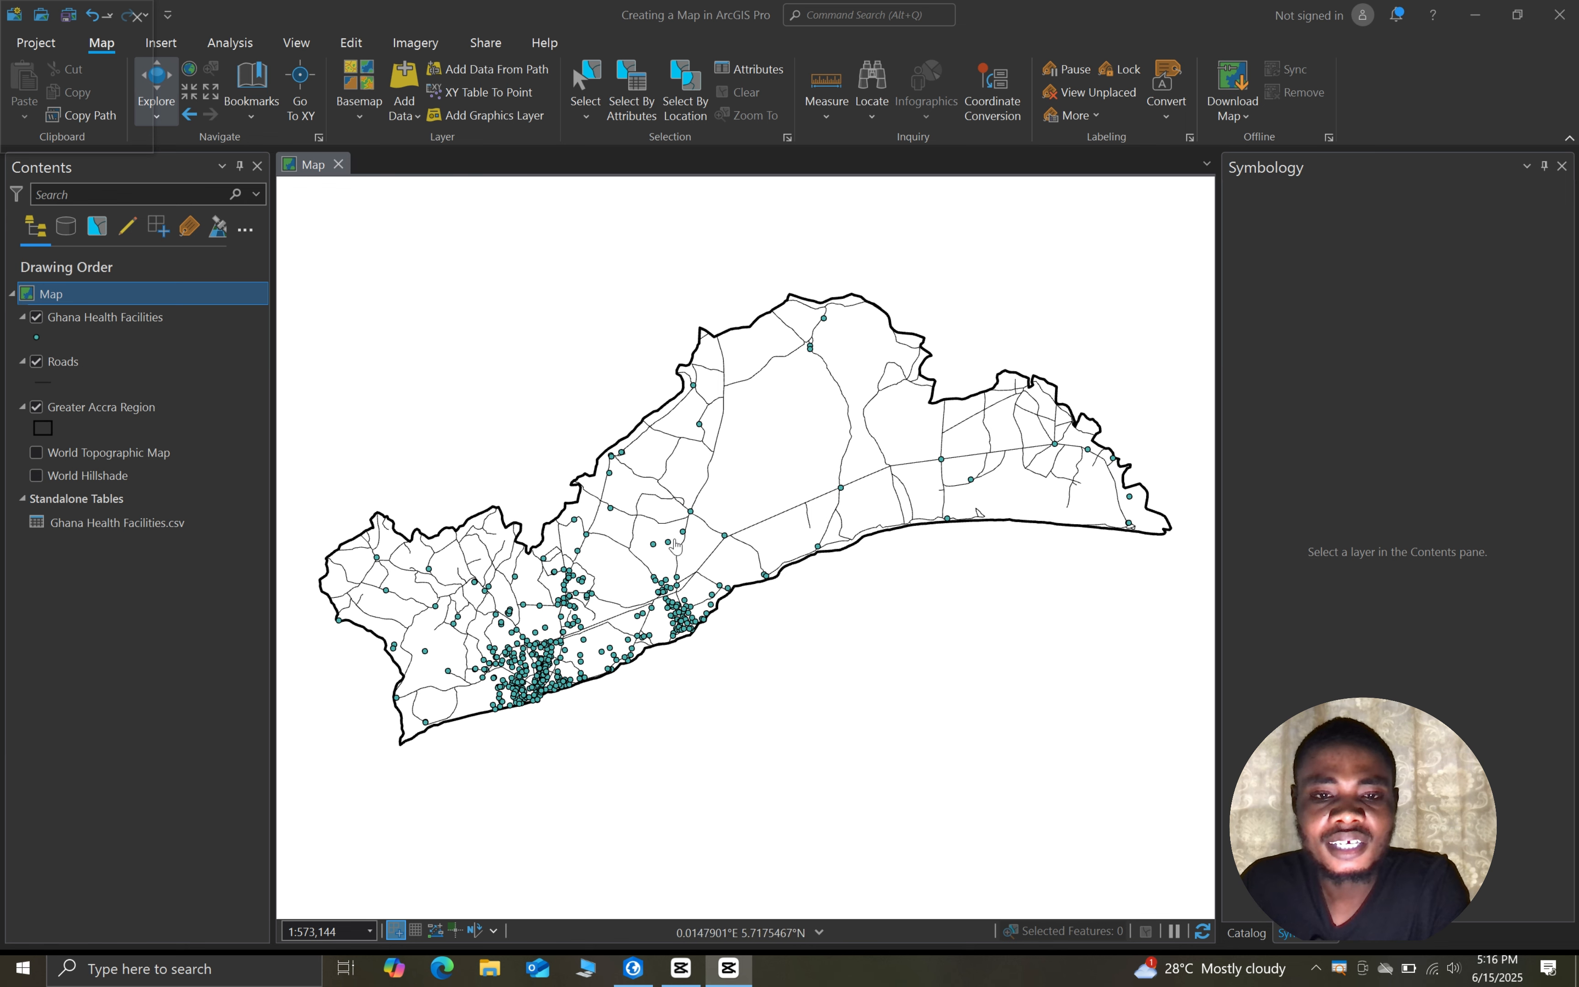
# Open the attribute table of the Ghana Health Facilities layer
pyautogui.click(62, 317)
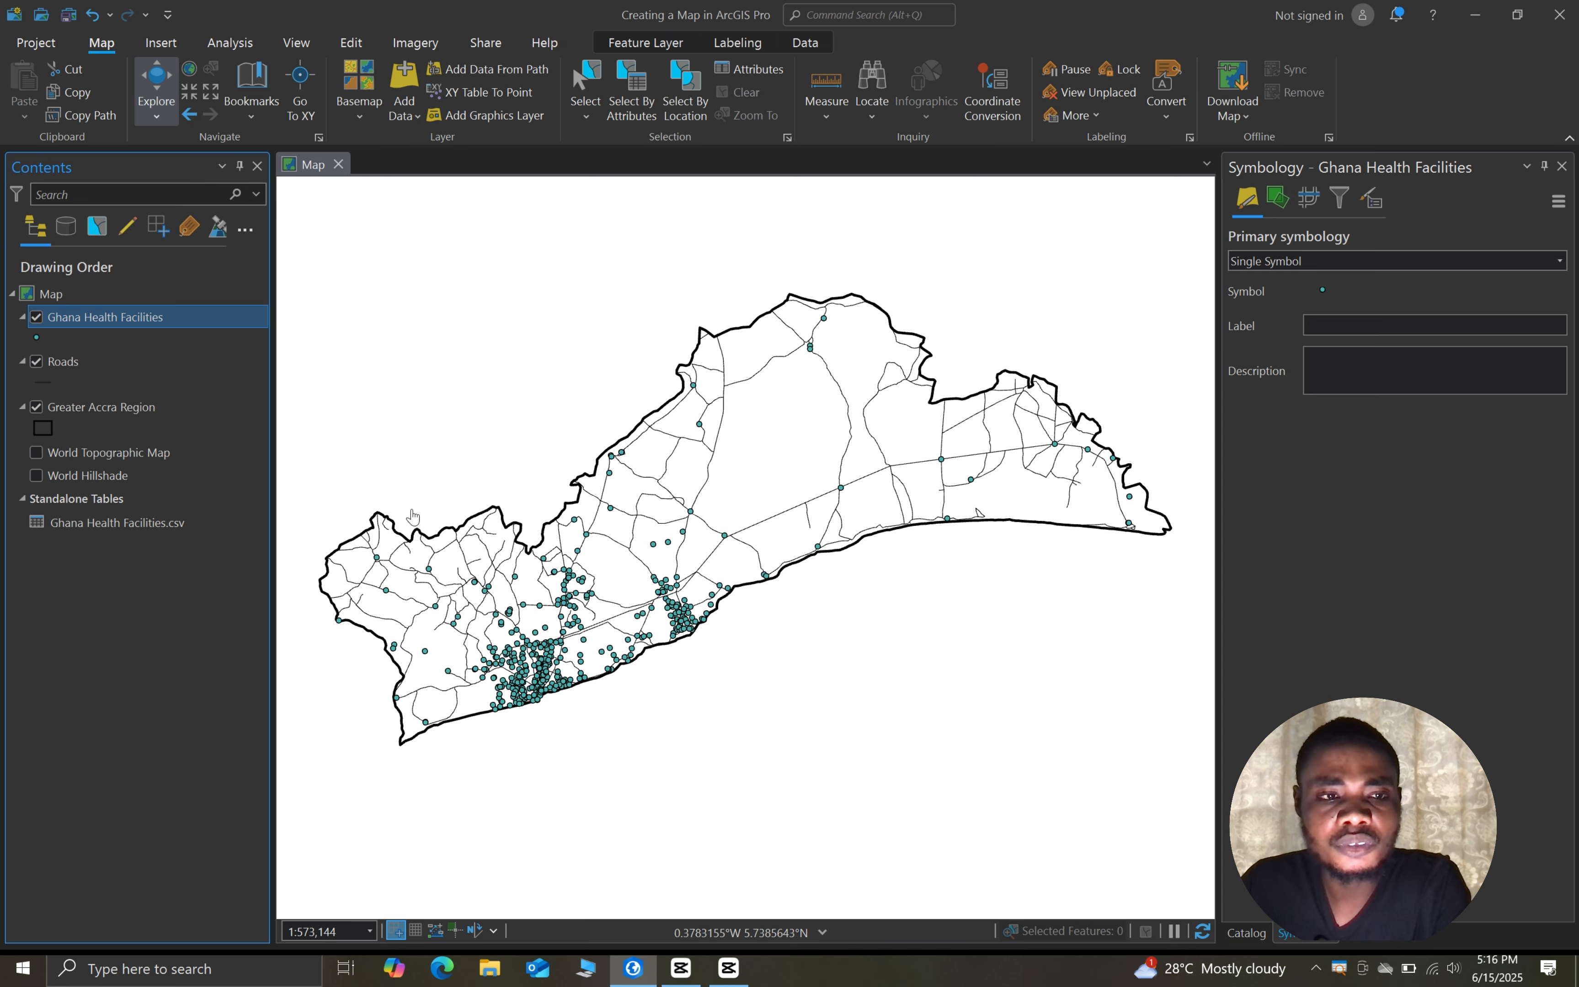
pyautogui.rightClick(111, 324)
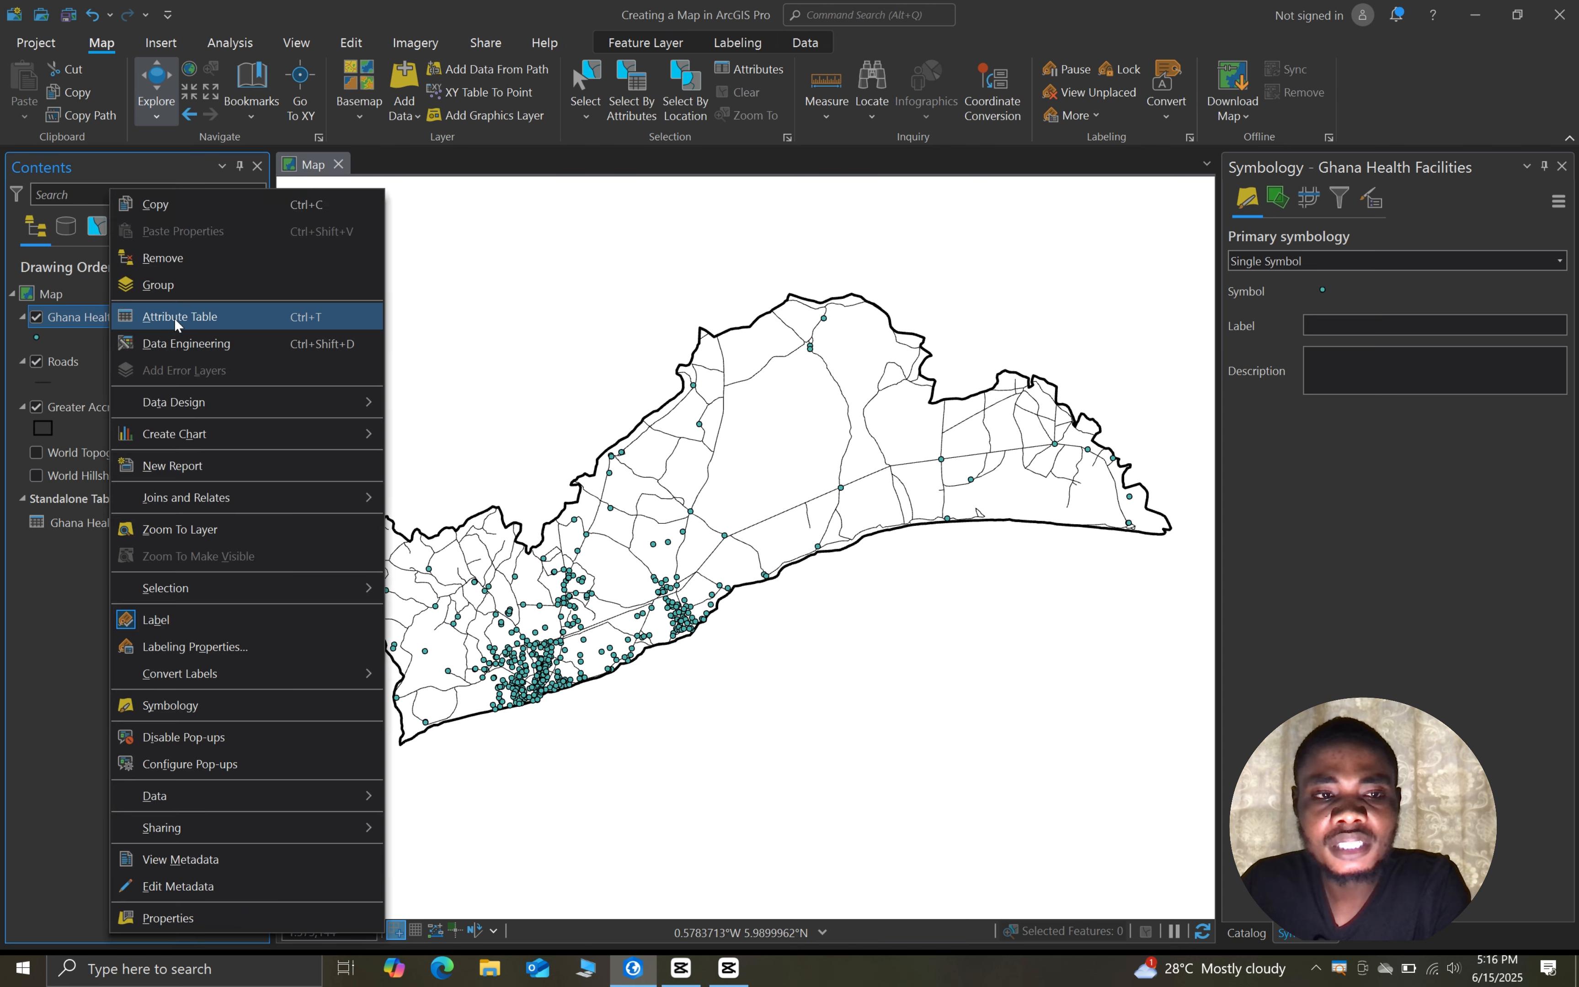
pyautogui.click(193, 320)
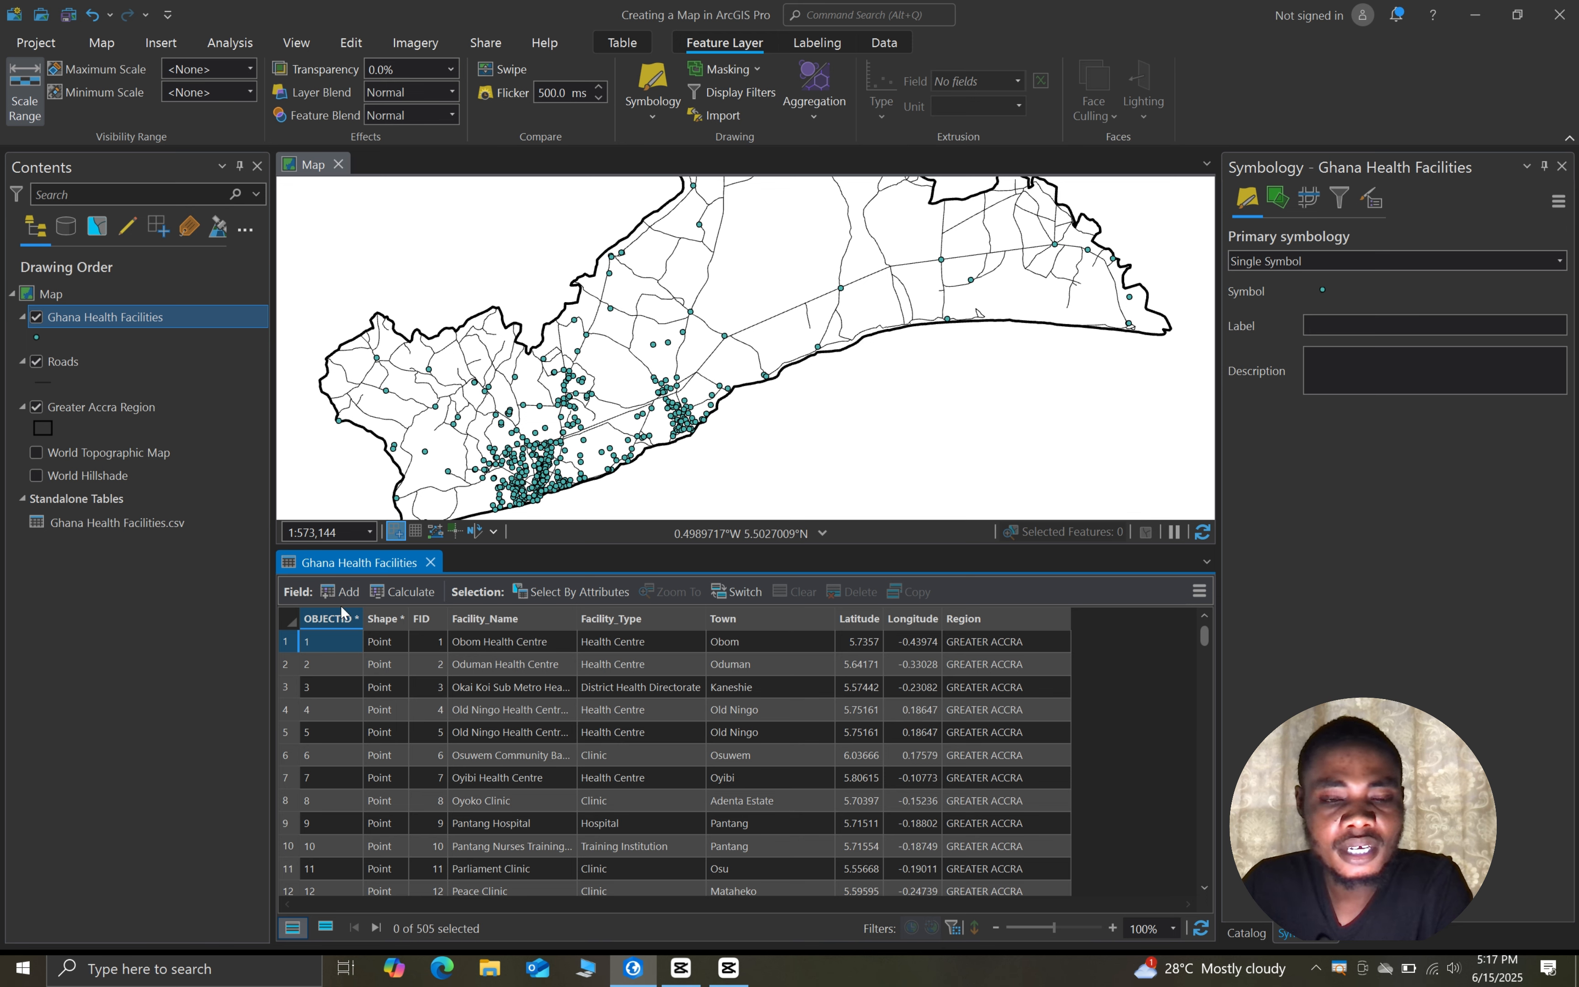
# Examine the Facility_Name, Facility_Type, Town and Region fields and the kinds of facility types recorded, then shrink the table to show more map
pyautogui.click(523, 620)
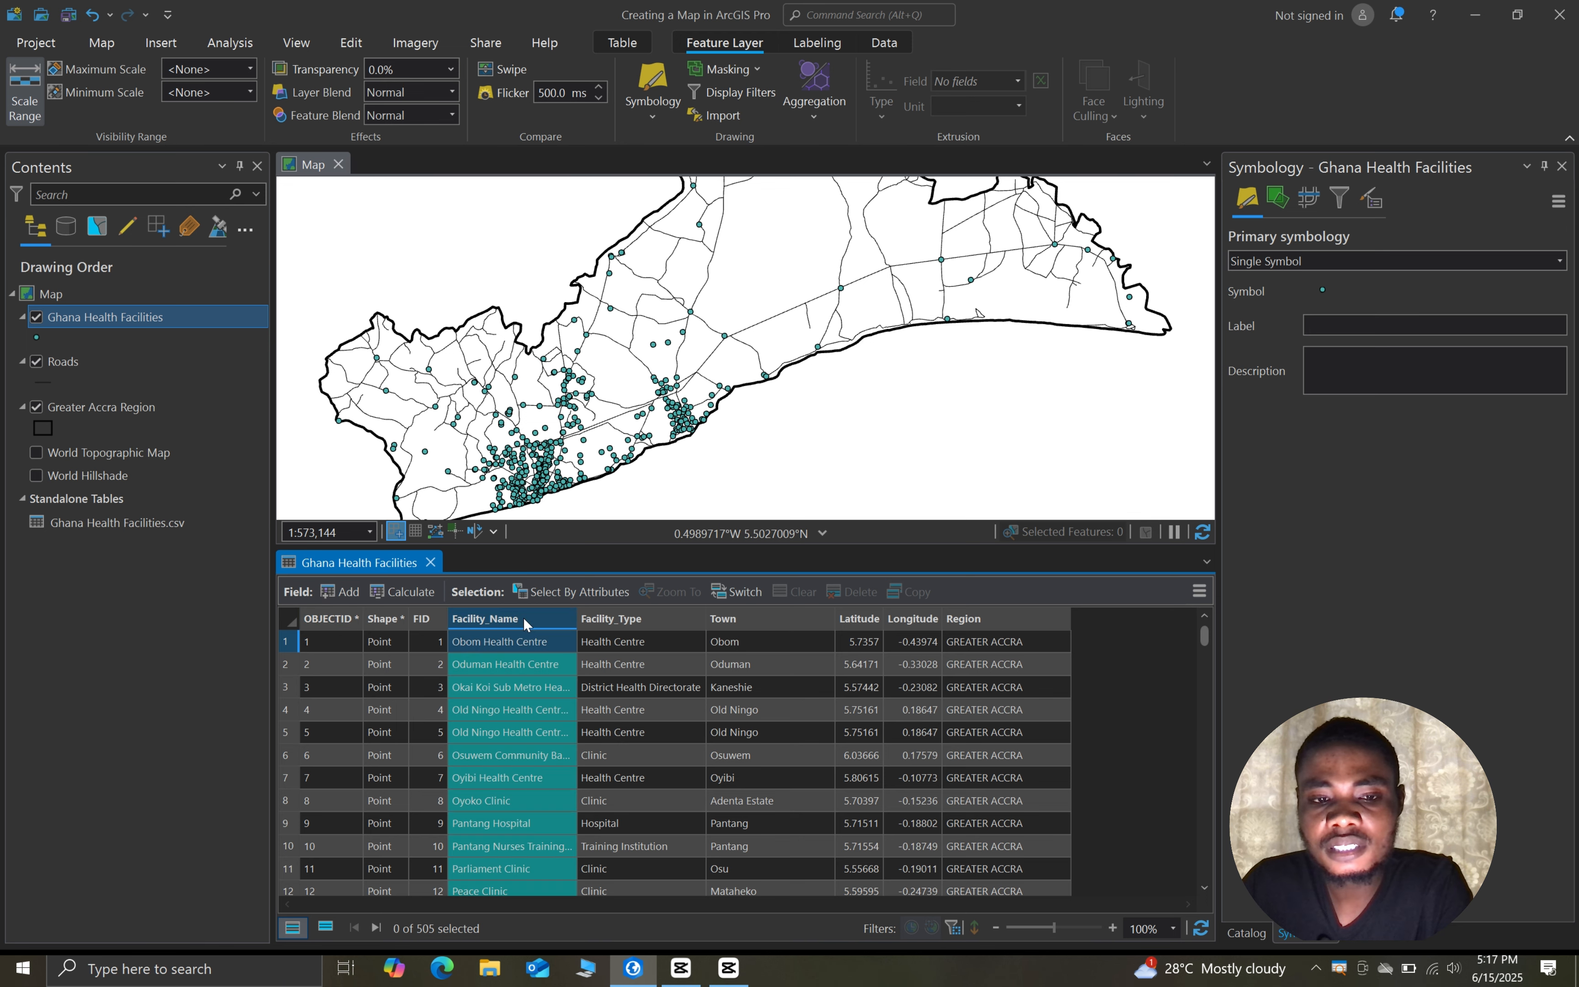
pyautogui.click(657, 622)
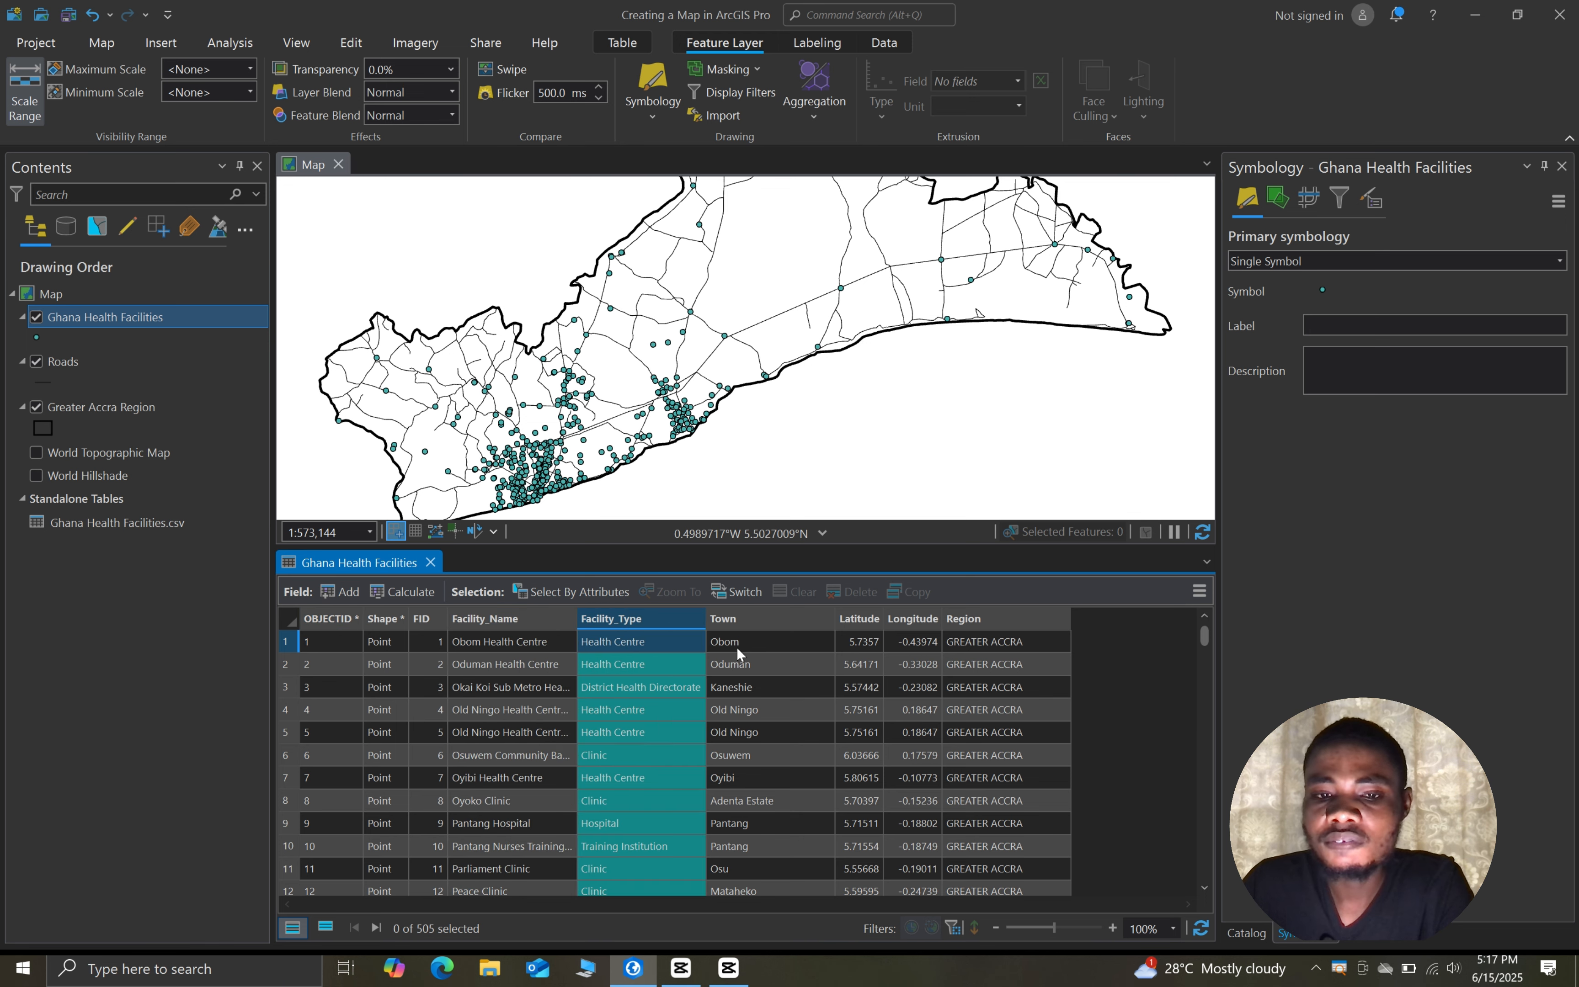
pyautogui.click(776, 622)
pyautogui.click(1004, 624)
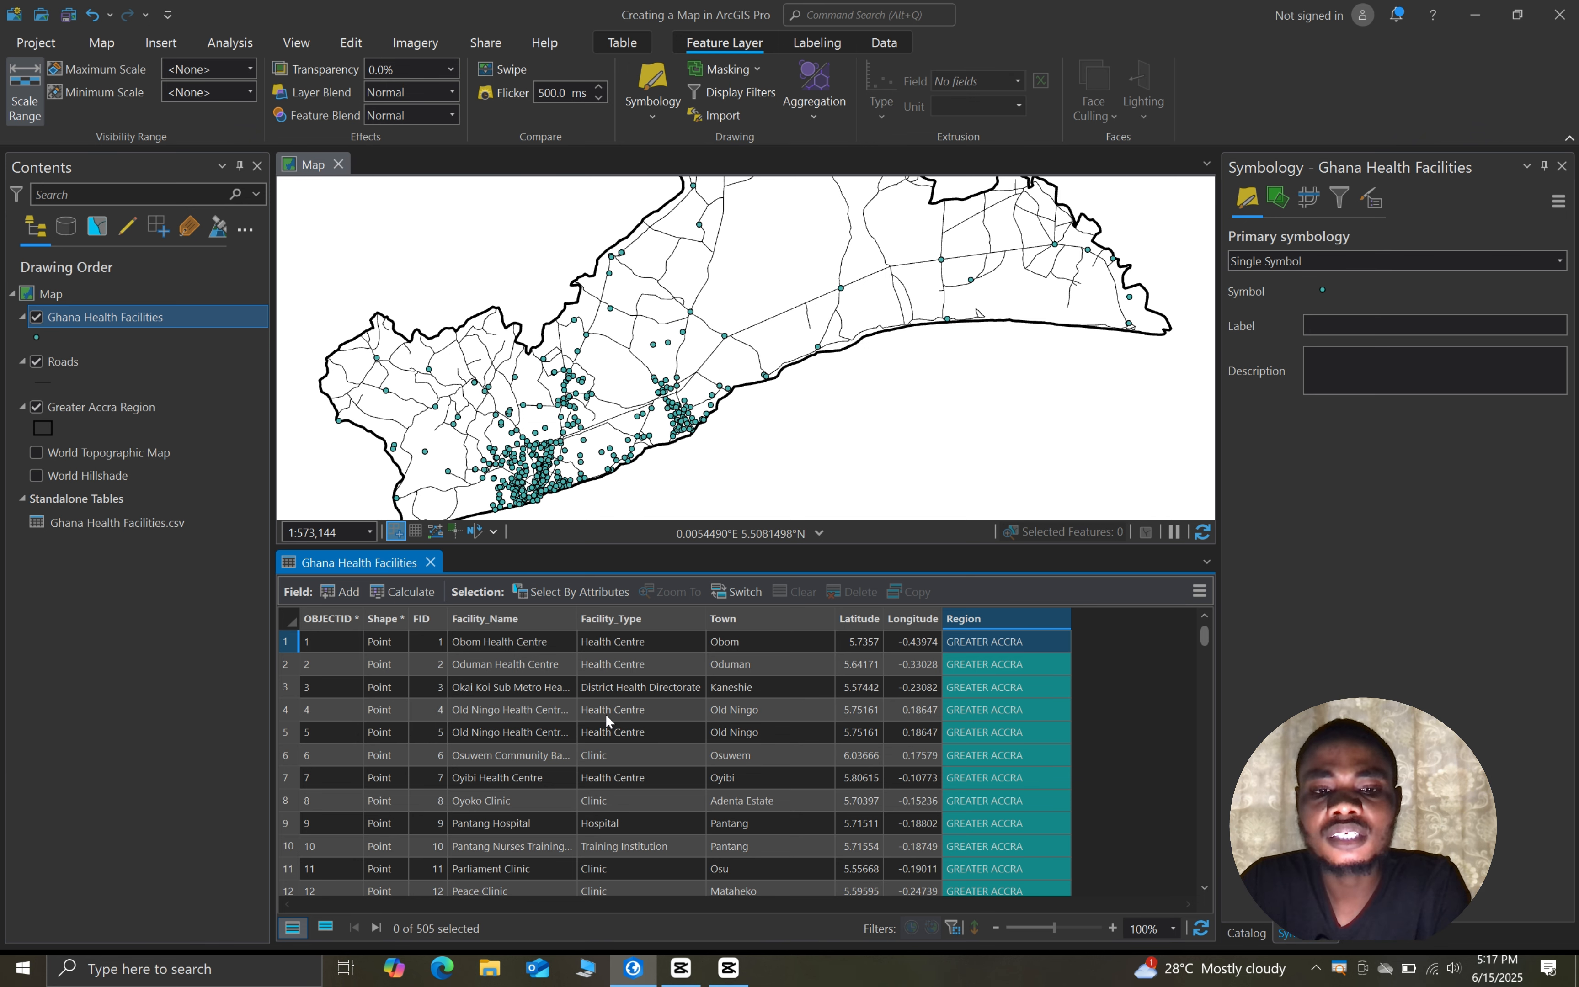
pyautogui.click(638, 619)
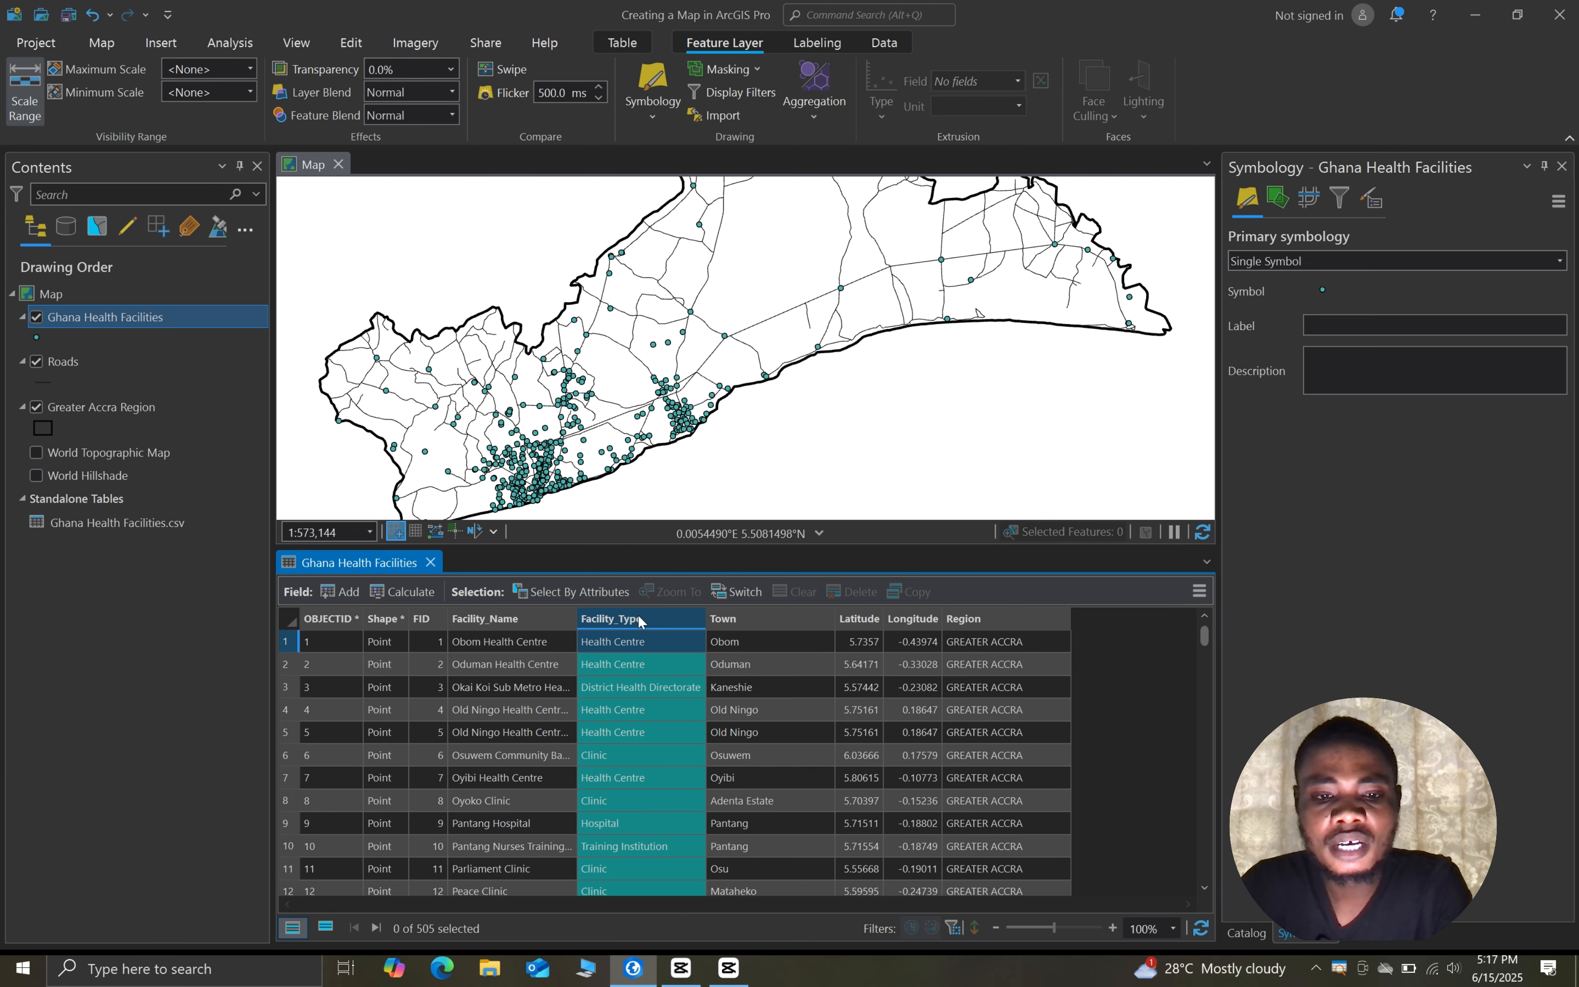
pyautogui.click(638, 847)
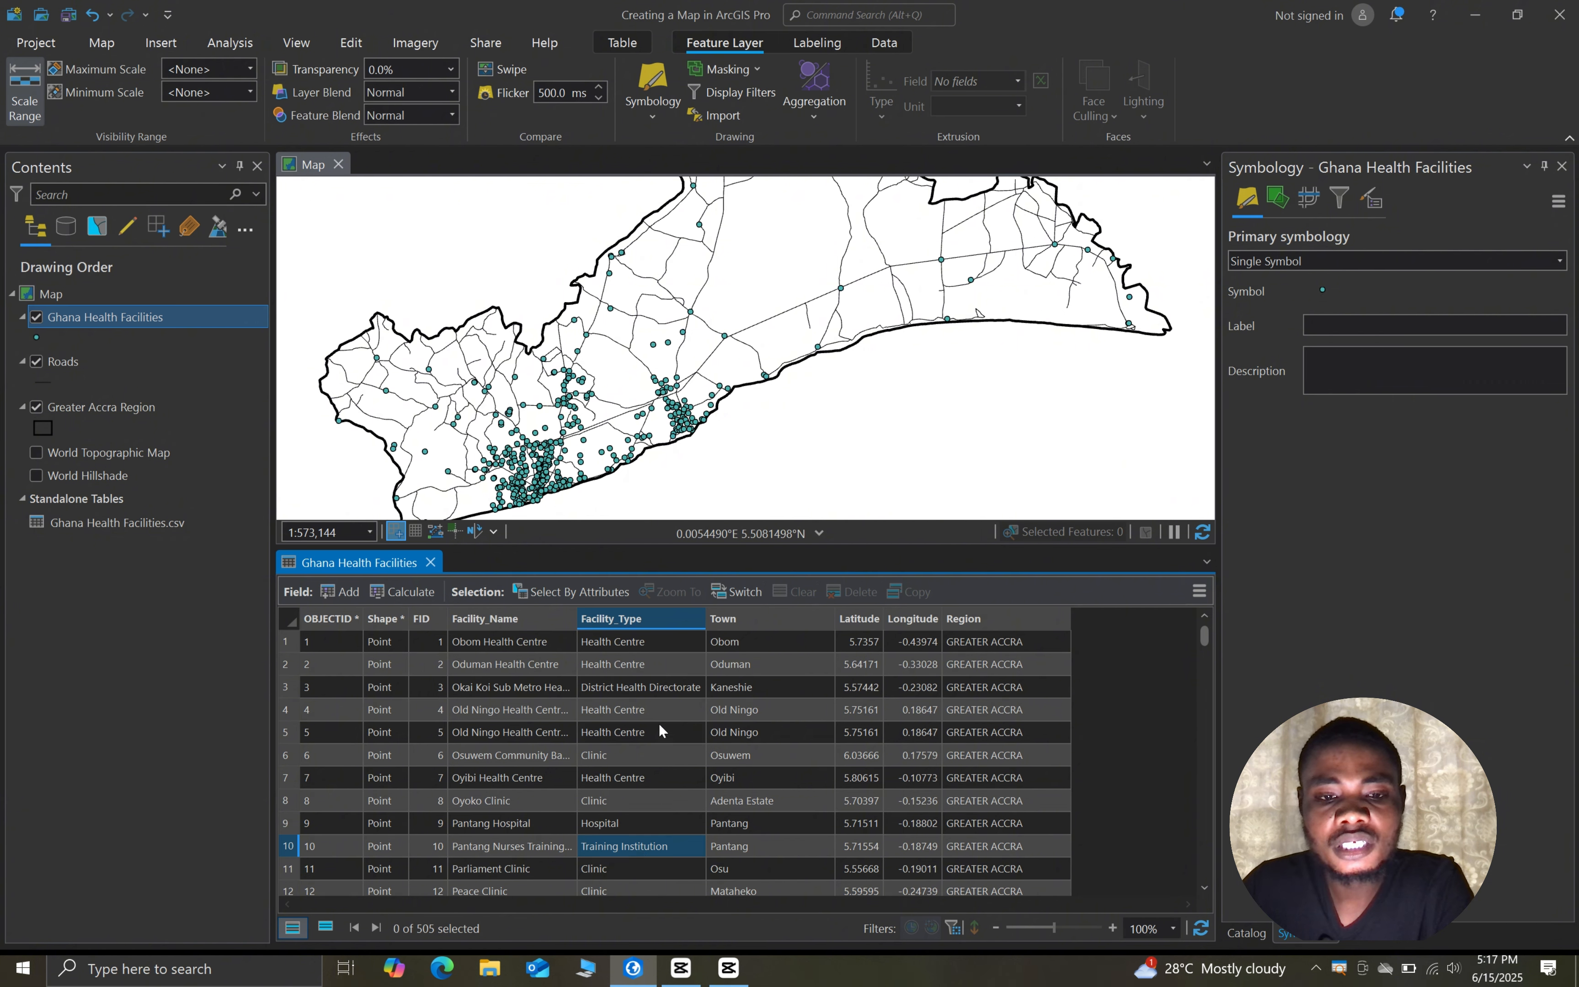
pyautogui.click(653, 690)
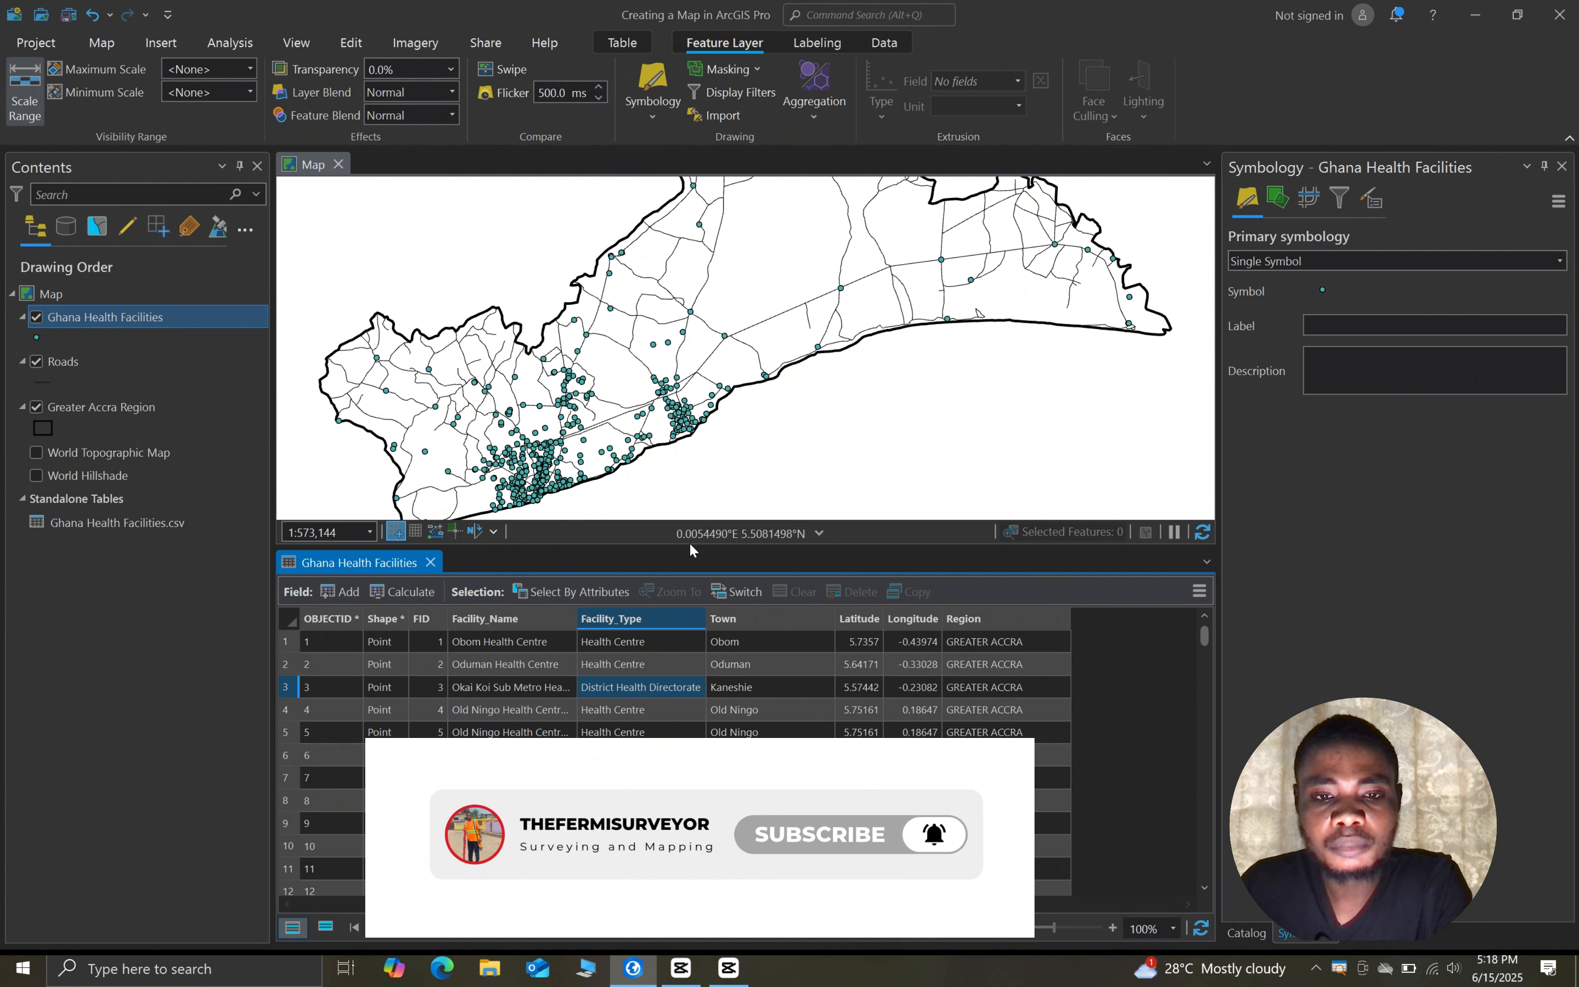
pyautogui.moveTo(688, 544); pyautogui.dragTo(687, 610)
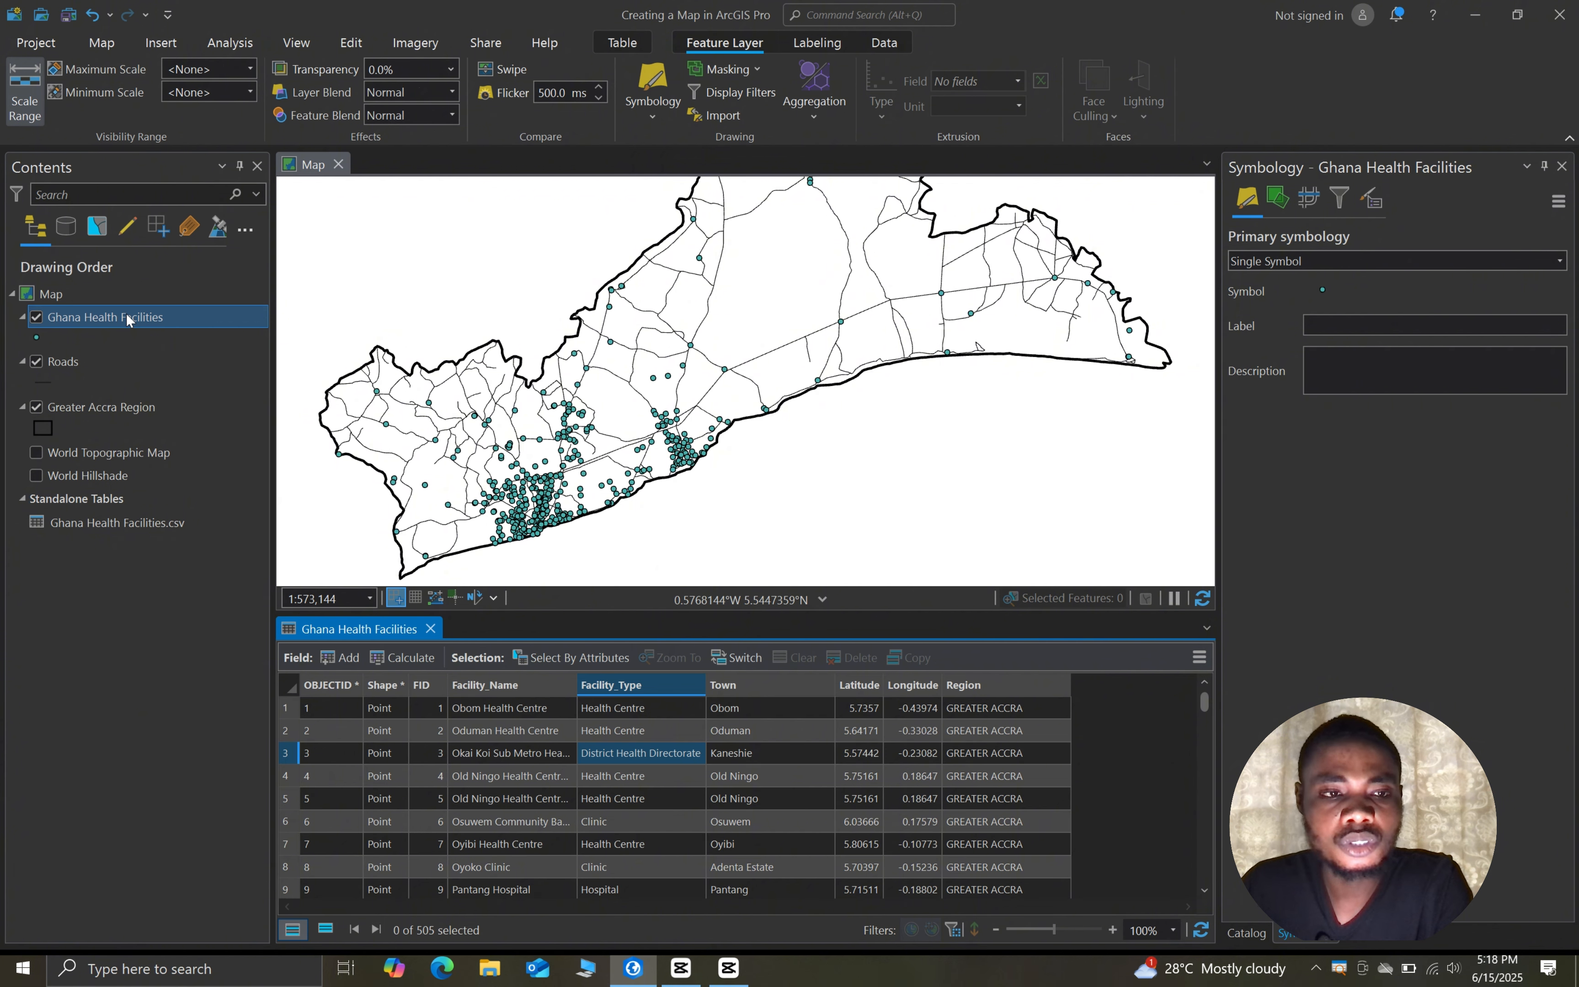
# Create a bar chart from the Ghana Health Facilities layer
pyautogui.rightClick(153, 312)
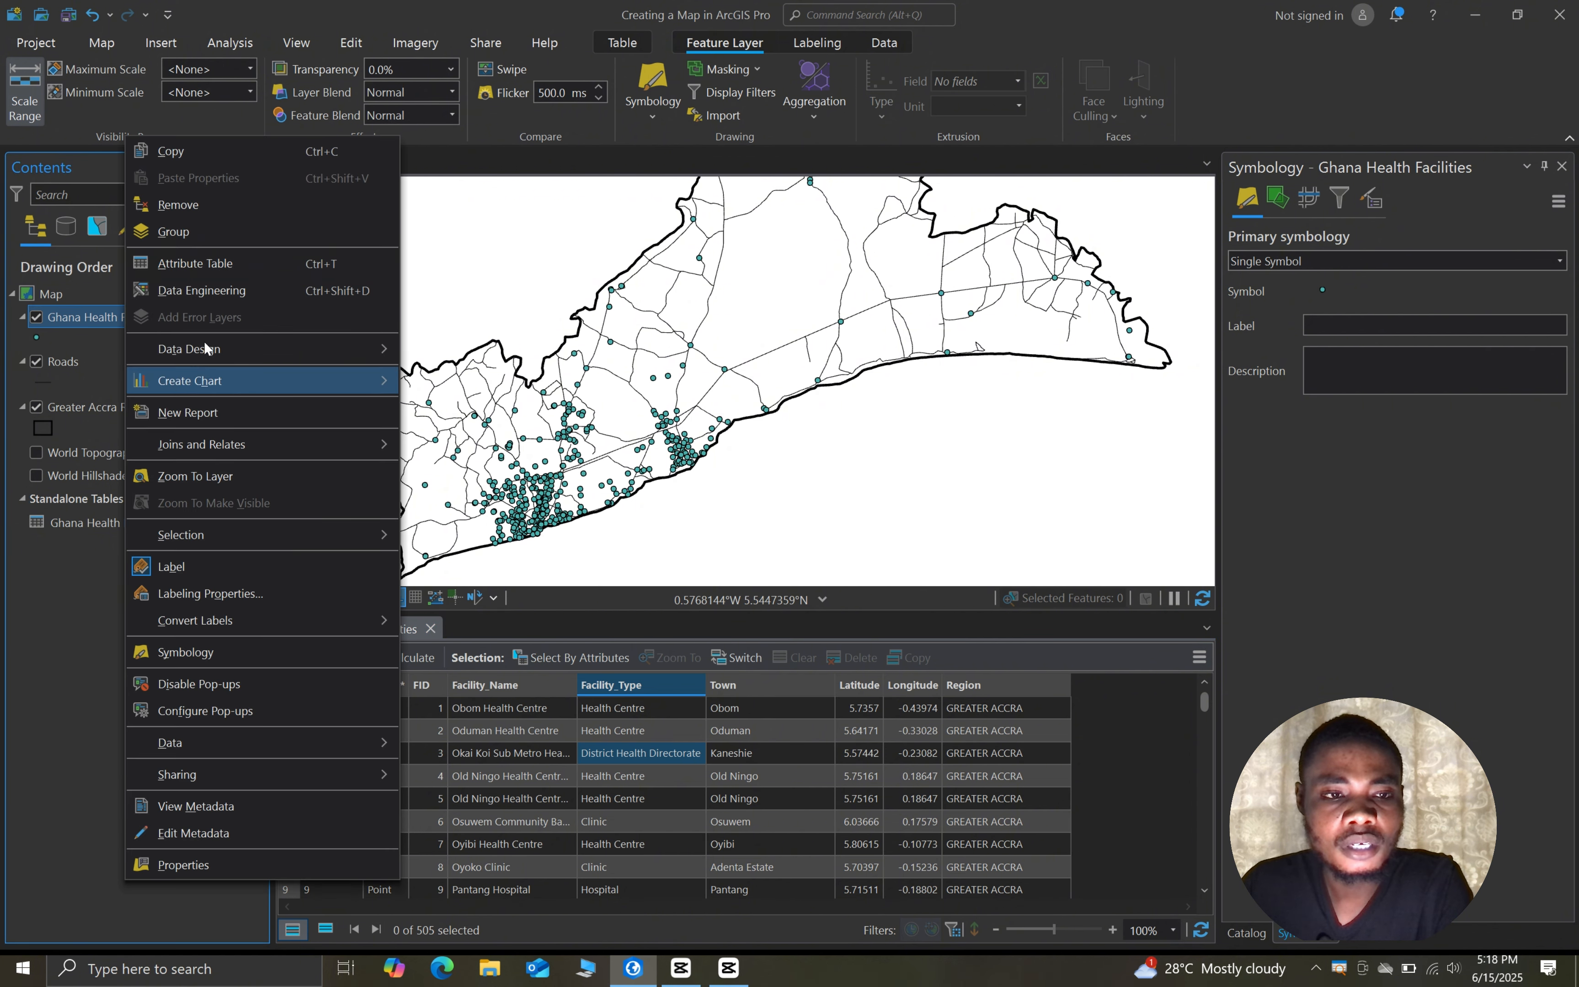
pyautogui.moveTo(198, 379)
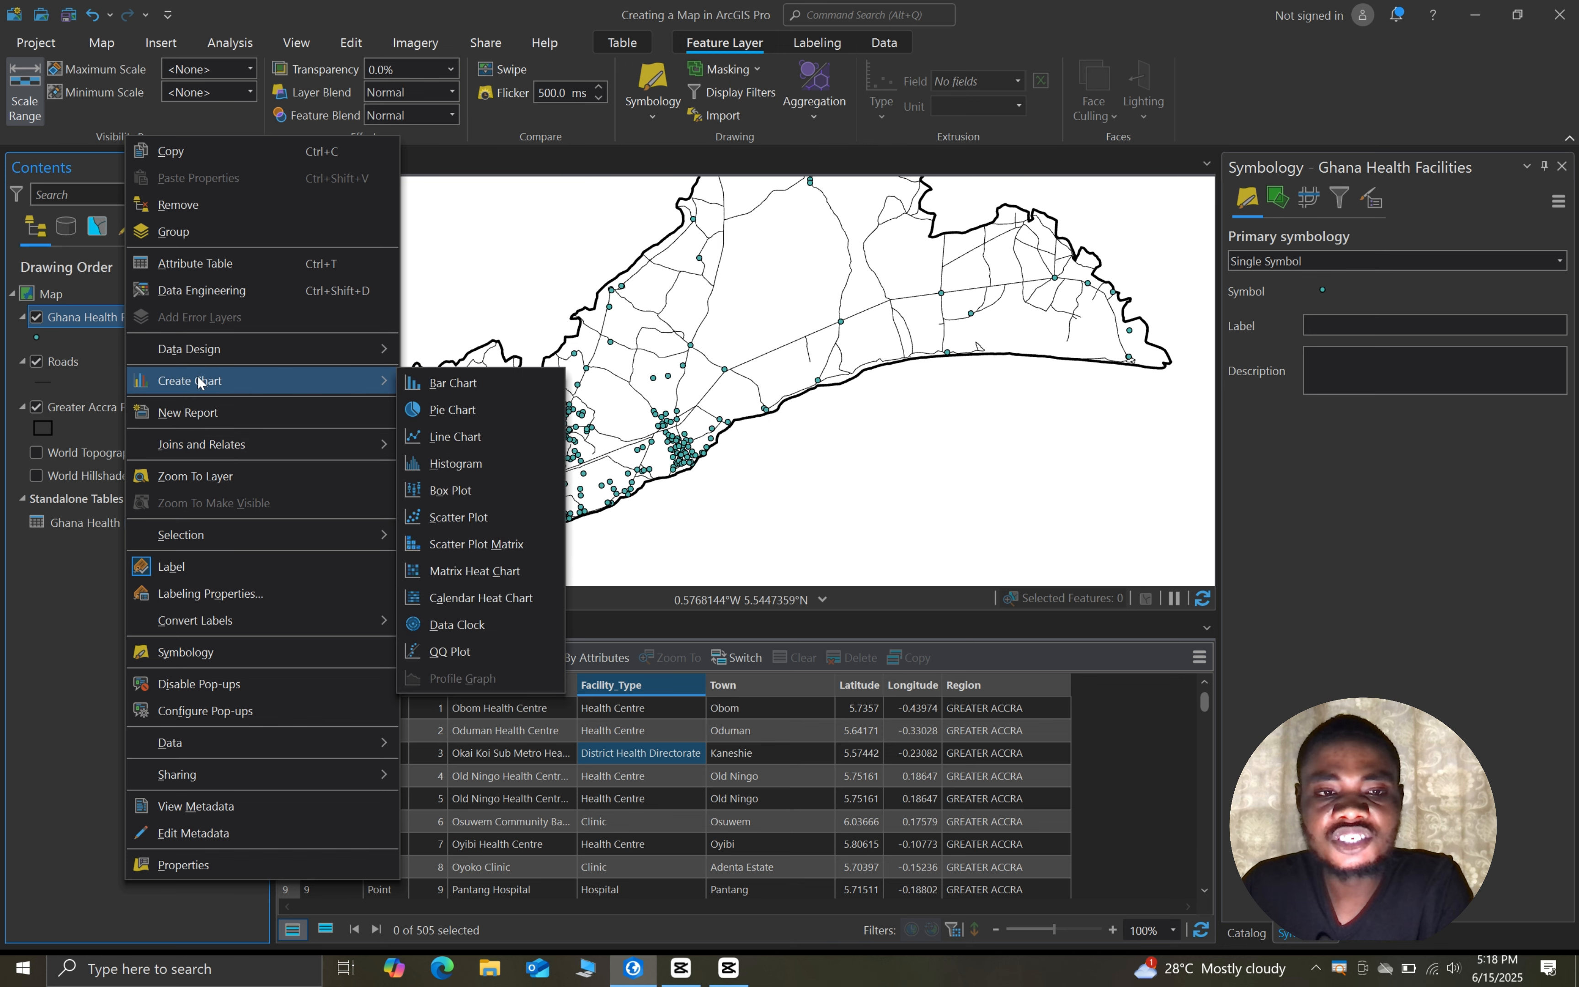
pyautogui.click(462, 383)
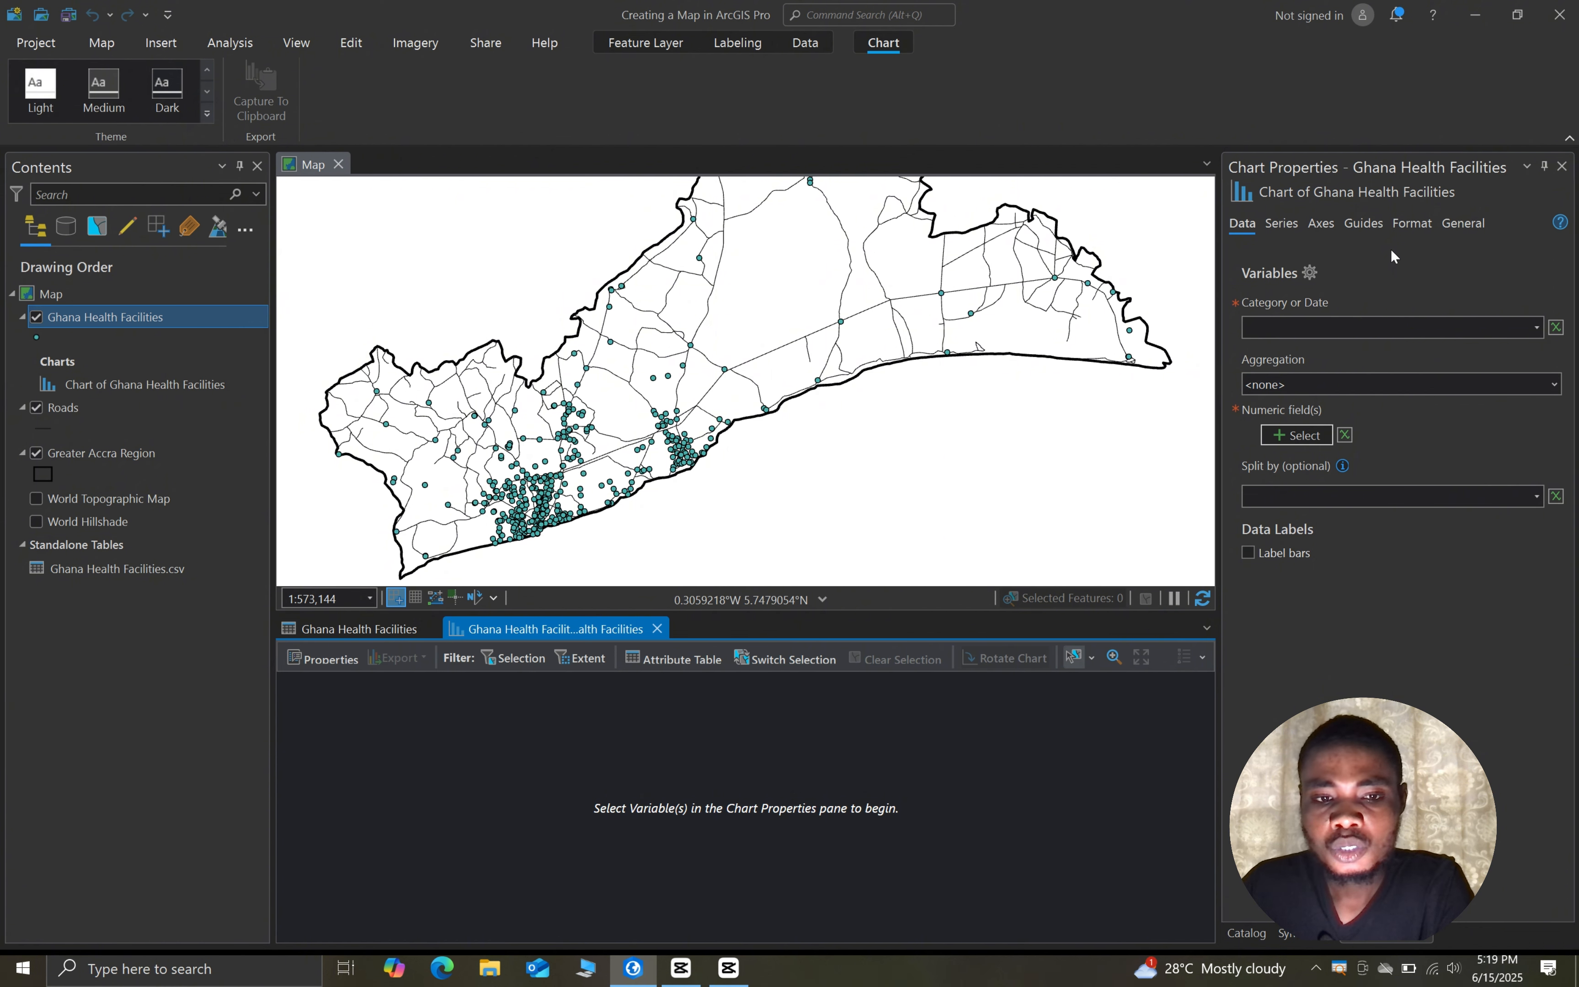
# Set the bar chart's category to Facility_Type after checking that field in the attribute table, and enlarge the chart view
pyautogui.click(338, 629)
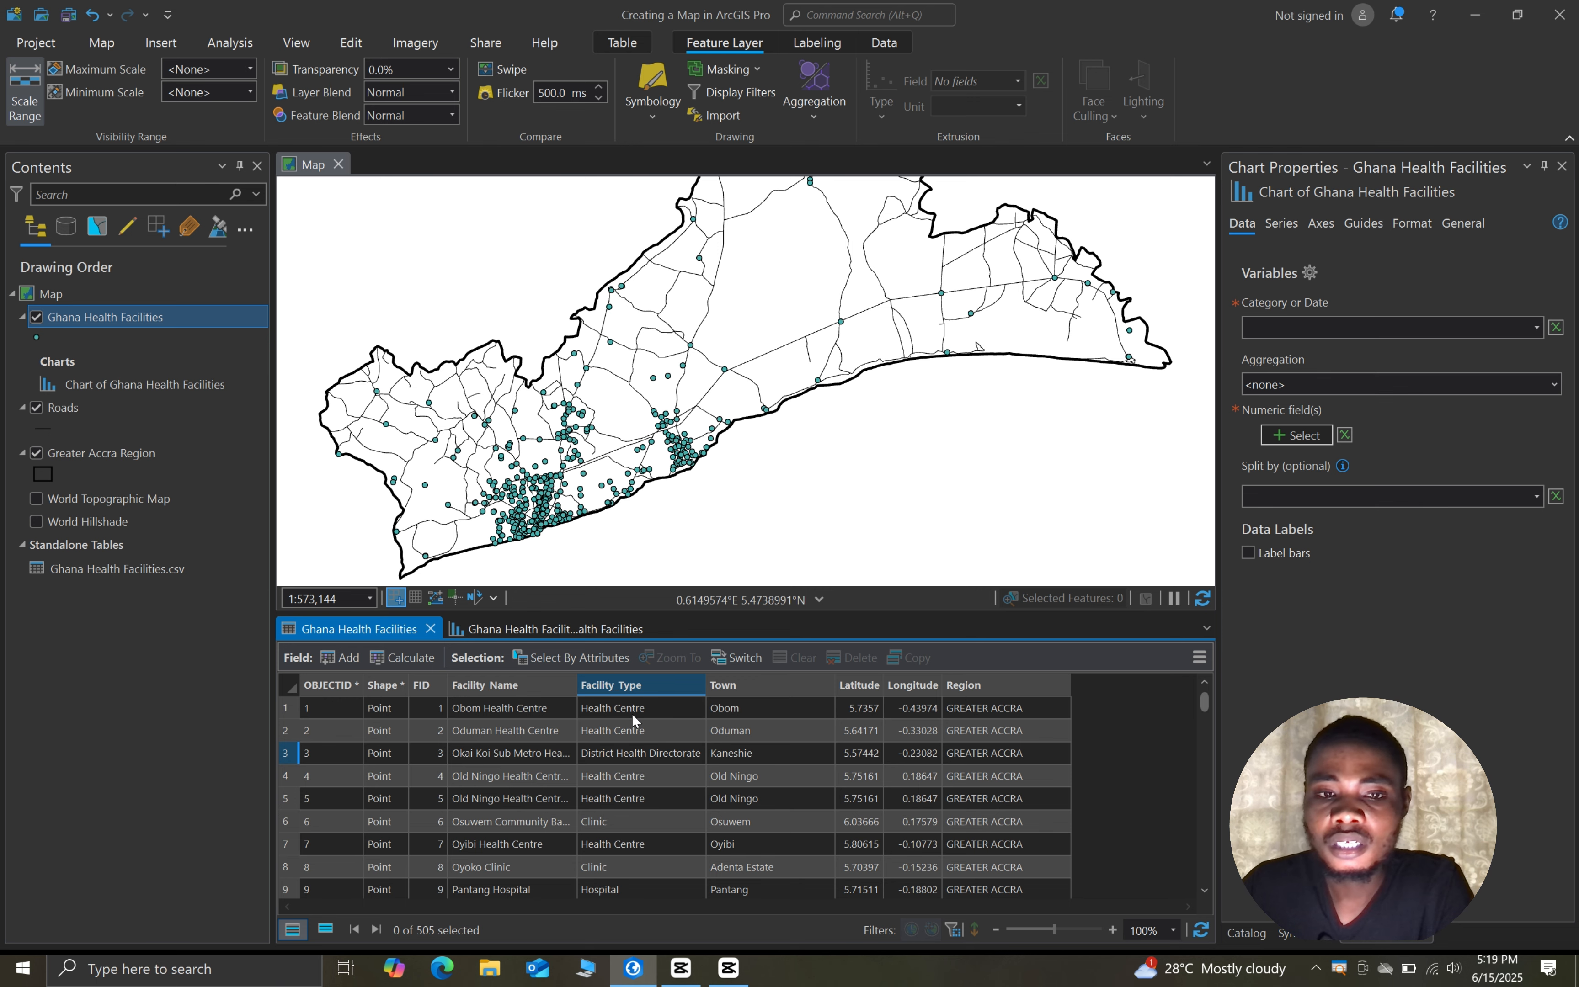
pyautogui.click(566, 630)
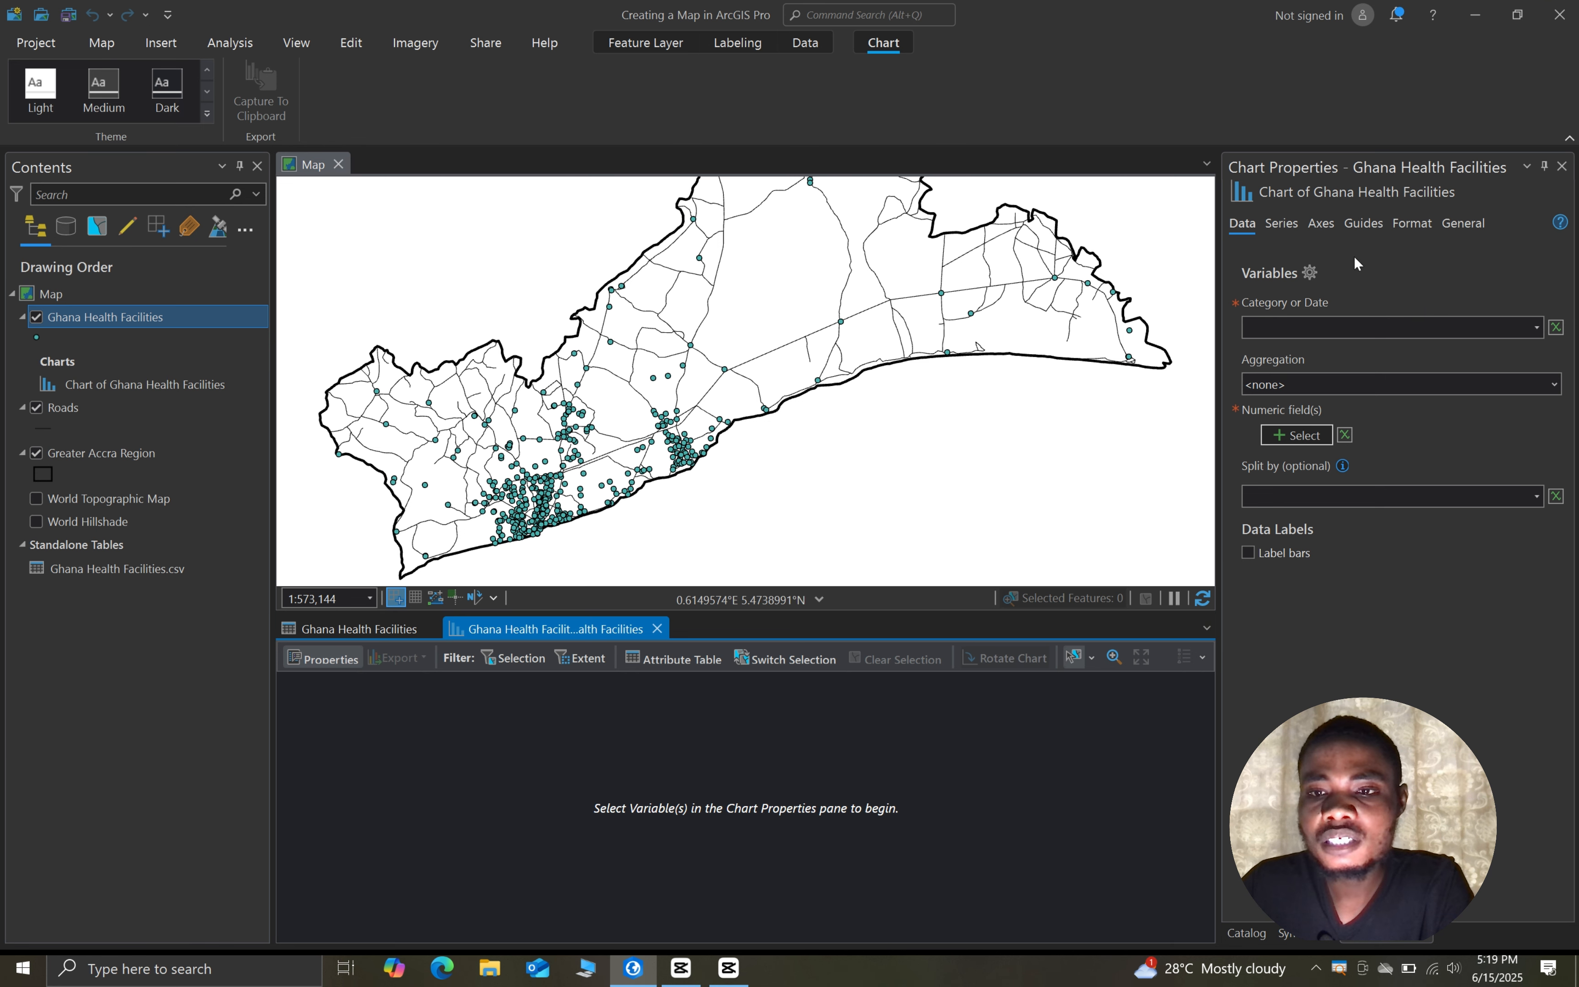
pyautogui.click(1538, 328)
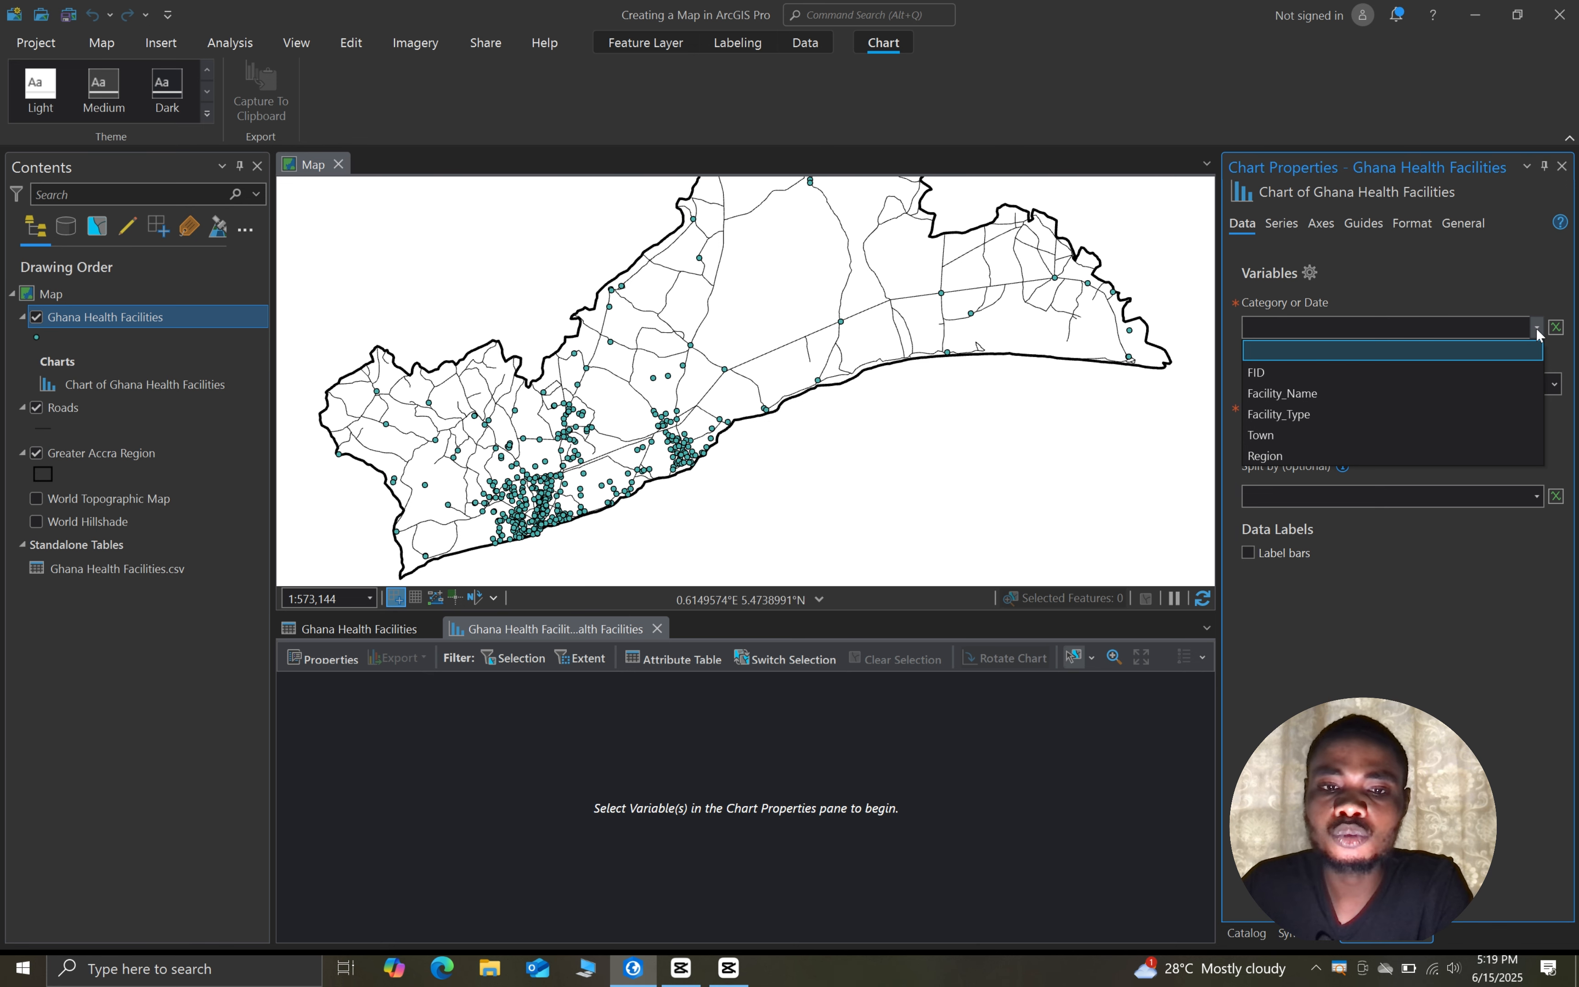
pyautogui.click(1305, 414)
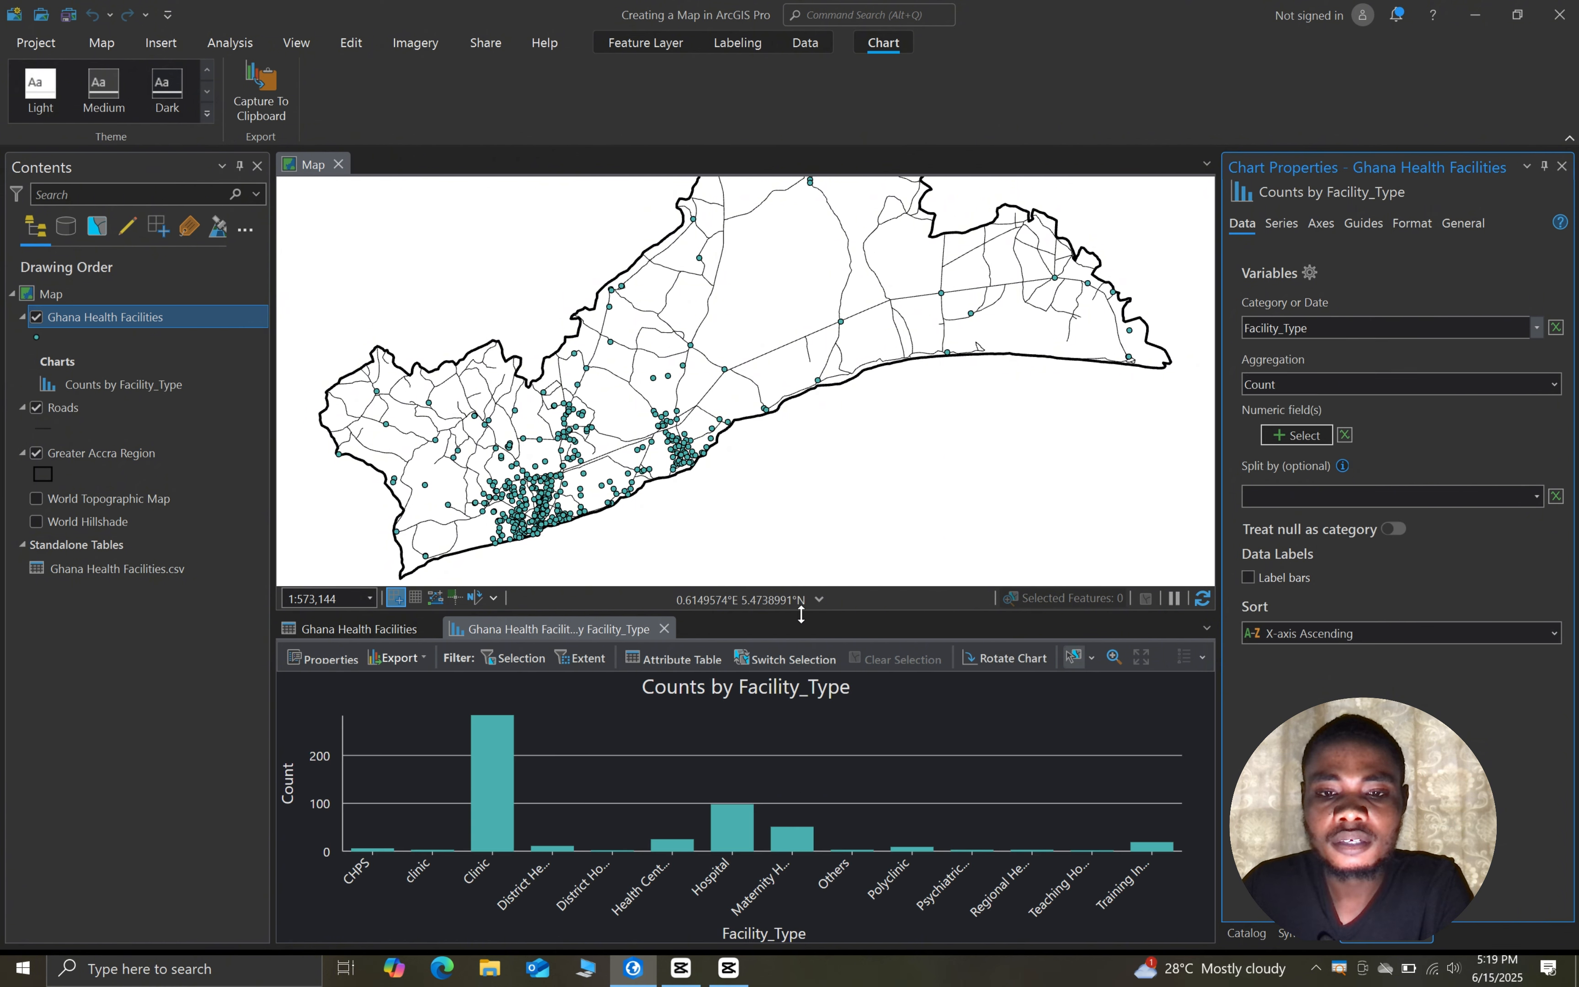
pyautogui.moveTo(801, 614); pyautogui.dragTo(801, 547)
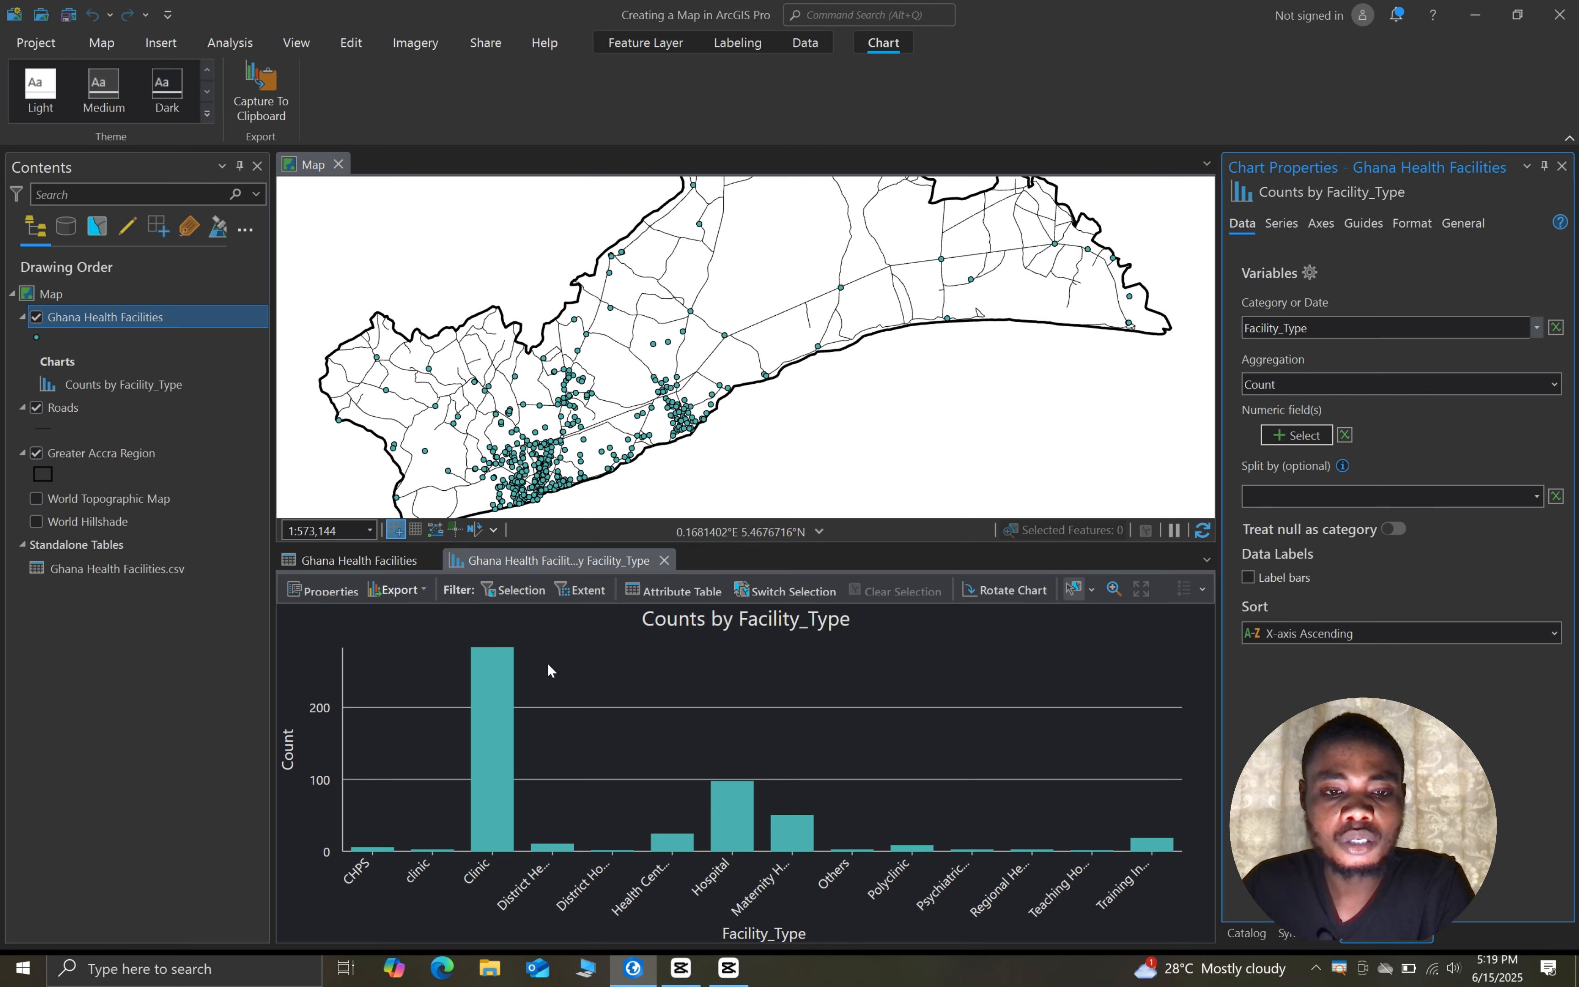
pyautogui.moveTo(492, 681)
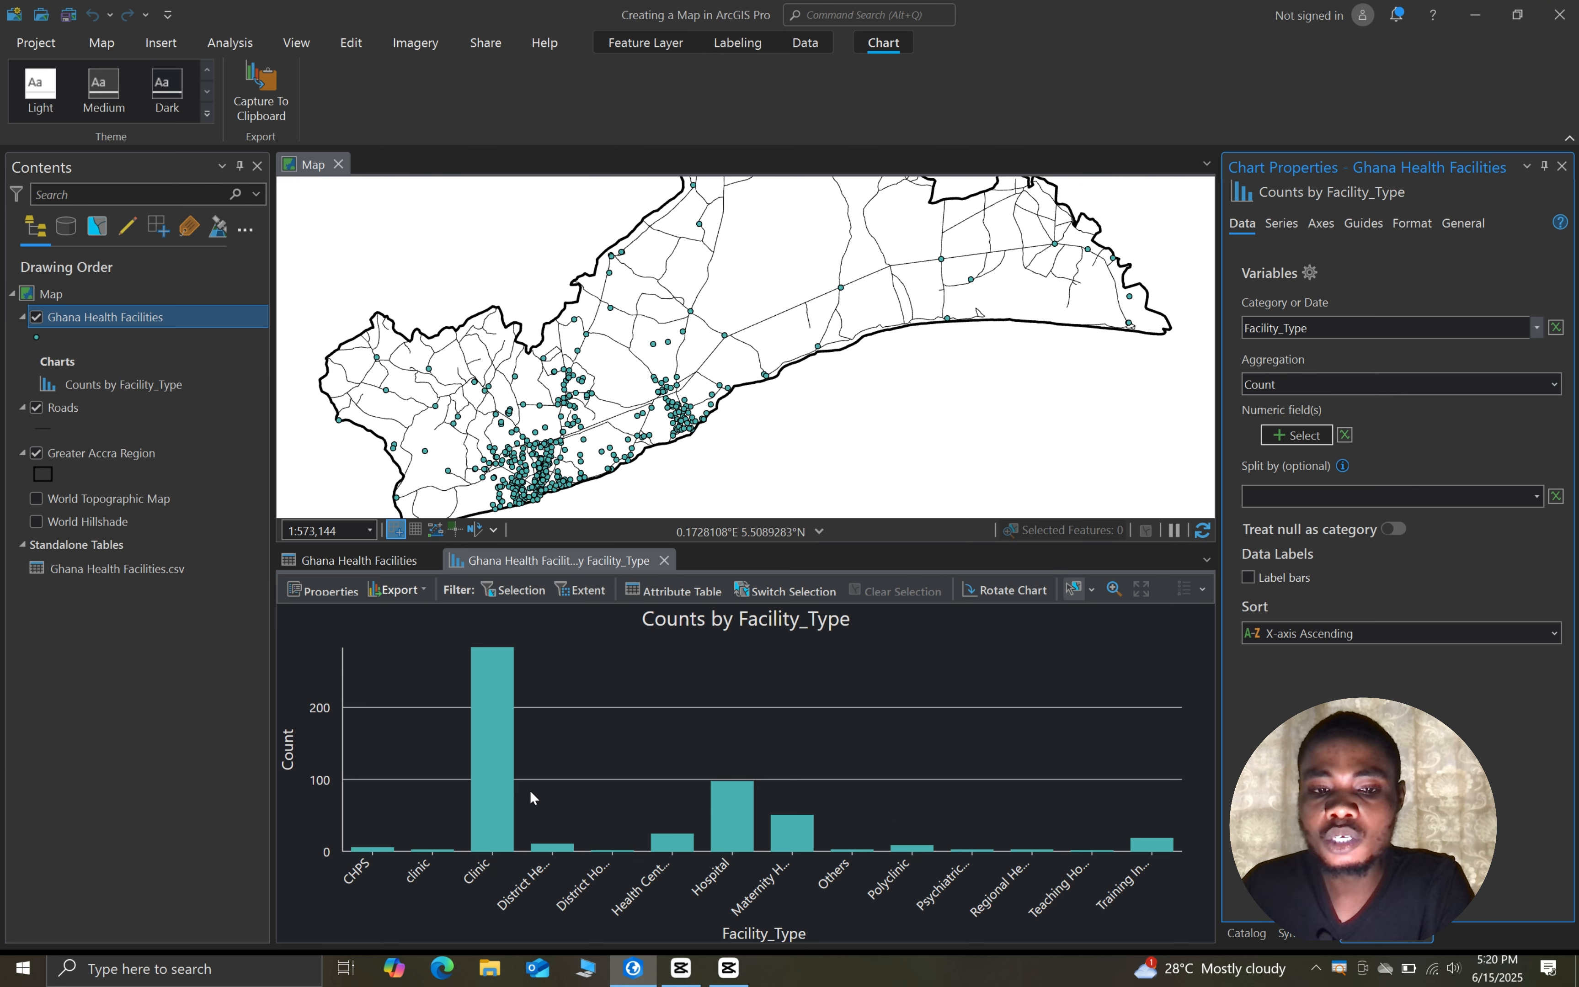
# Try the Sum aggregation on the bar chart, check the attribute table's fields, and restore the Count aggregation
pyautogui.click(1555, 386)
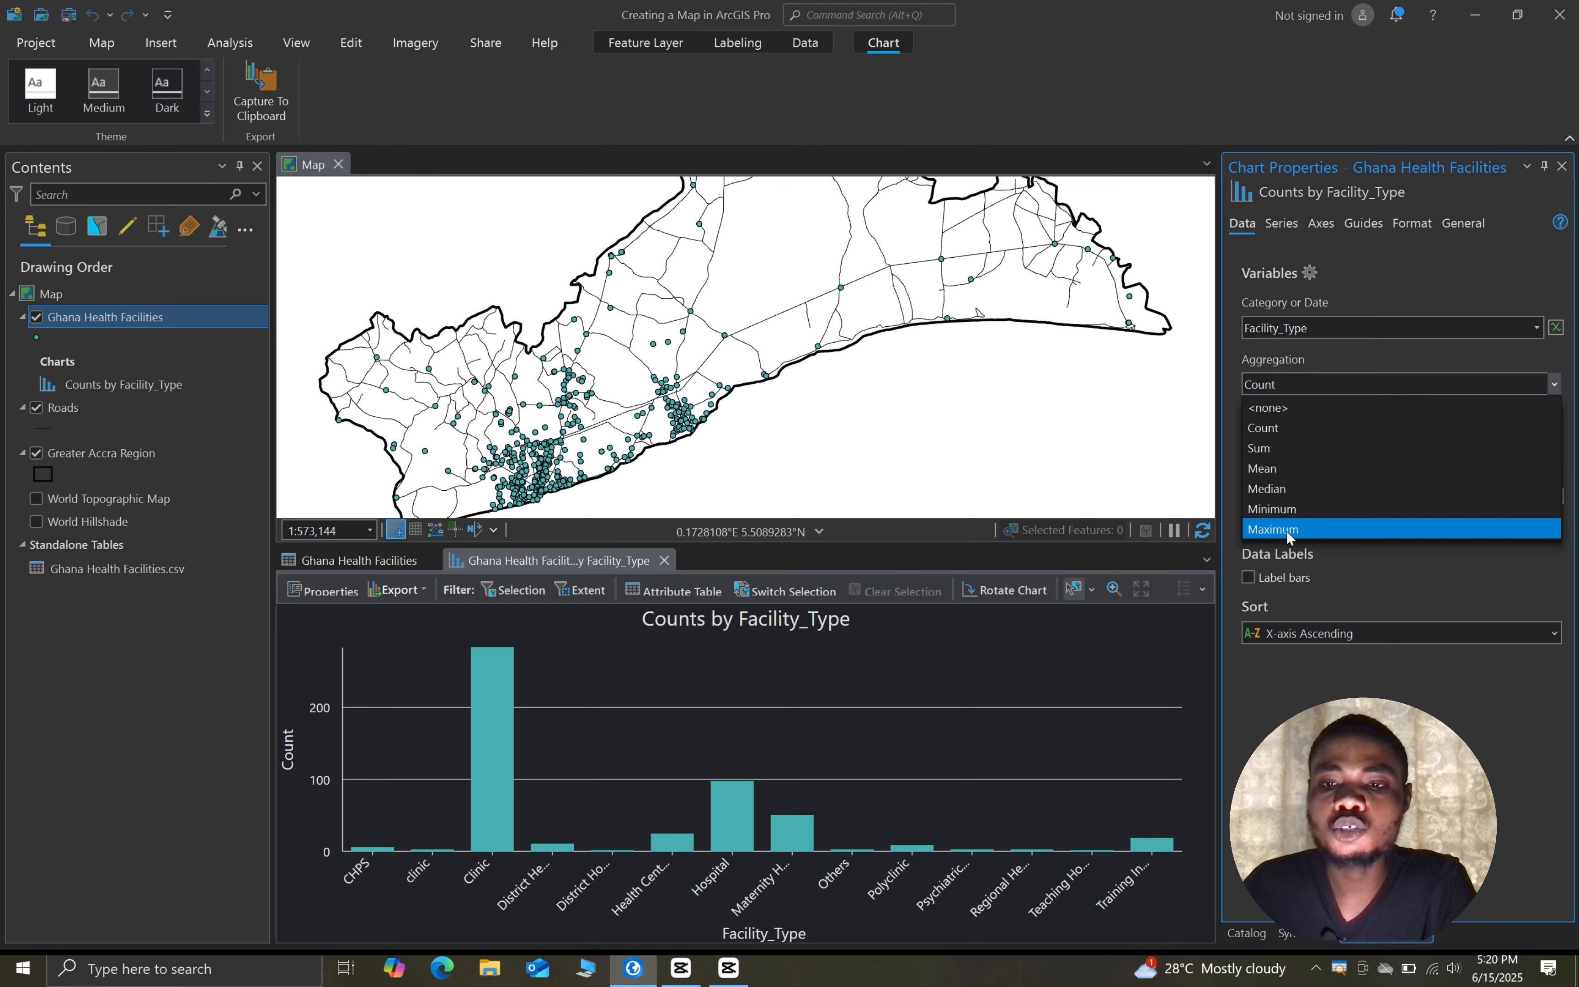
pyautogui.click(1278, 448)
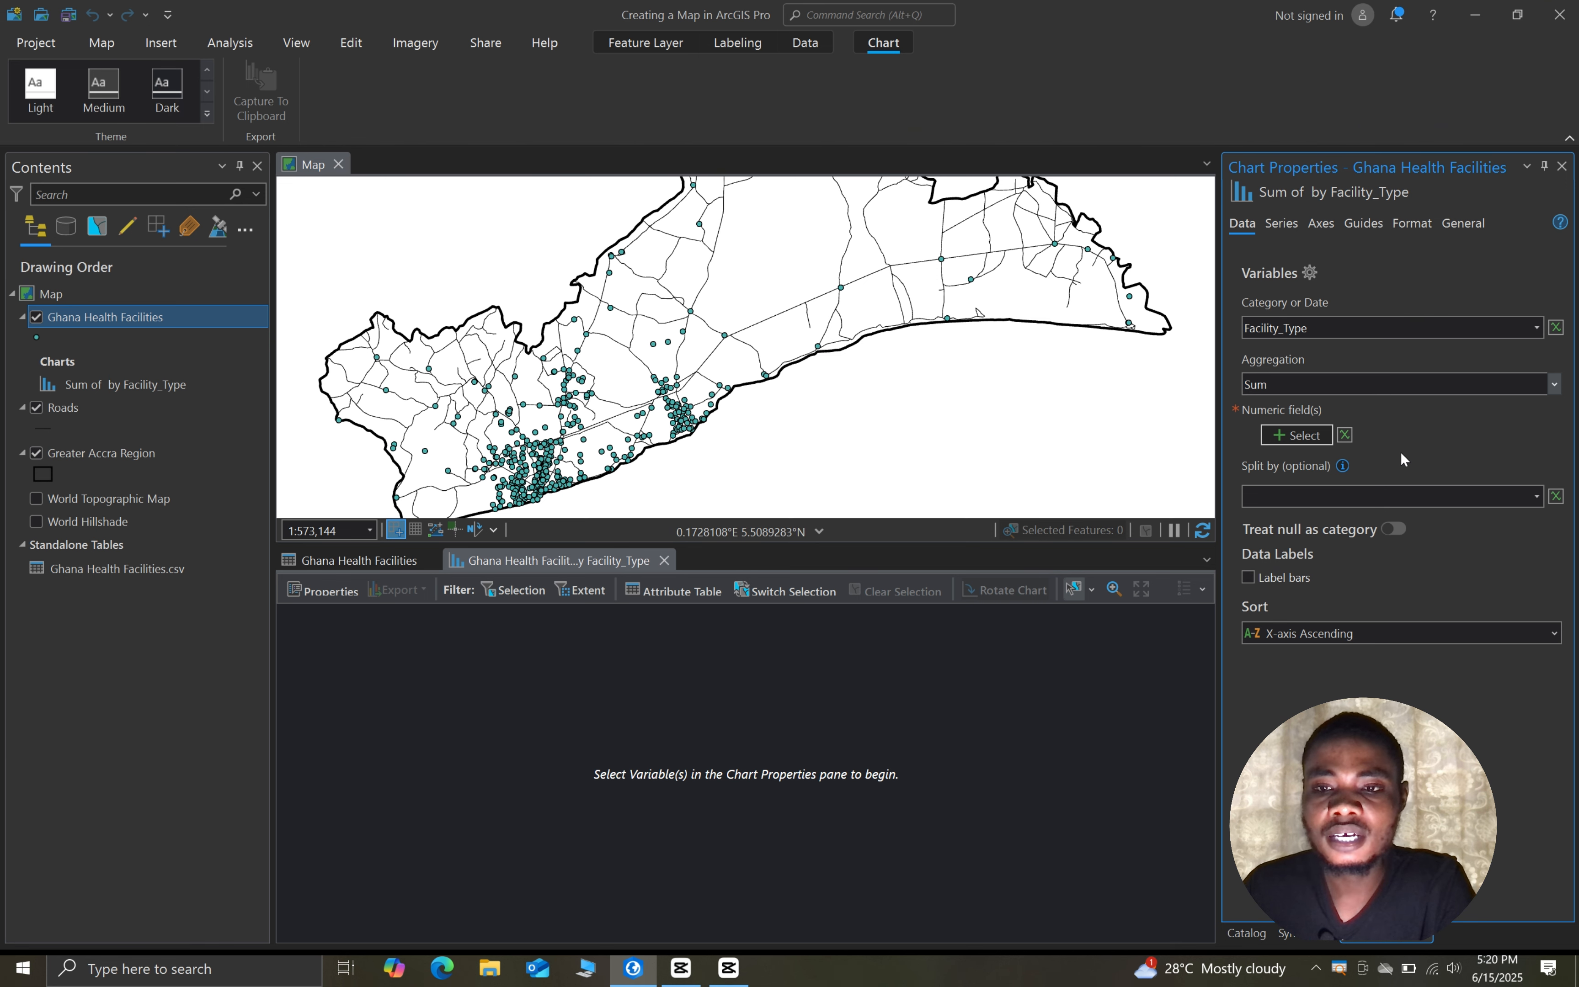
pyautogui.click(322, 564)
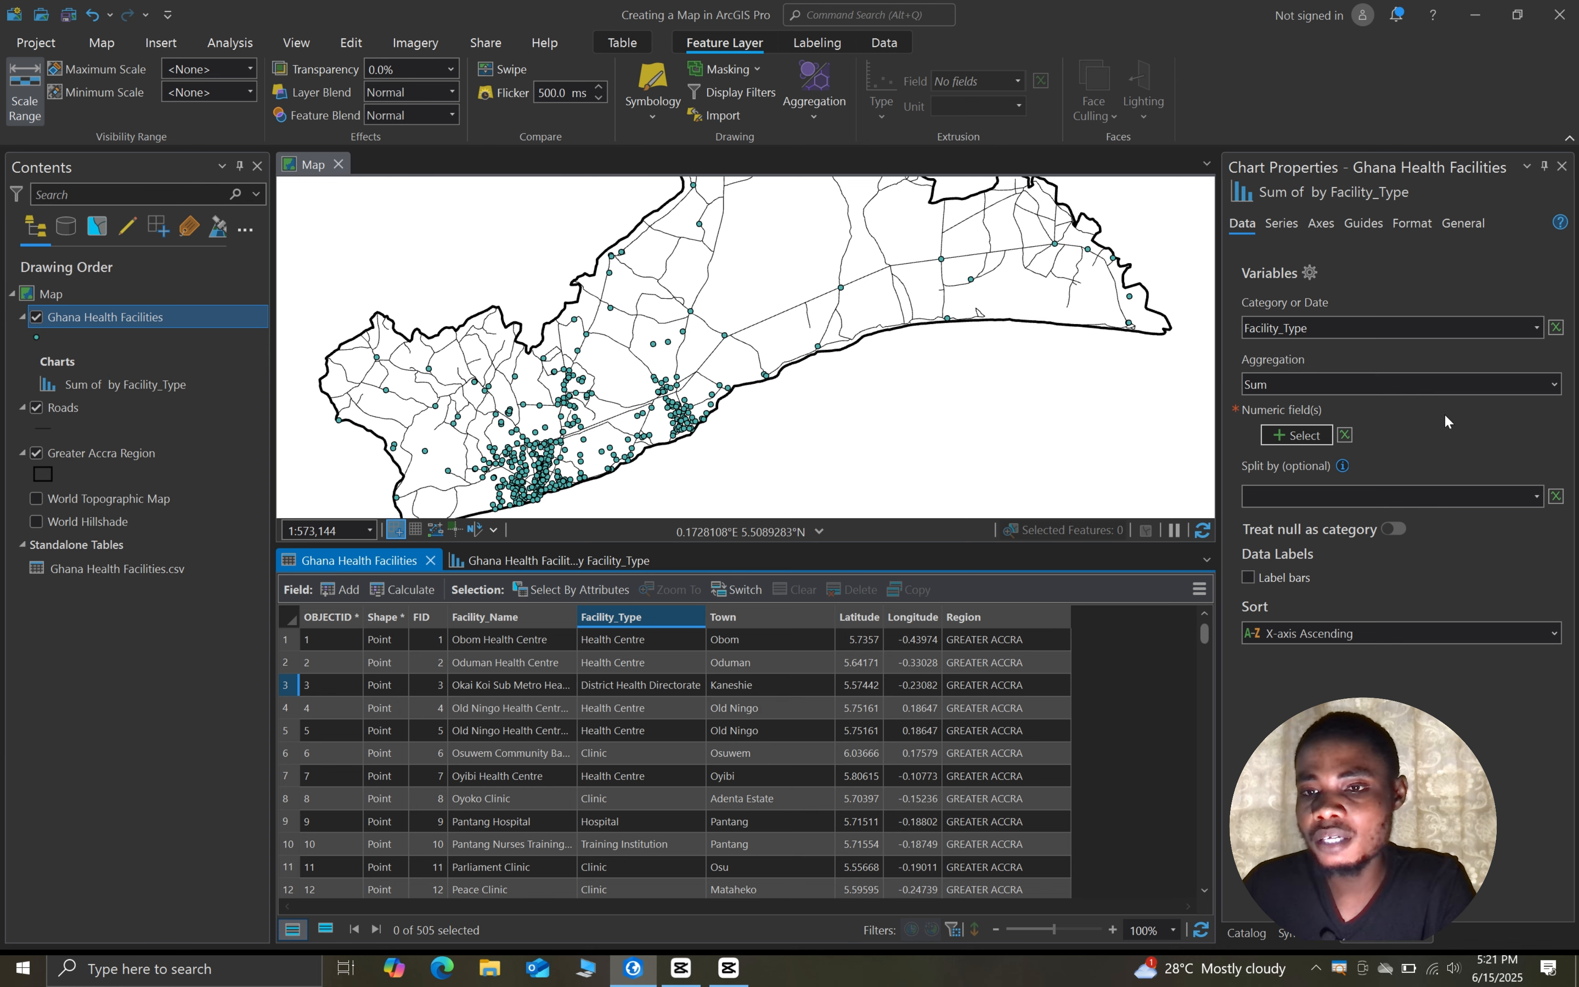
pyautogui.click(1555, 386)
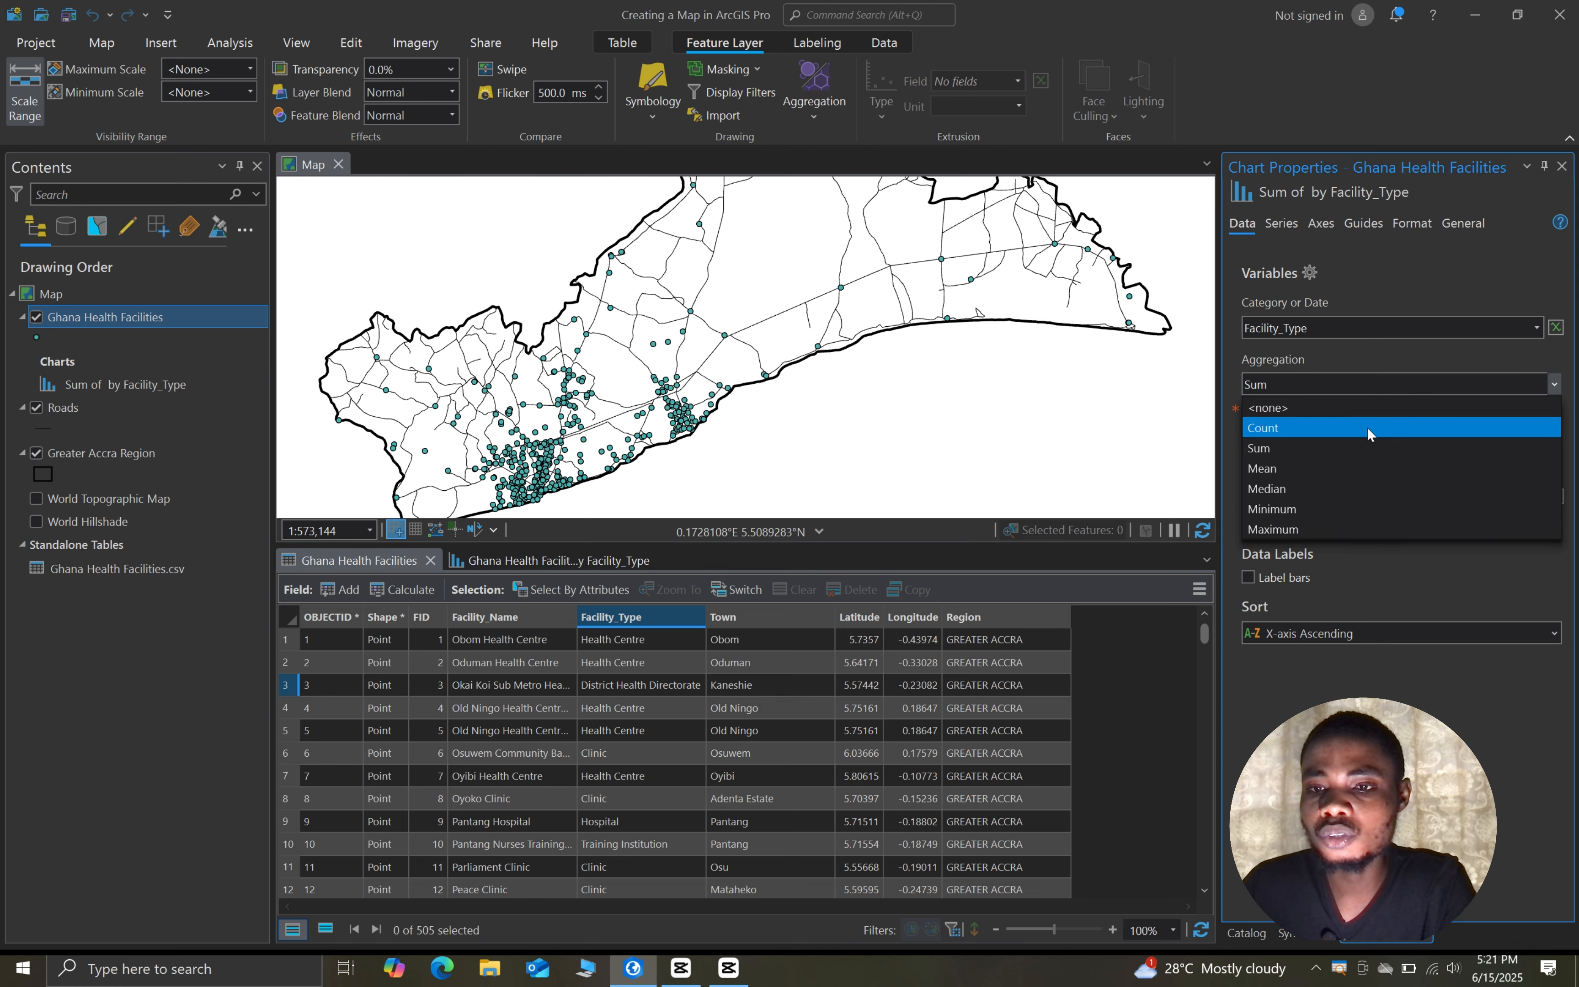
pyautogui.click(1281, 432)
pyautogui.click(536, 563)
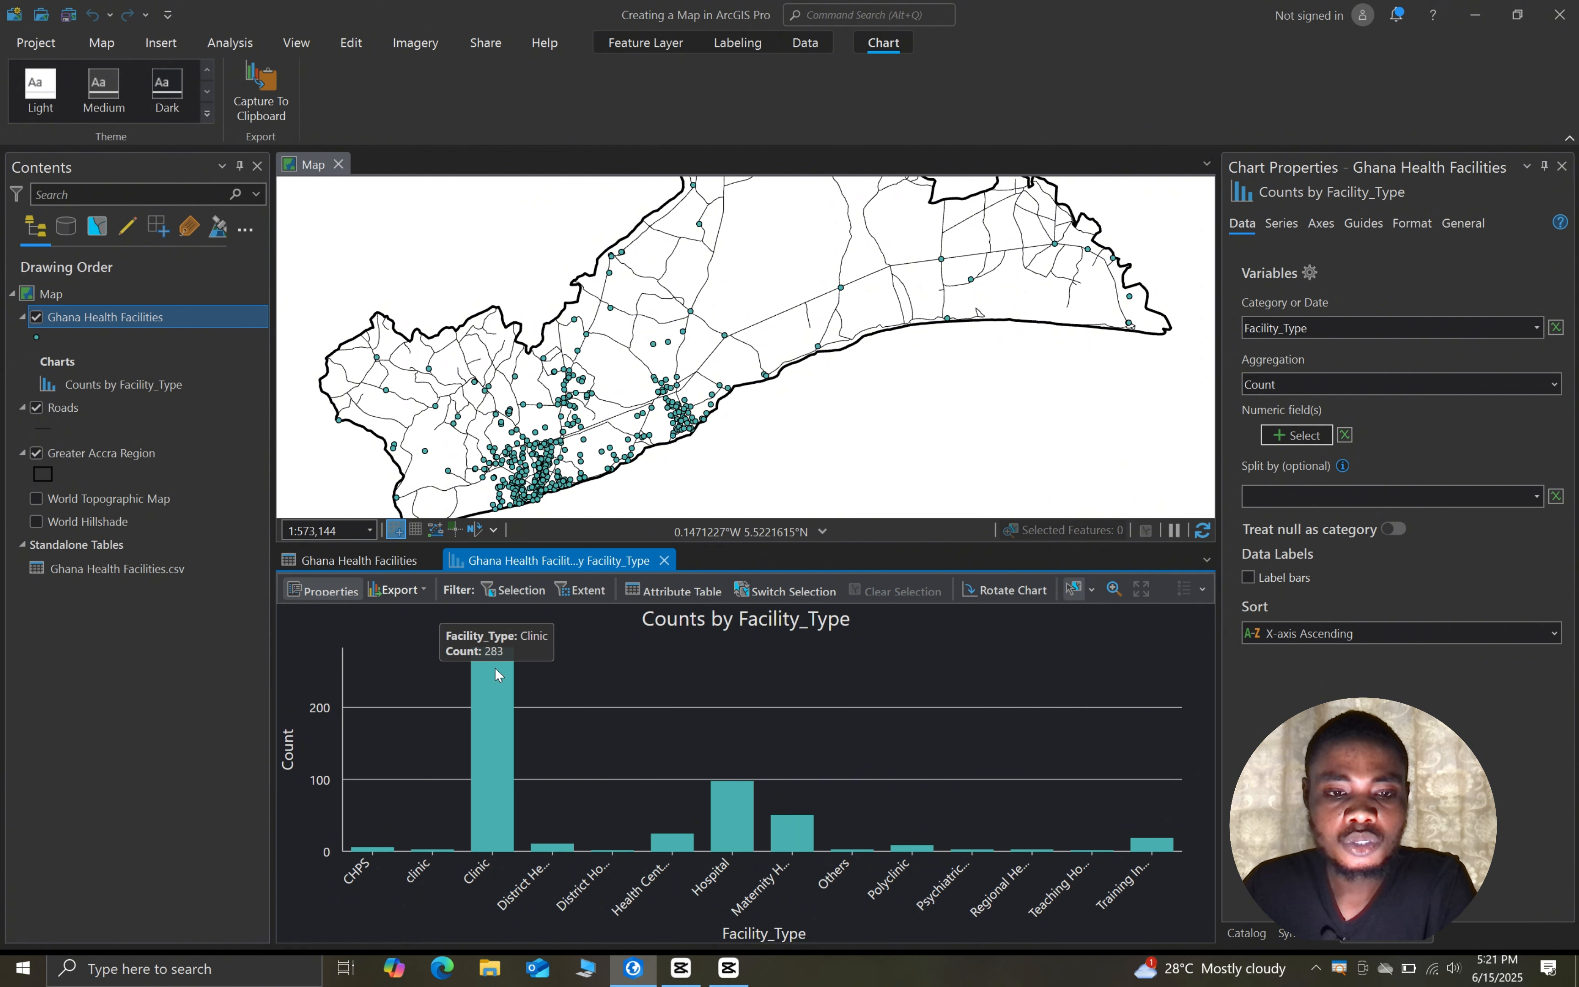
# Select the Clinic, Hospital and Training Institution bars in turn to inspect where each facility type lies on the map
pyautogui.click(495, 681)
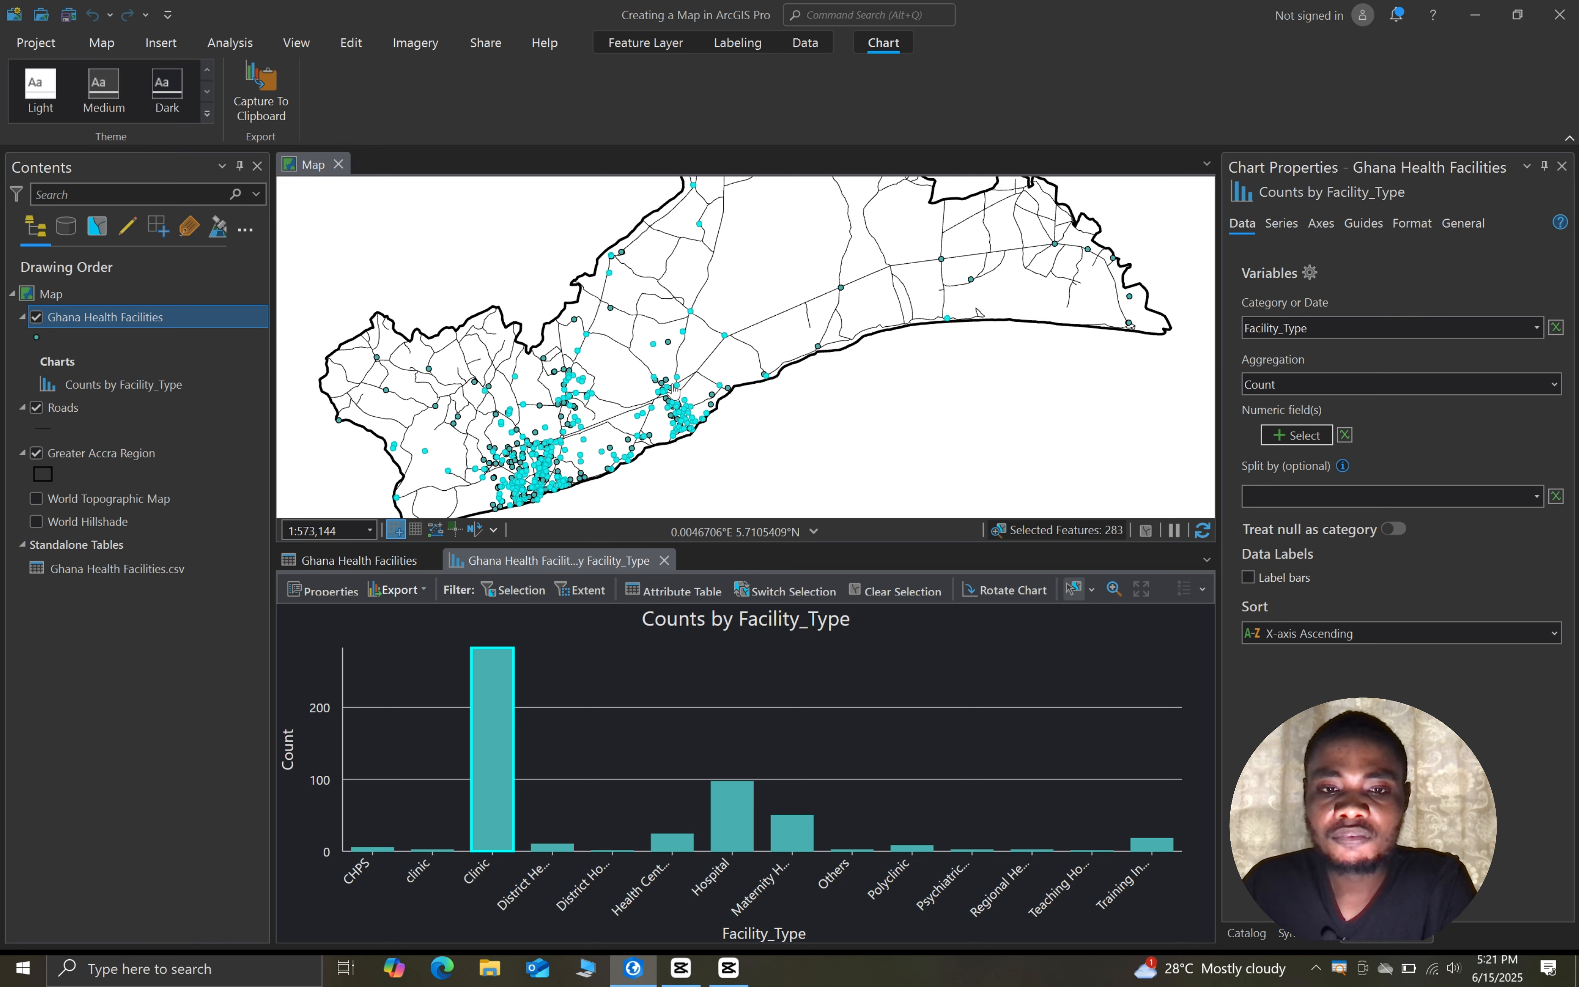
pyautogui.click(736, 806)
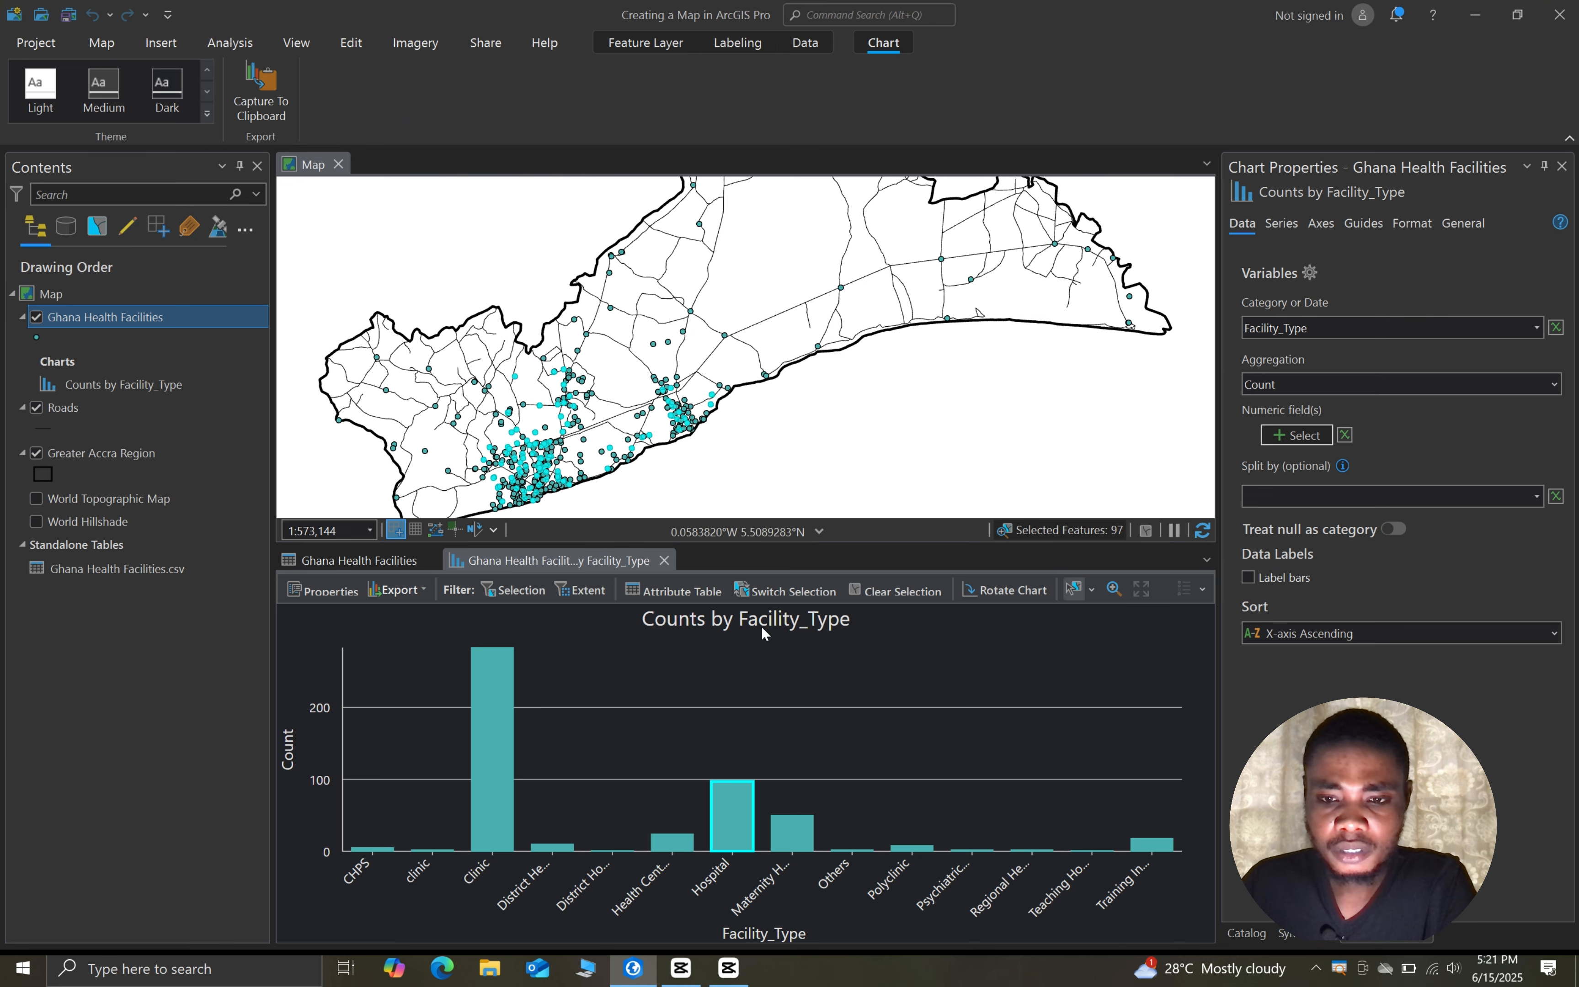
pyautogui.click(1160, 848)
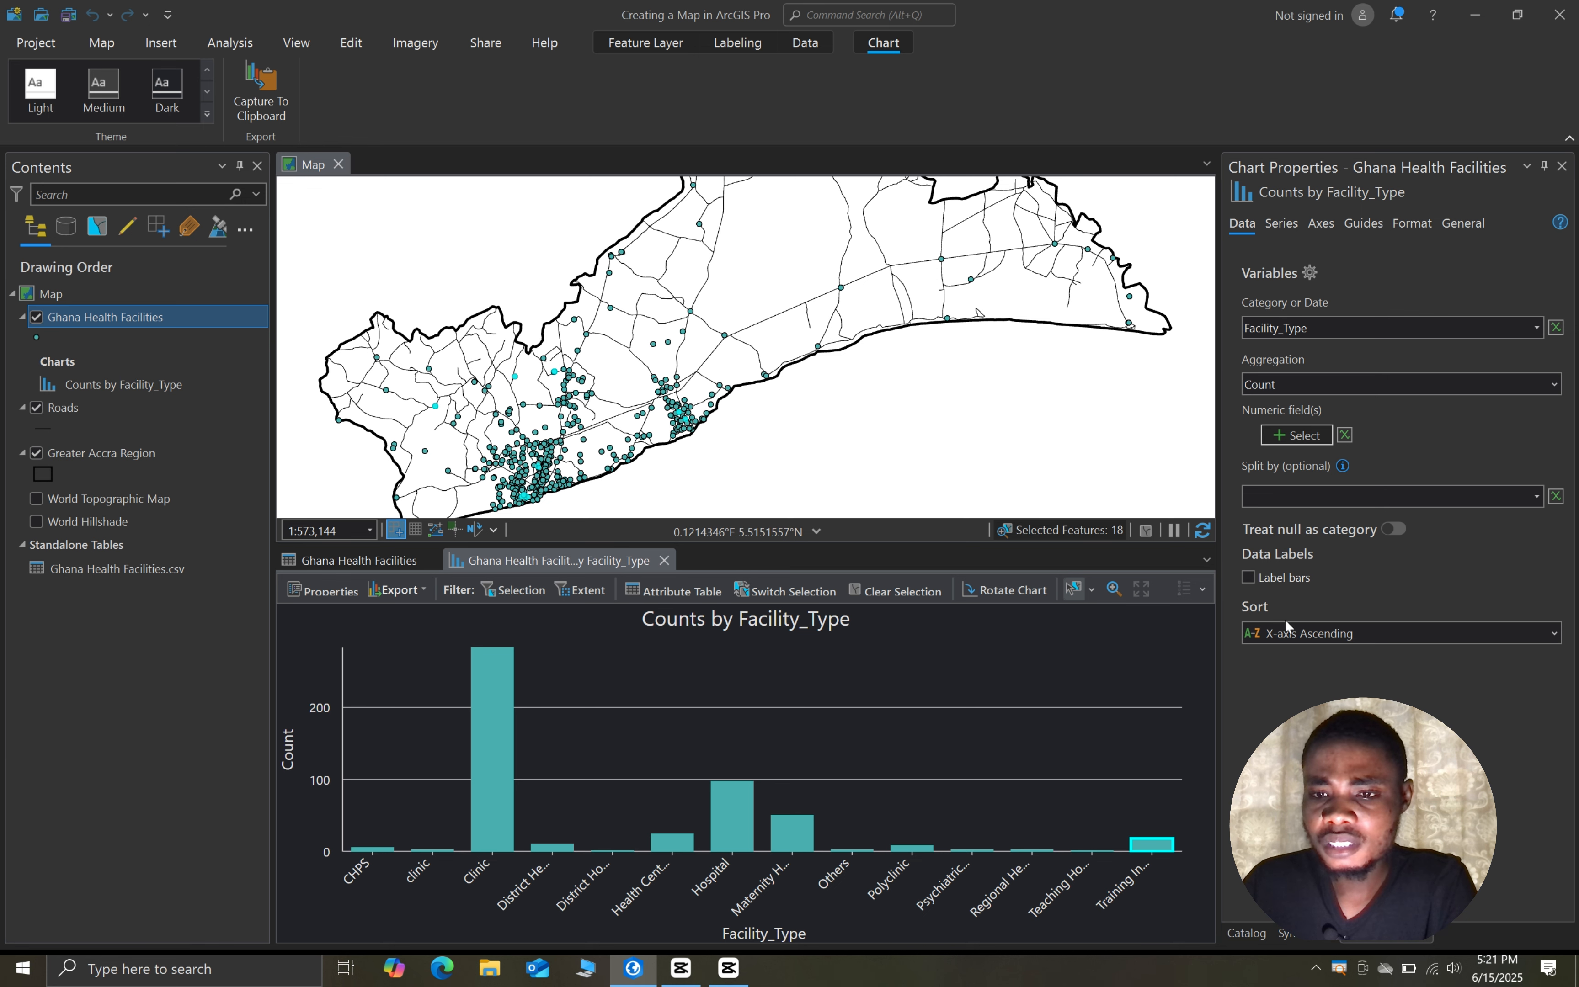
# Turn on data labels for the bars of the facility type chart
pyautogui.click(1248, 578)
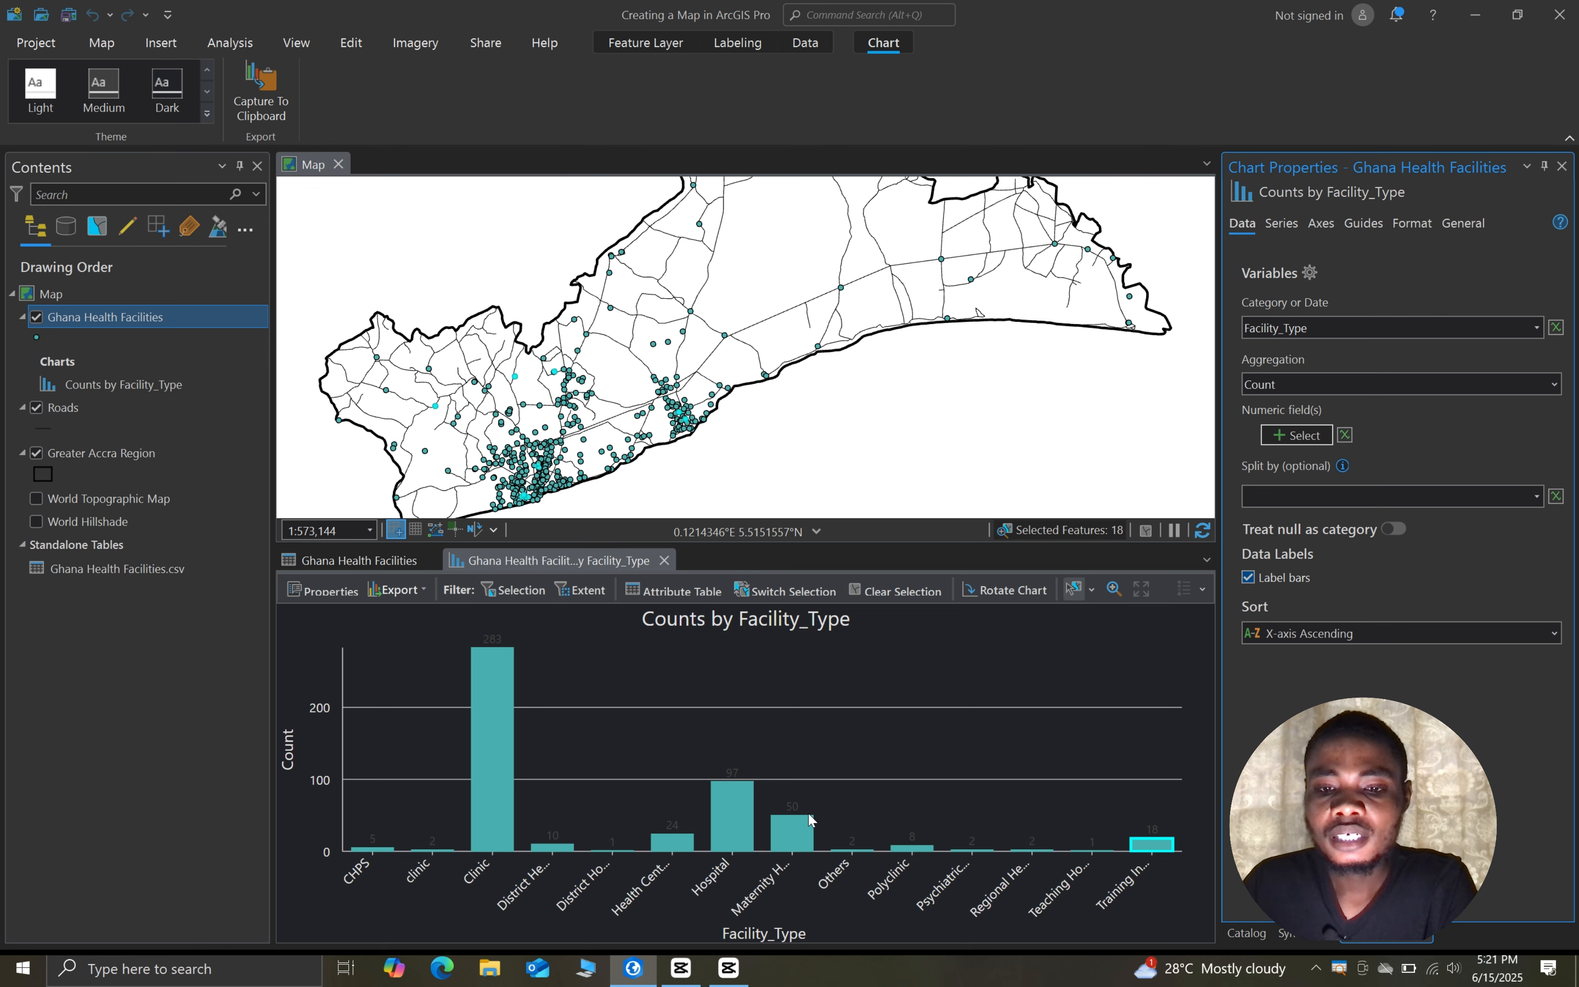
pyautogui.moveTo(805, 820)
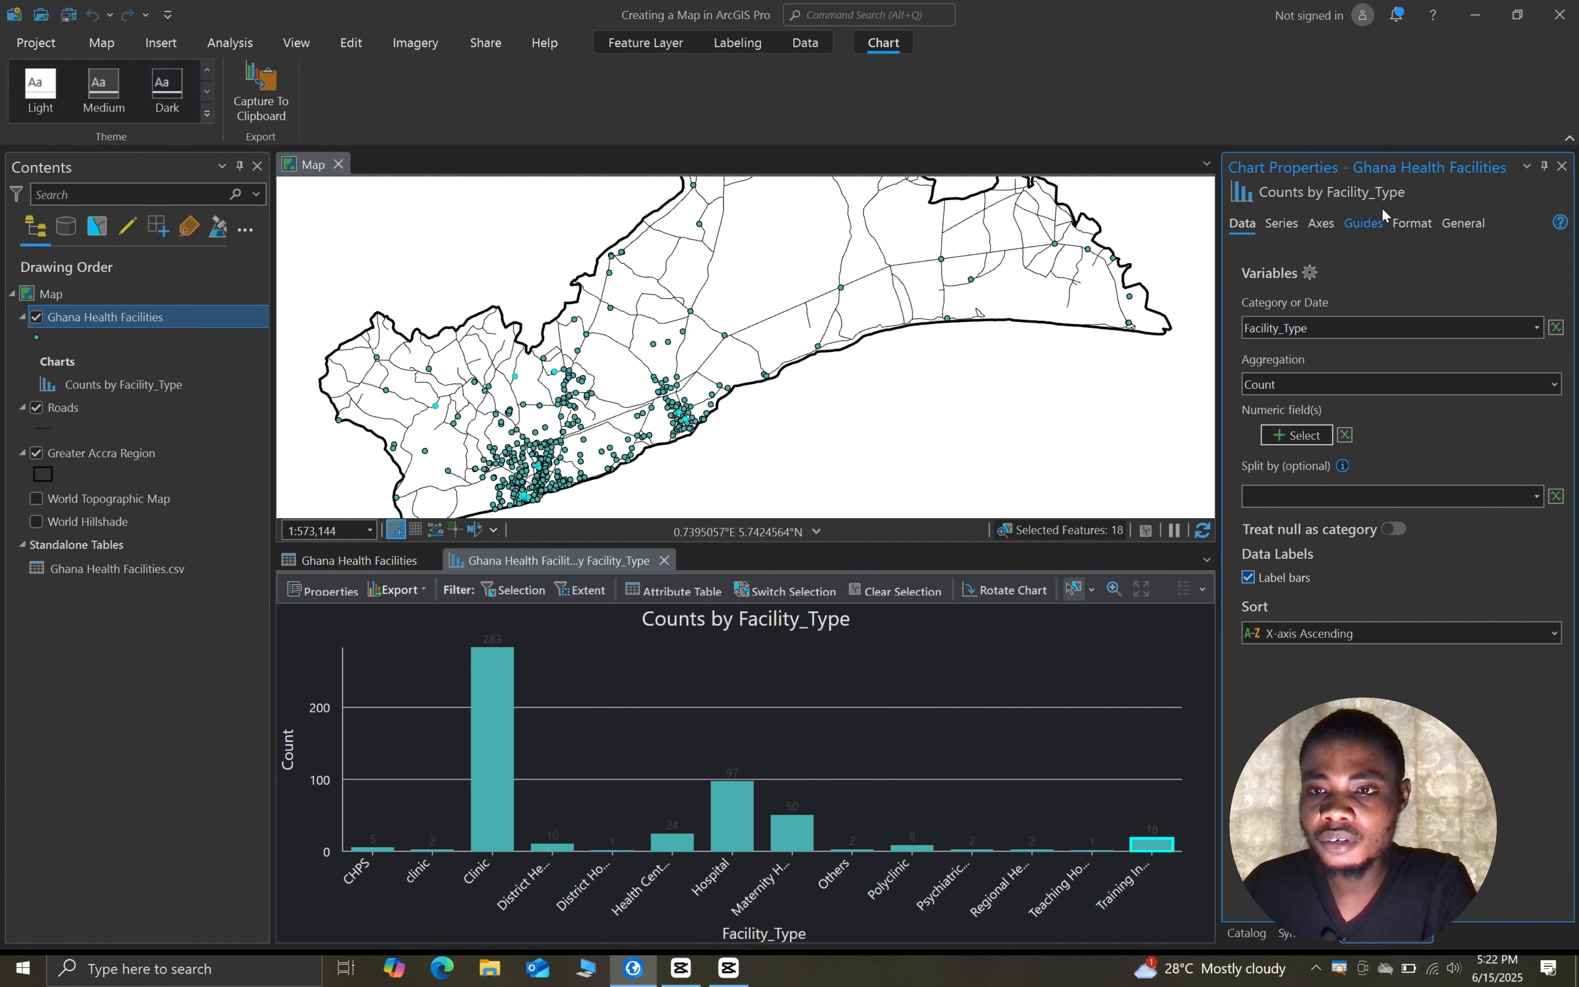
# Look through the chart's series, axes and guide settings, compare the Light, Medium and Dark themes, and apply Light
pyautogui.click(1323, 224)
pyautogui.click(1282, 224)
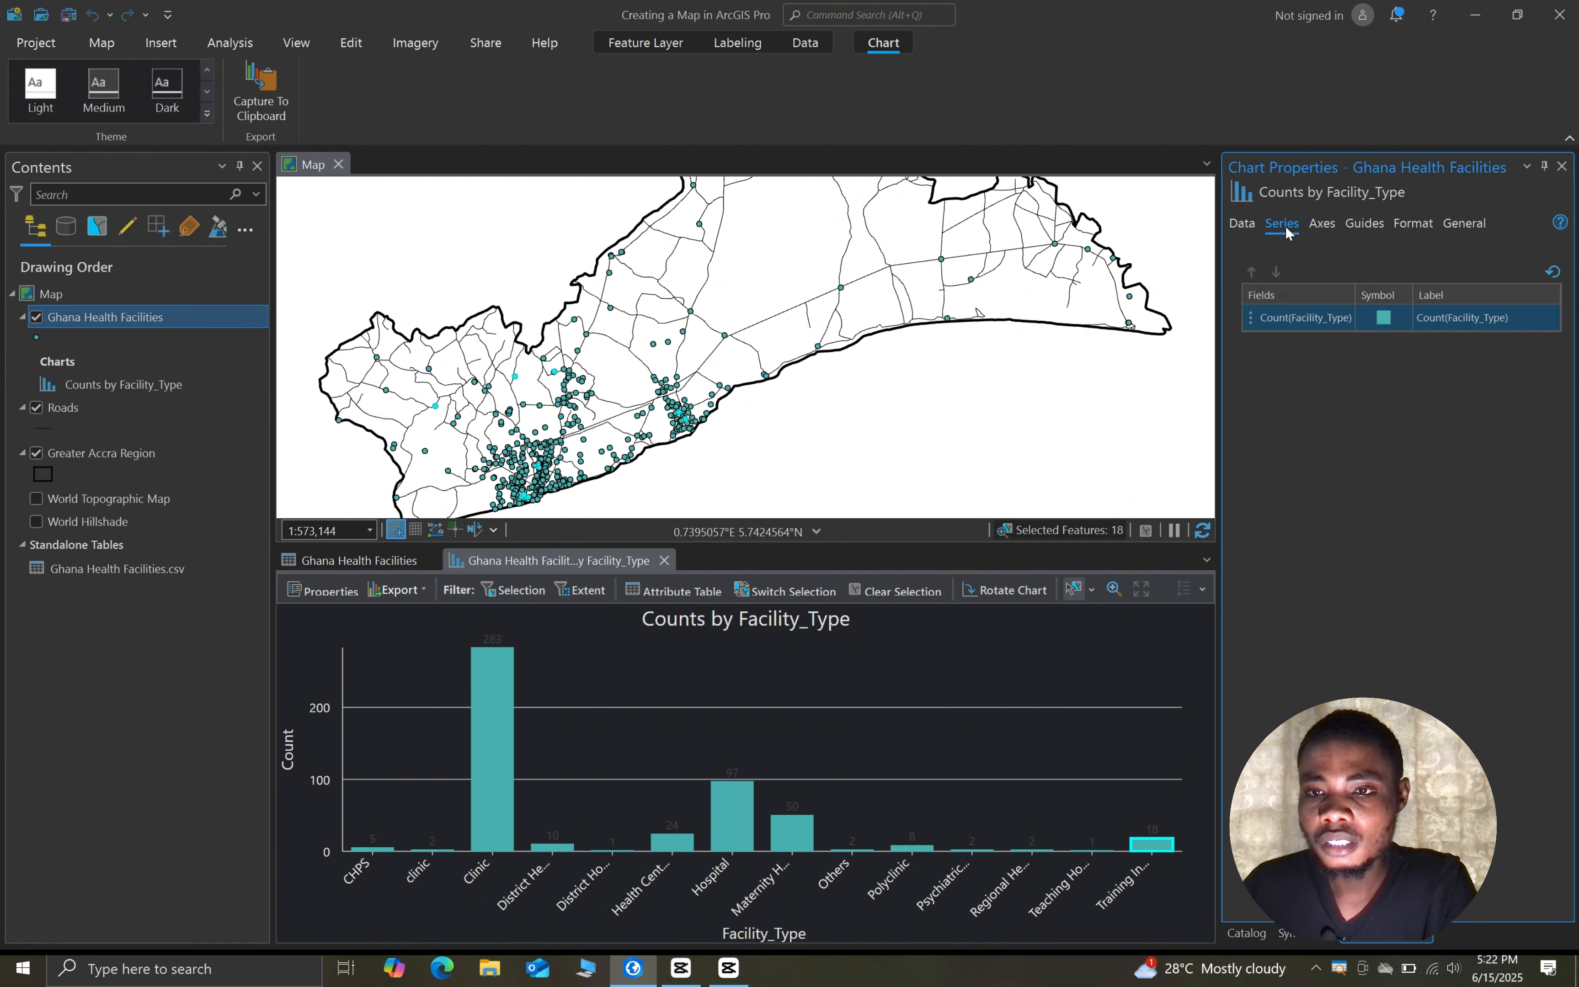
pyautogui.click(1364, 224)
pyautogui.click(1412, 223)
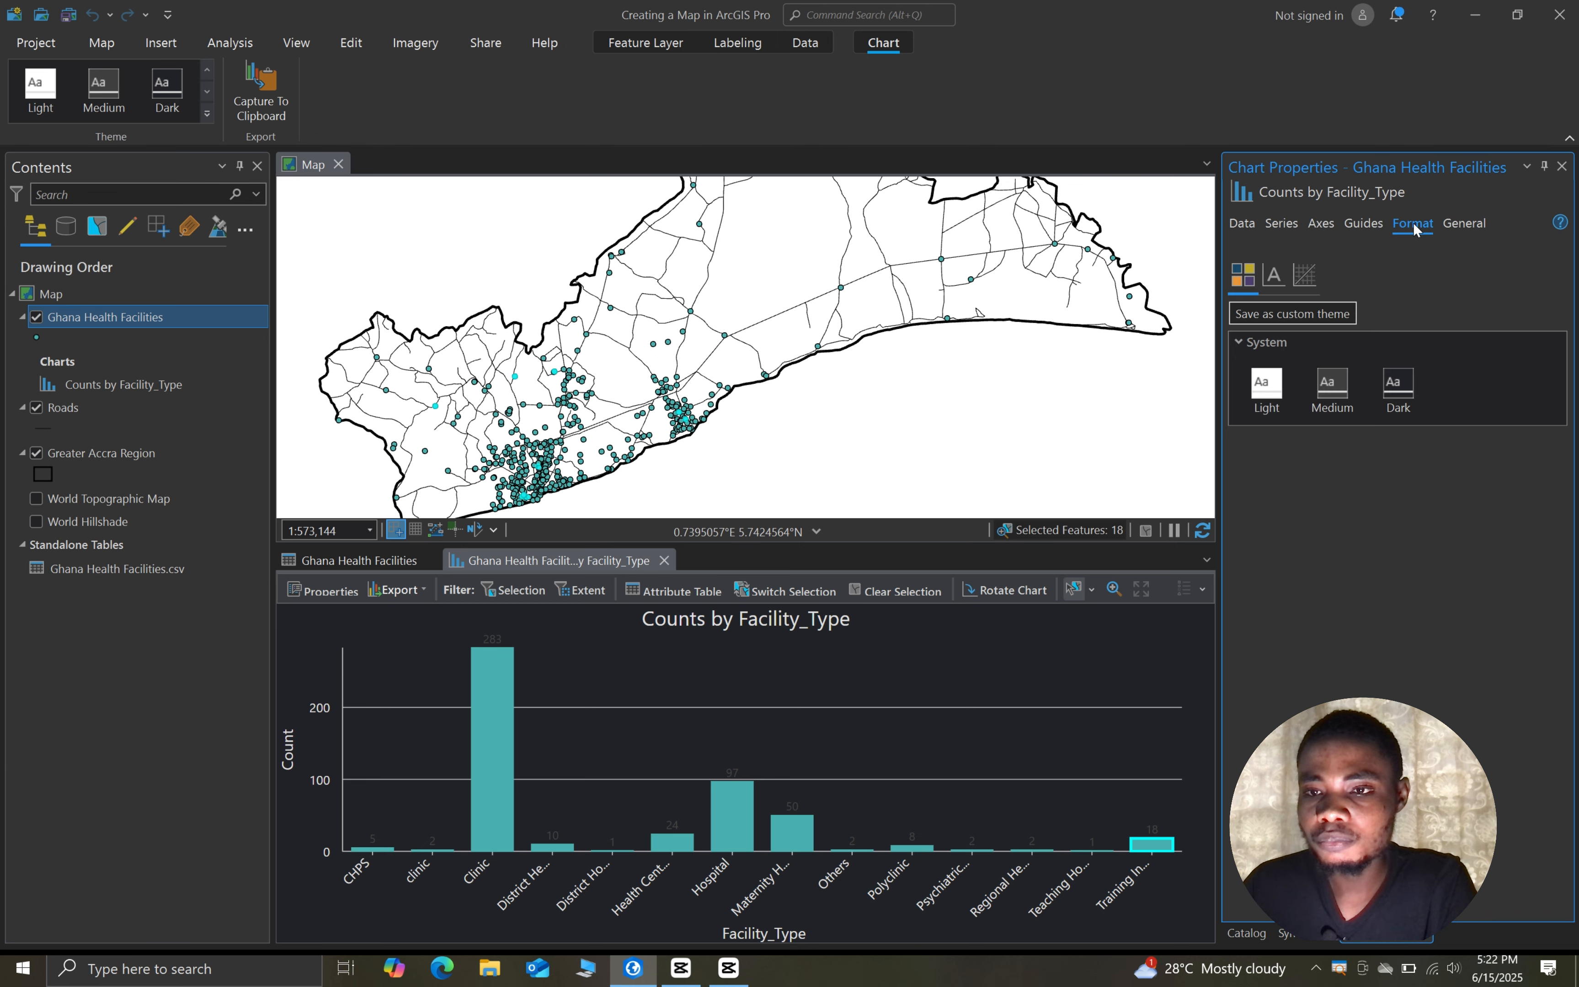
pyautogui.click(1270, 390)
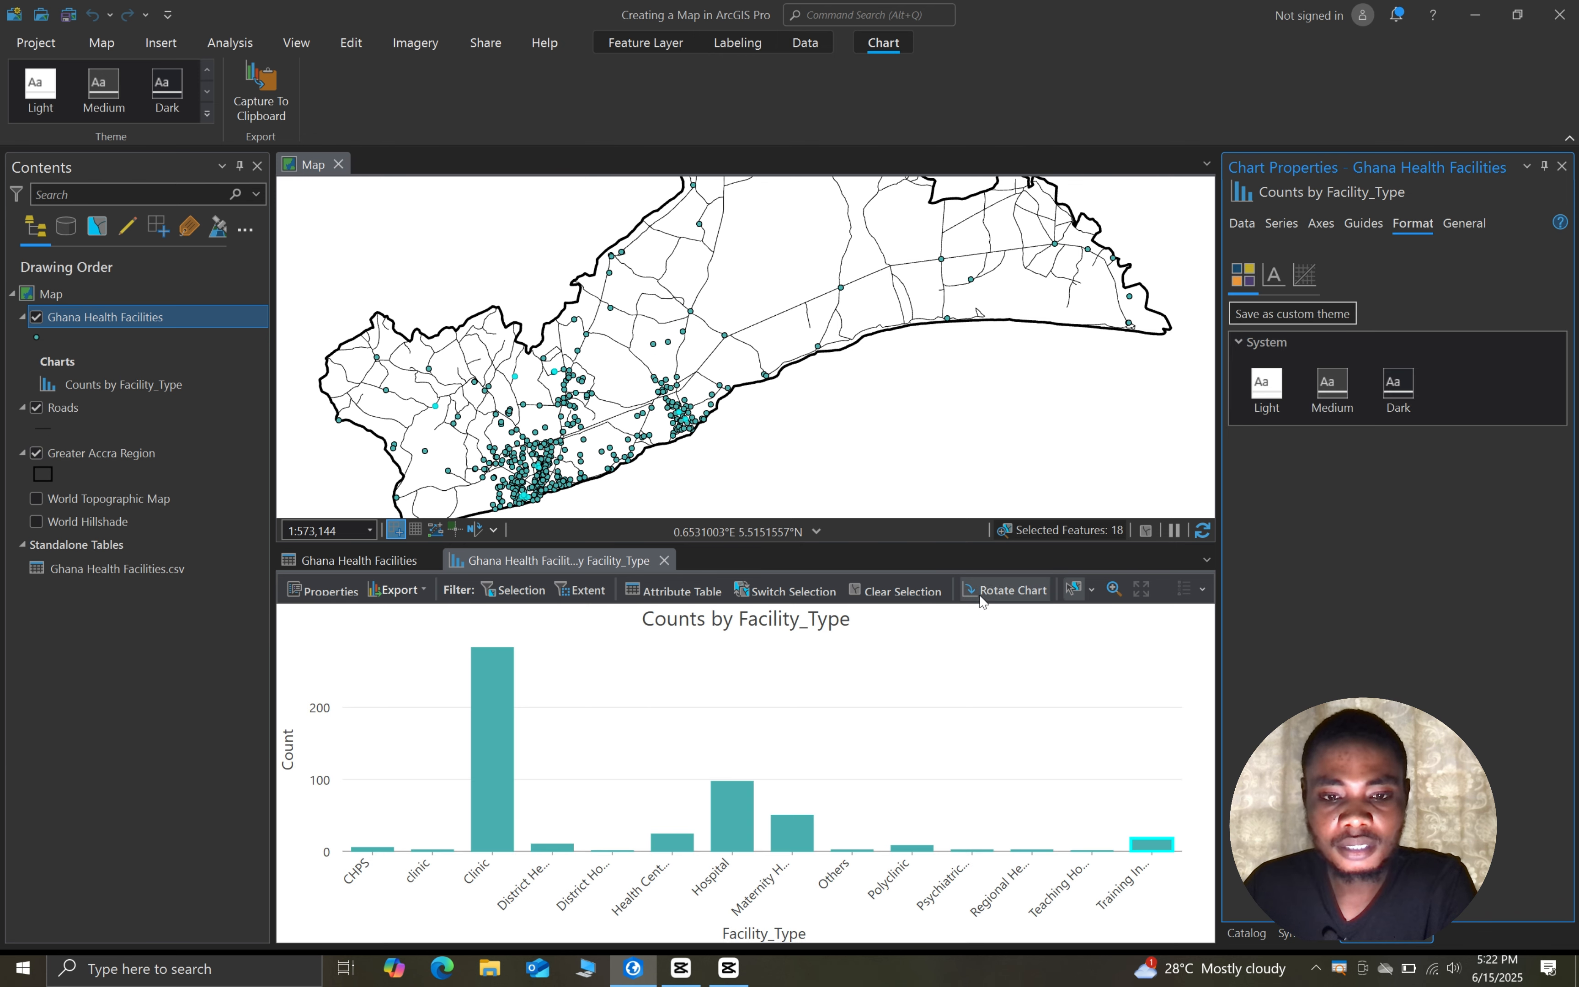
pyautogui.click(1332, 387)
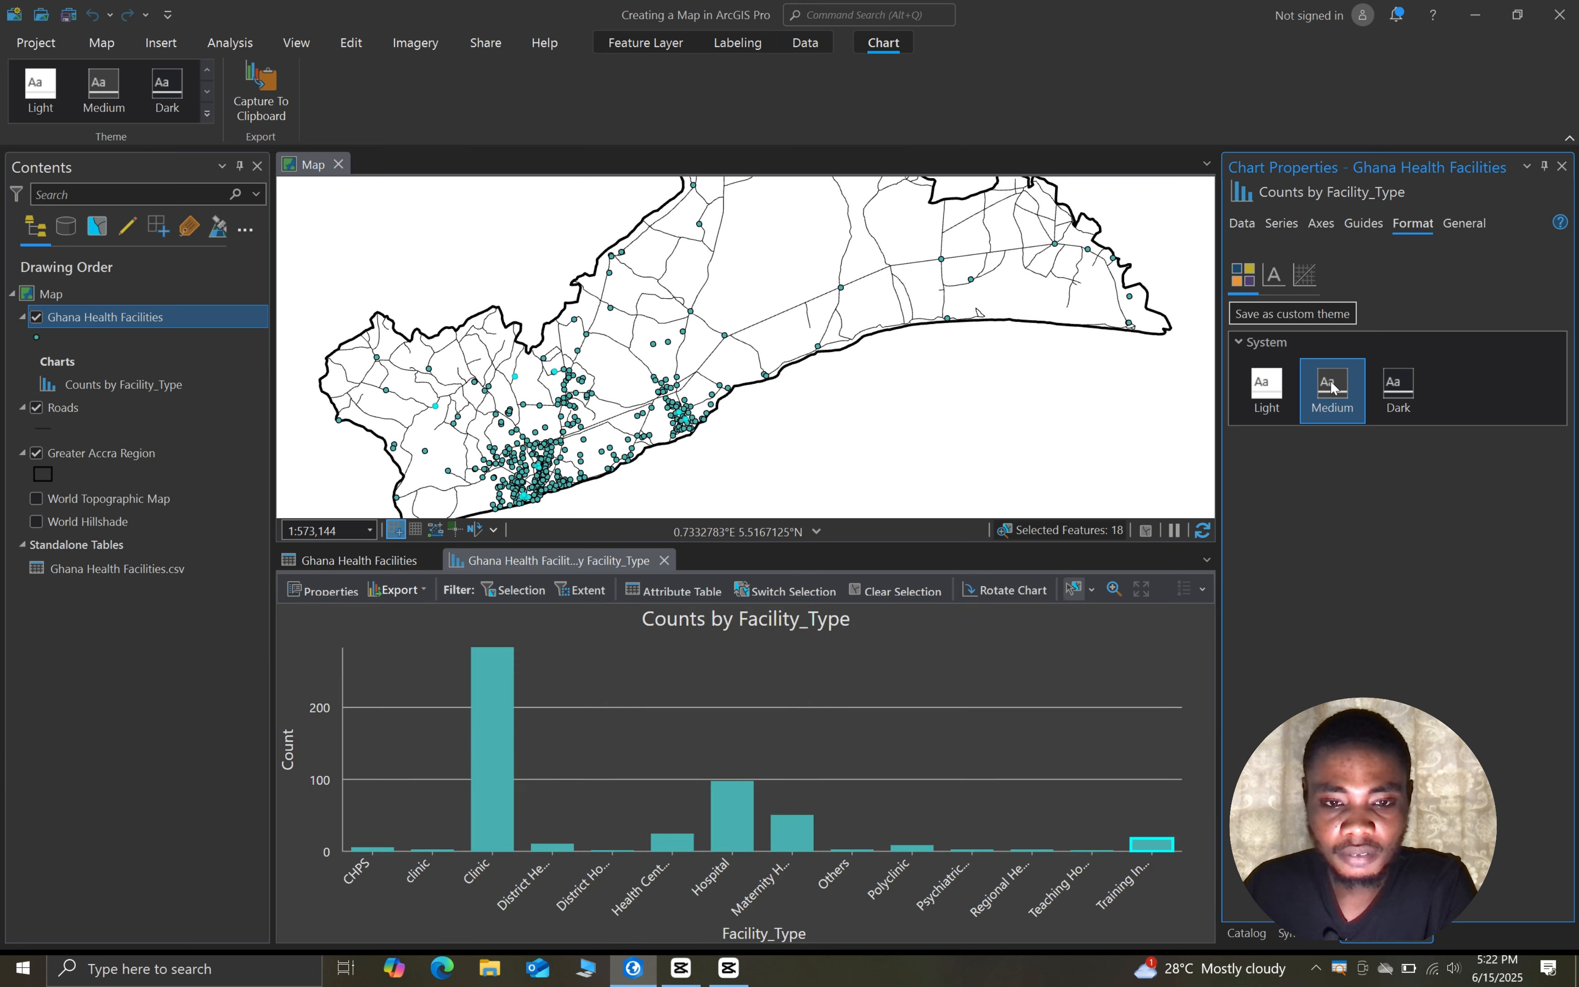
pyautogui.click(1394, 391)
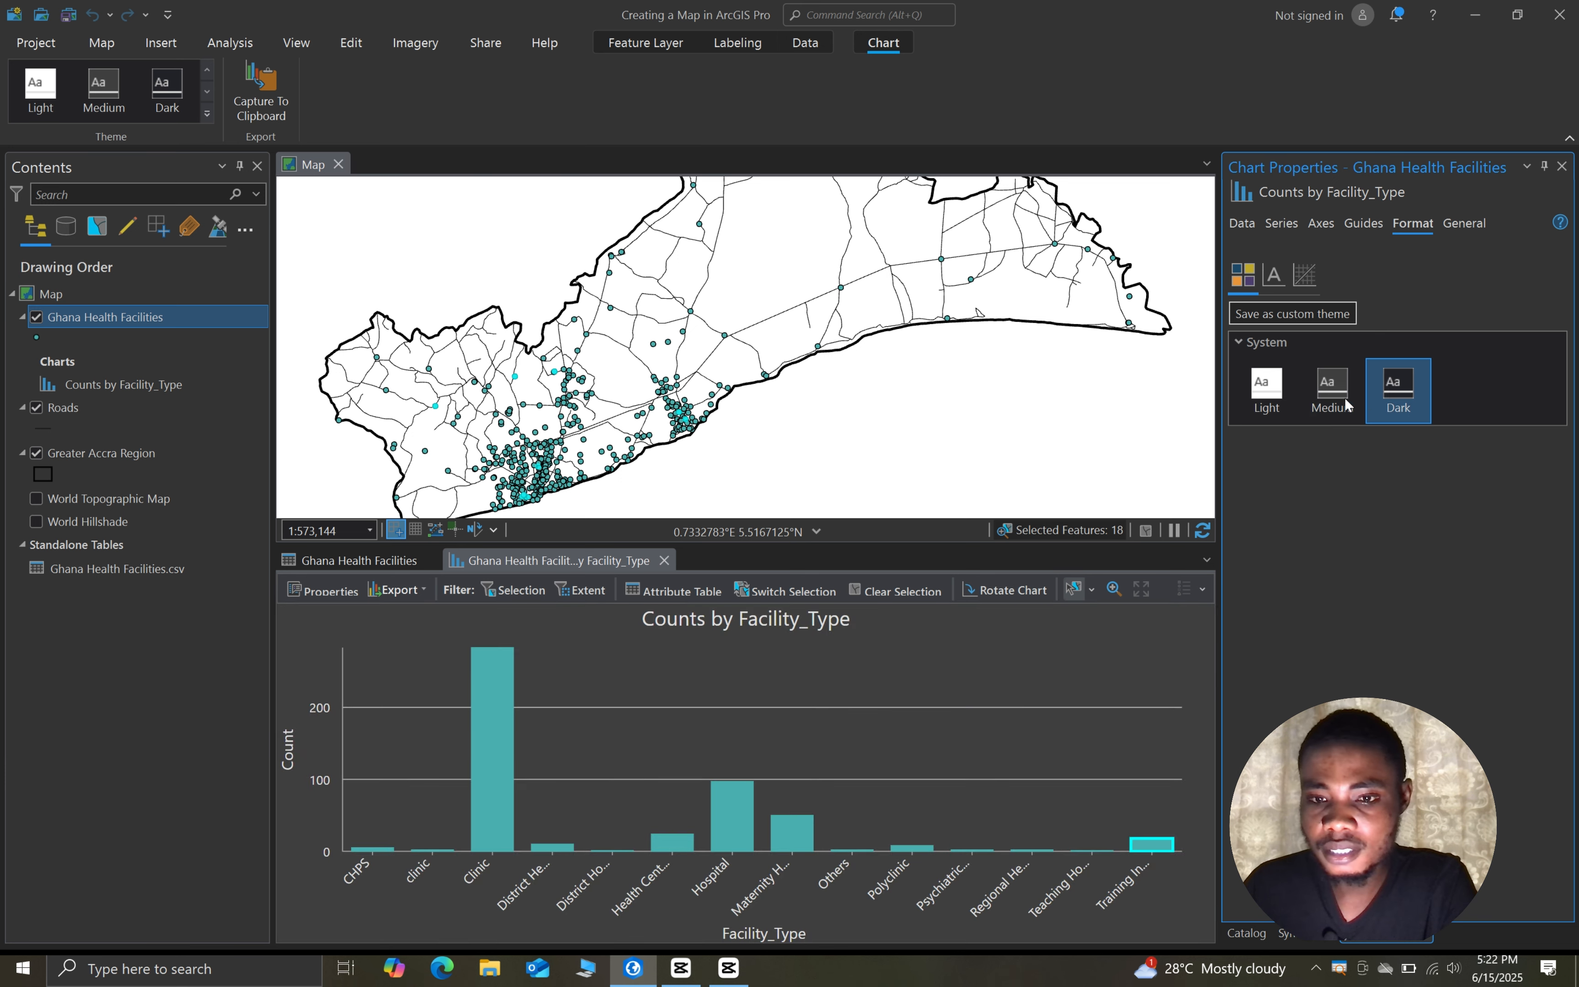
pyautogui.click(1273, 390)
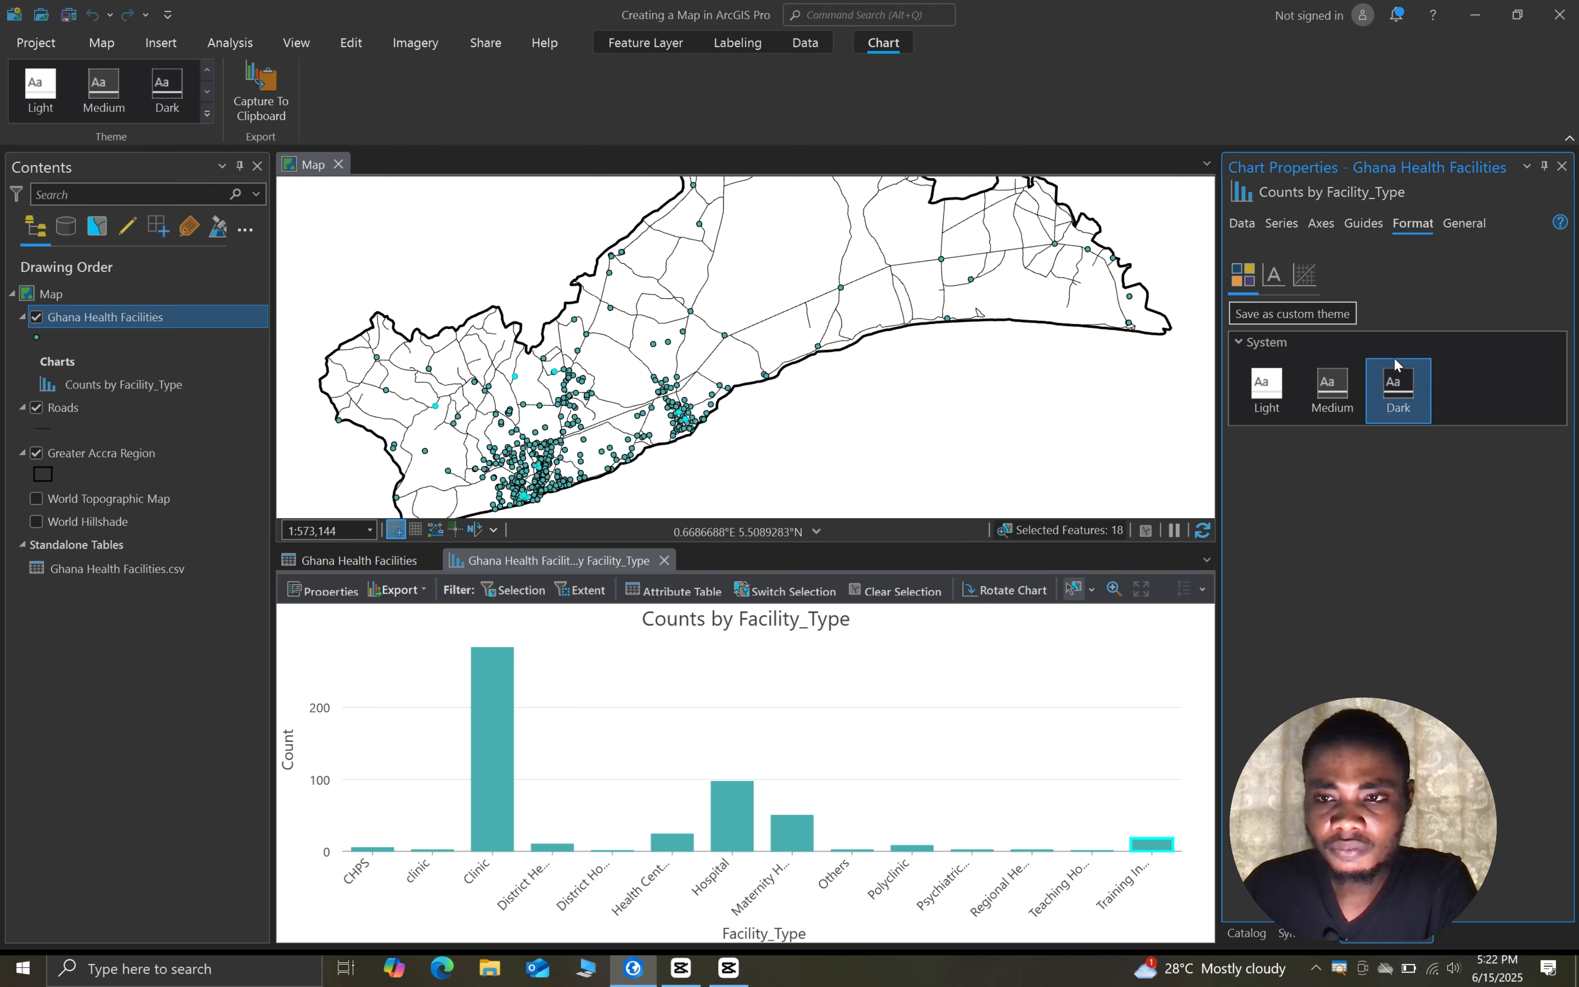
# Try the Dark theme on the facility type chart with data labels turned on for the bars
pyautogui.click(1405, 391)
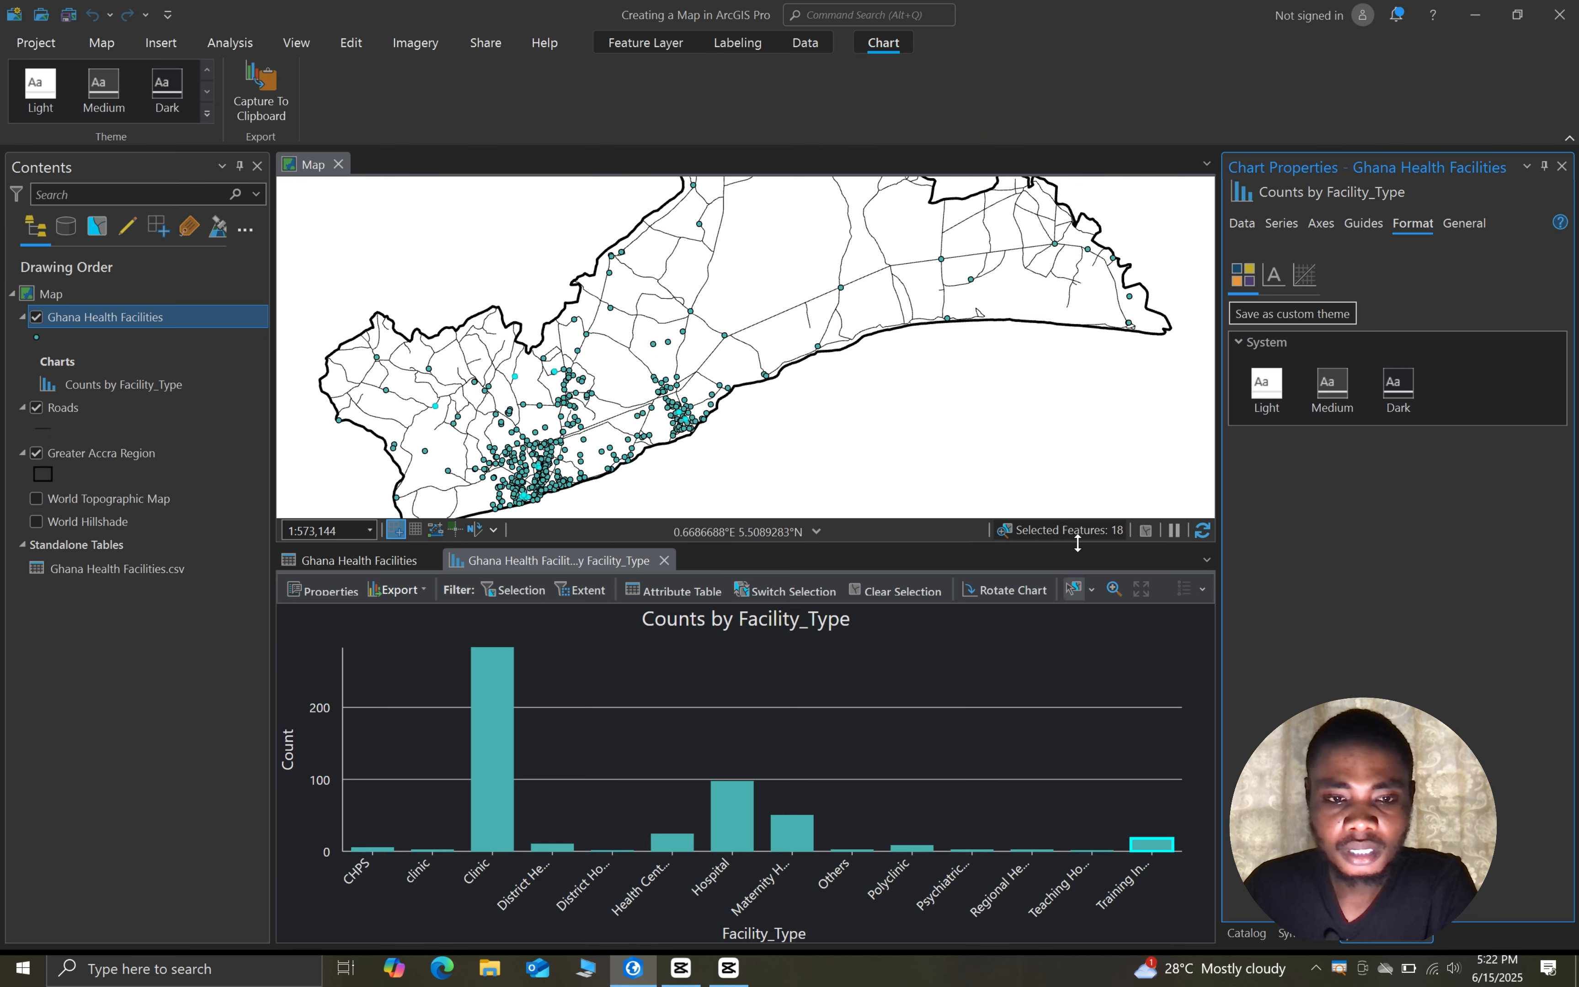
pyautogui.click(1243, 226)
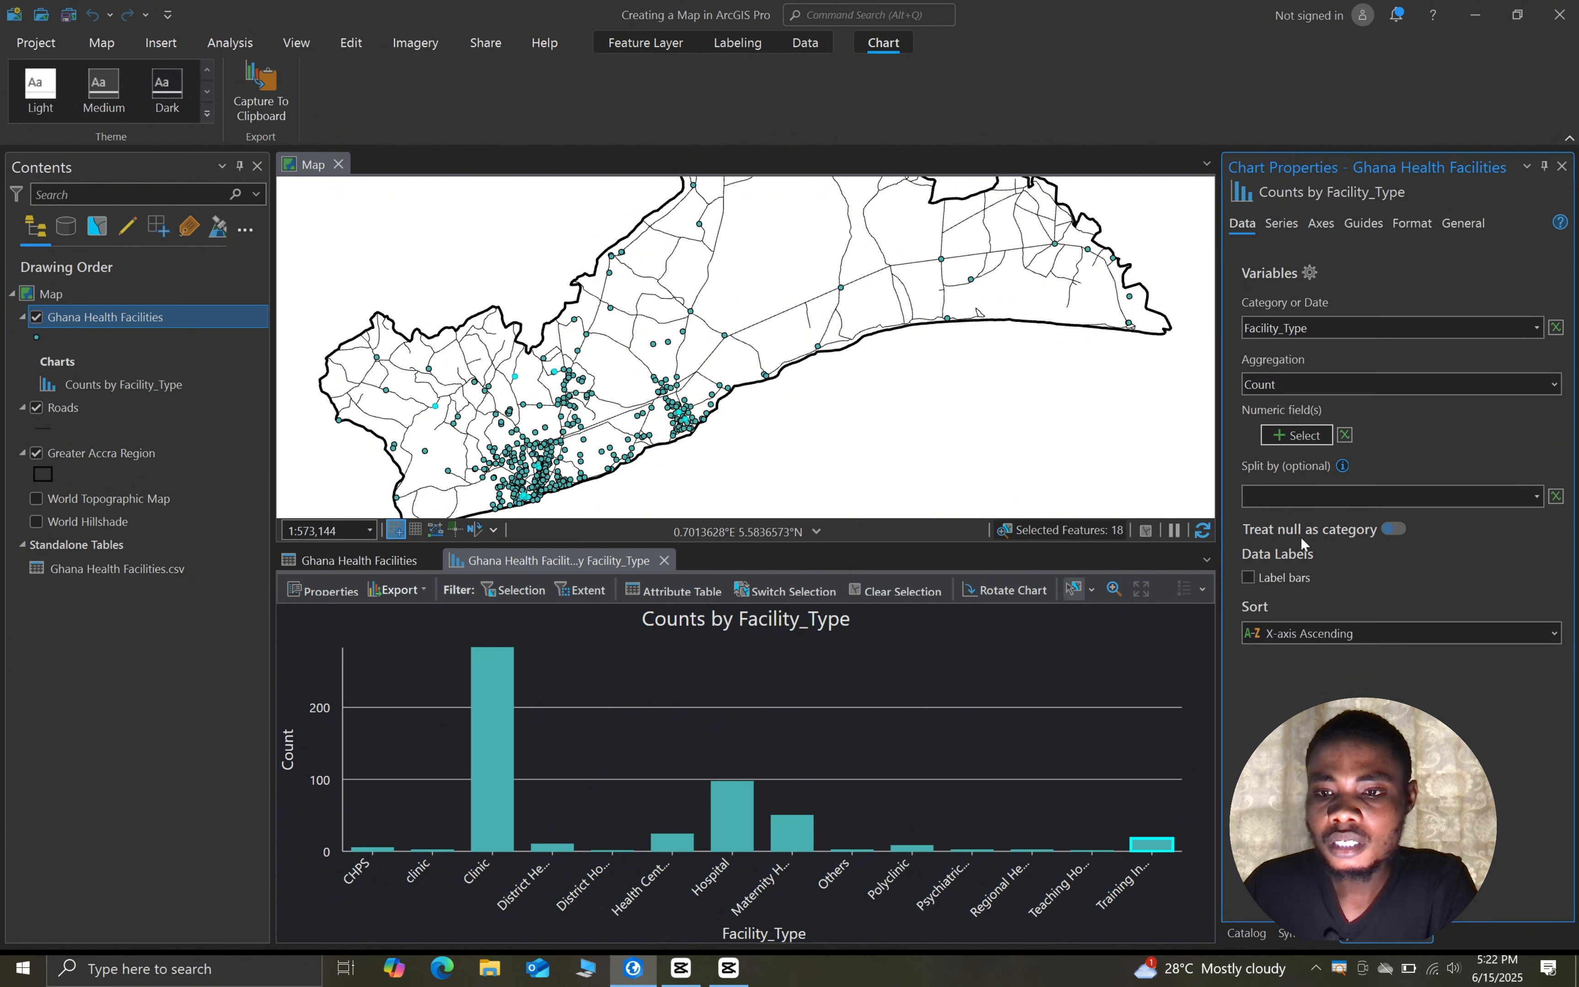
pyautogui.click(1247, 577)
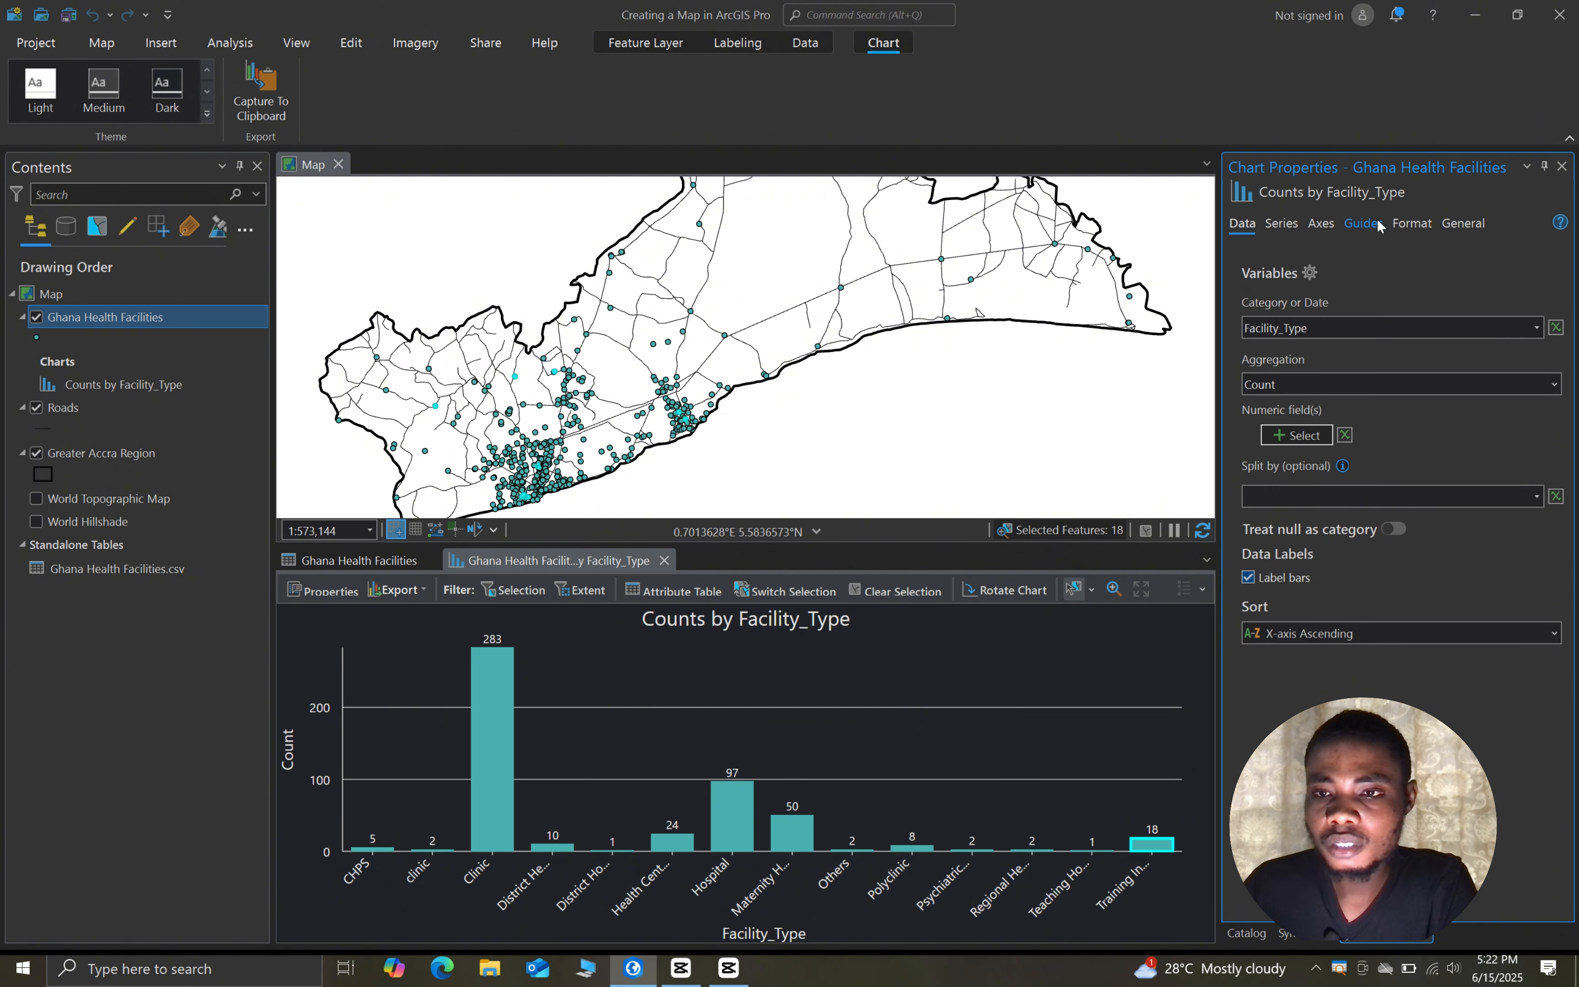
# Return the chart to the Light theme and turn on the bars' data labels again
pyautogui.click(1410, 222)
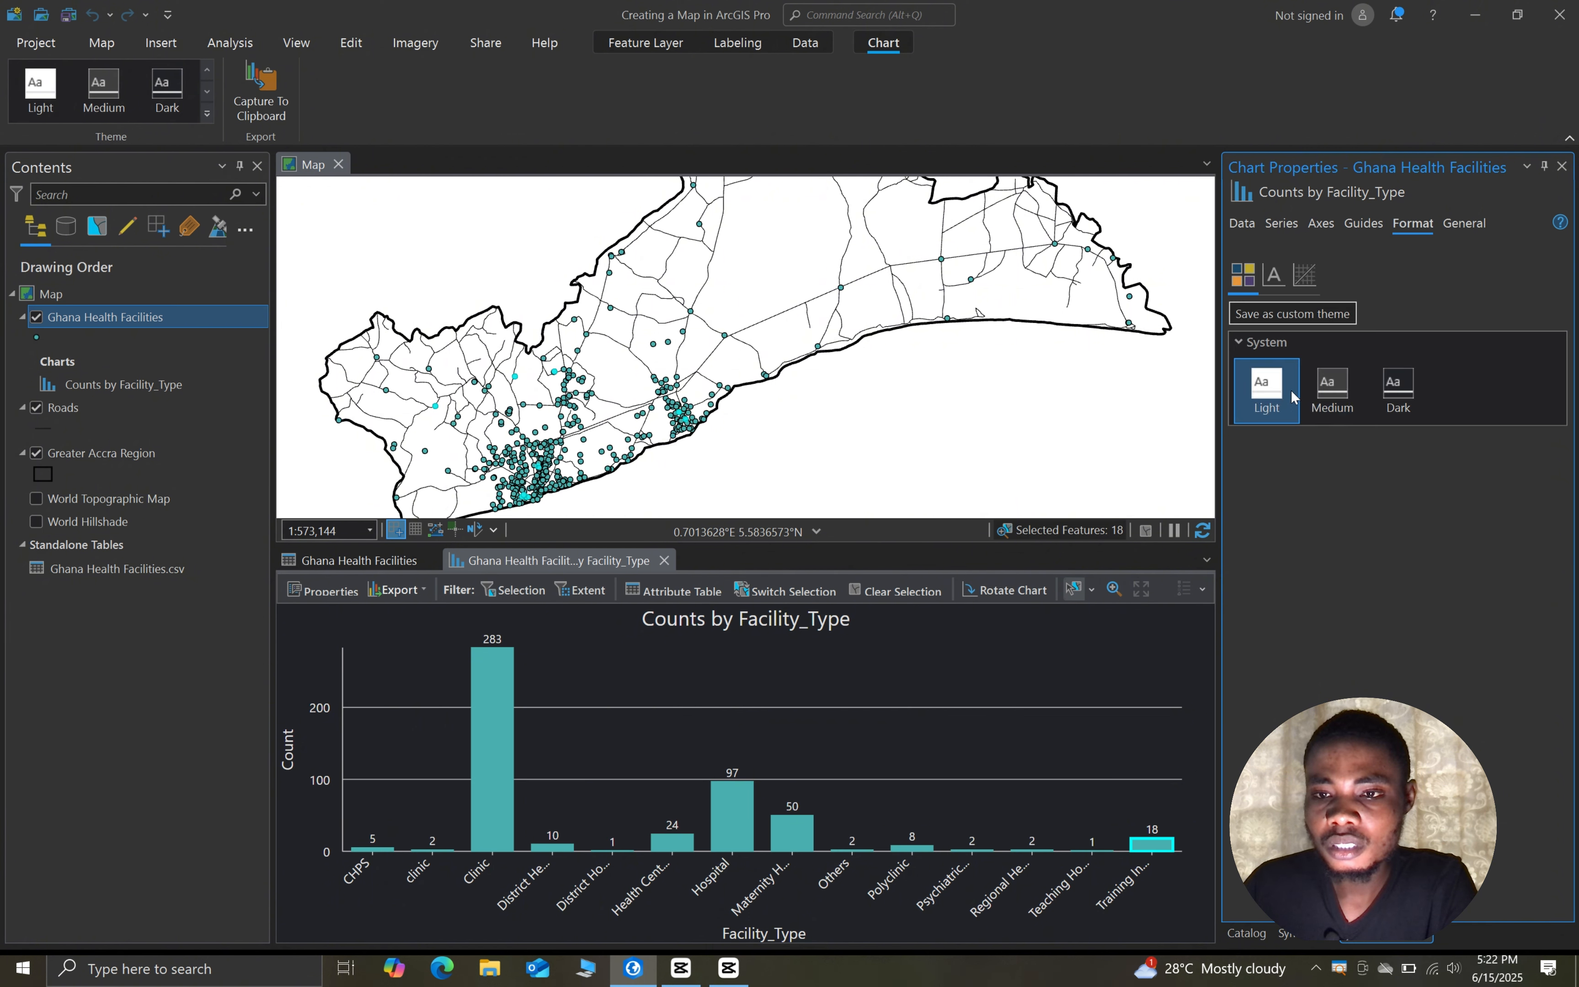
pyautogui.click(1396, 390)
pyautogui.click(1276, 388)
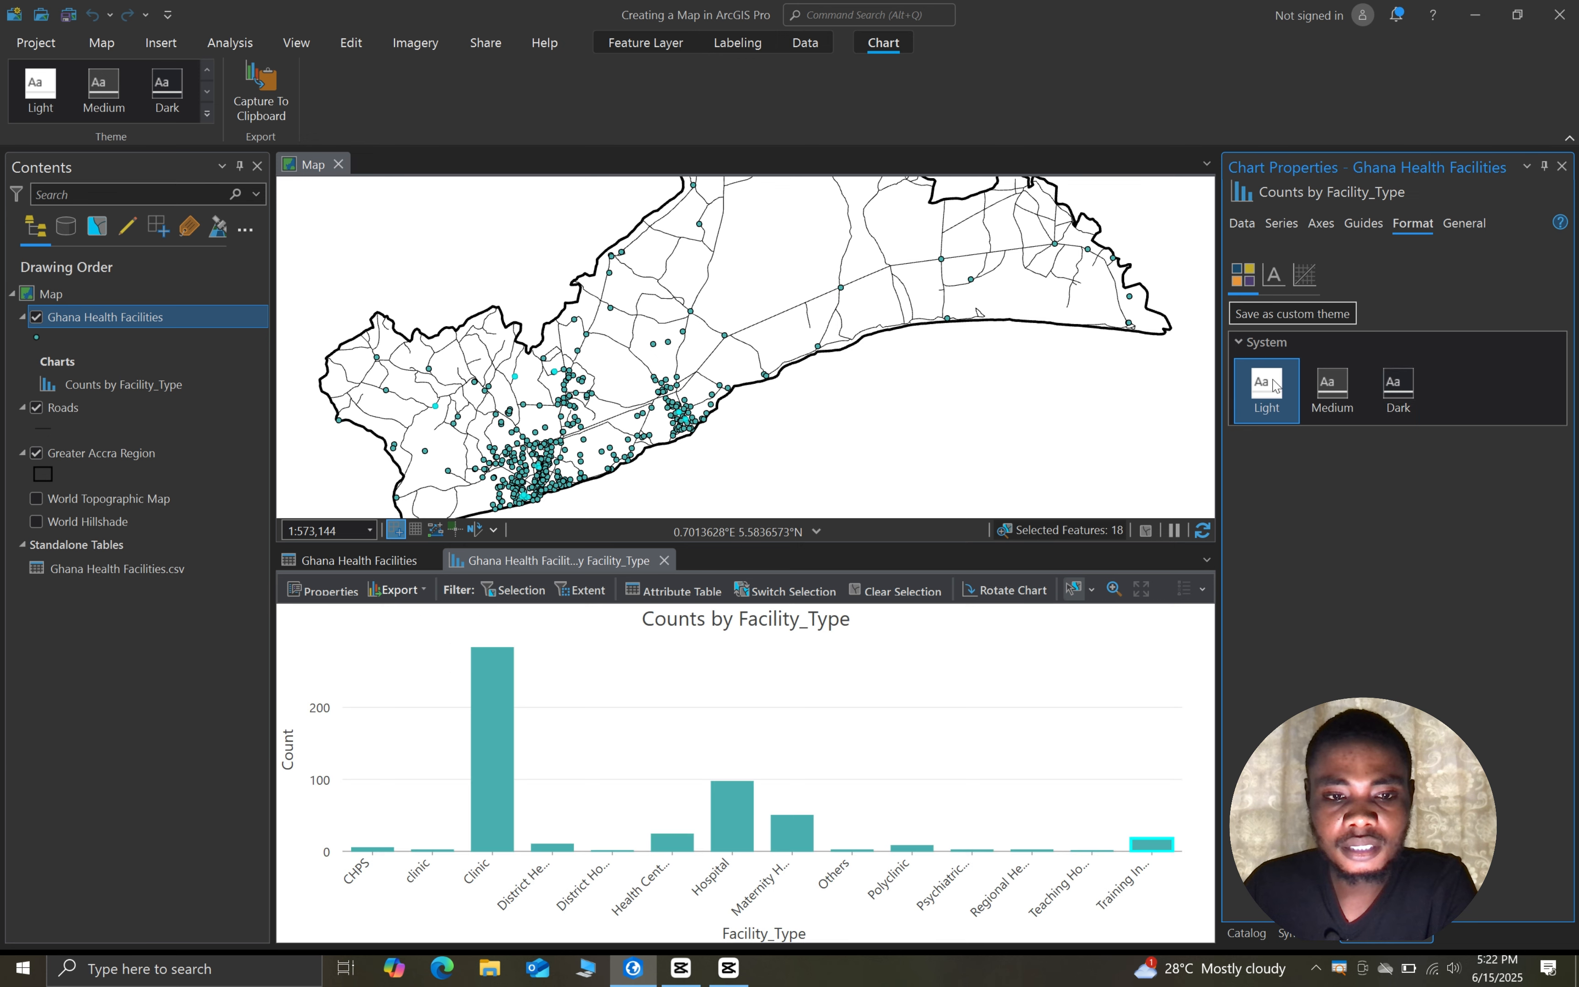
pyautogui.click(1243, 222)
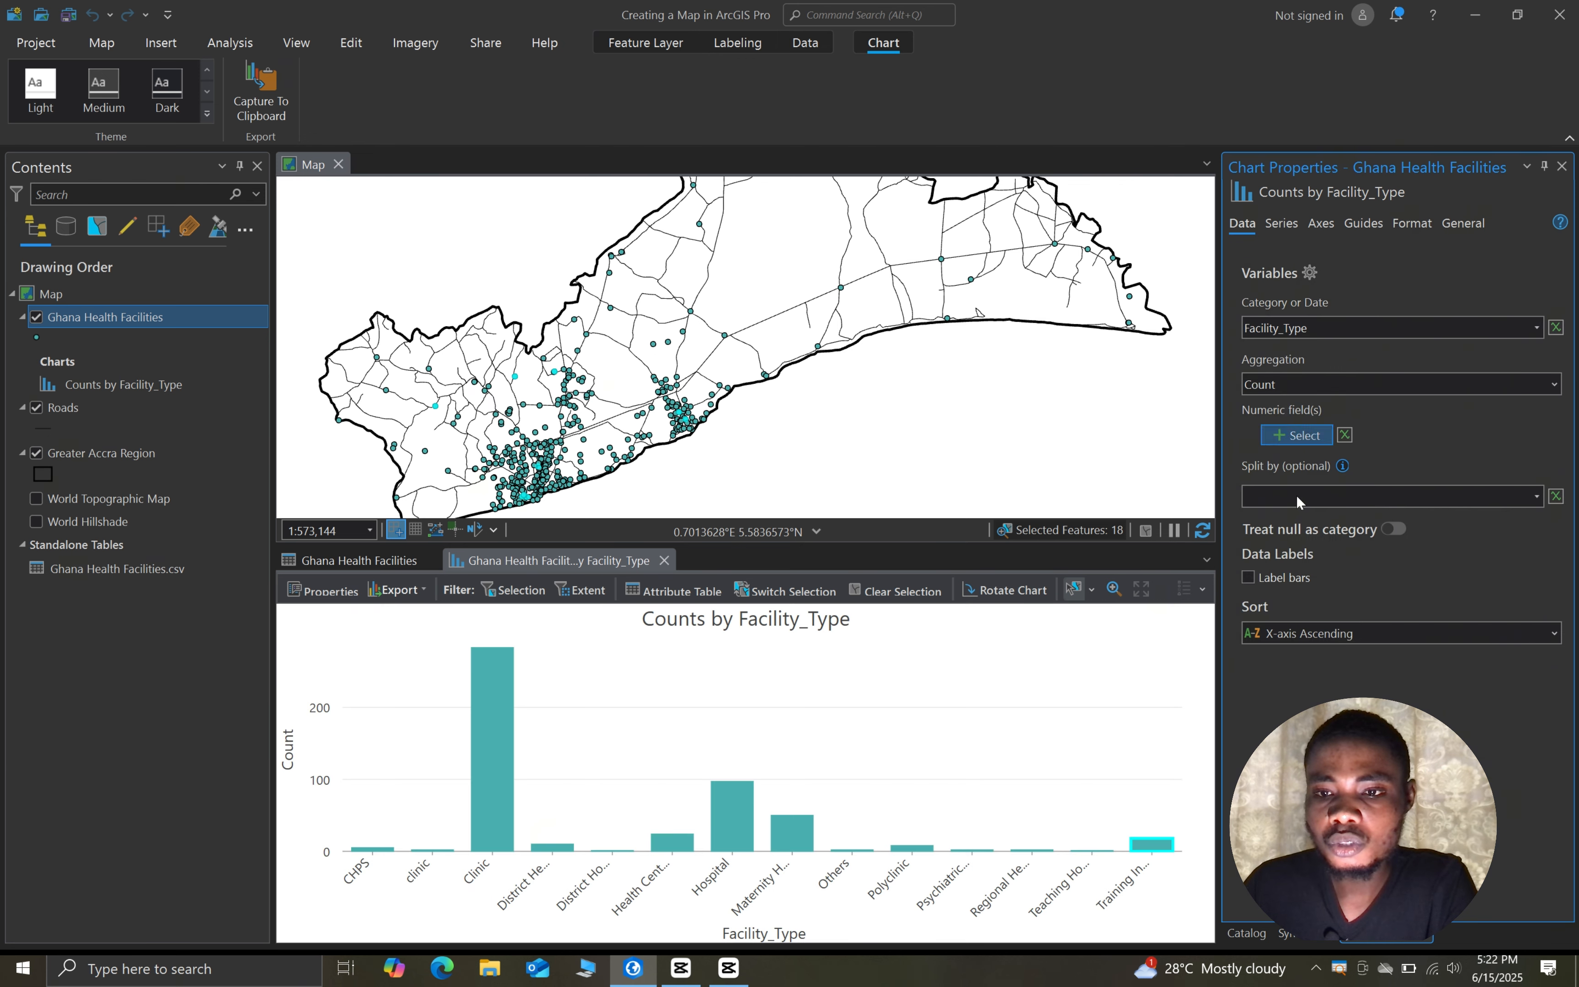
pyautogui.click(1249, 578)
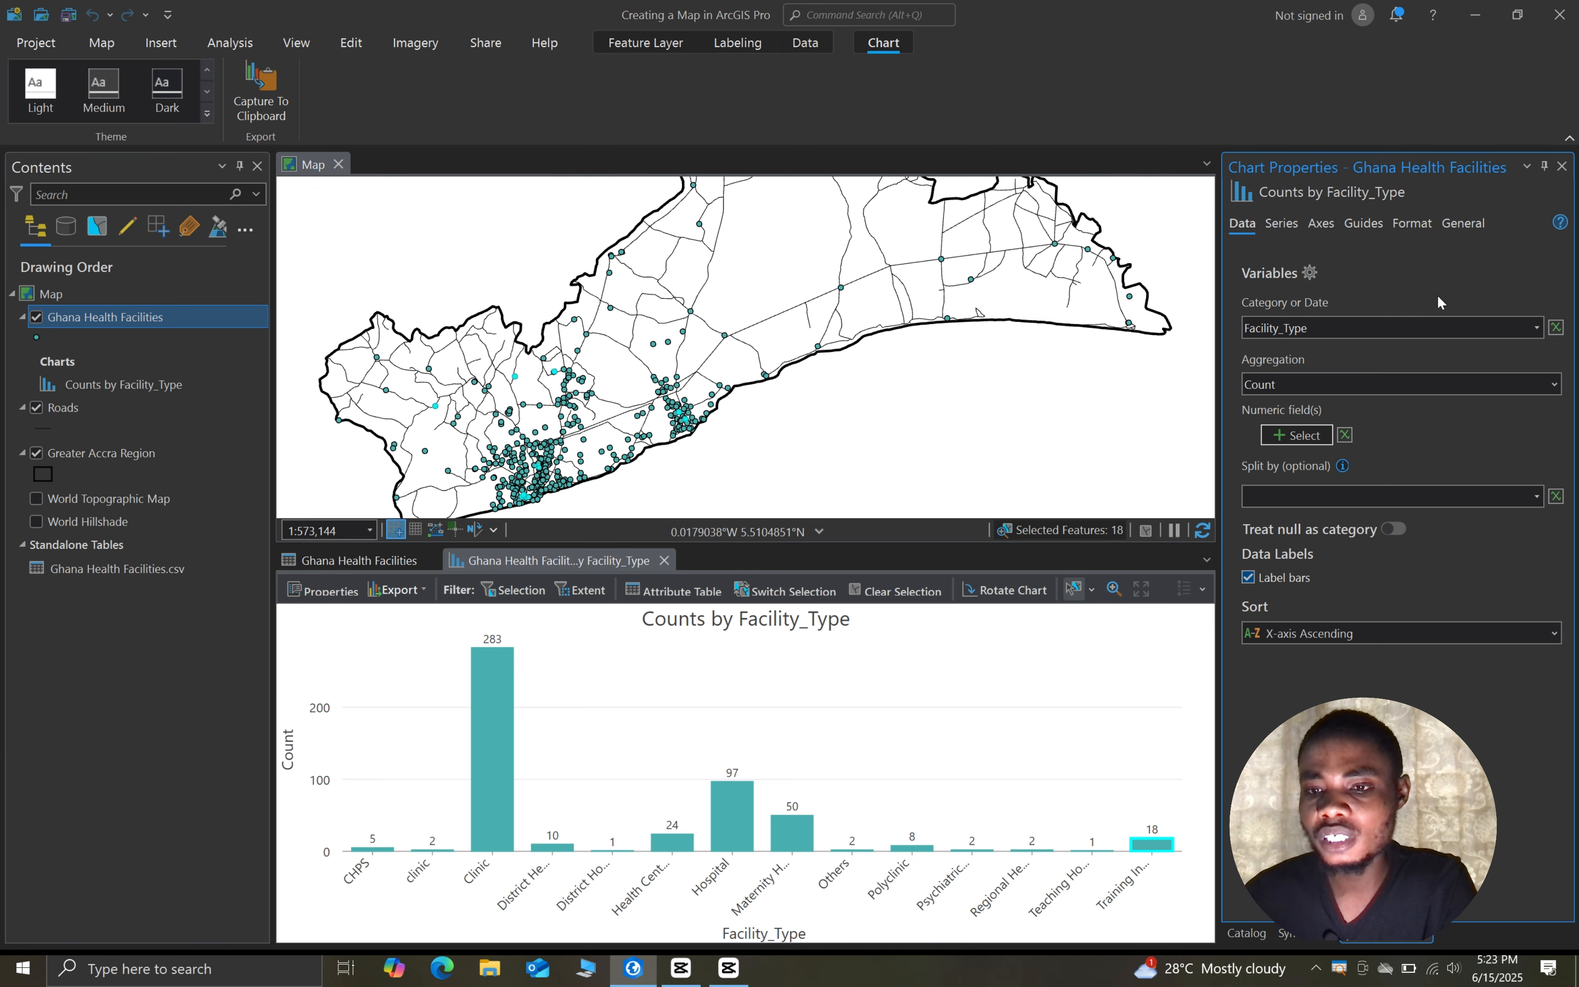
# Change the fill color of the Count(Facility_Type) series to red and clear the feature selection
pyautogui.click(1293, 223)
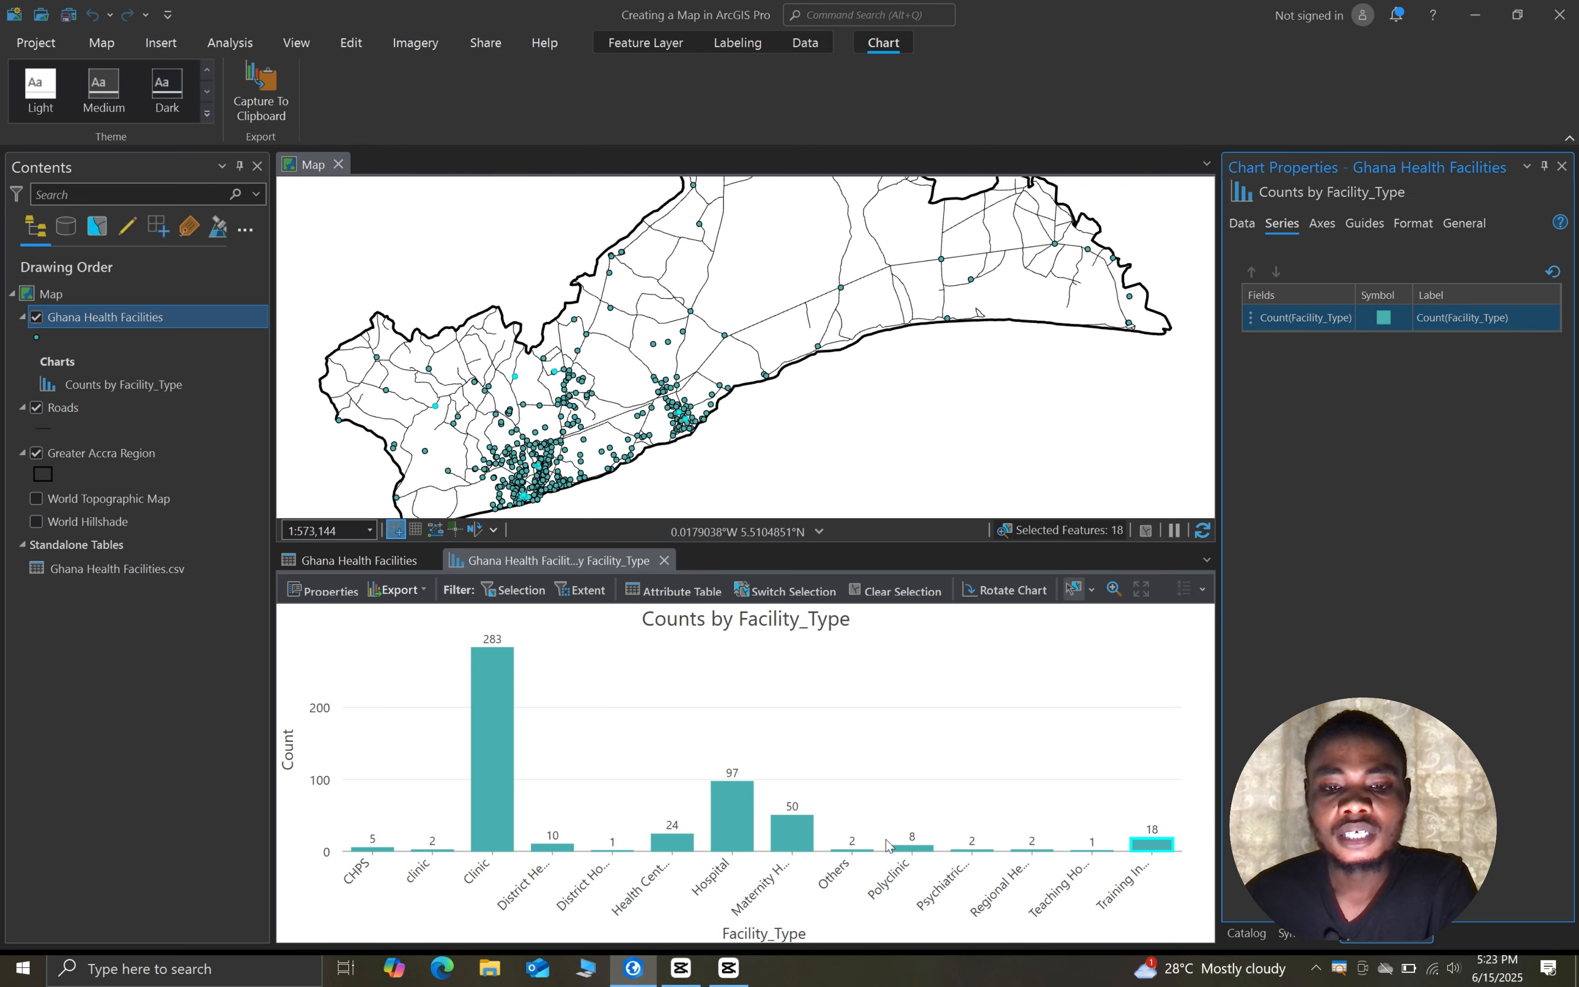
pyautogui.click(1384, 318)
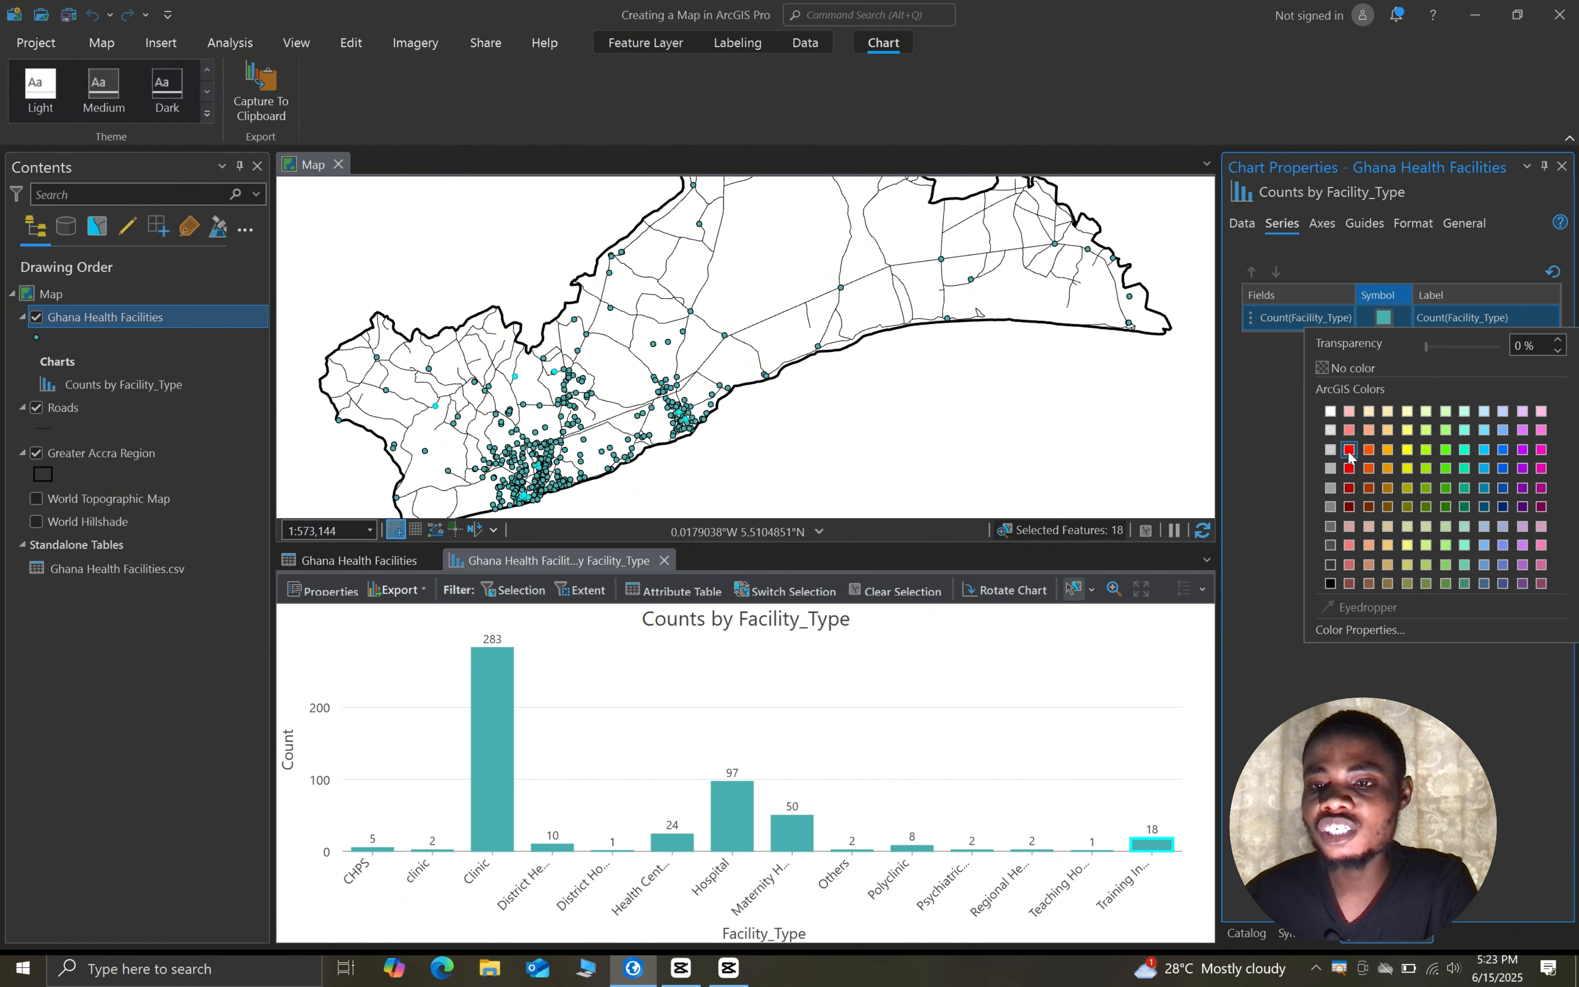
pyautogui.click(1349, 469)
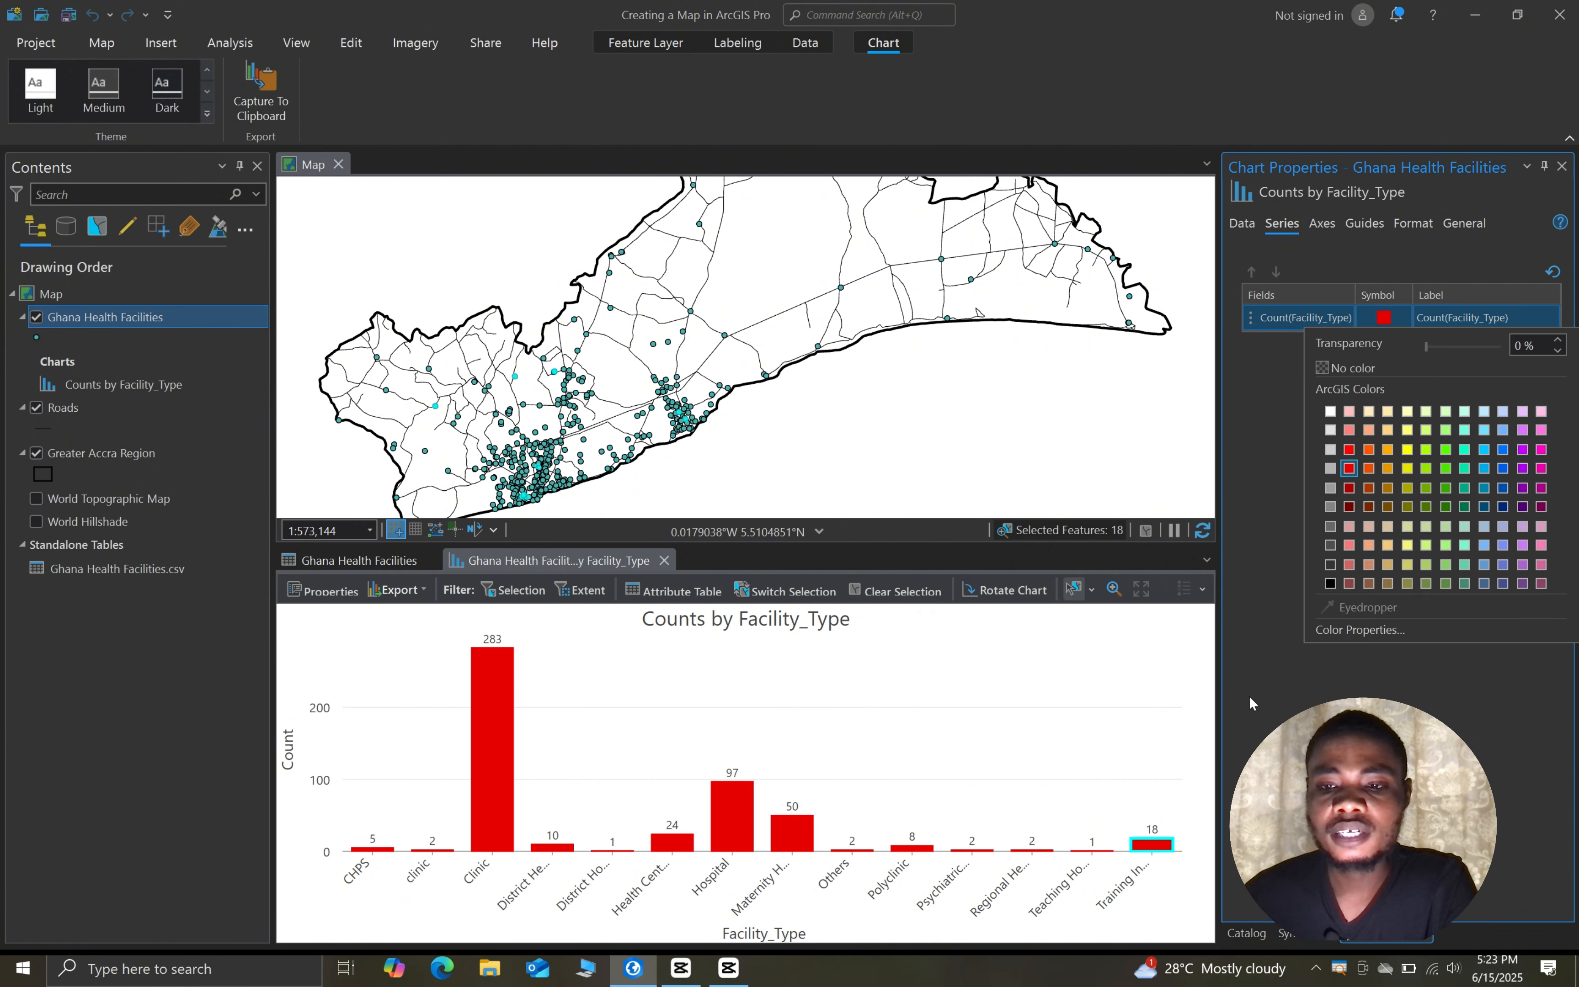
pyautogui.click(1260, 685)
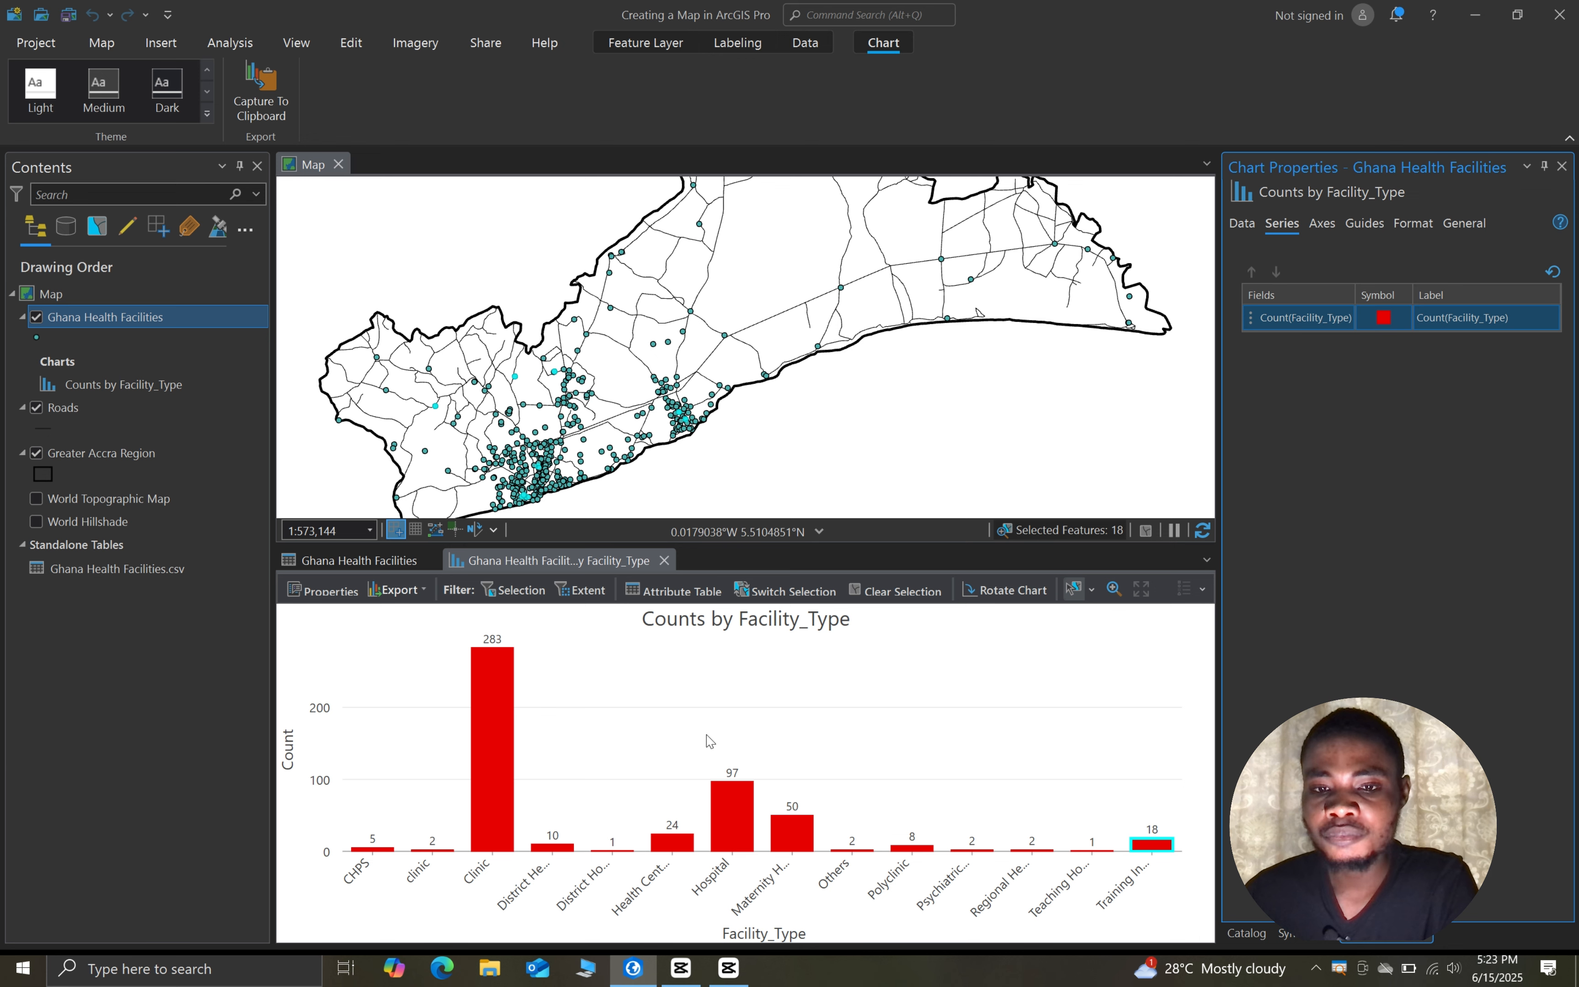
pyautogui.click(888, 602)
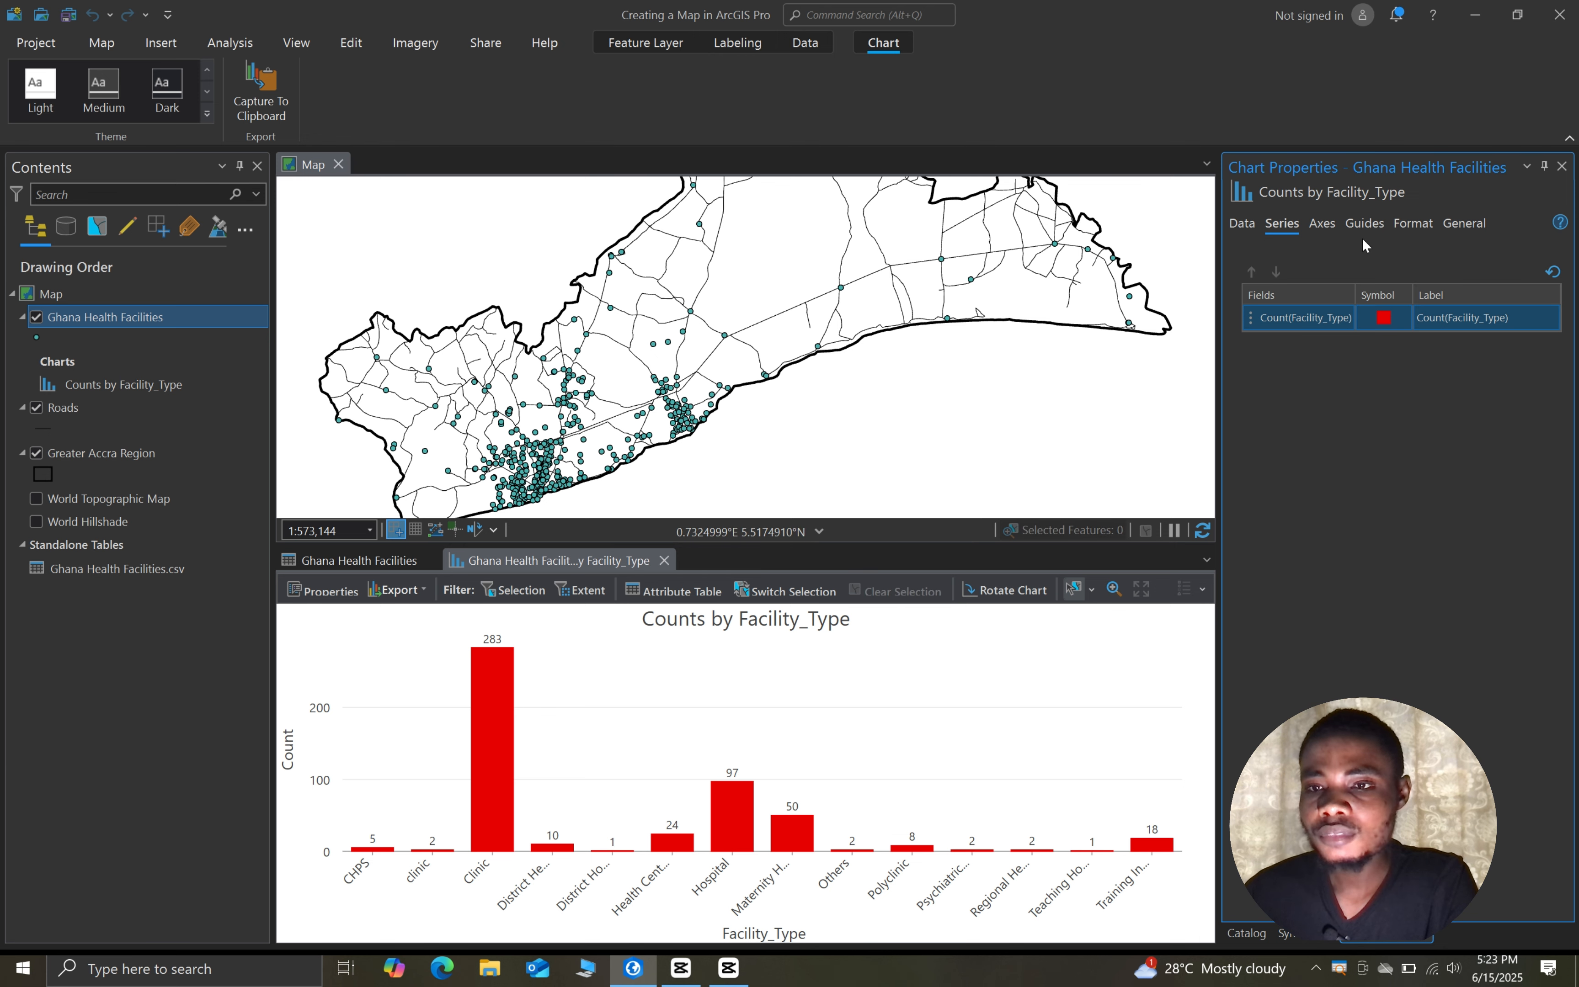
# Try a maximum bound of 500 for the chart's Y-axis
pyautogui.click(1323, 224)
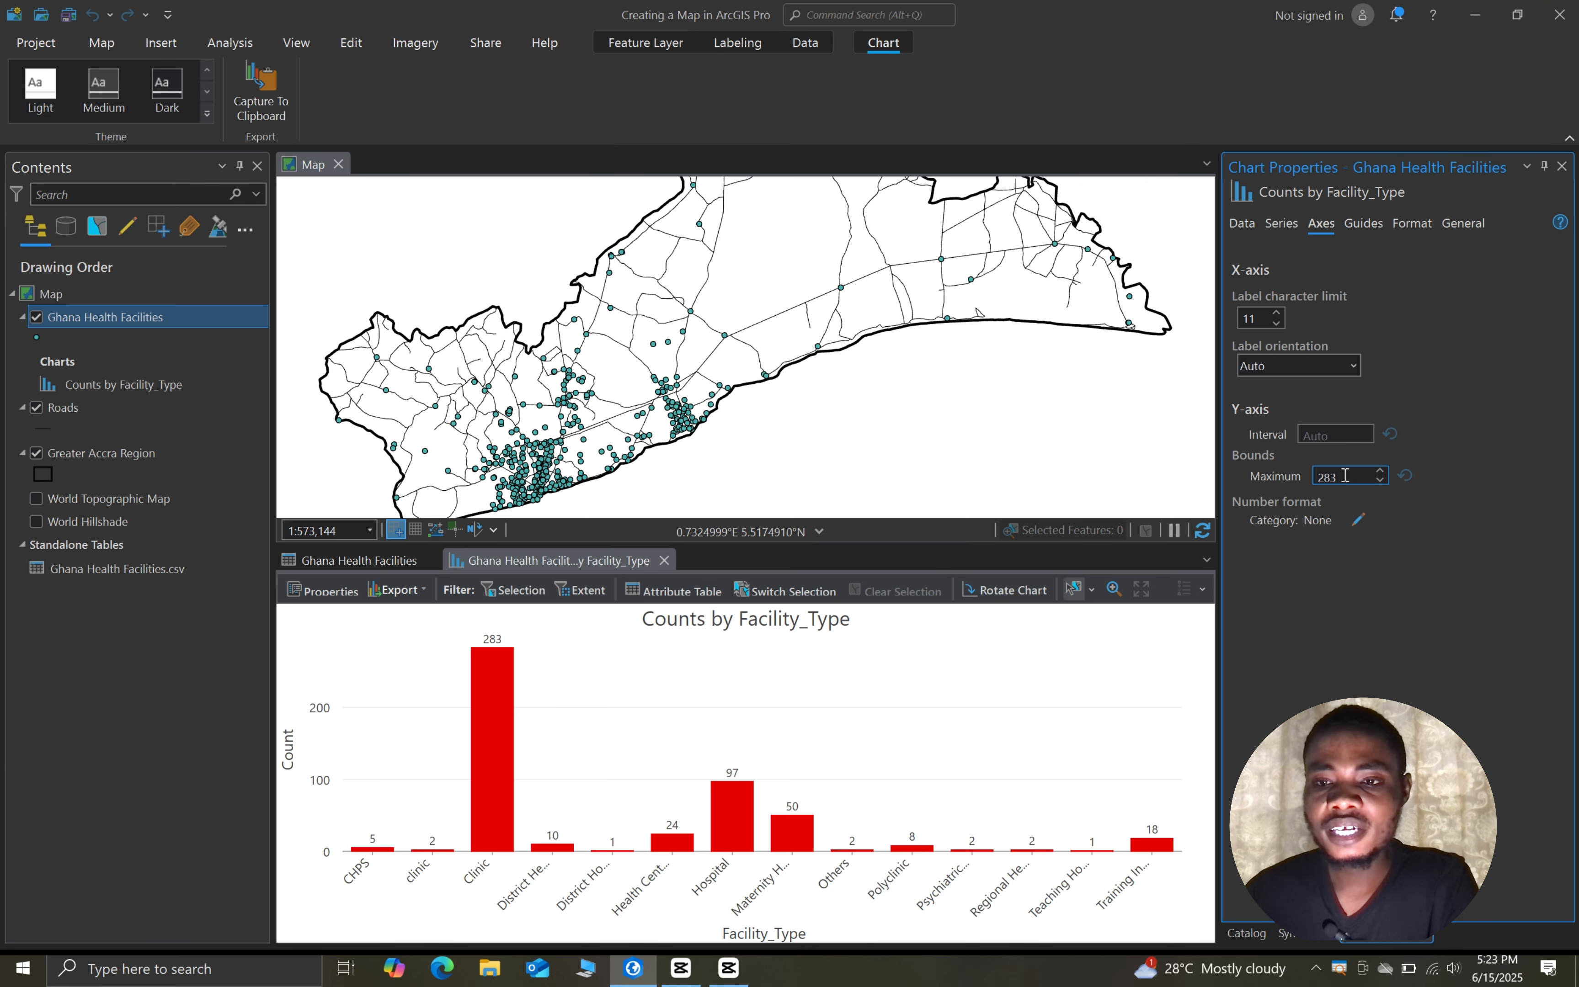
pyautogui.moveTo(488, 650)
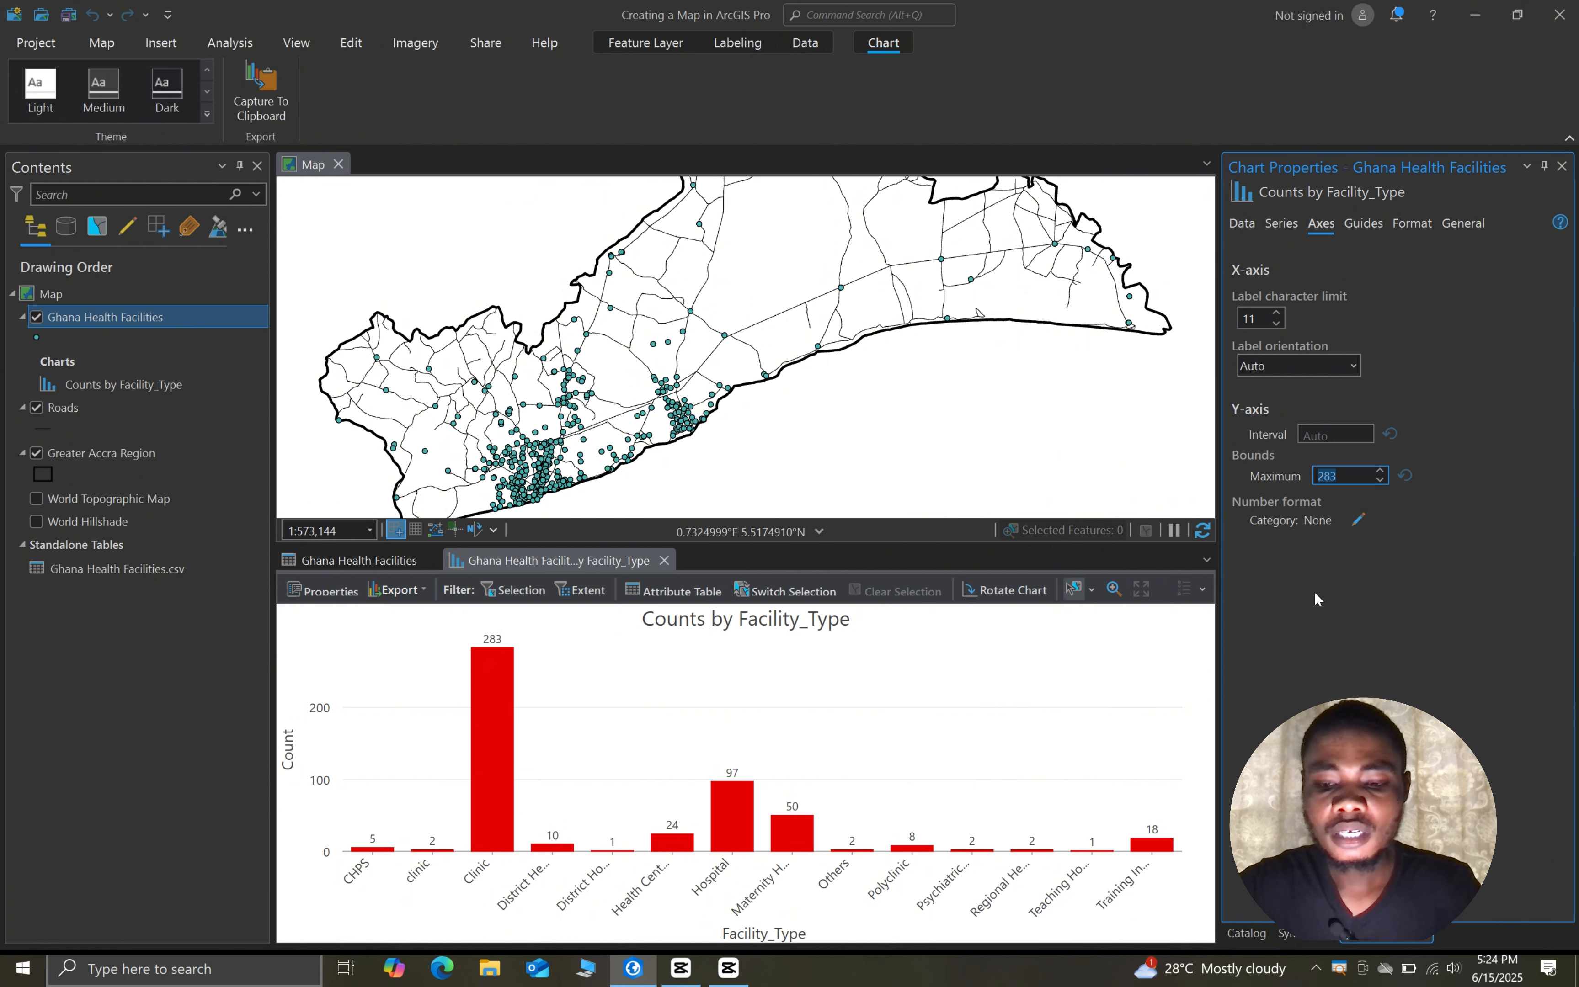
pyautogui.write('500')
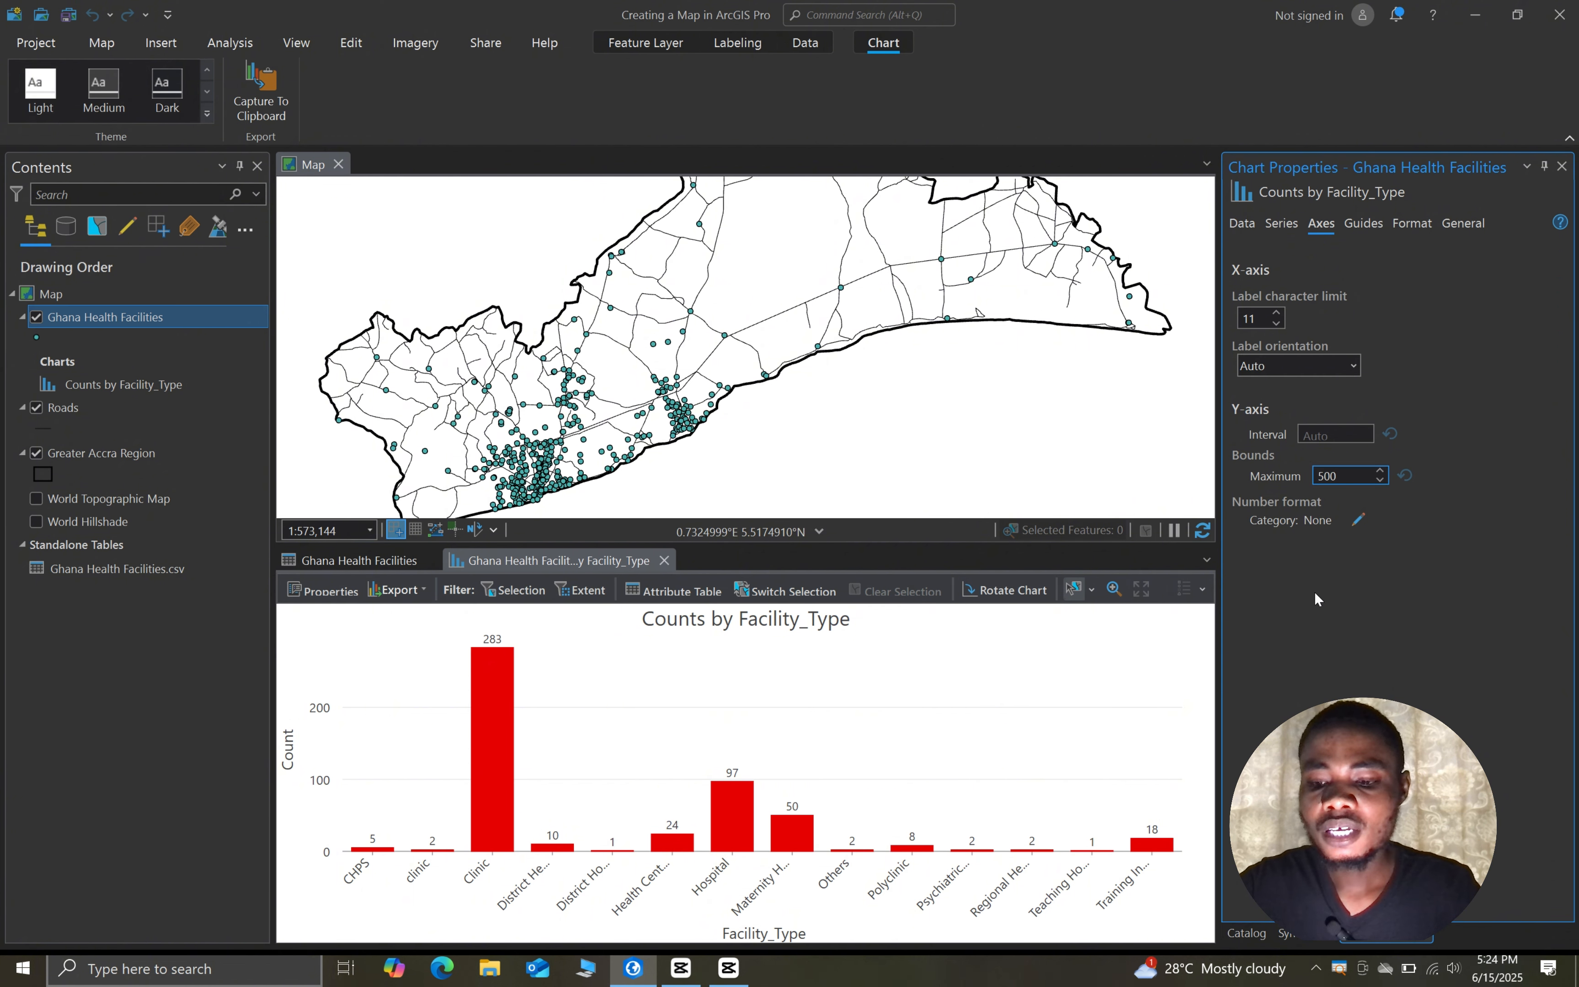
pyautogui.press('Return')
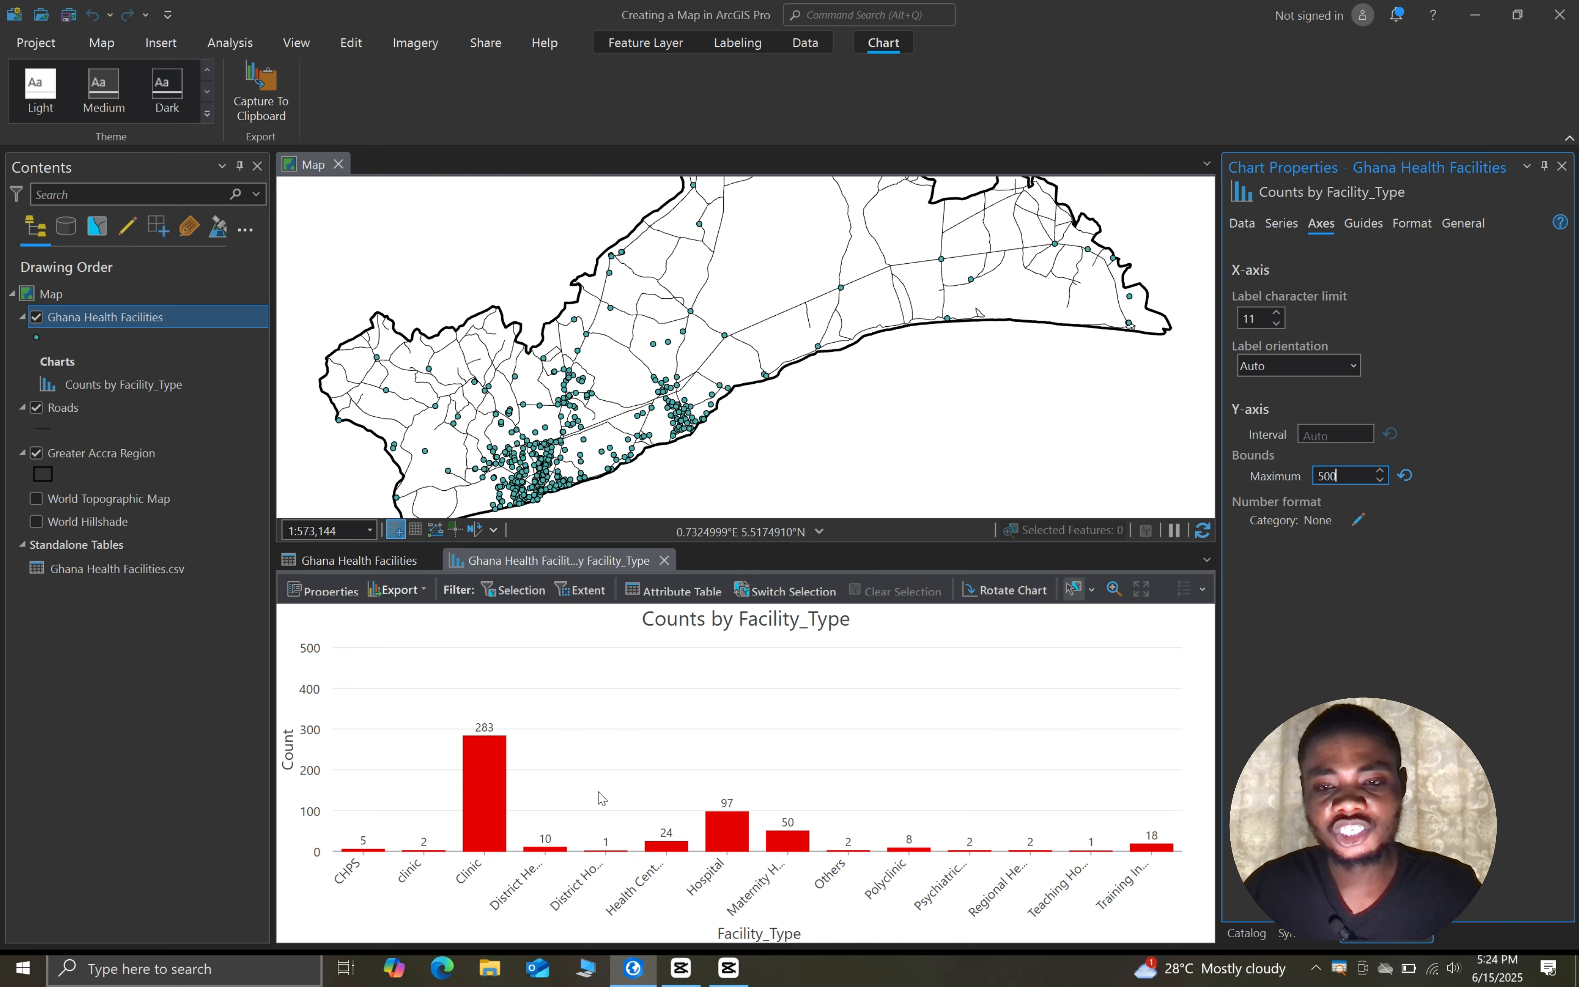
# Set the maximum bound of the chart's Y-axis to 283
pyautogui.doubleClick(1329, 476)
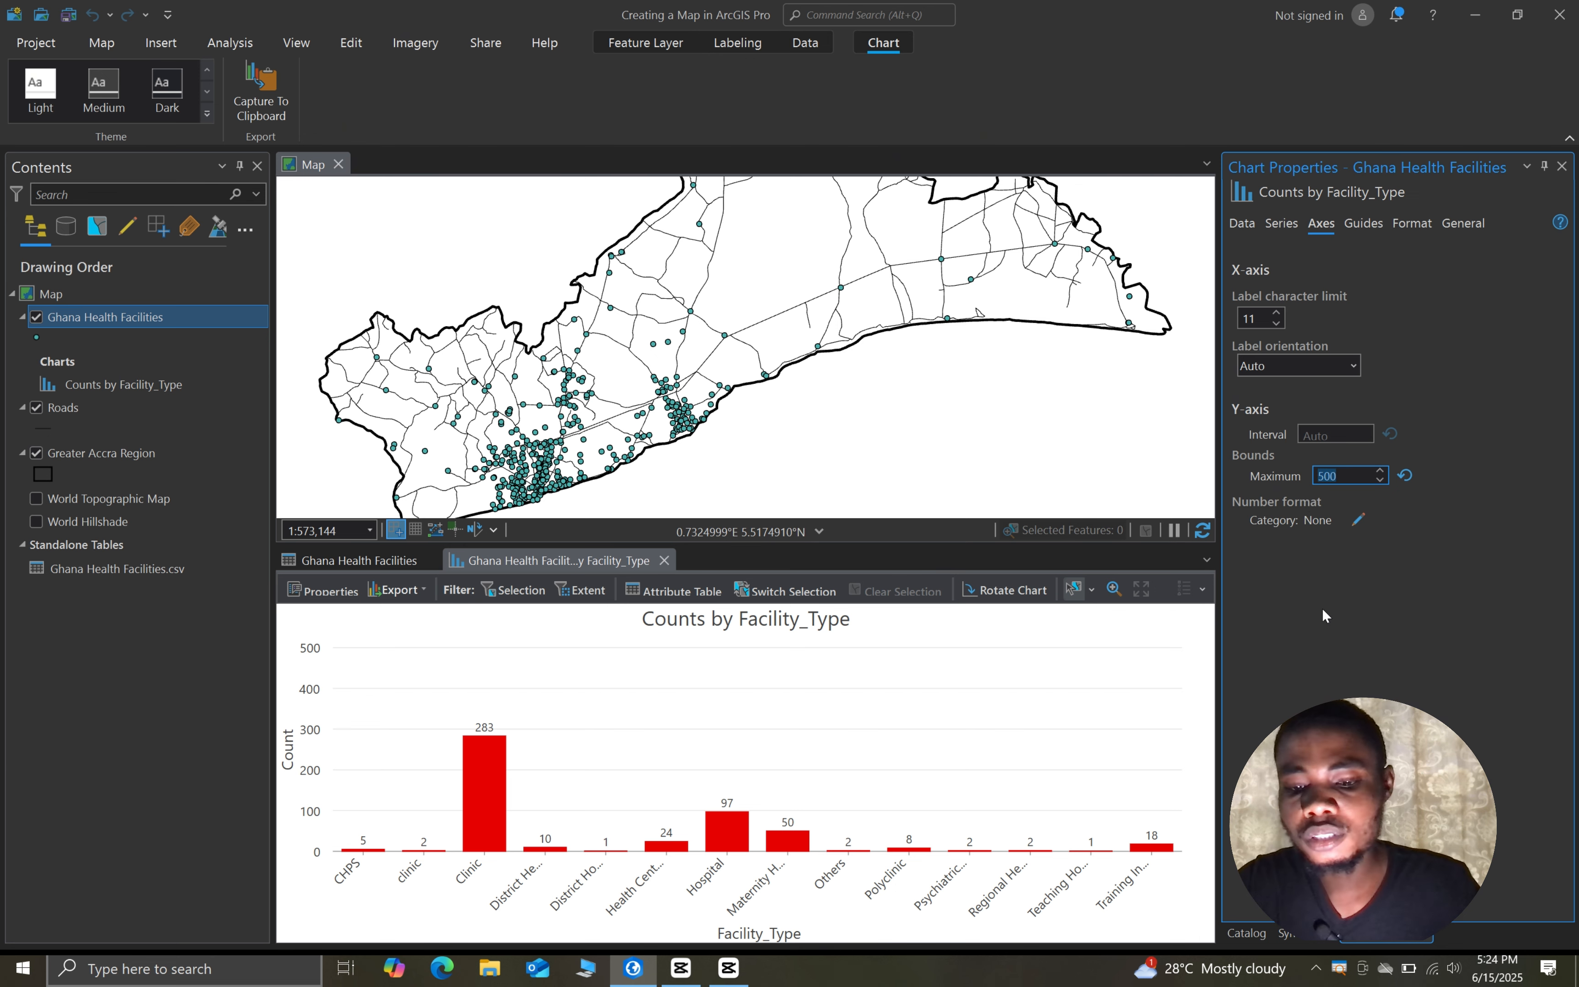
pyautogui.write('283')
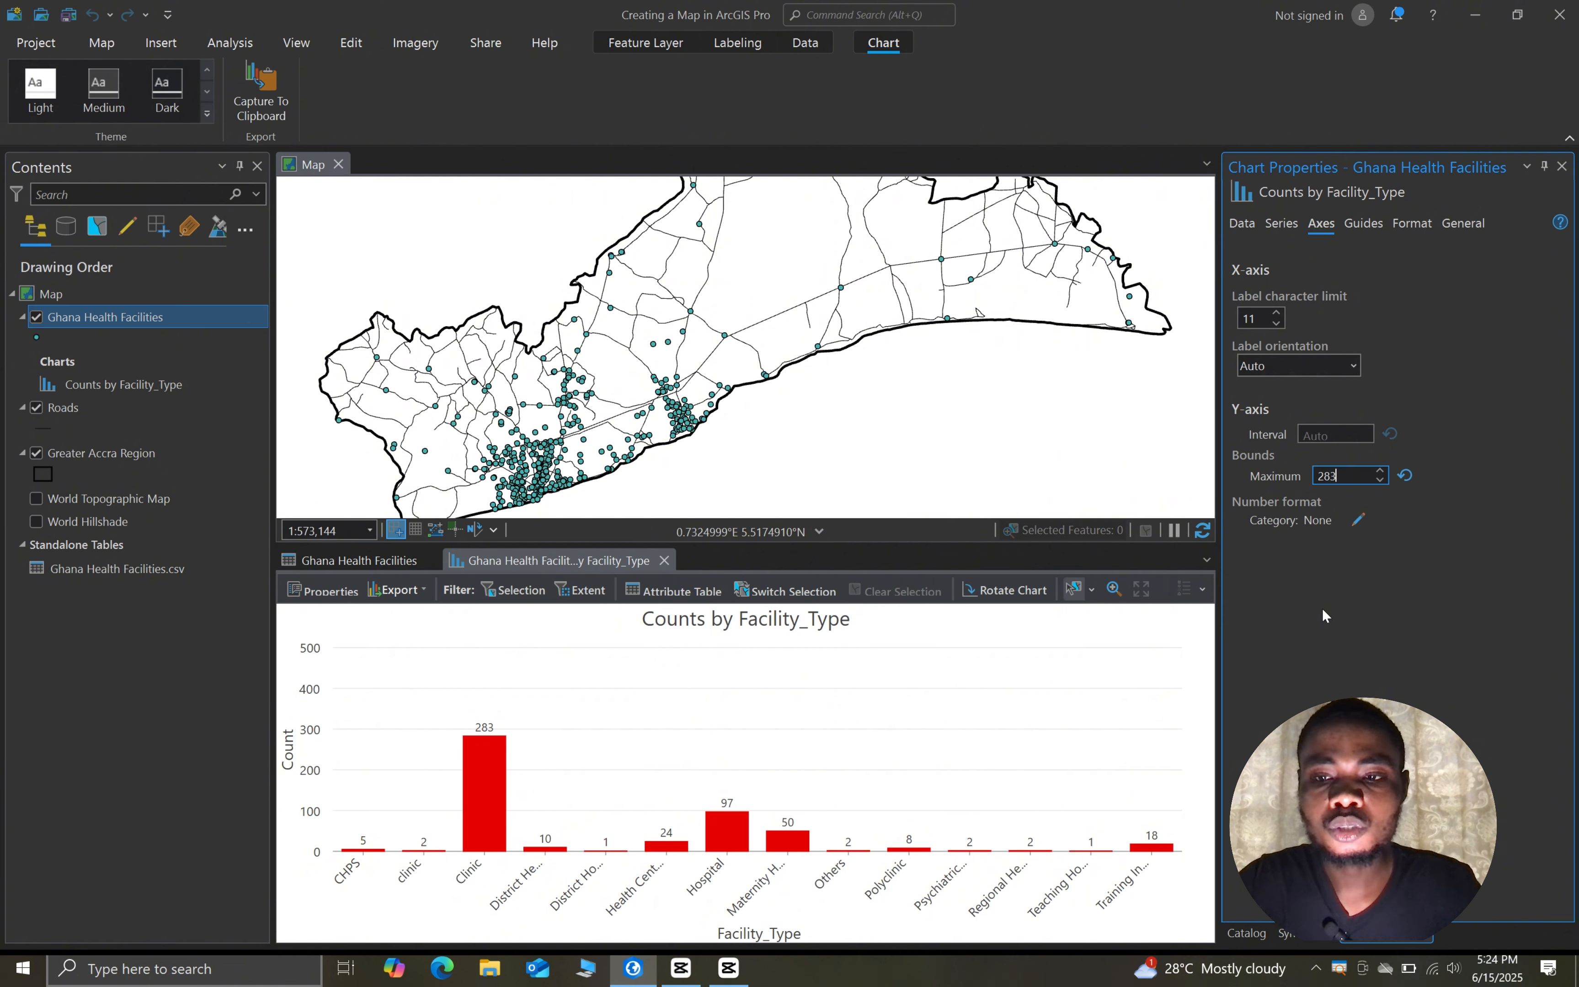
pyautogui.press('Return')
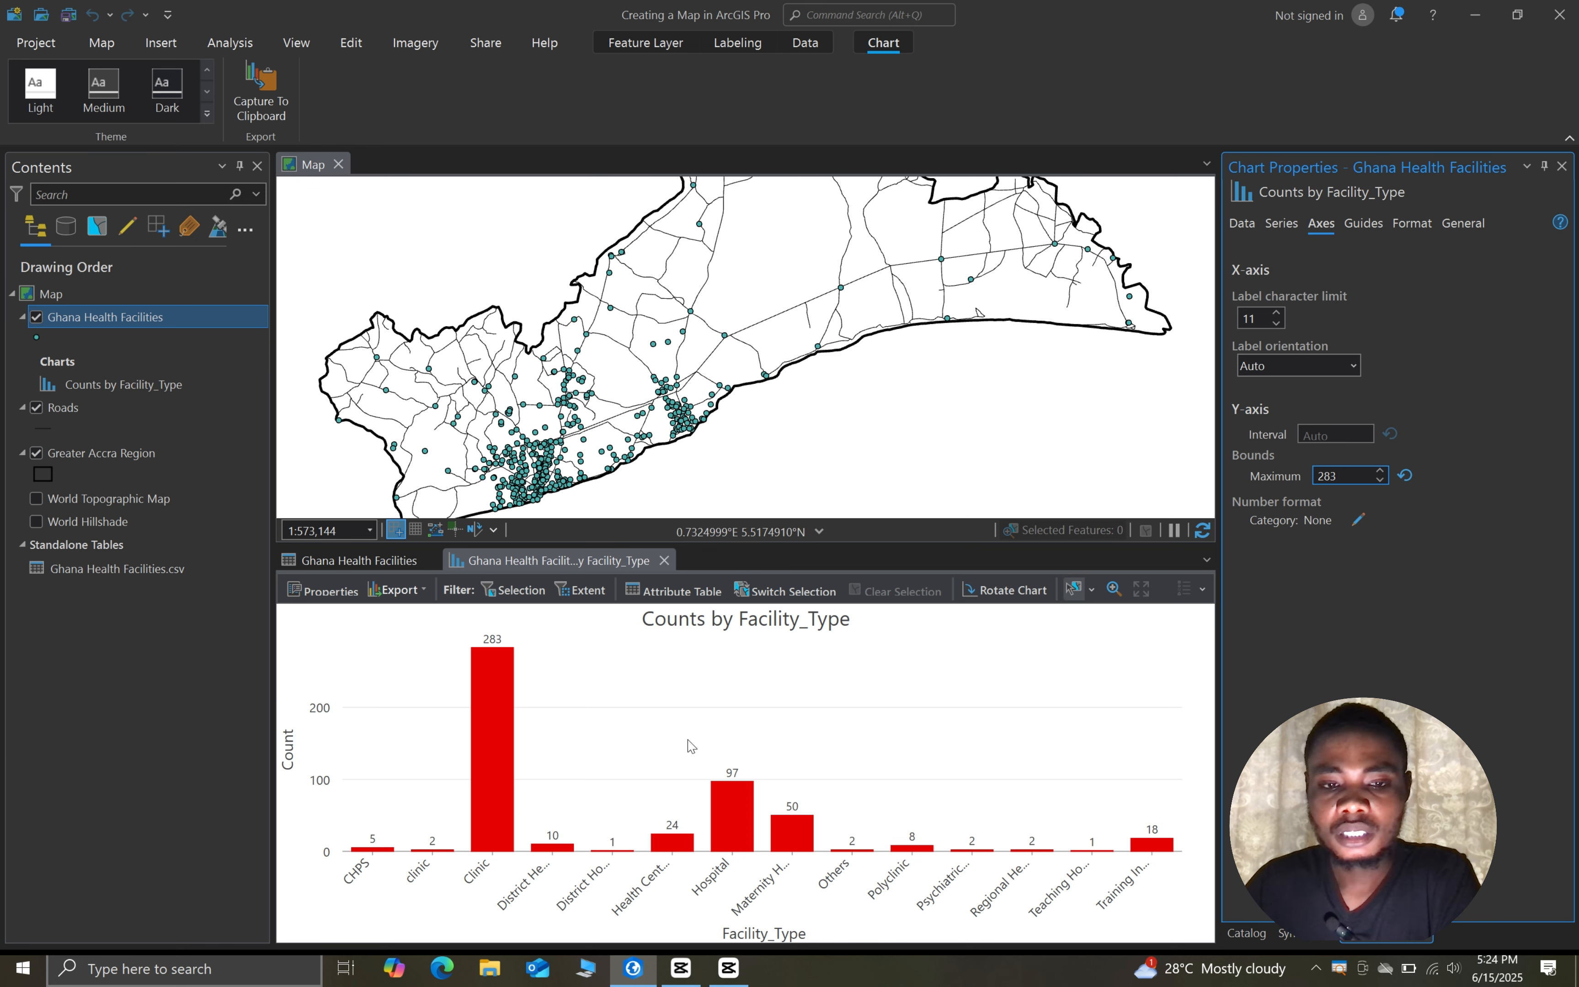
# Replace the chart title with "The Facility"
pyautogui.click(1363, 219)
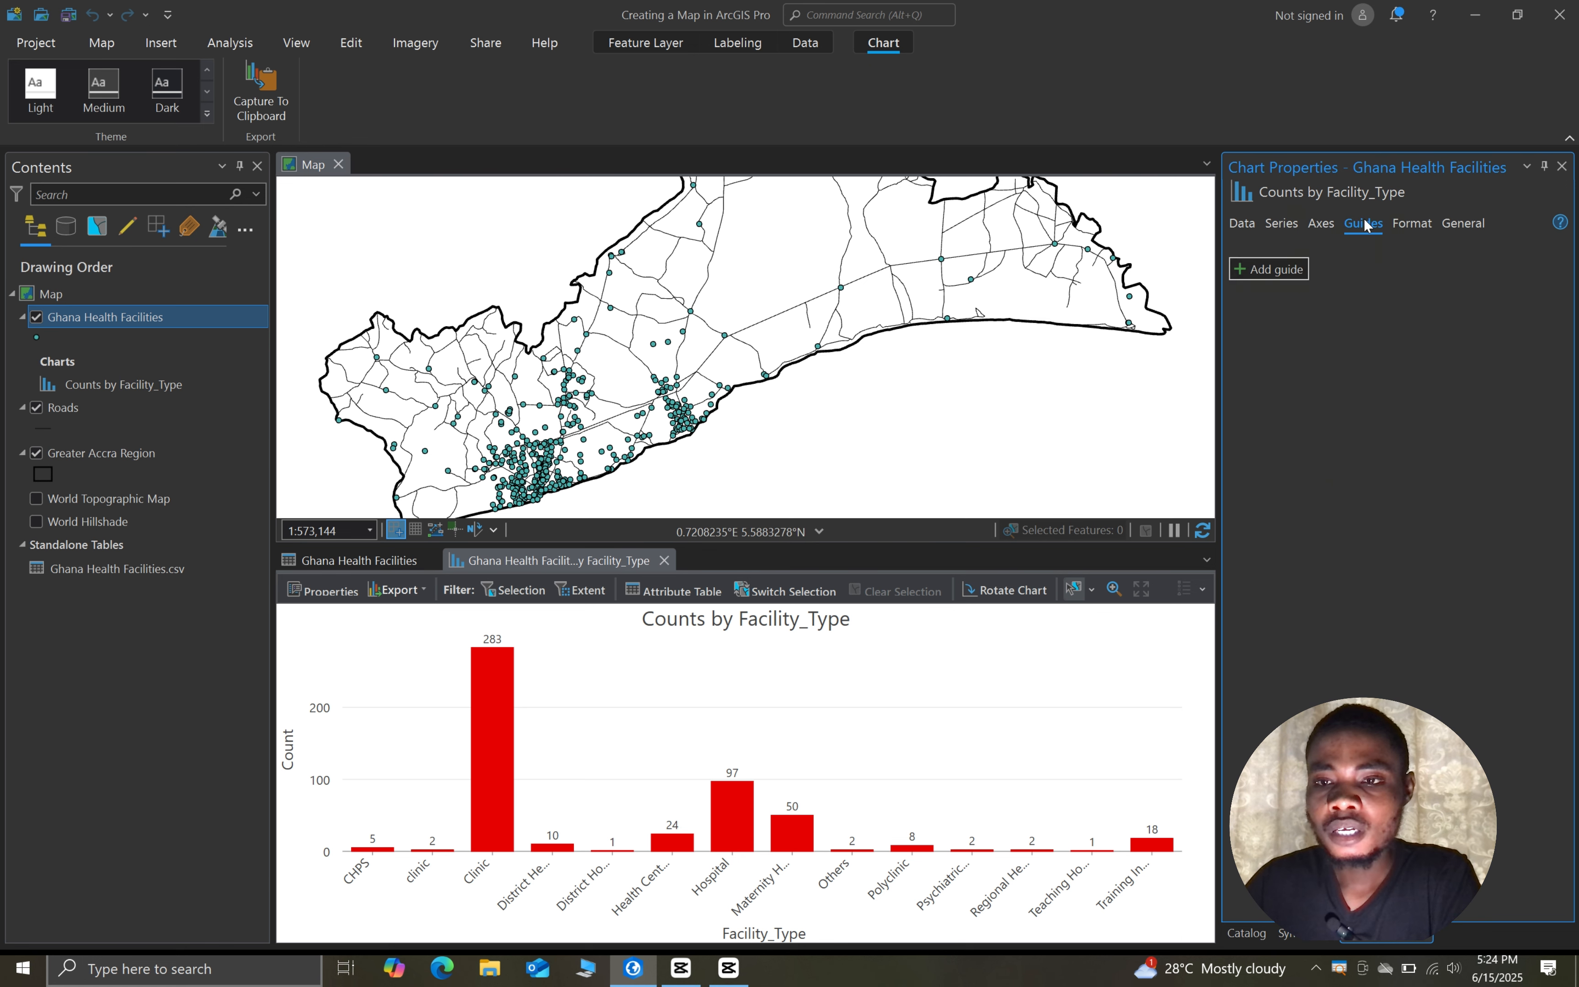
pyautogui.click(1410, 224)
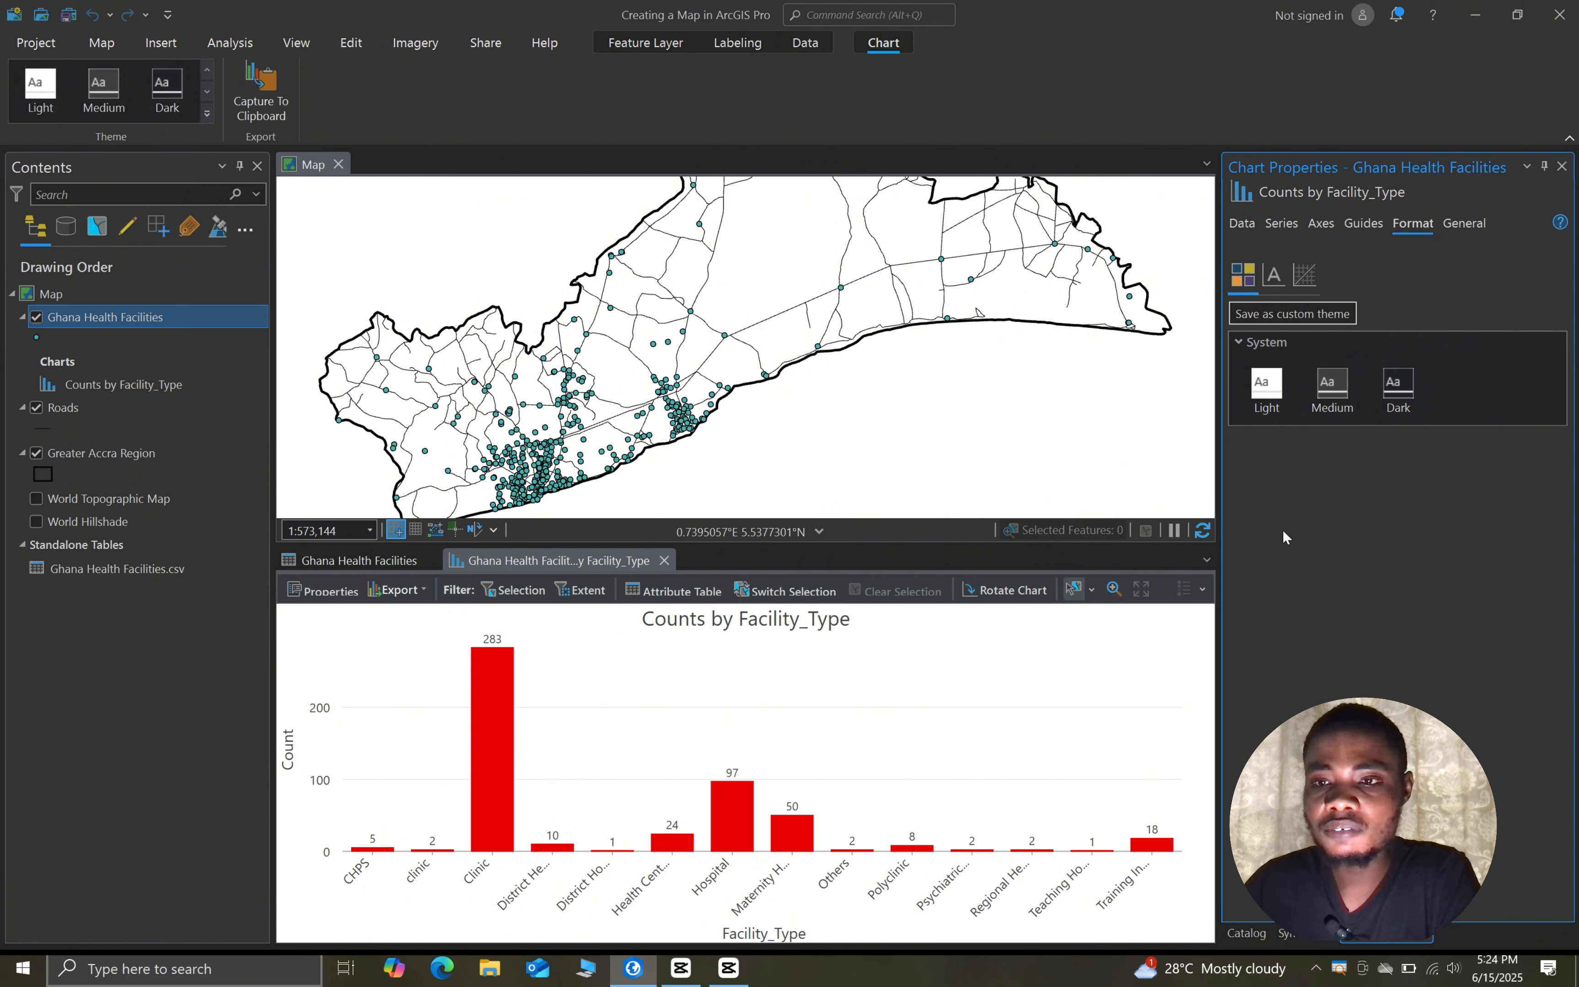
pyautogui.click(1477, 223)
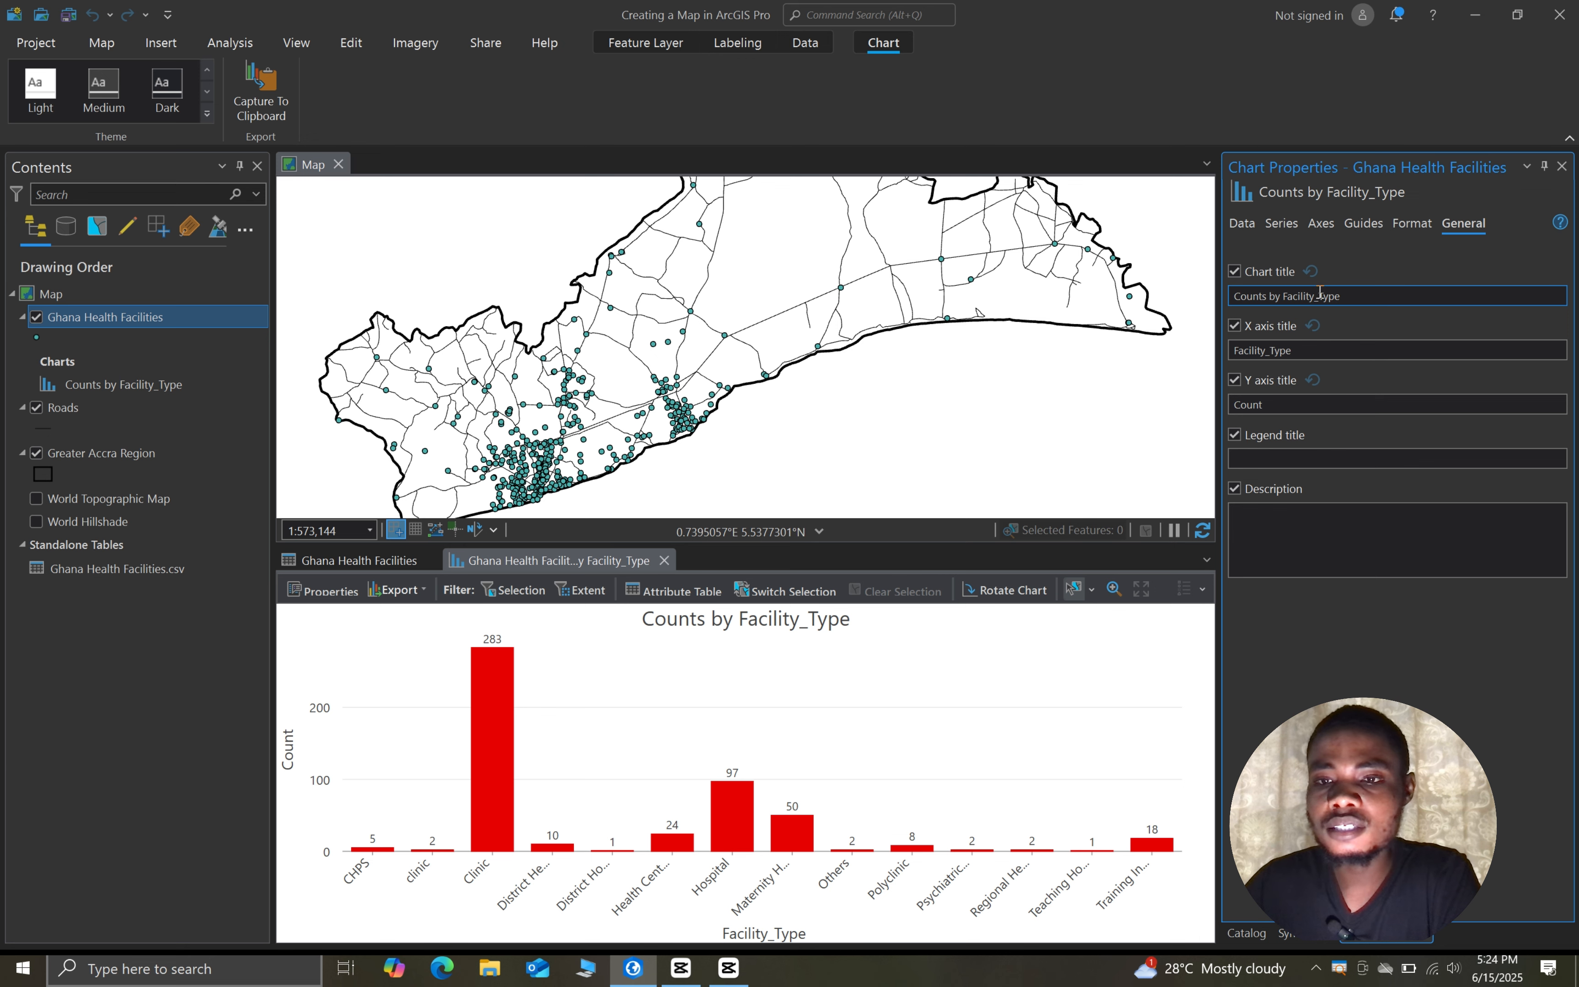
pyautogui.moveTo(1362, 296); pyautogui.dragTo(1223, 299)
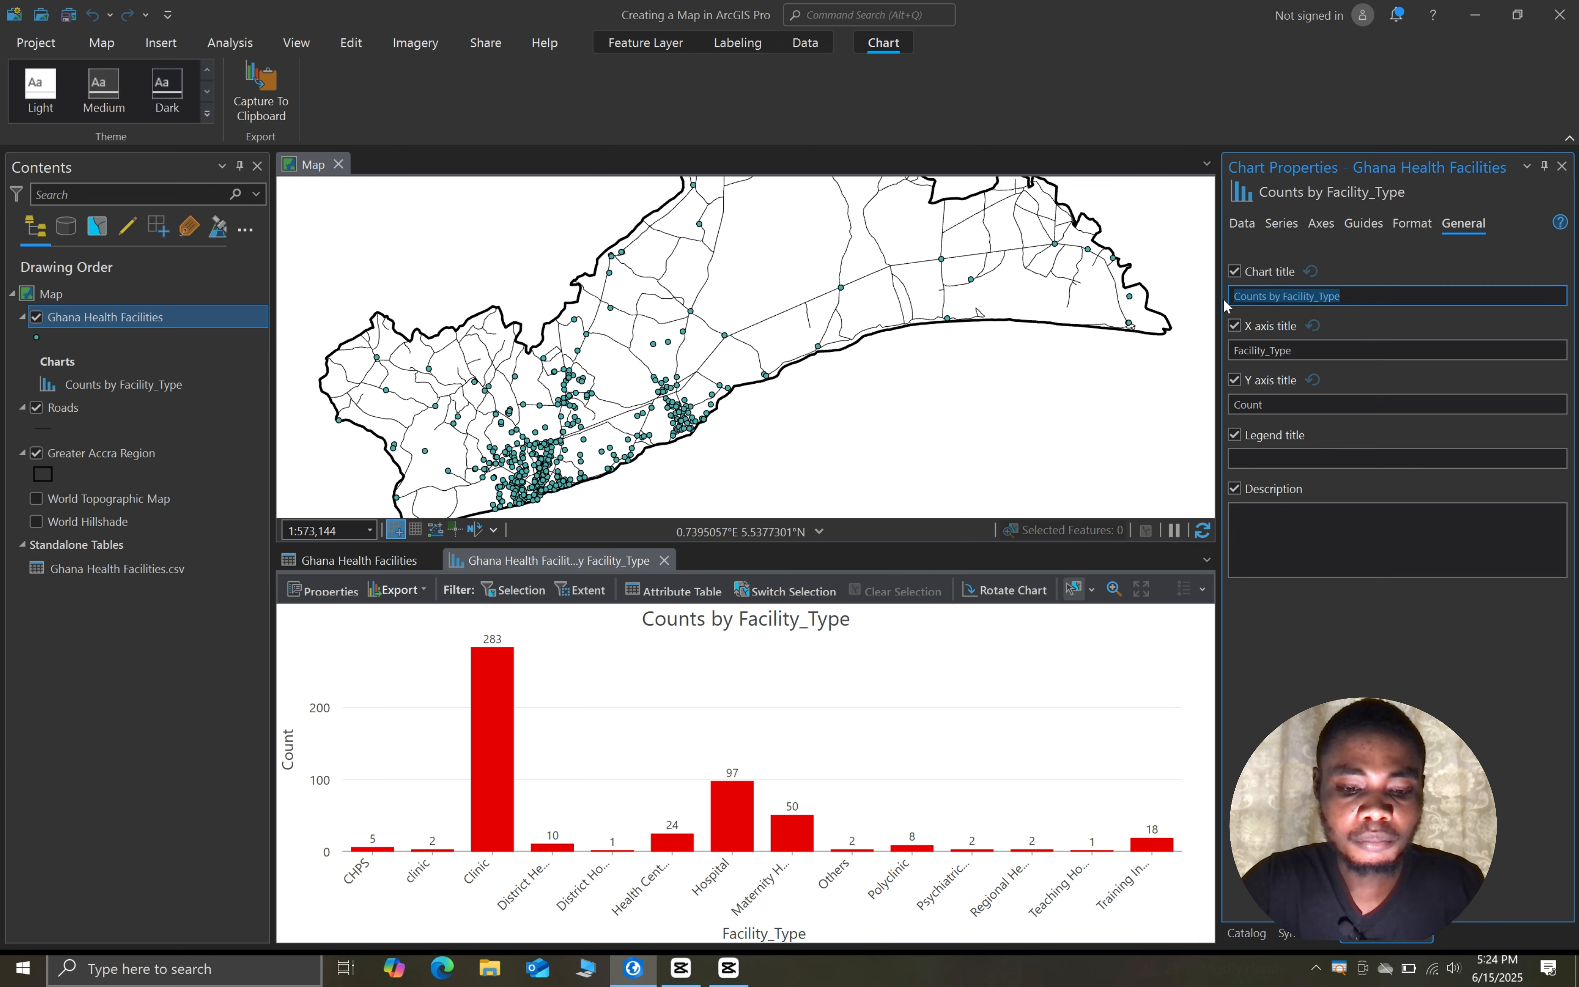
pyautogui.write('T')
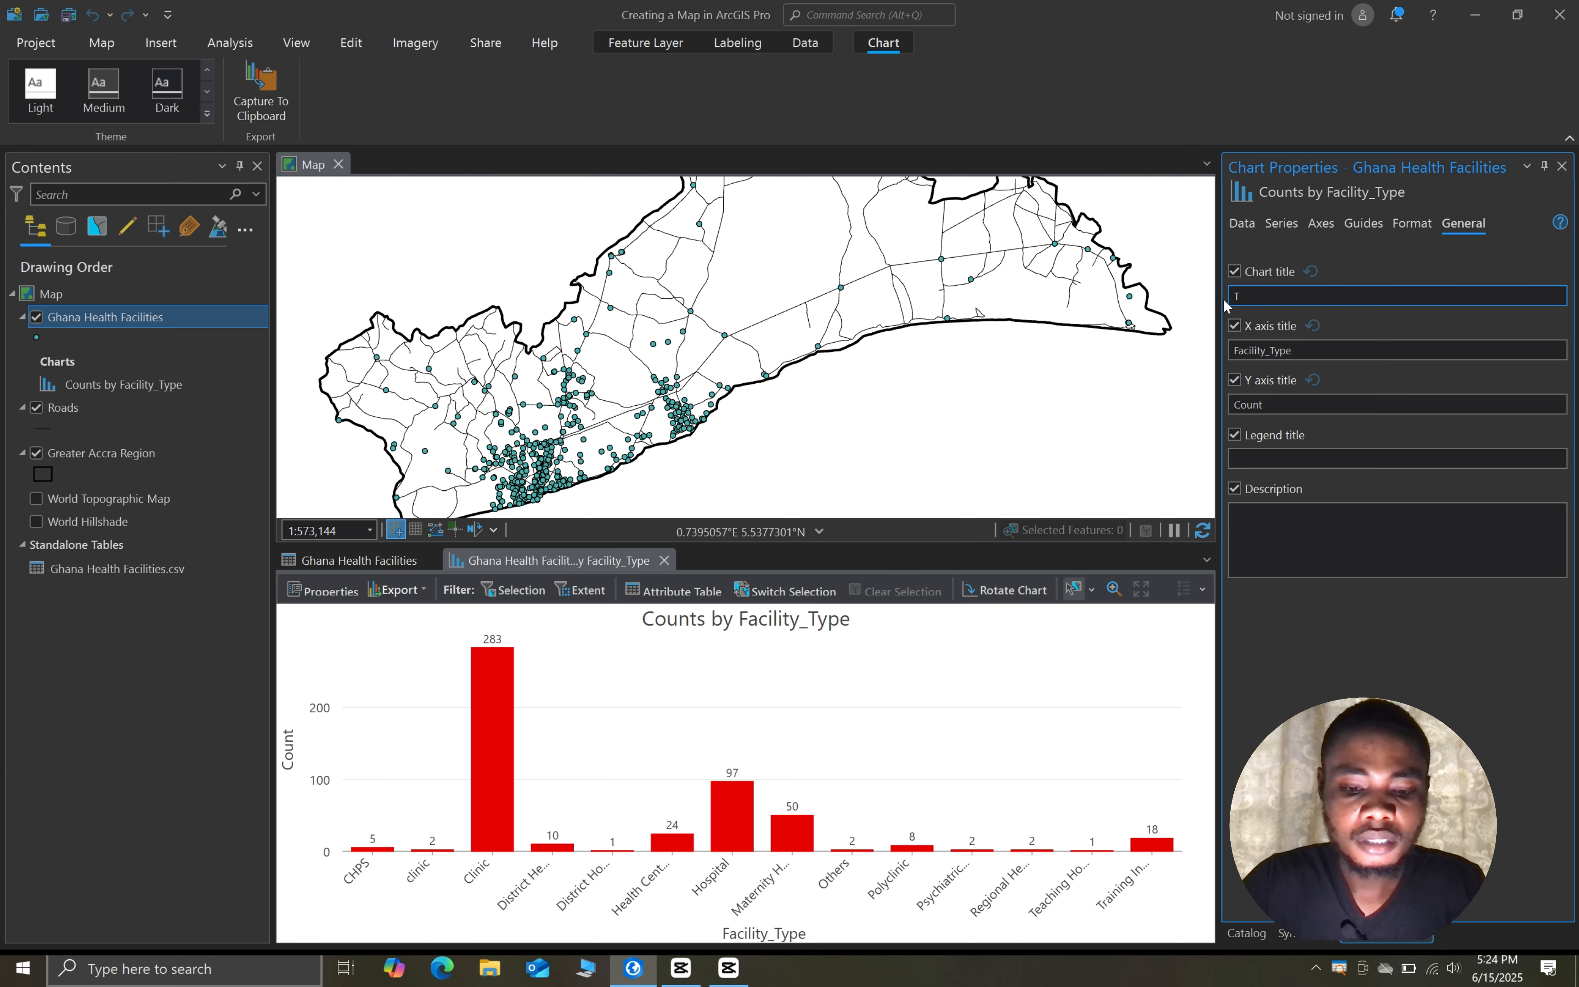
pyautogui.write('jjjjjjjjjjjjjjjjjjjjjjjjjjjjjjjjjjjjjjjj')
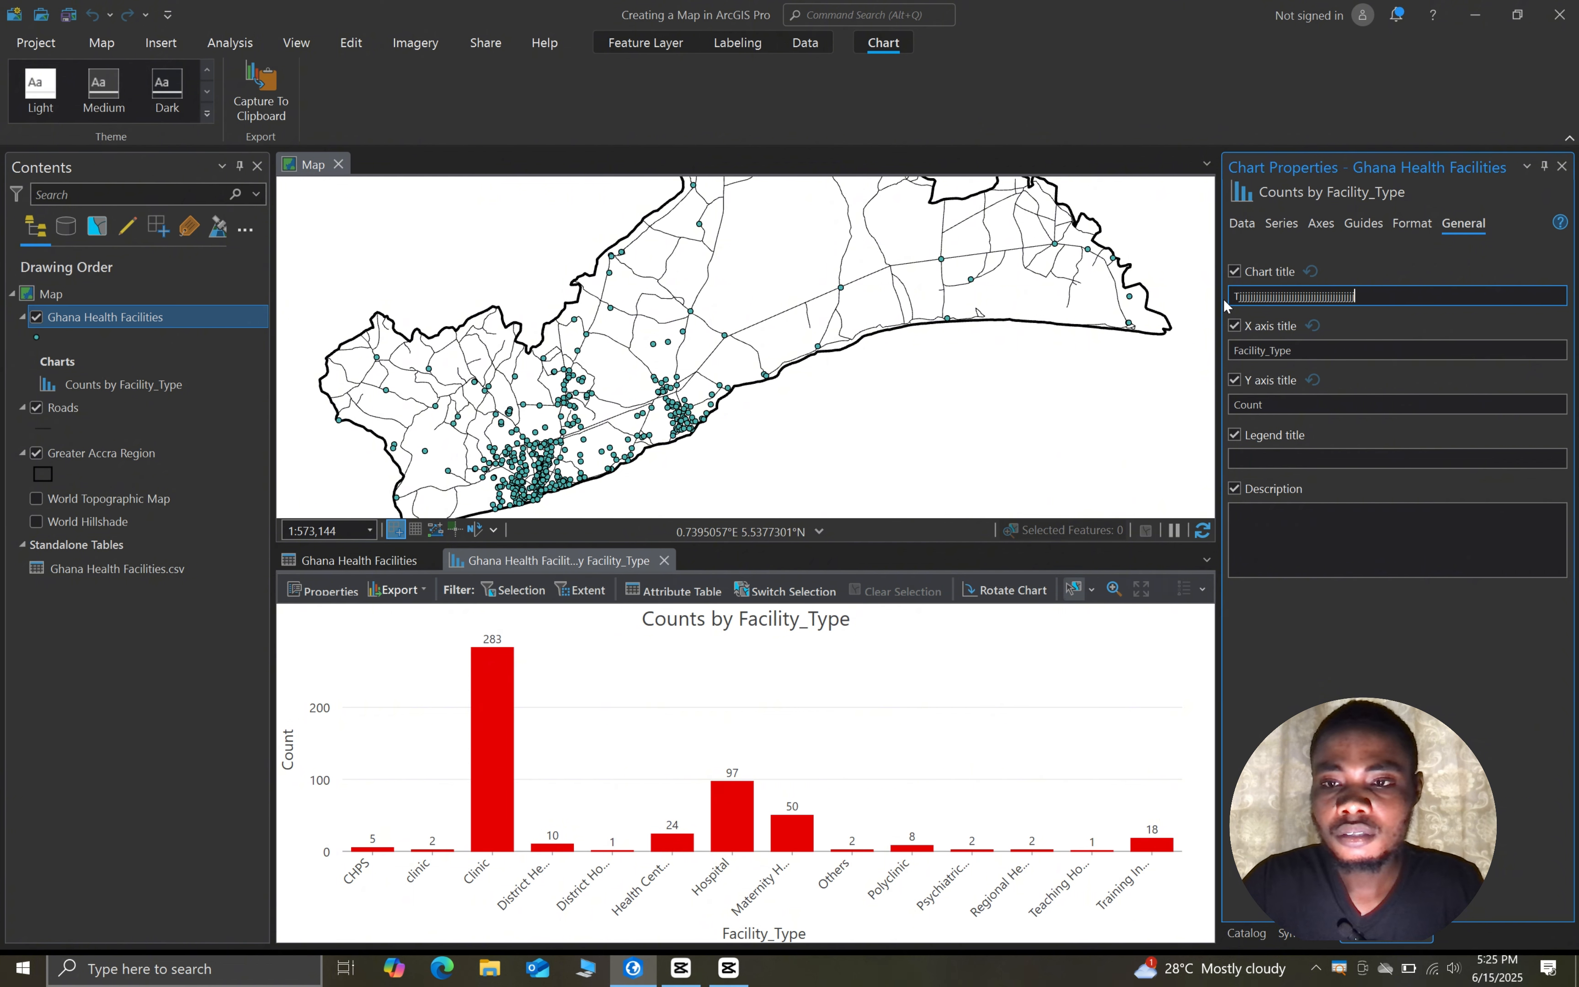
pyautogui.write('jjjj')
pyautogui.press('BackSpace')
pyautogui.press('BackSpace')
pyautogui.press('BackSpace')
pyautogui.press('BackSpace')
pyautogui.press('BackSpace')
pyautogui.press('BackSpace')
pyautogui.press('BackSpace')
pyautogui.press('BackSpace')
pyautogui.press('BackSpace')
pyautogui.press('BackSpace')
pyautogui.press('BackSpace')
pyautogui.press('BackSpace')
pyautogui.press('BackSpace')
pyautogui.press('BackSpace')
pyautogui.press('BackSpace')
pyautogui.press('BackSpace')
pyautogui.press('BackSpace')
pyautogui.press('BackSpace')
pyautogui.press('BackSpace')
pyautogui.press('BackSpace')
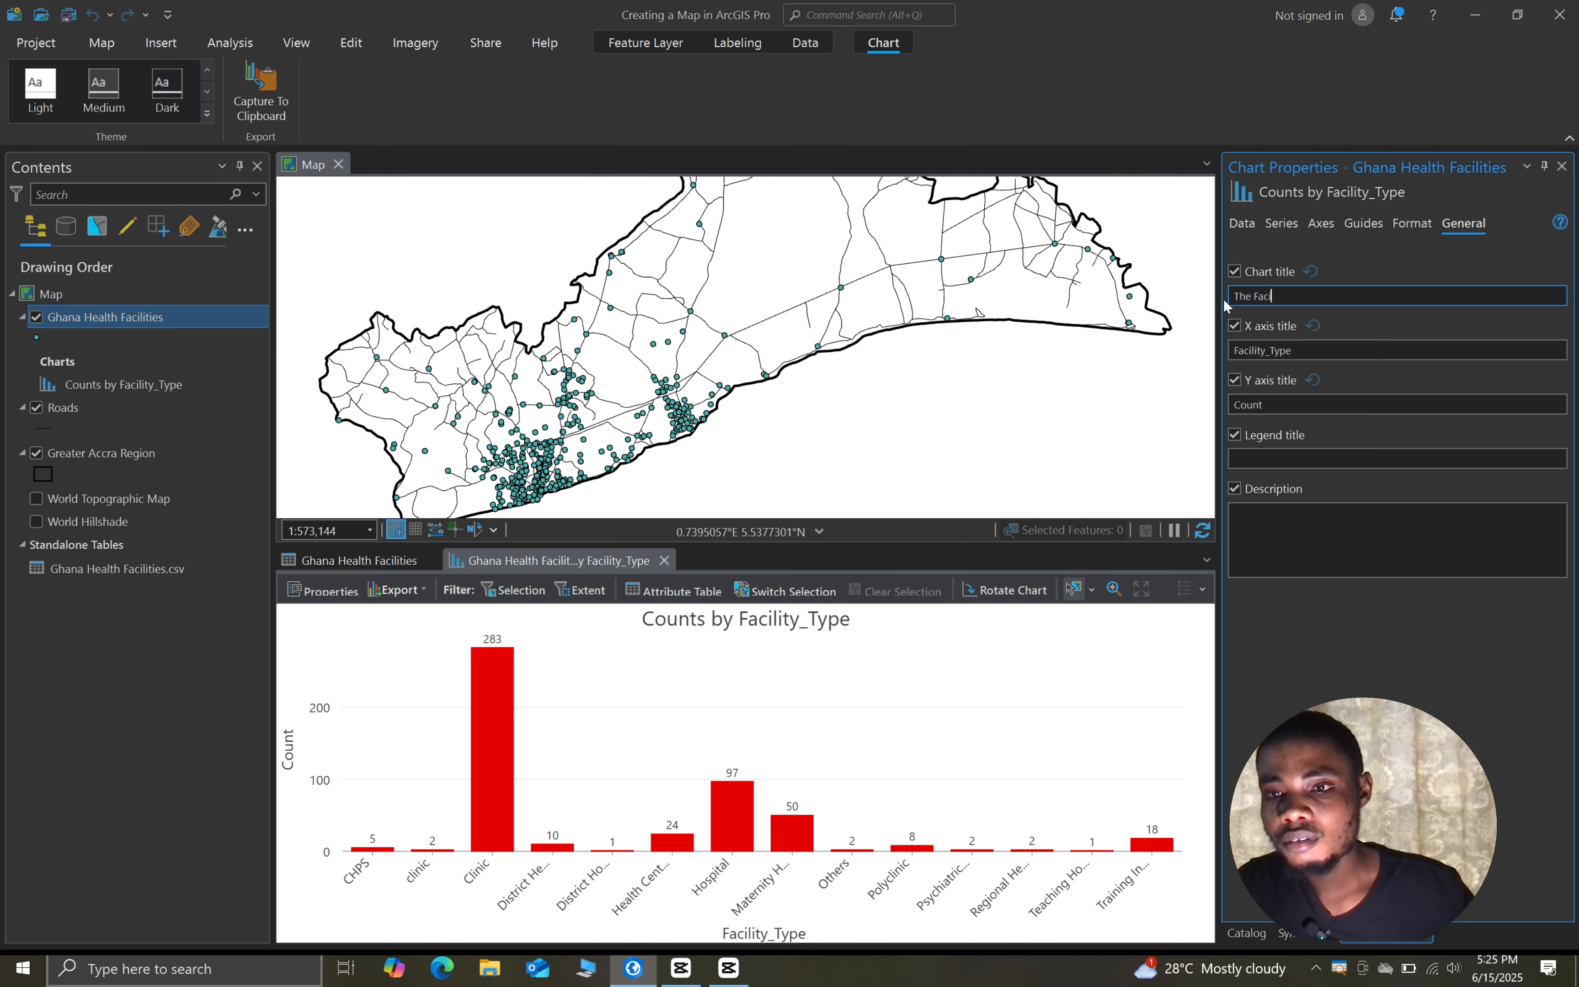
pyautogui.write('ility')
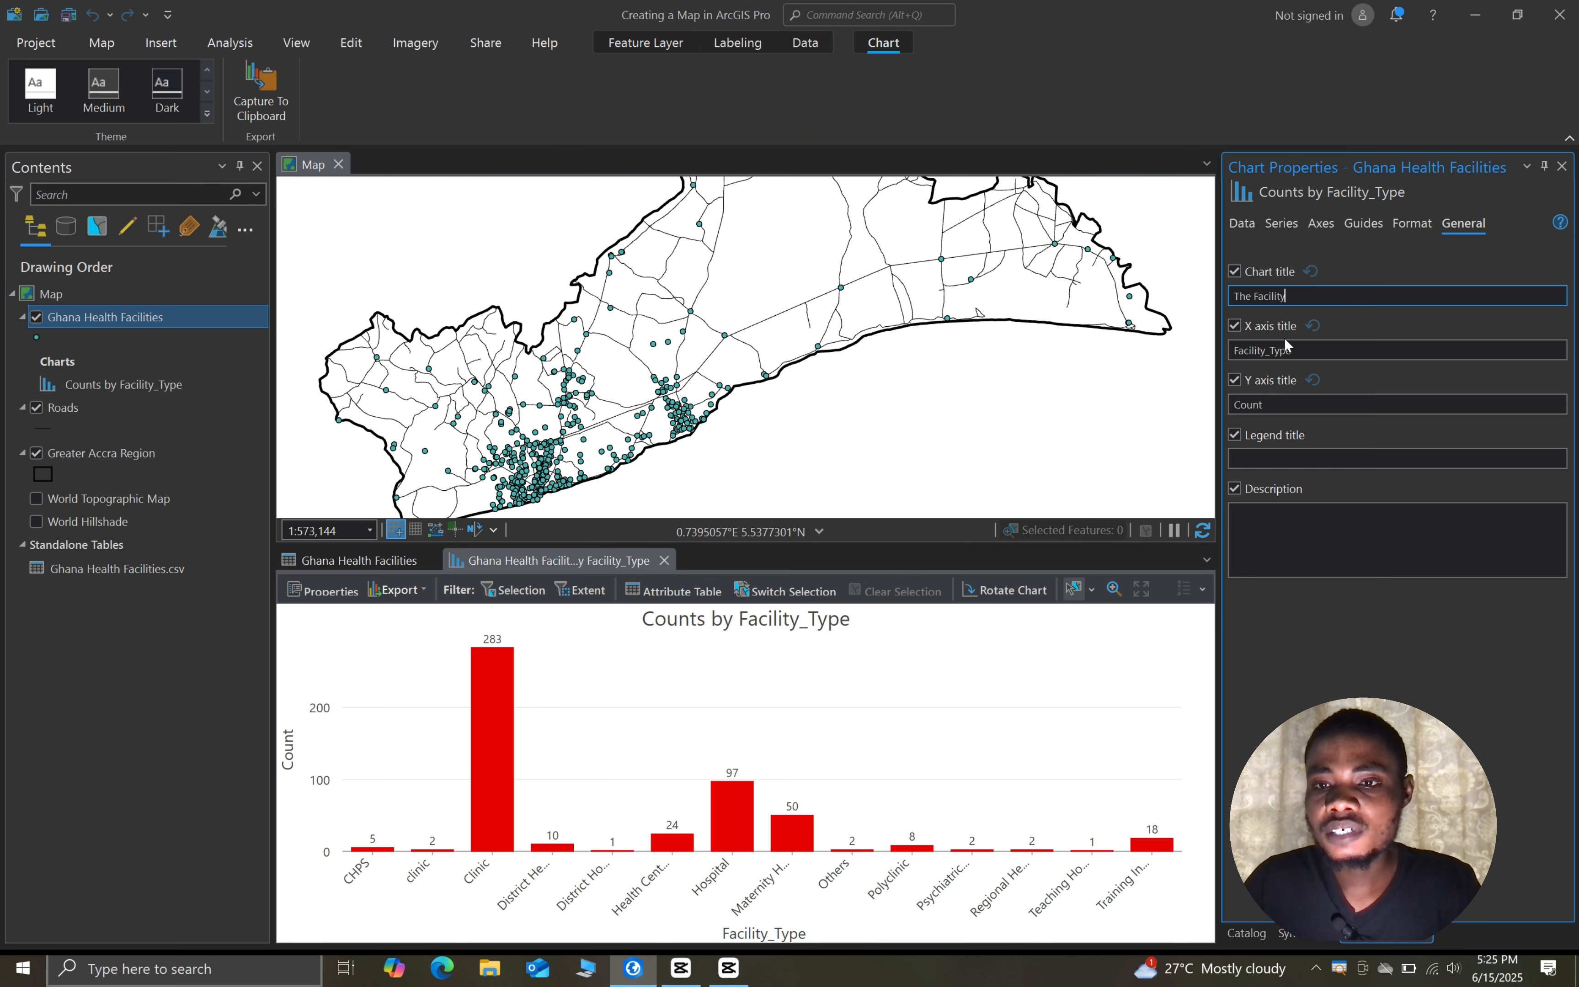
pyautogui.click(1316, 352)
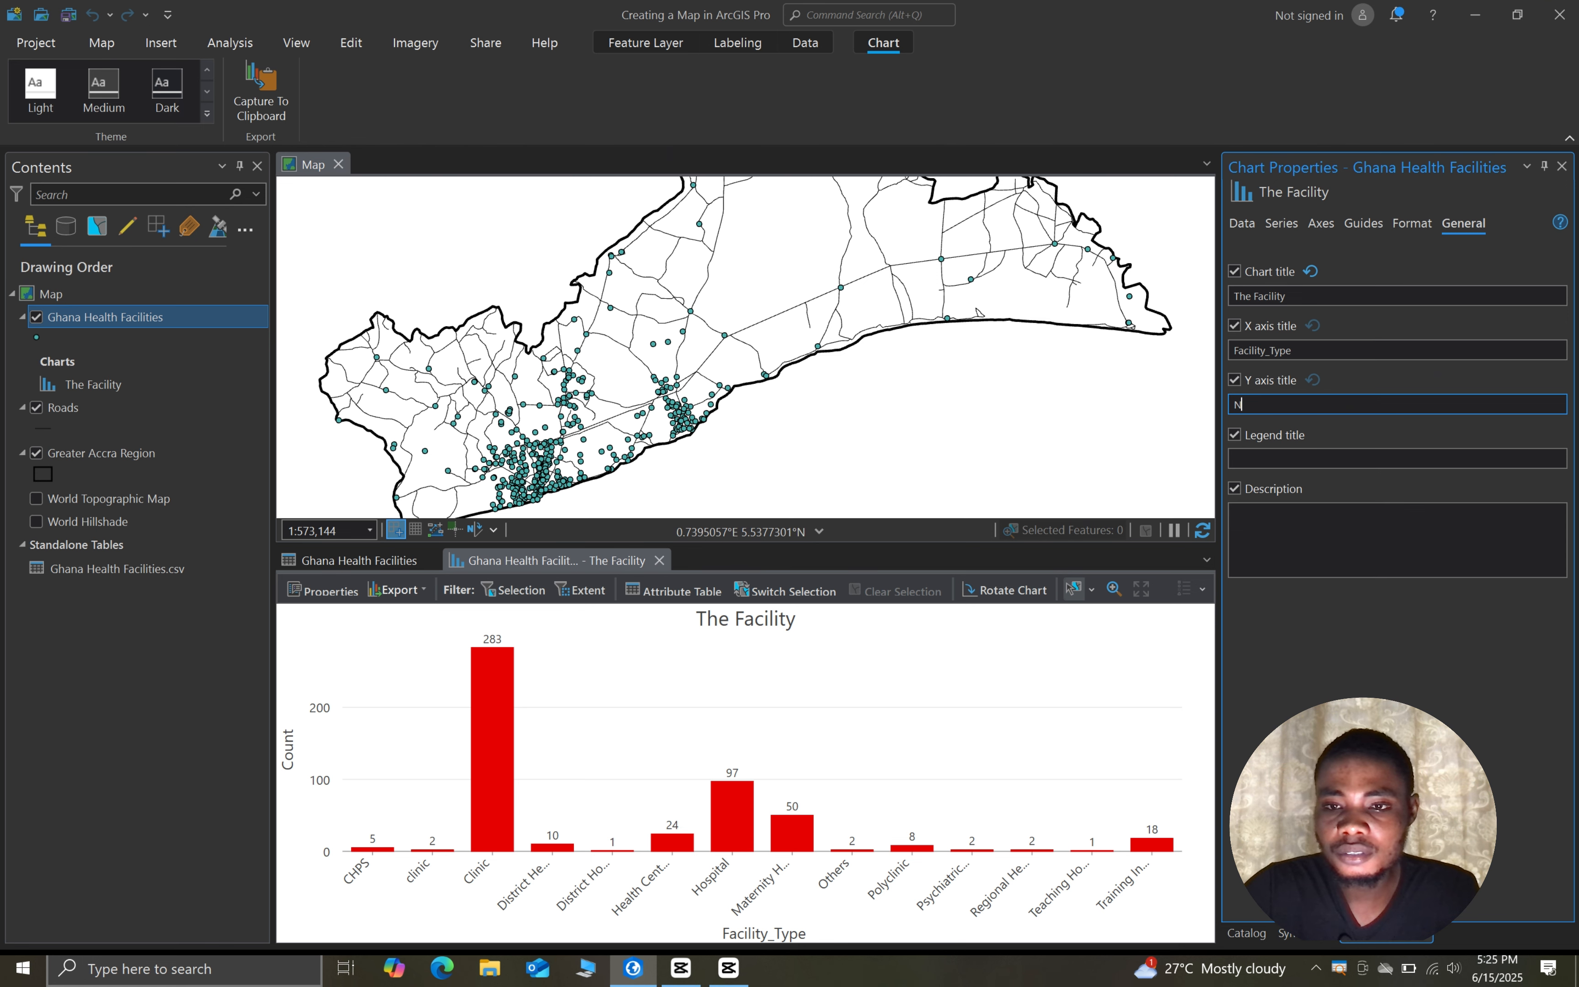
# Replace the chart's Y-axis title with "Number"
pyautogui.write('umber')
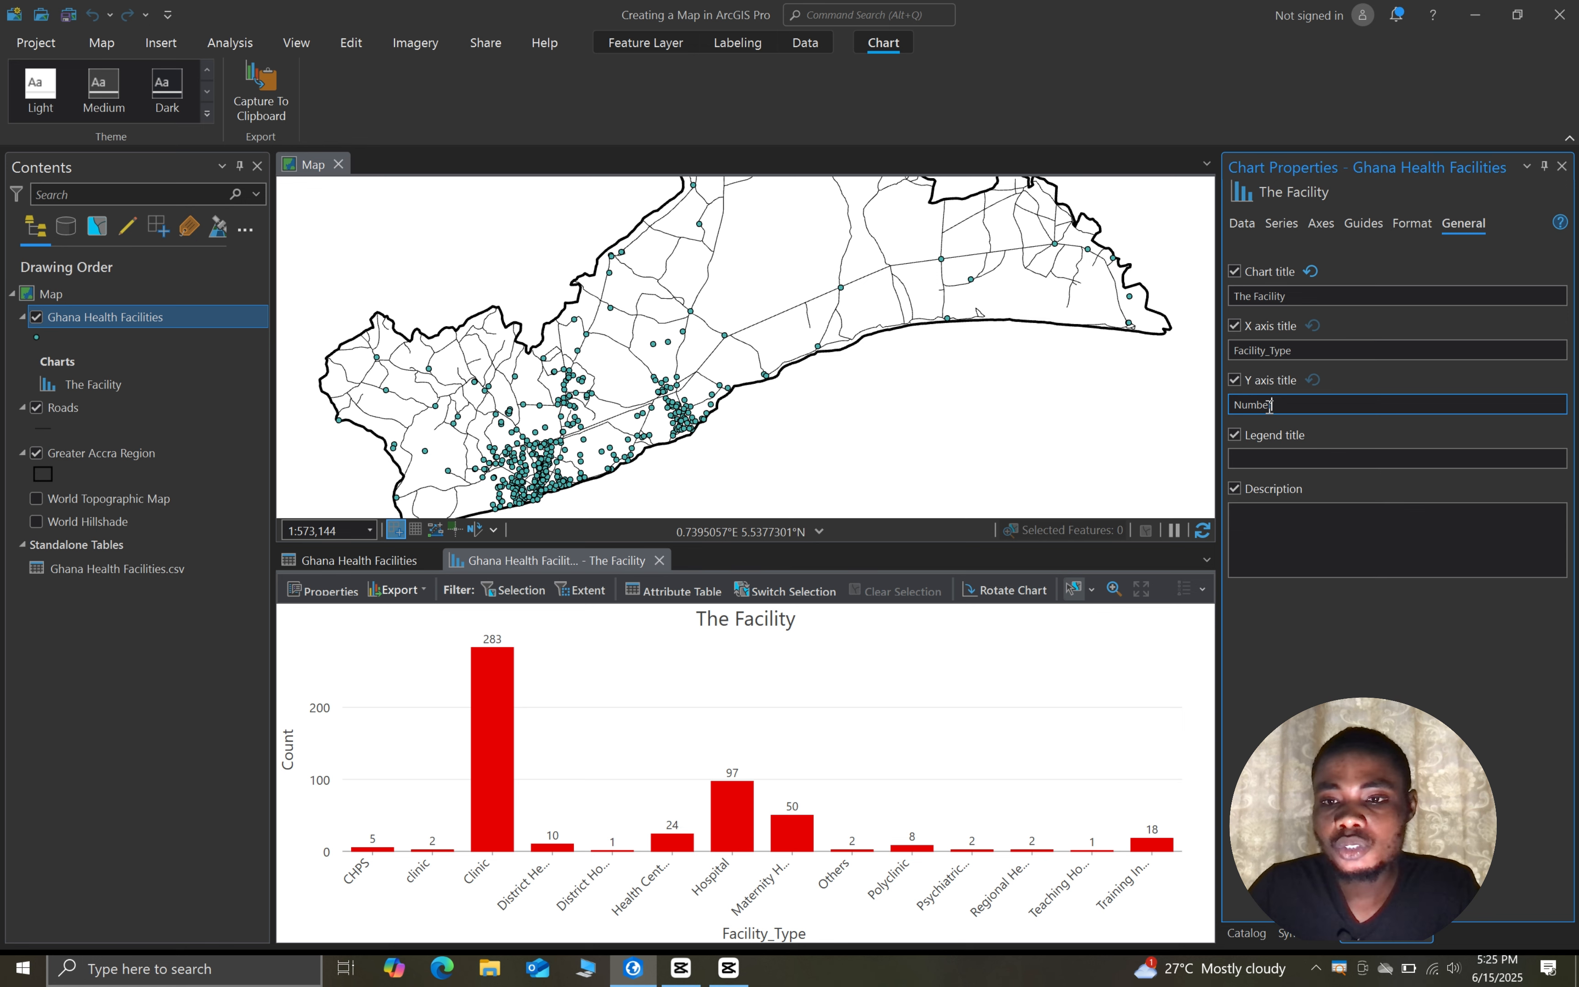
pyautogui.click(1314, 647)
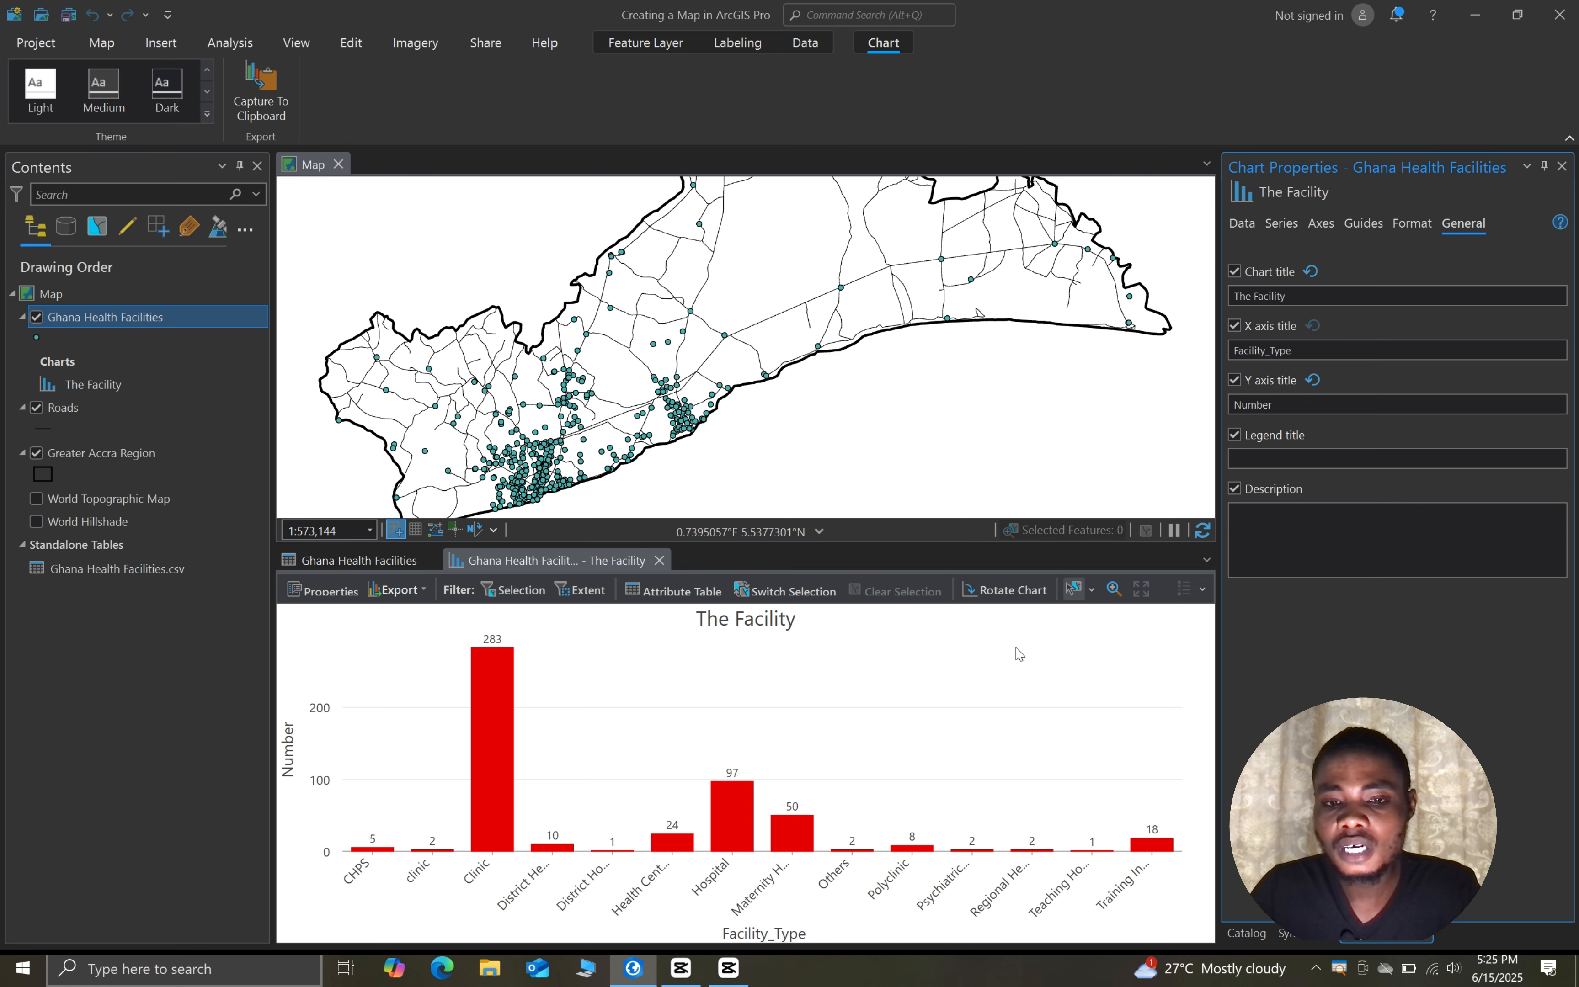
pyautogui.click(1286, 523)
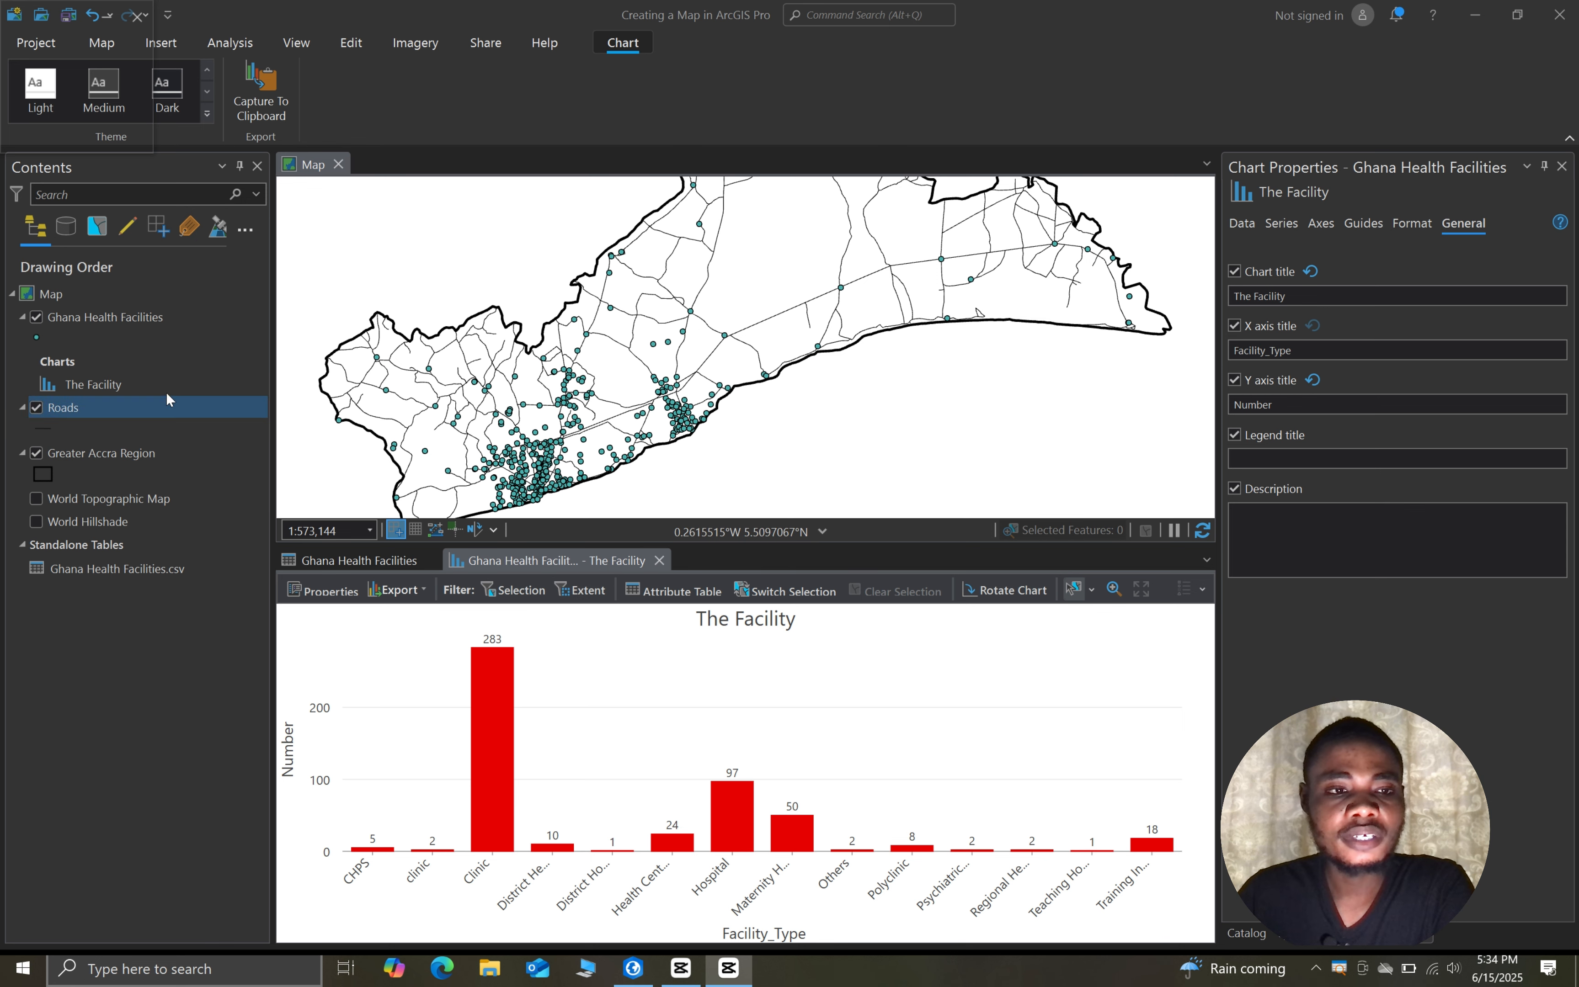
# Review the chart types available for the Ghana Health Facilities layer and give the map more height above the chart
pyautogui.rightClick(110, 316)
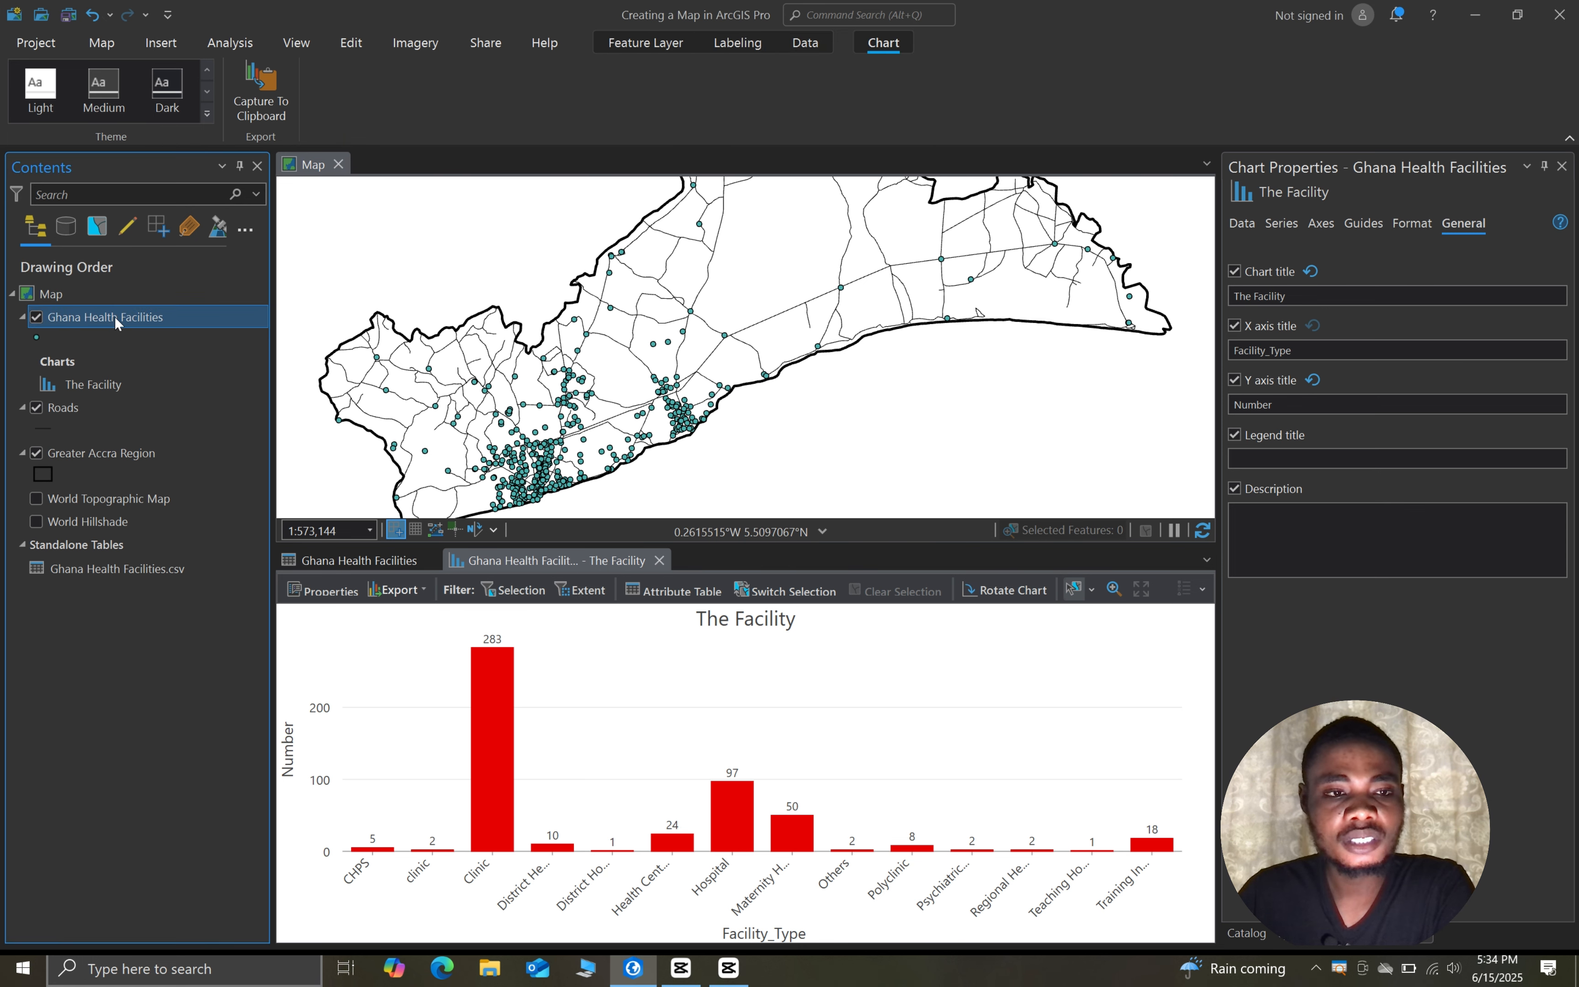
pyautogui.moveTo(281, 254)
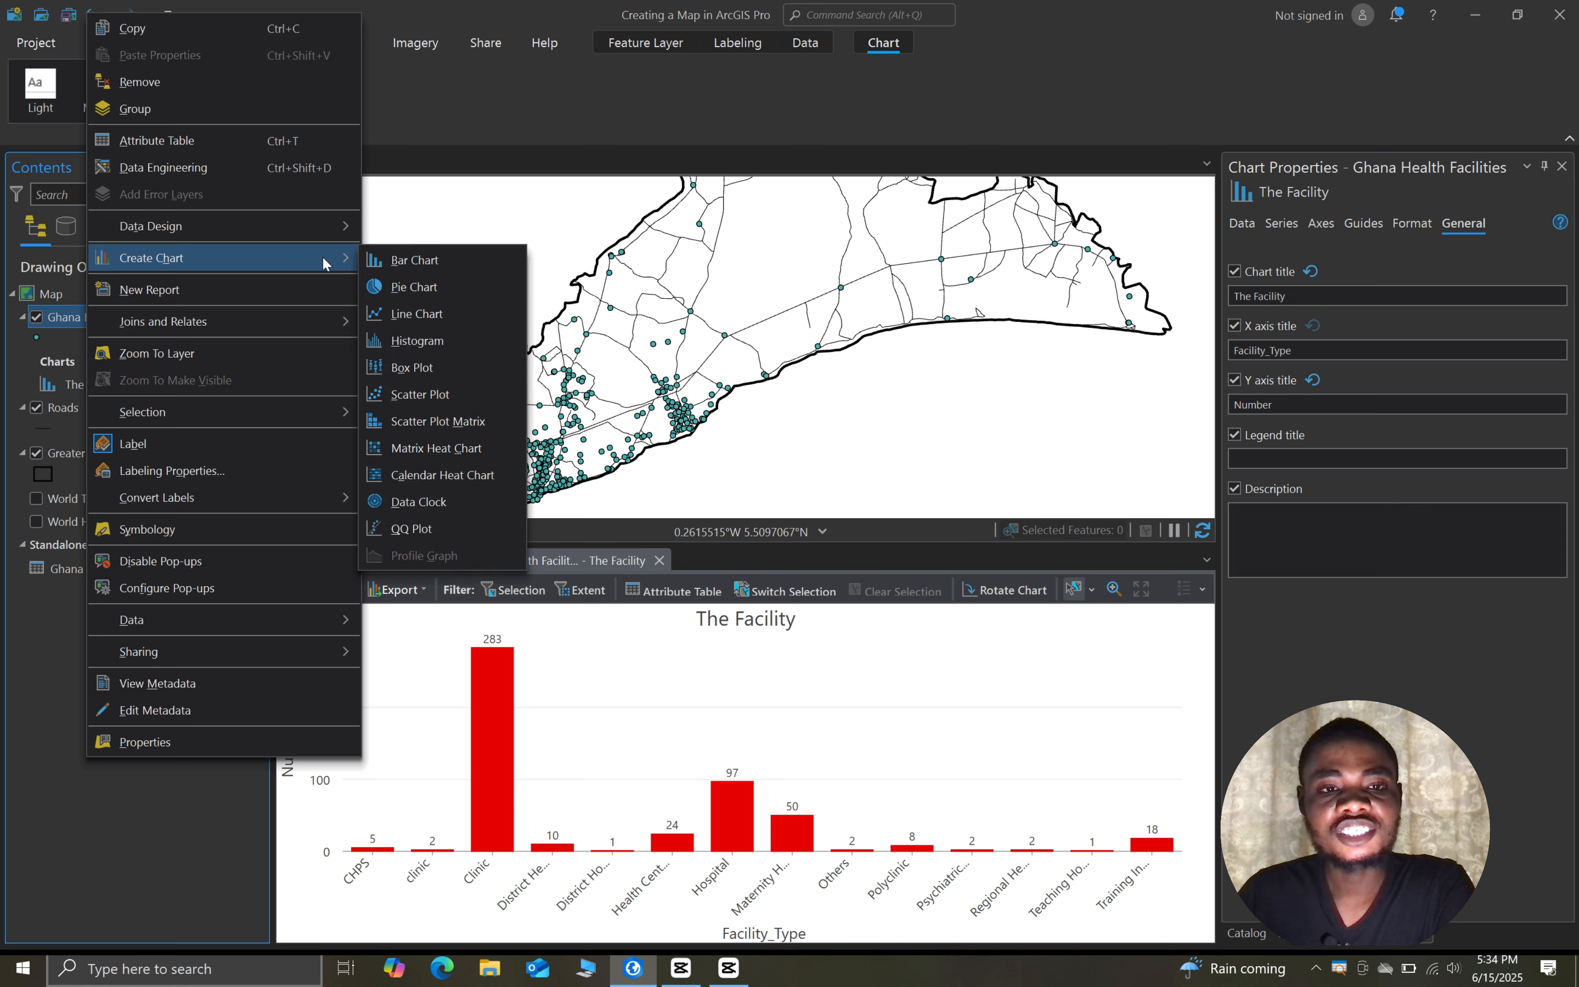
pyautogui.click(233, 853)
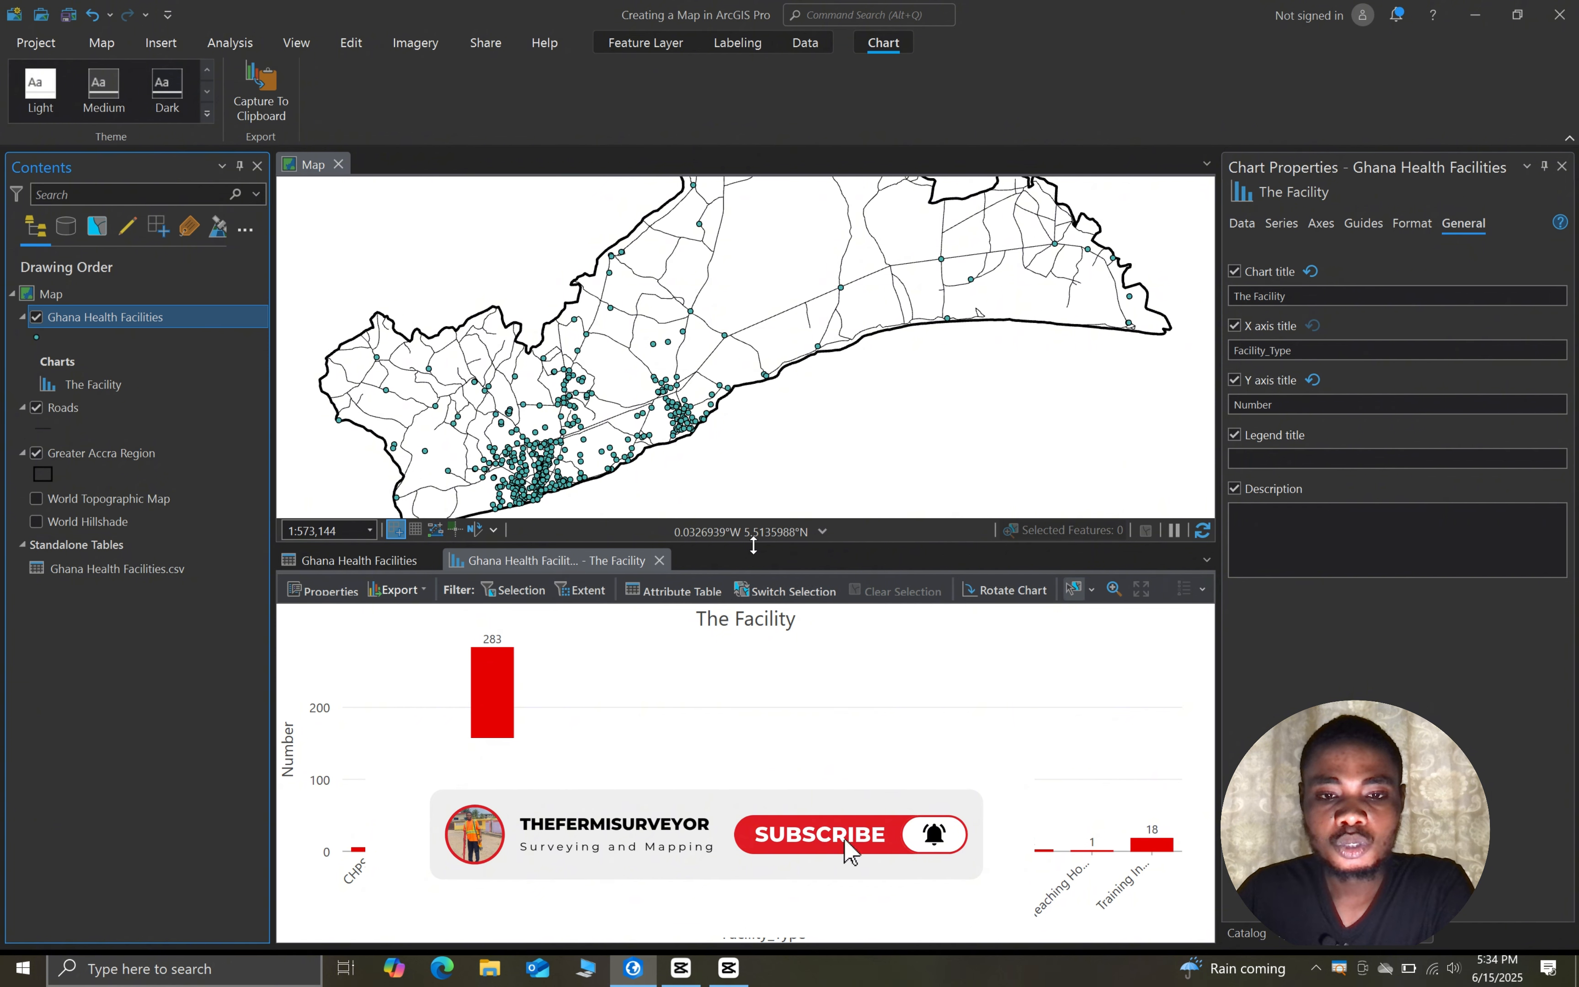
pyautogui.moveTo(751, 571); pyautogui.dragTo(752, 629)
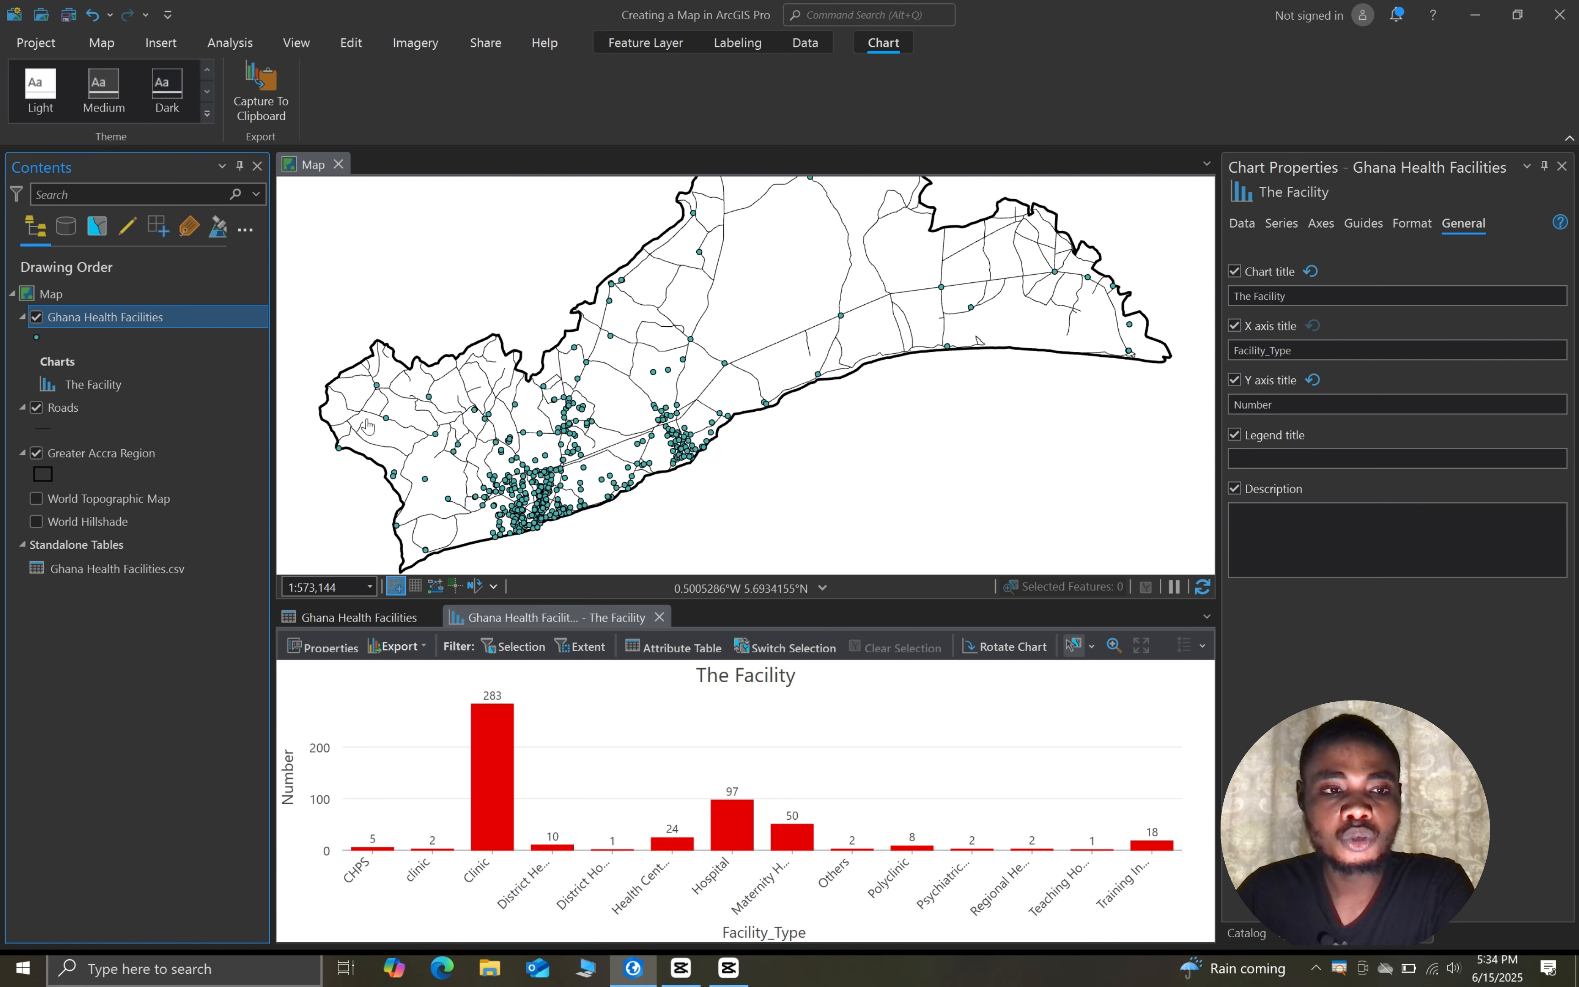
# Create a pie chart from the Ghana Health Facilities layer
pyautogui.rightClick(106, 314)
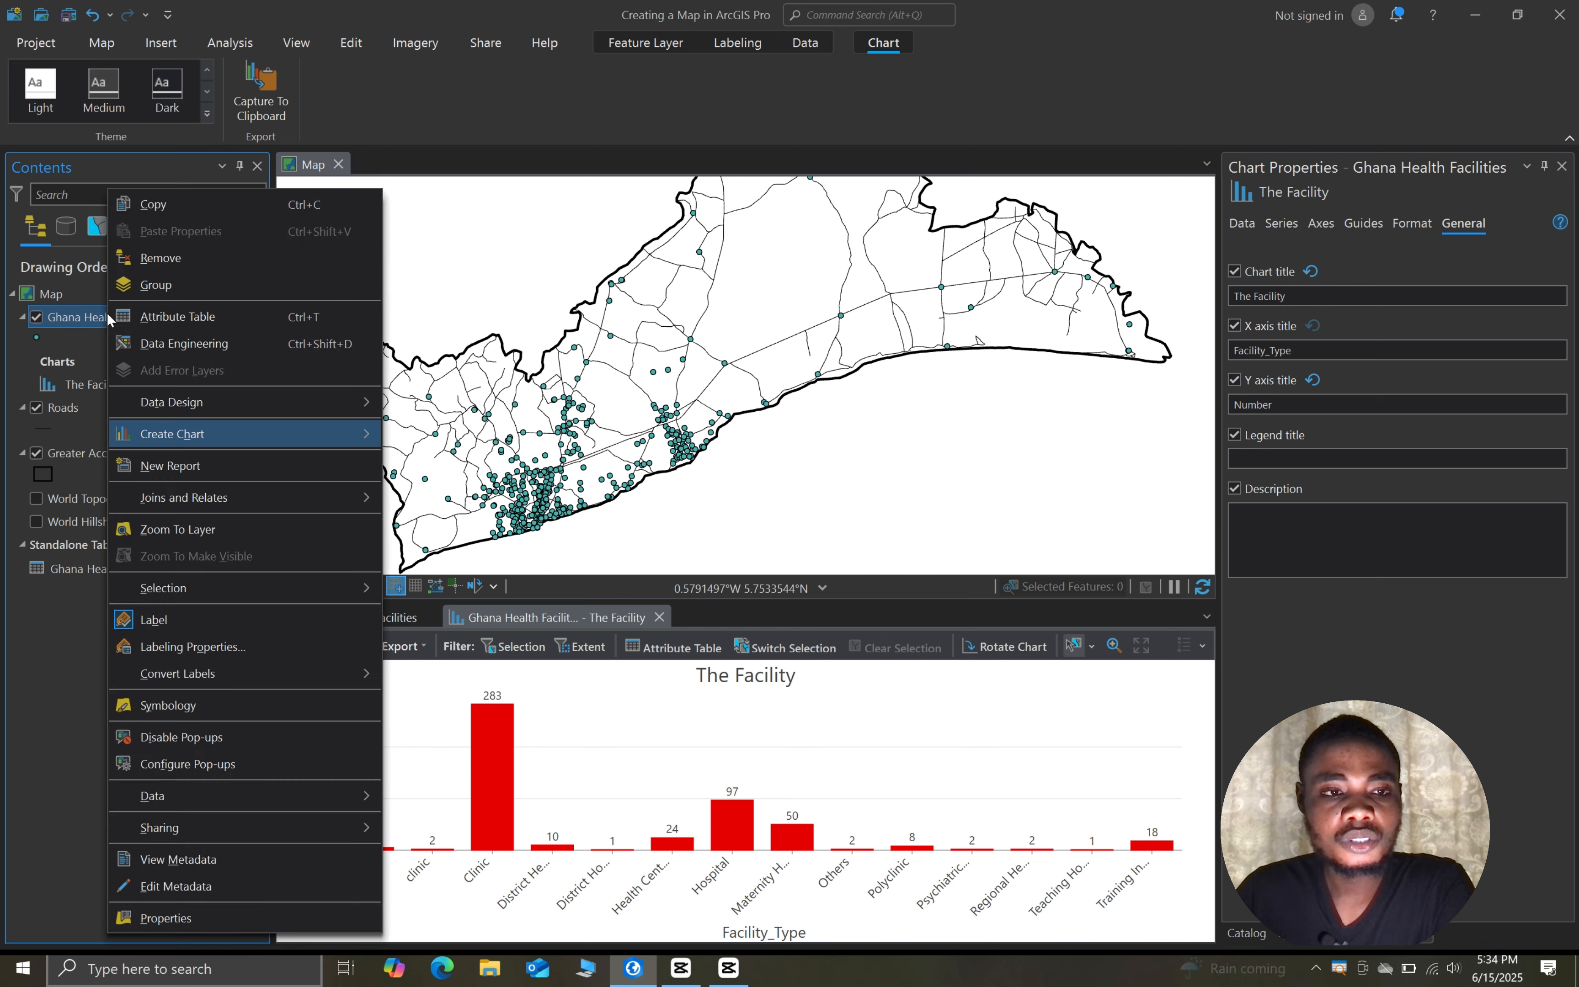
pyautogui.moveTo(270, 435)
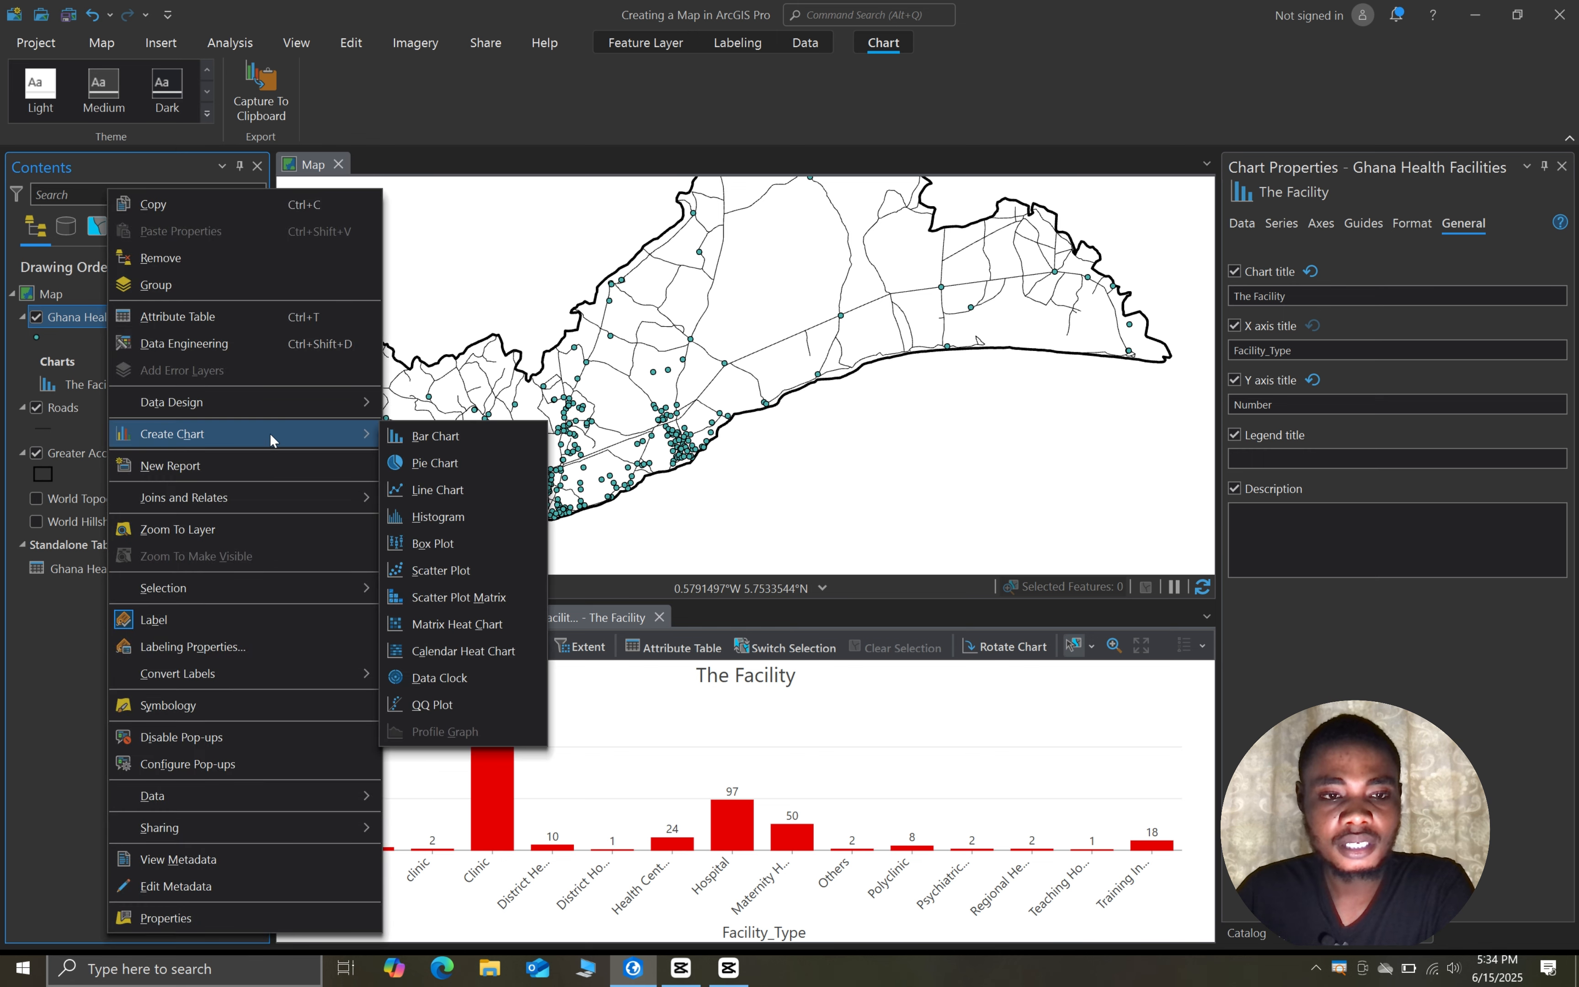
pyautogui.click(450, 463)
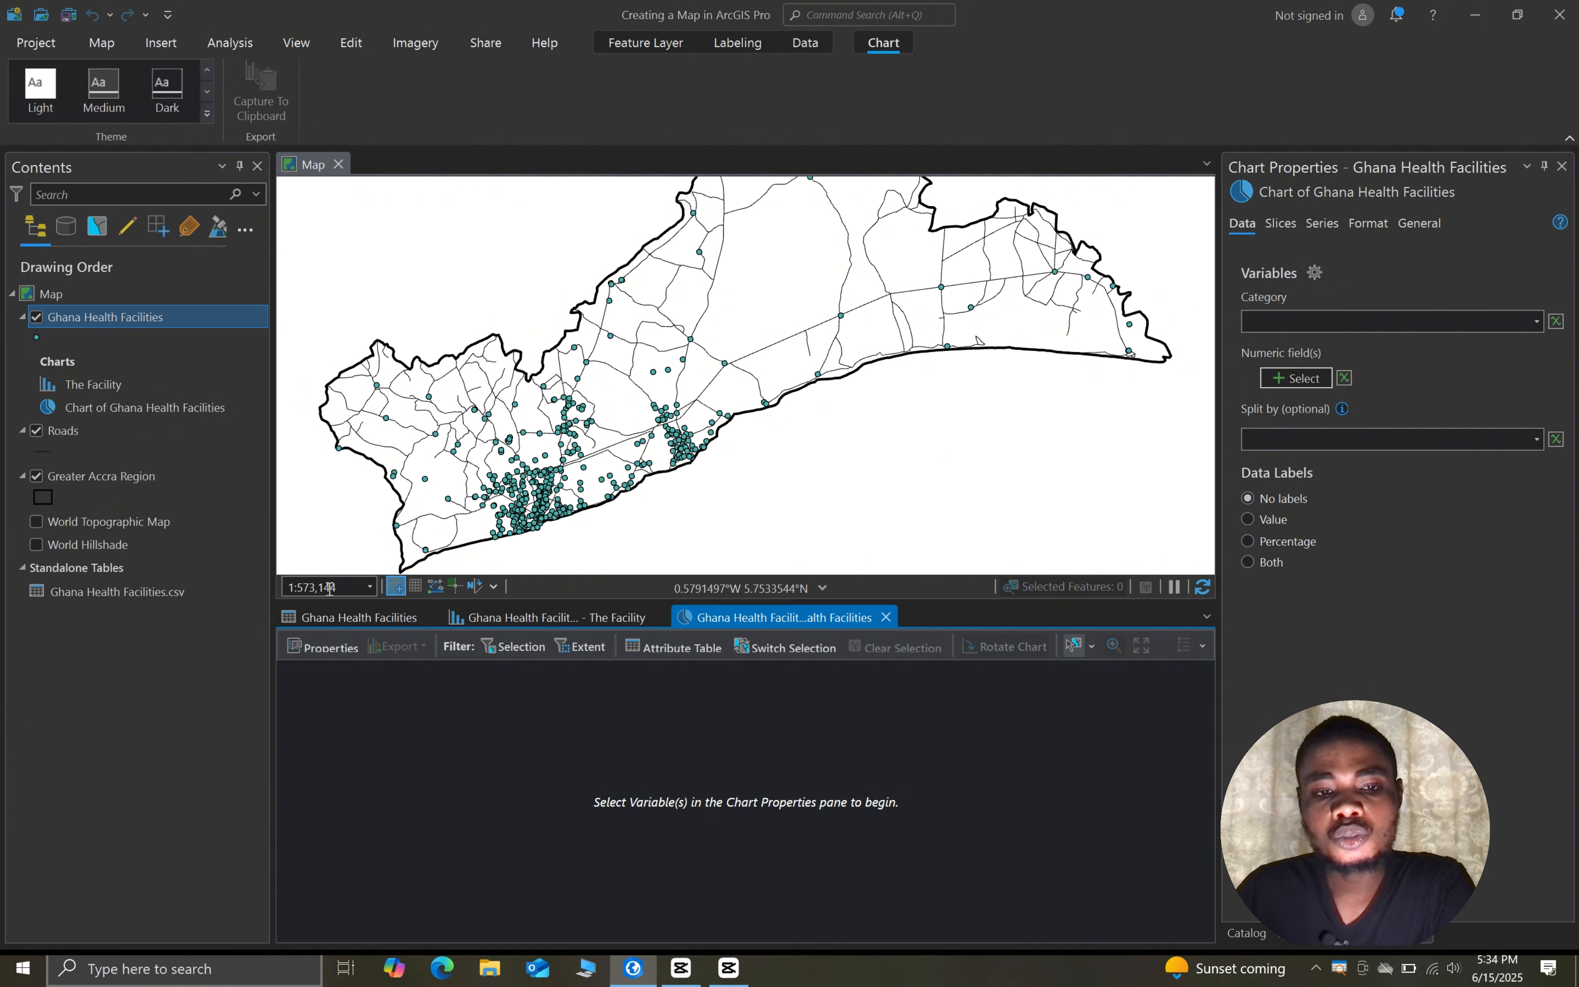
# Check the Facility_Type field in the layer's attribute table and set it as the pie chart's category
pyautogui.click(365, 619)
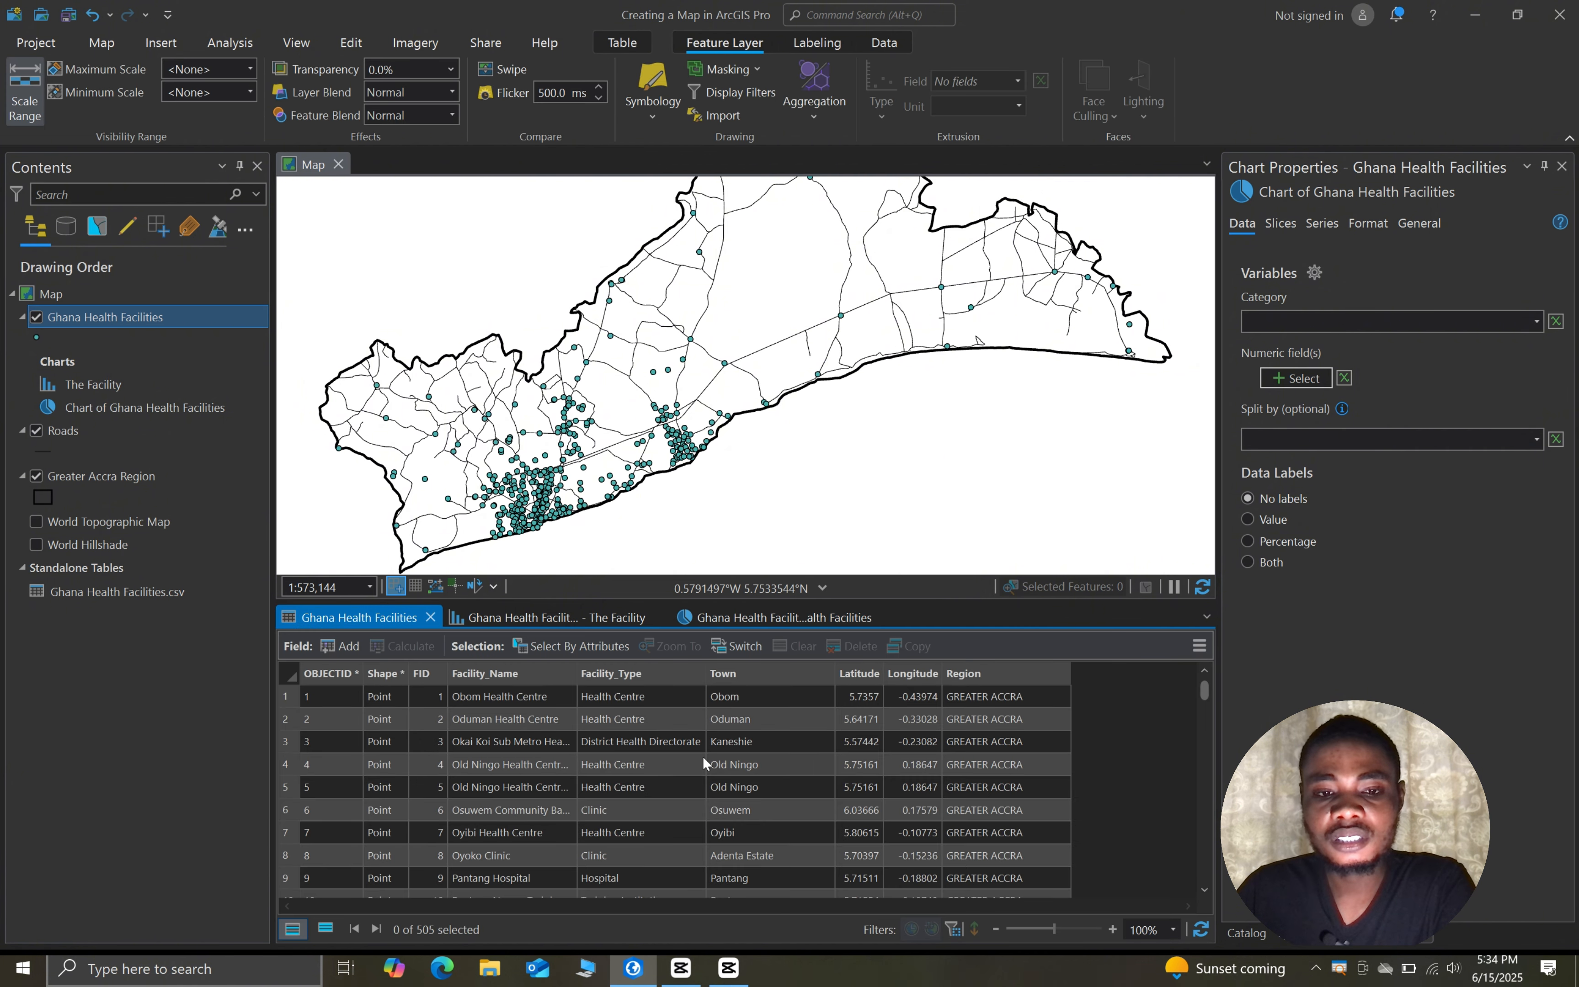
pyautogui.click(622, 685)
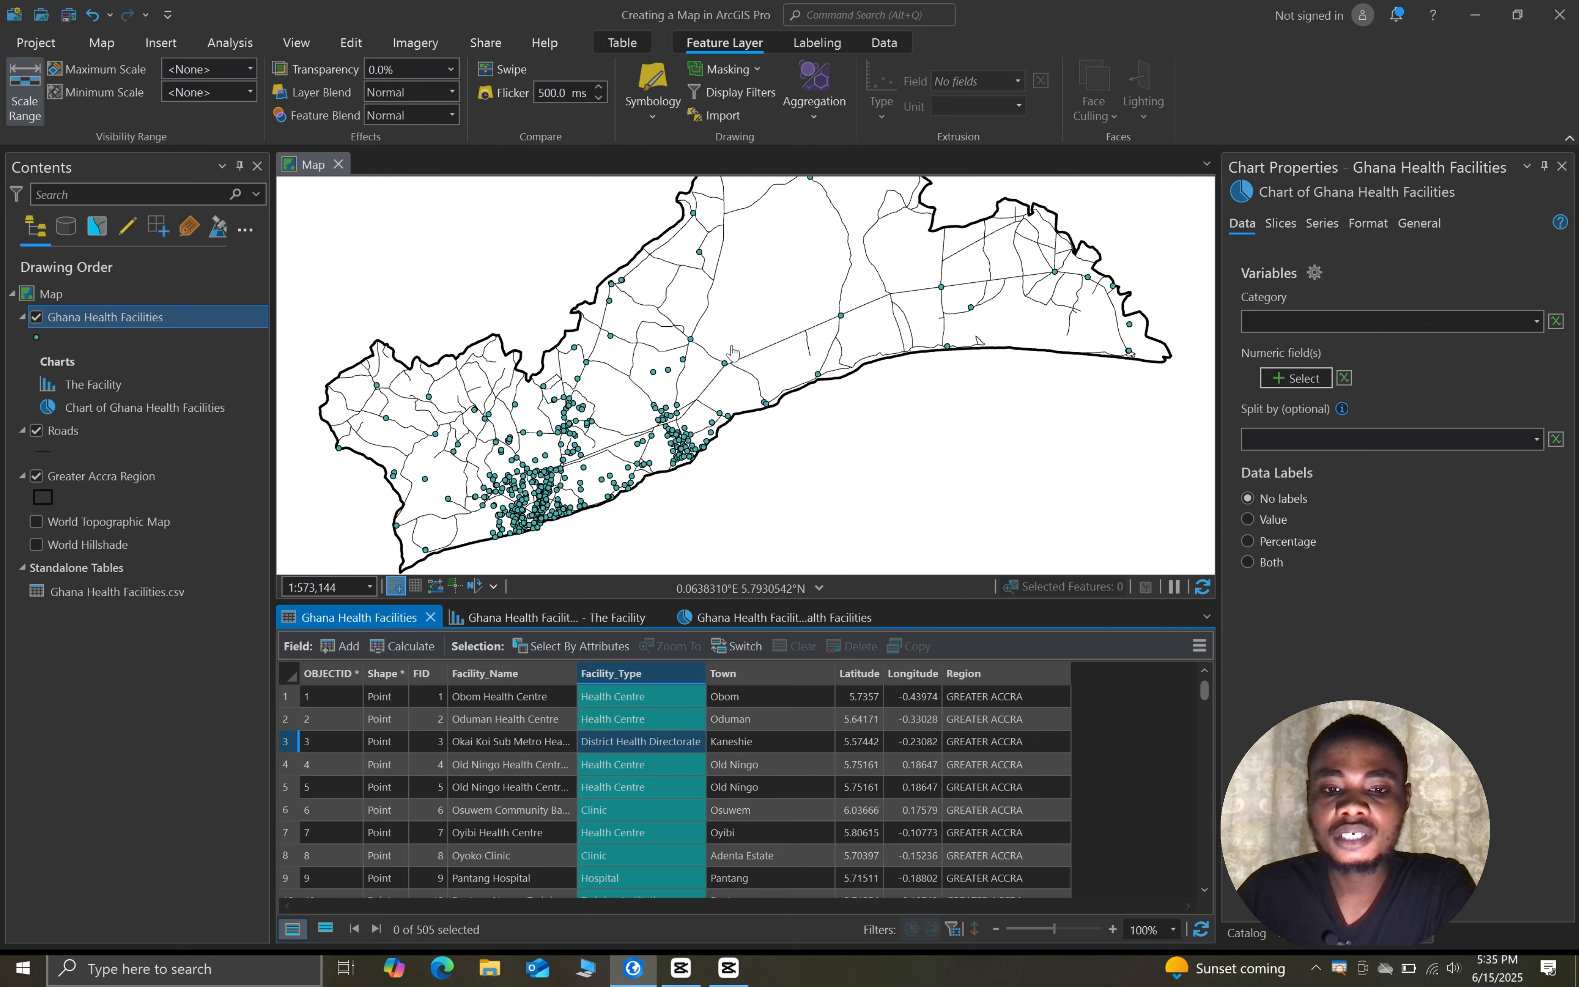
pyautogui.click(777, 617)
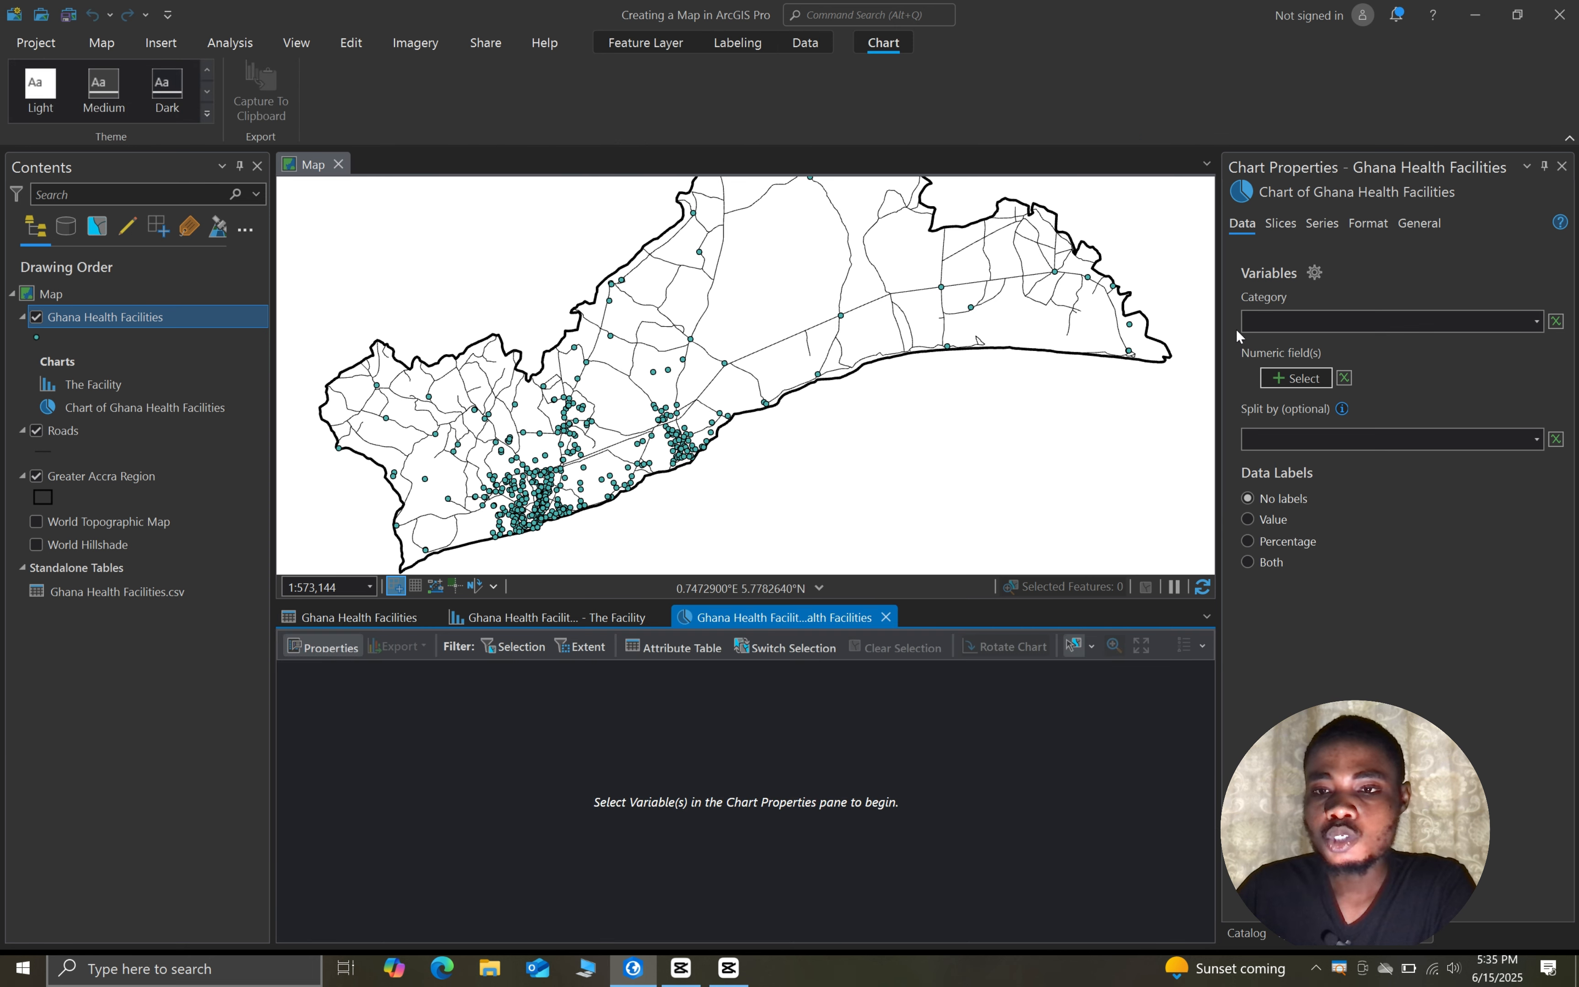
pyautogui.click(1434, 270)
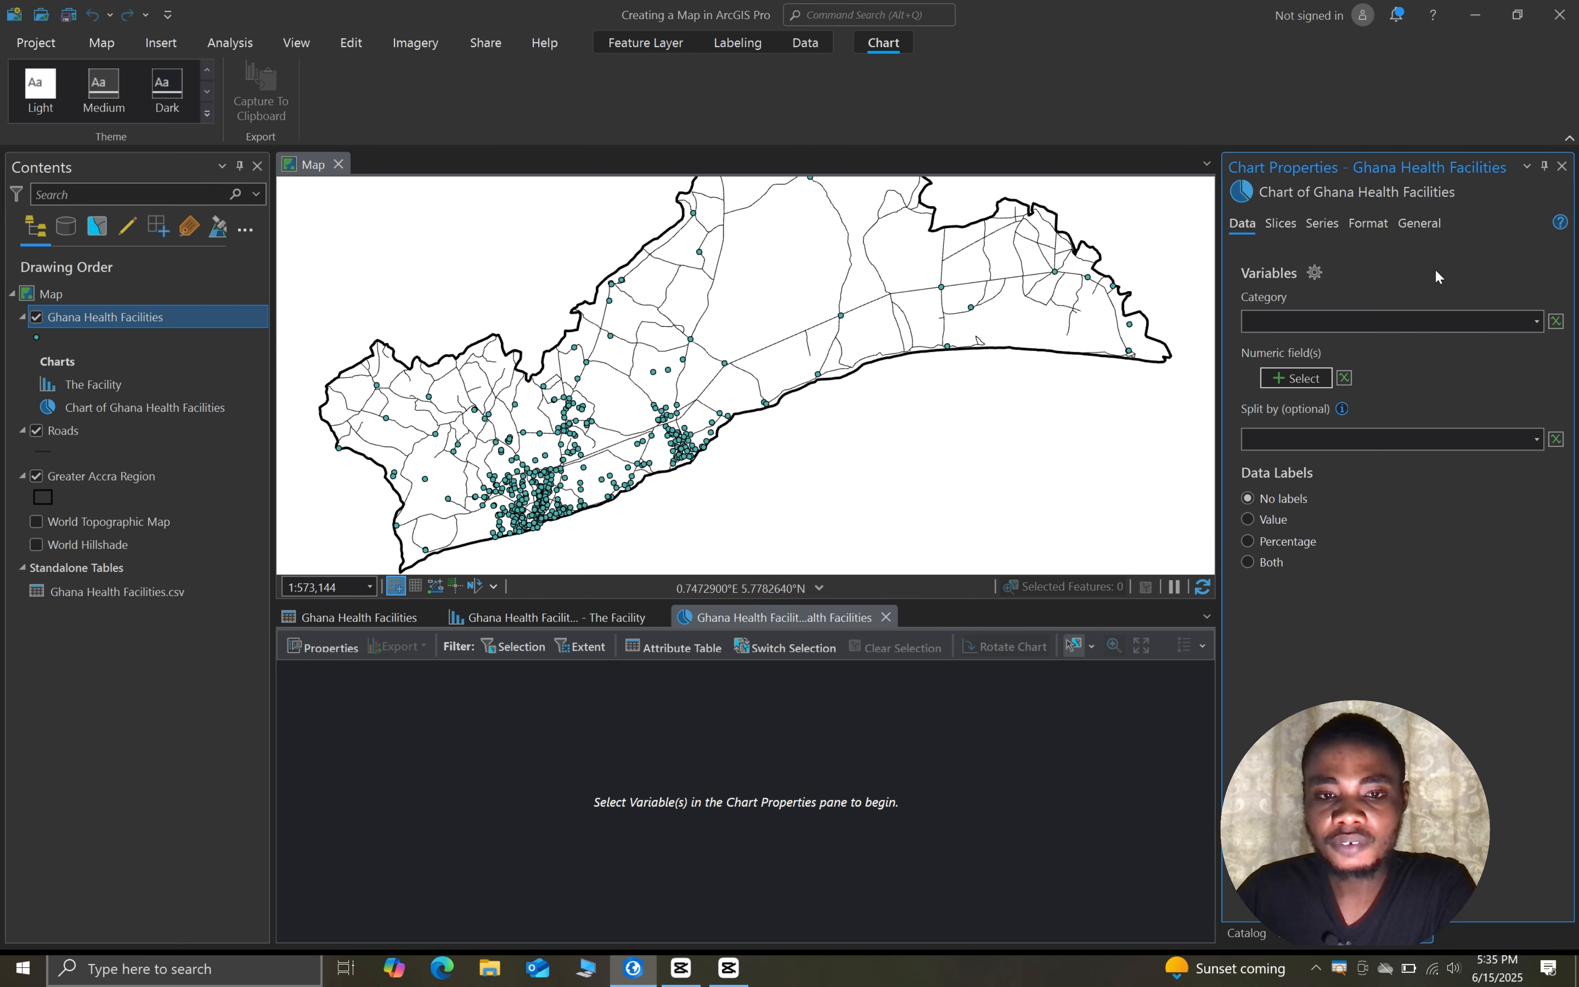
pyautogui.click(1531, 320)
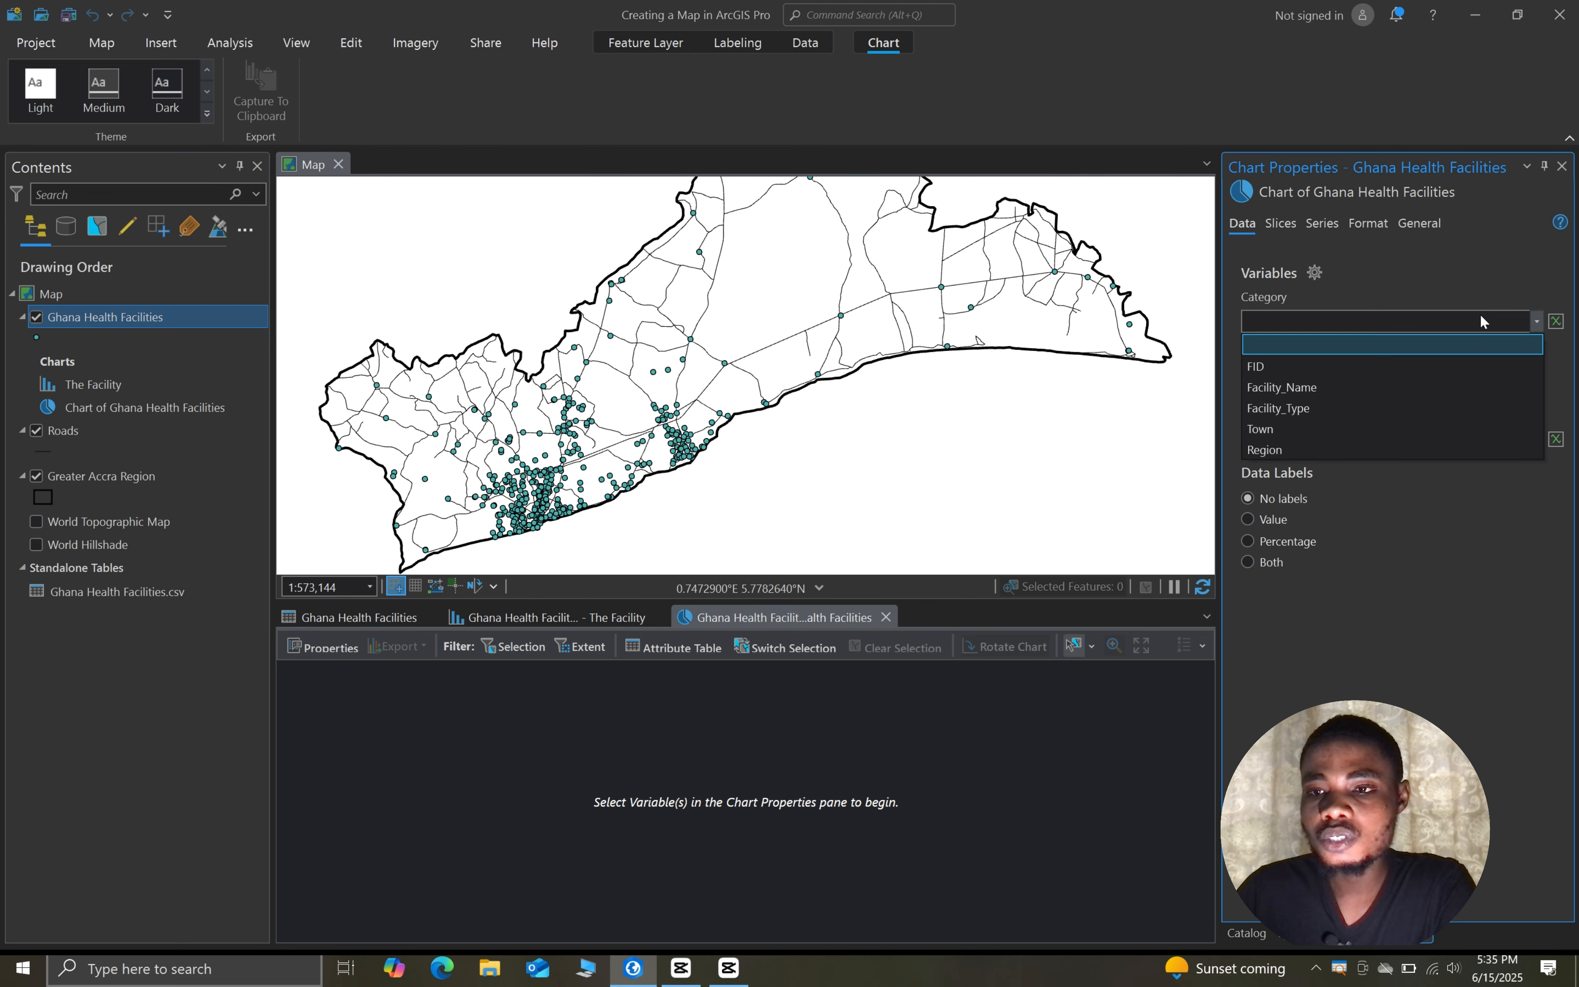
pyautogui.click(1305, 406)
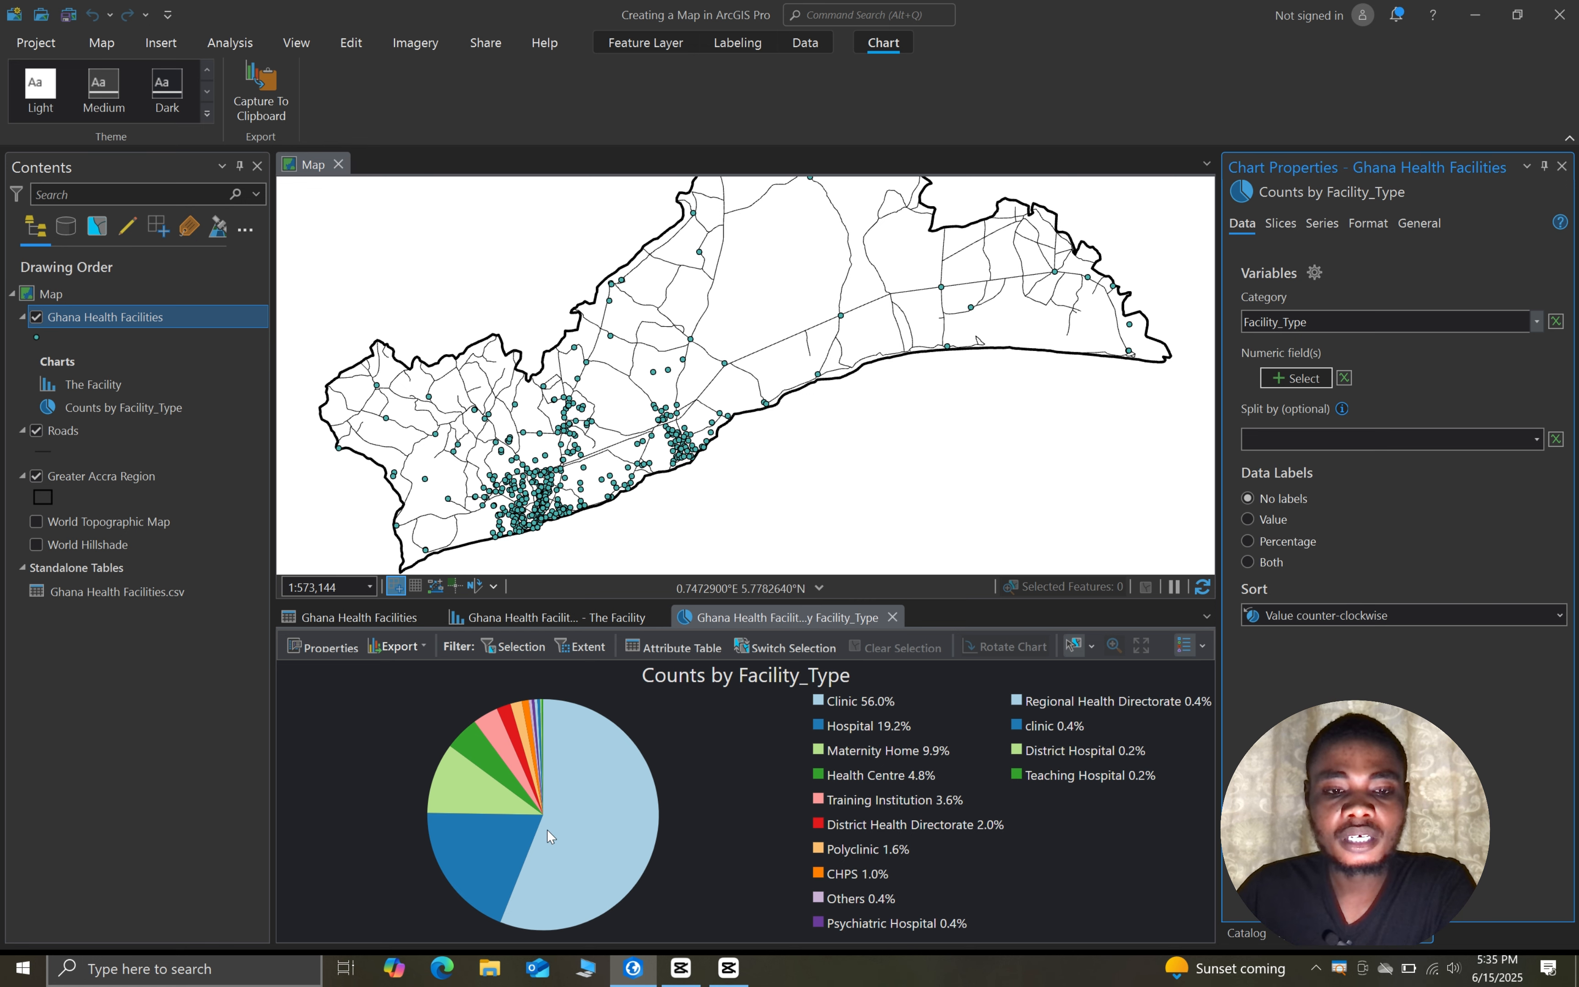
pyautogui.moveTo(567, 809)
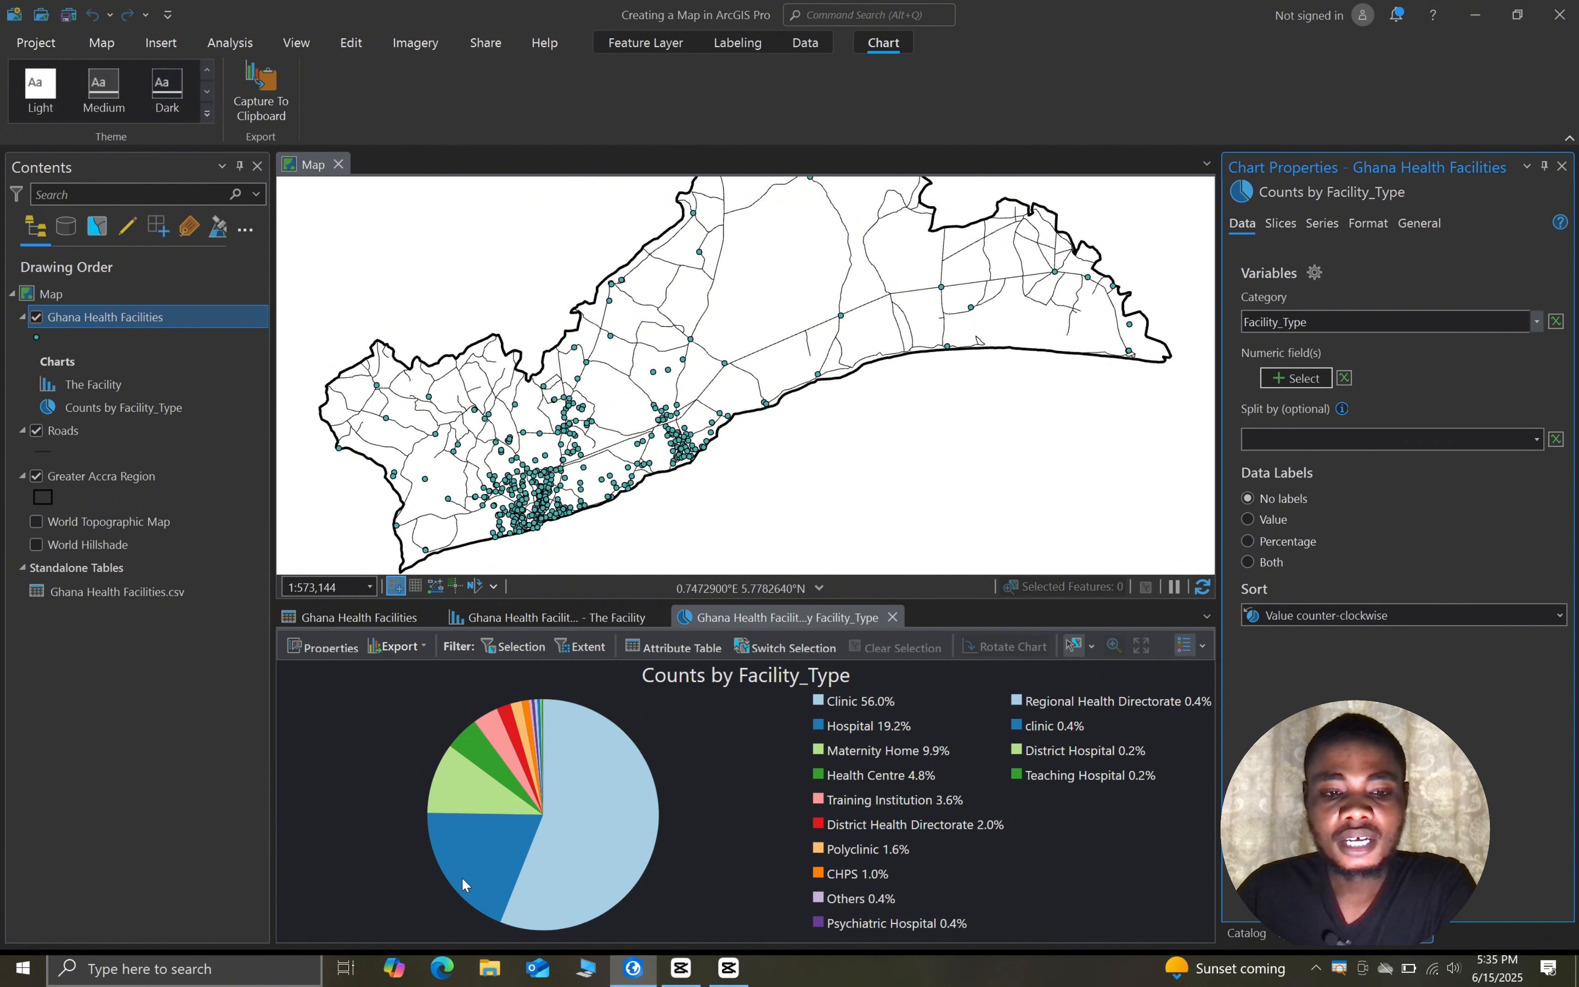
pyautogui.moveTo(474, 862)
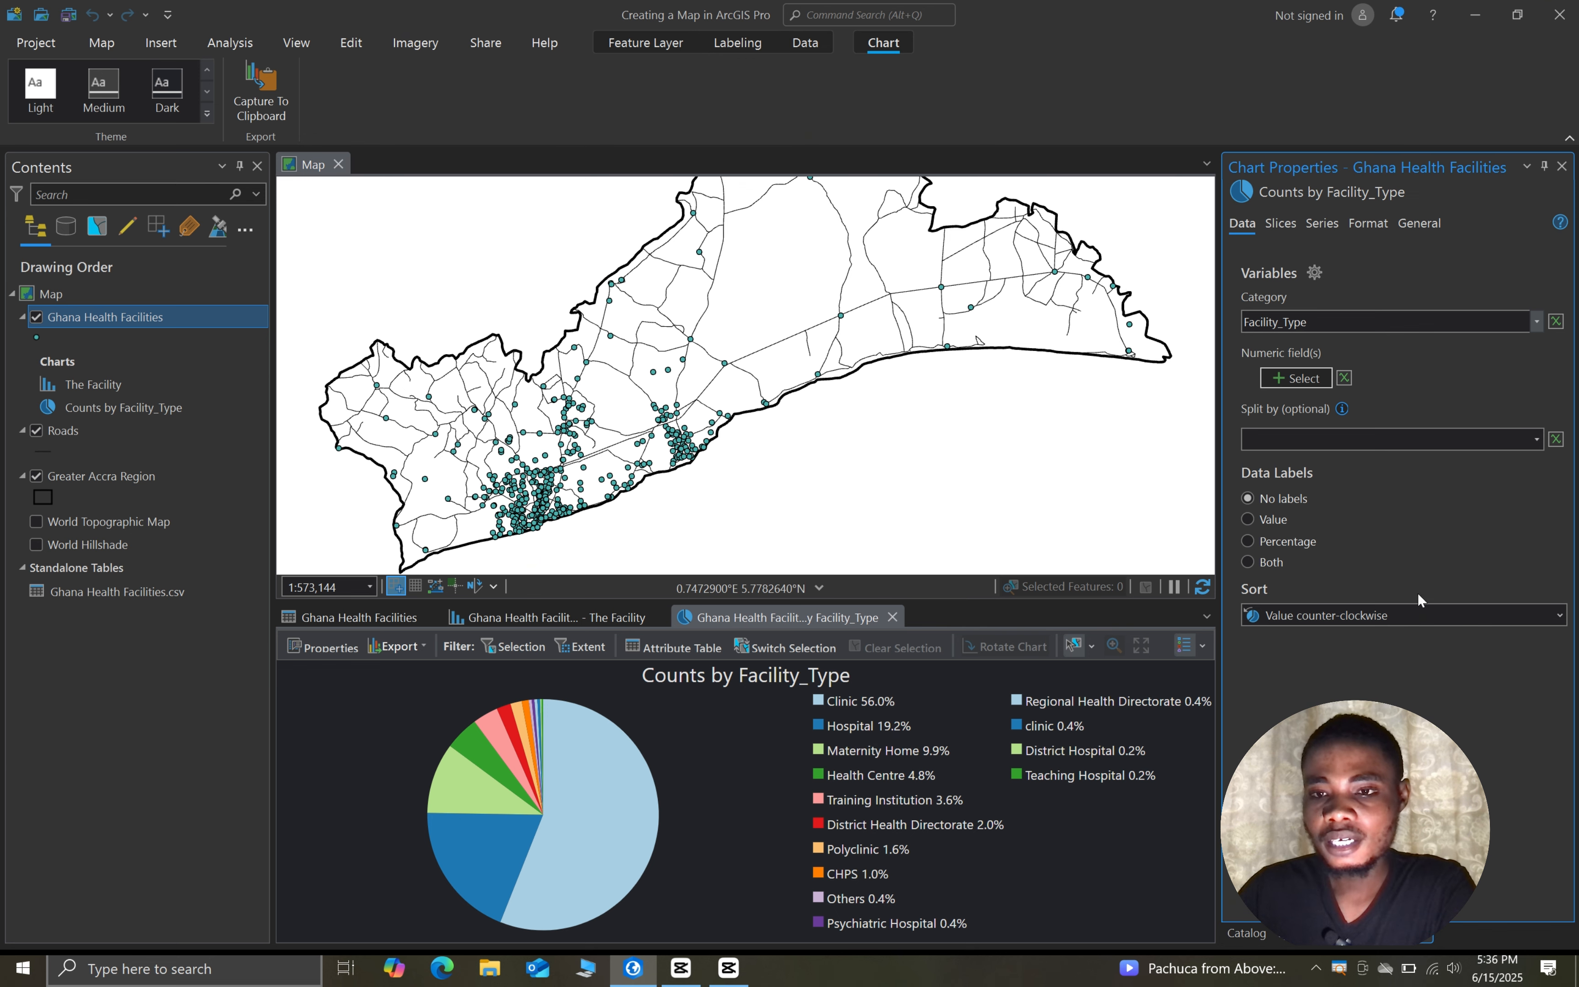
# Review the pie chart's slice colours and labels, including those of the Polyclinic slice, and its format themes
pyautogui.click(1284, 224)
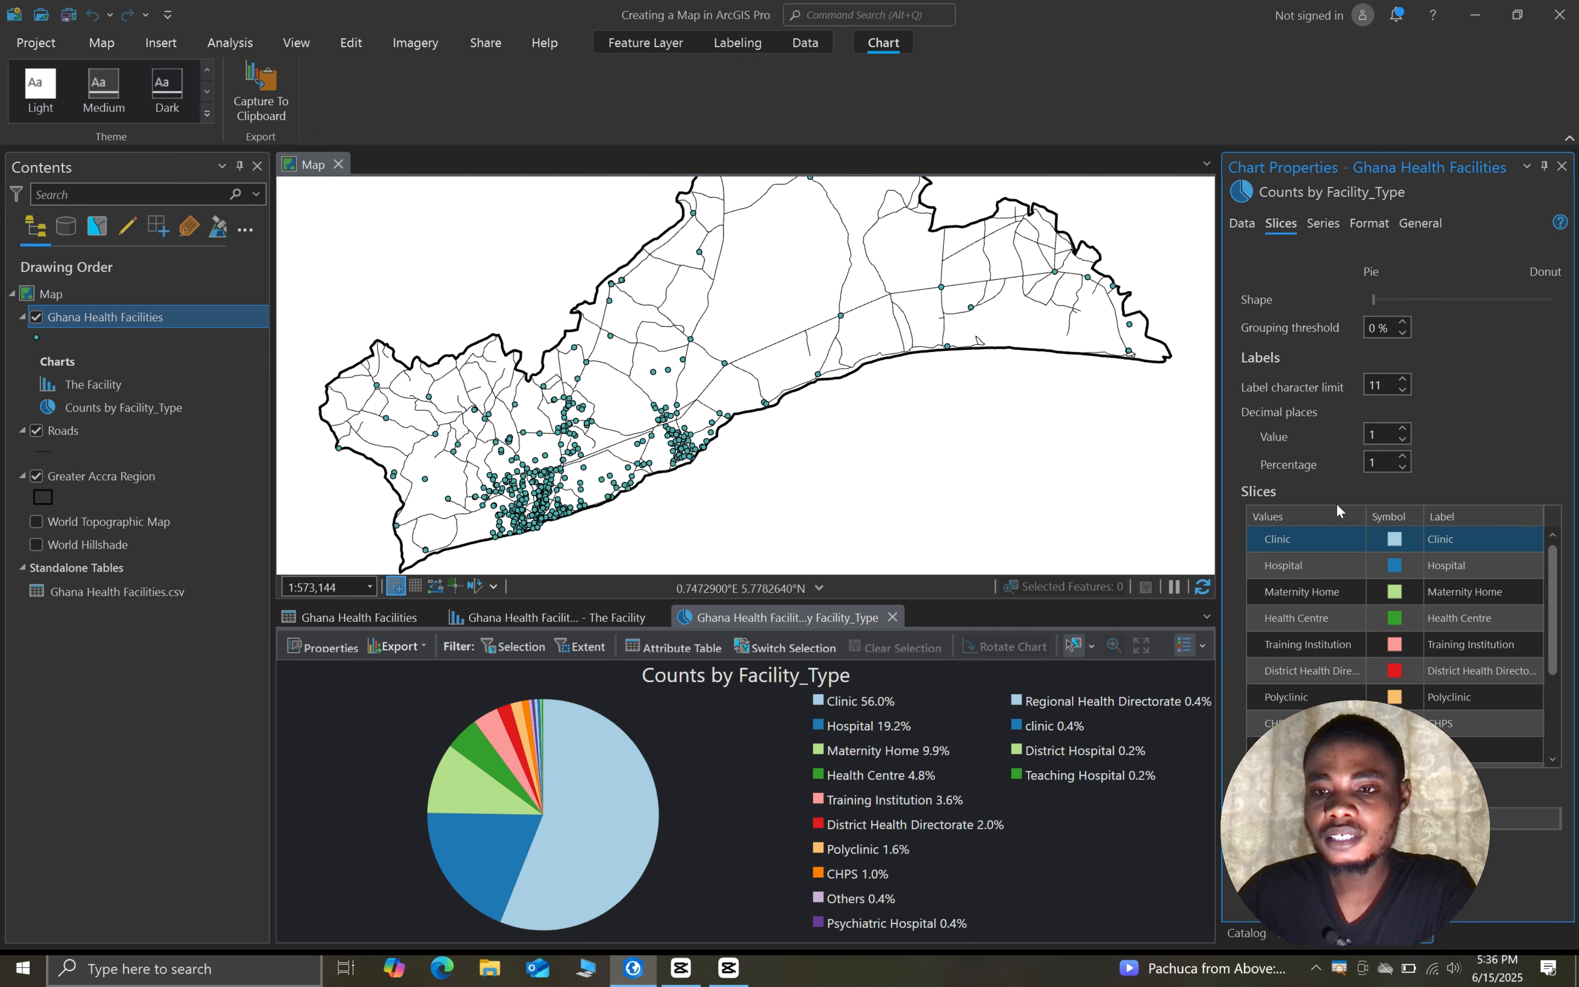
pyautogui.scroll(-5, 1374, 575)
pyautogui.scroll(5, 1379, 589)
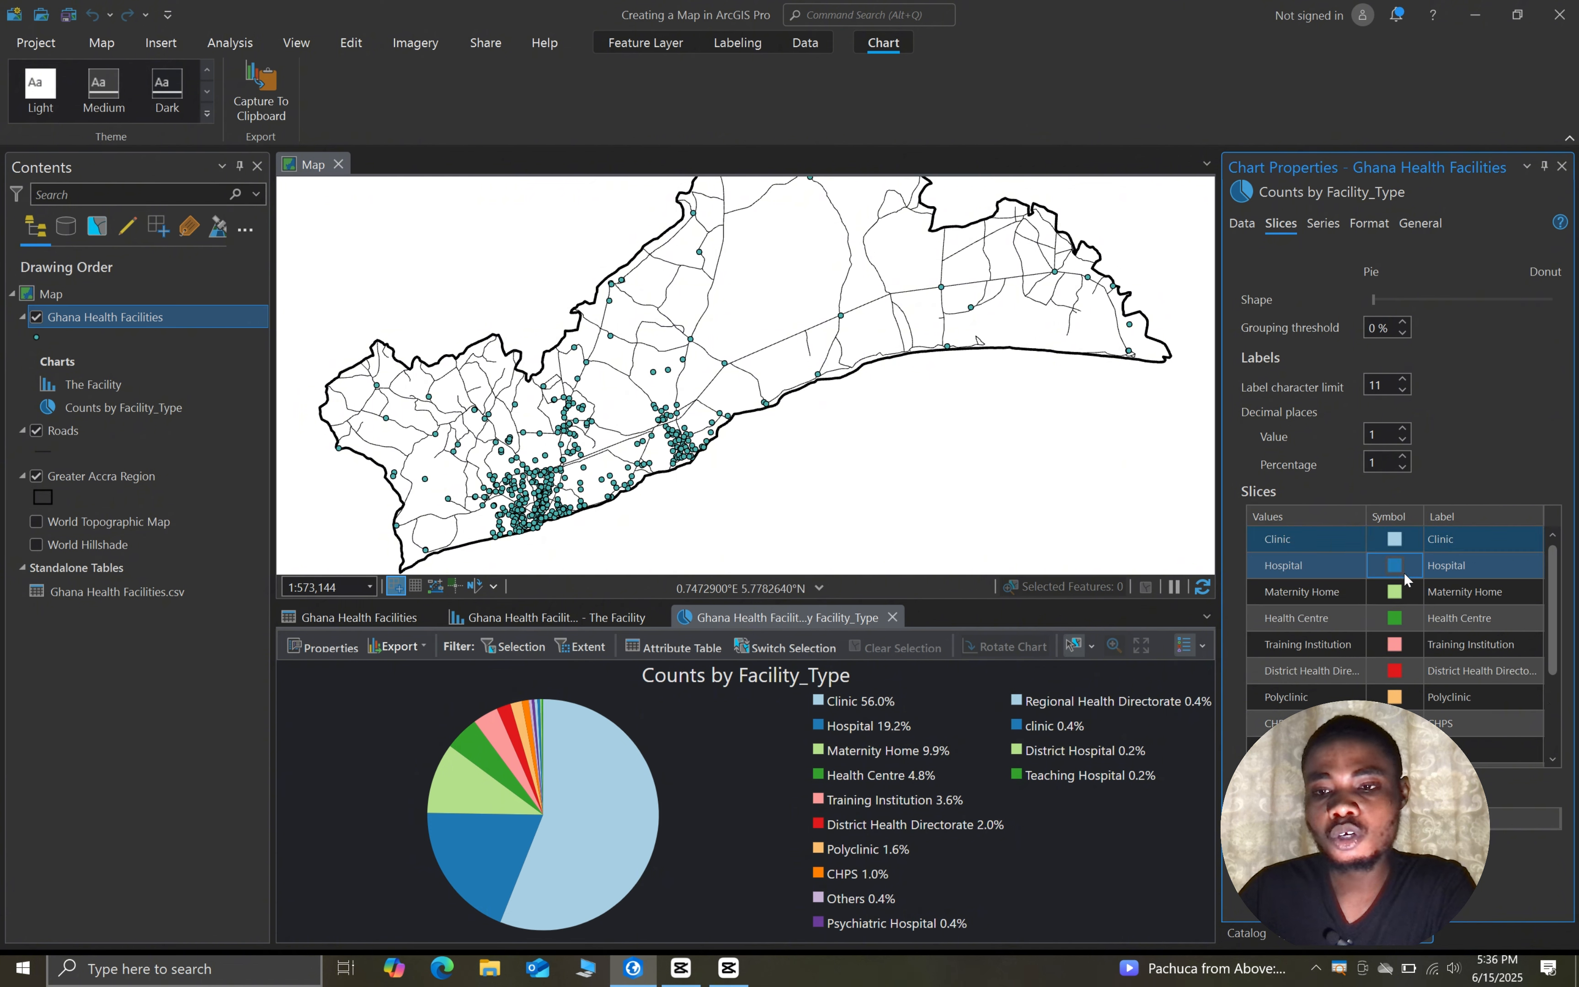
pyautogui.scroll(-3, 1405, 570)
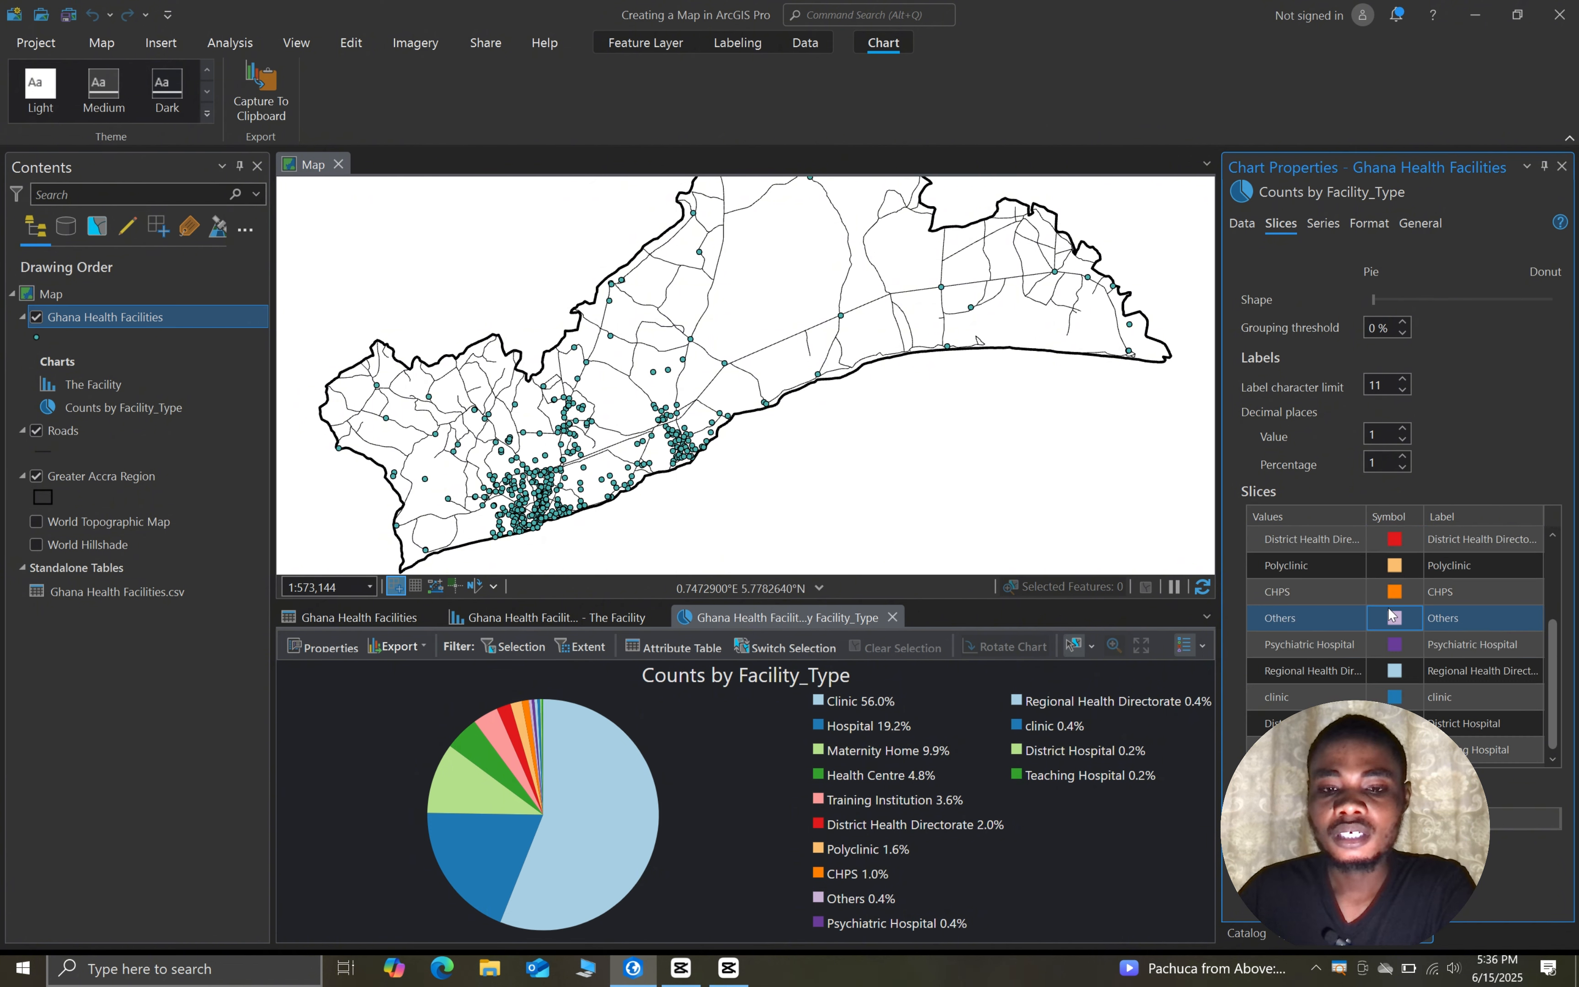
pyautogui.click(1396, 565)
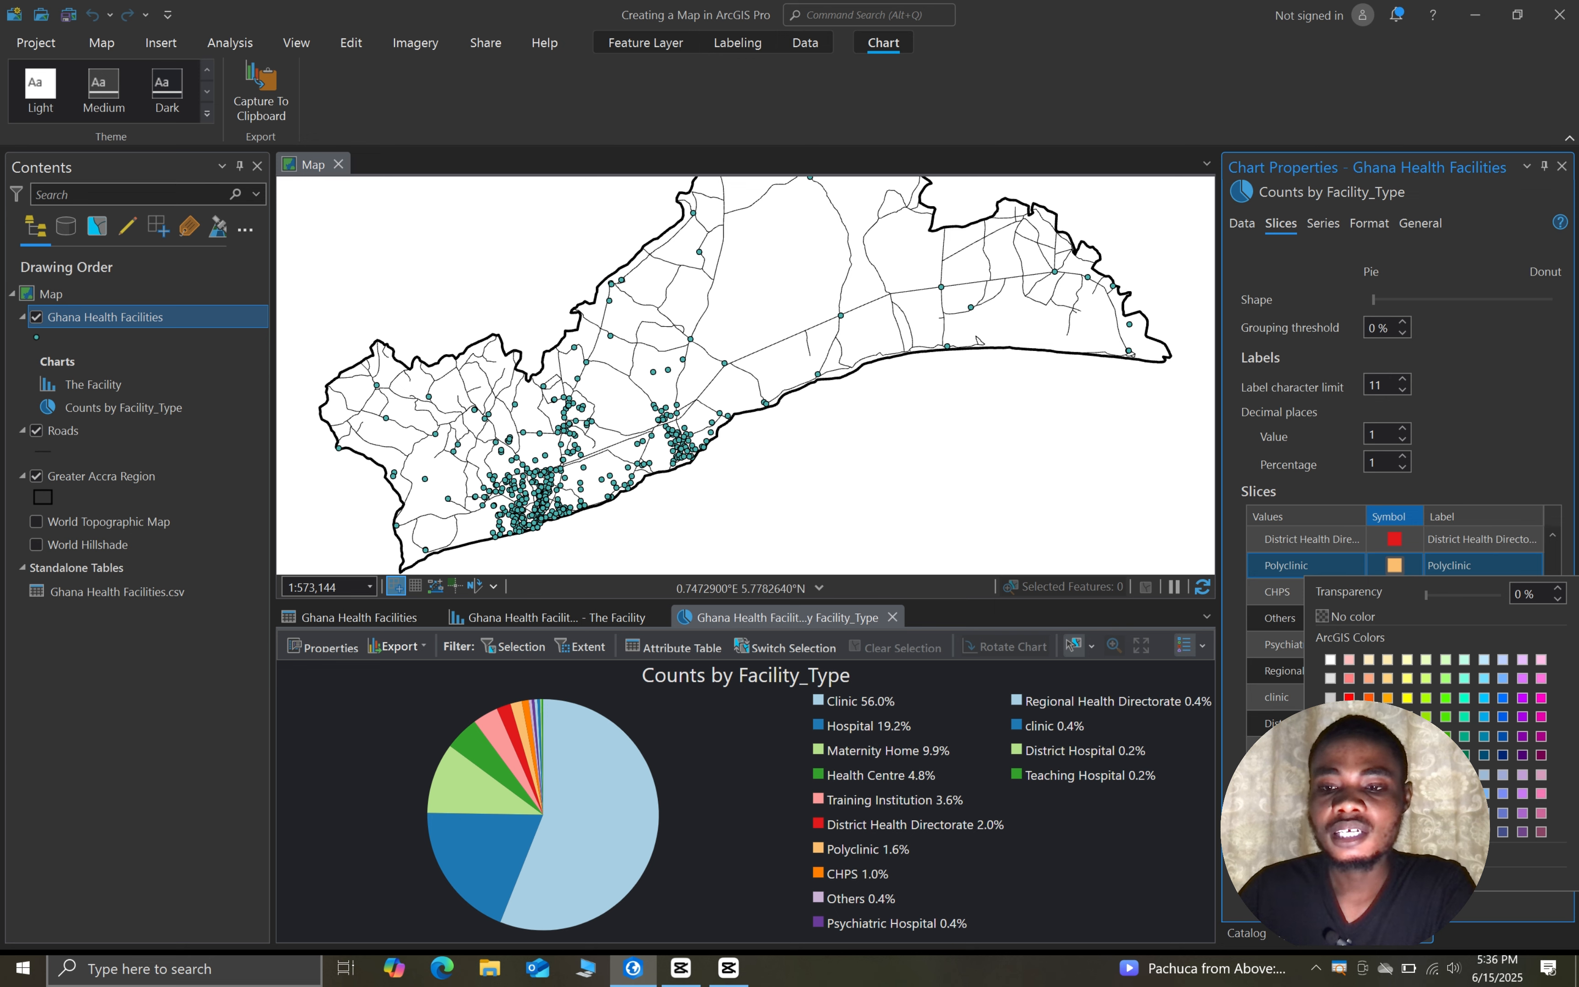
pyautogui.click(1457, 466)
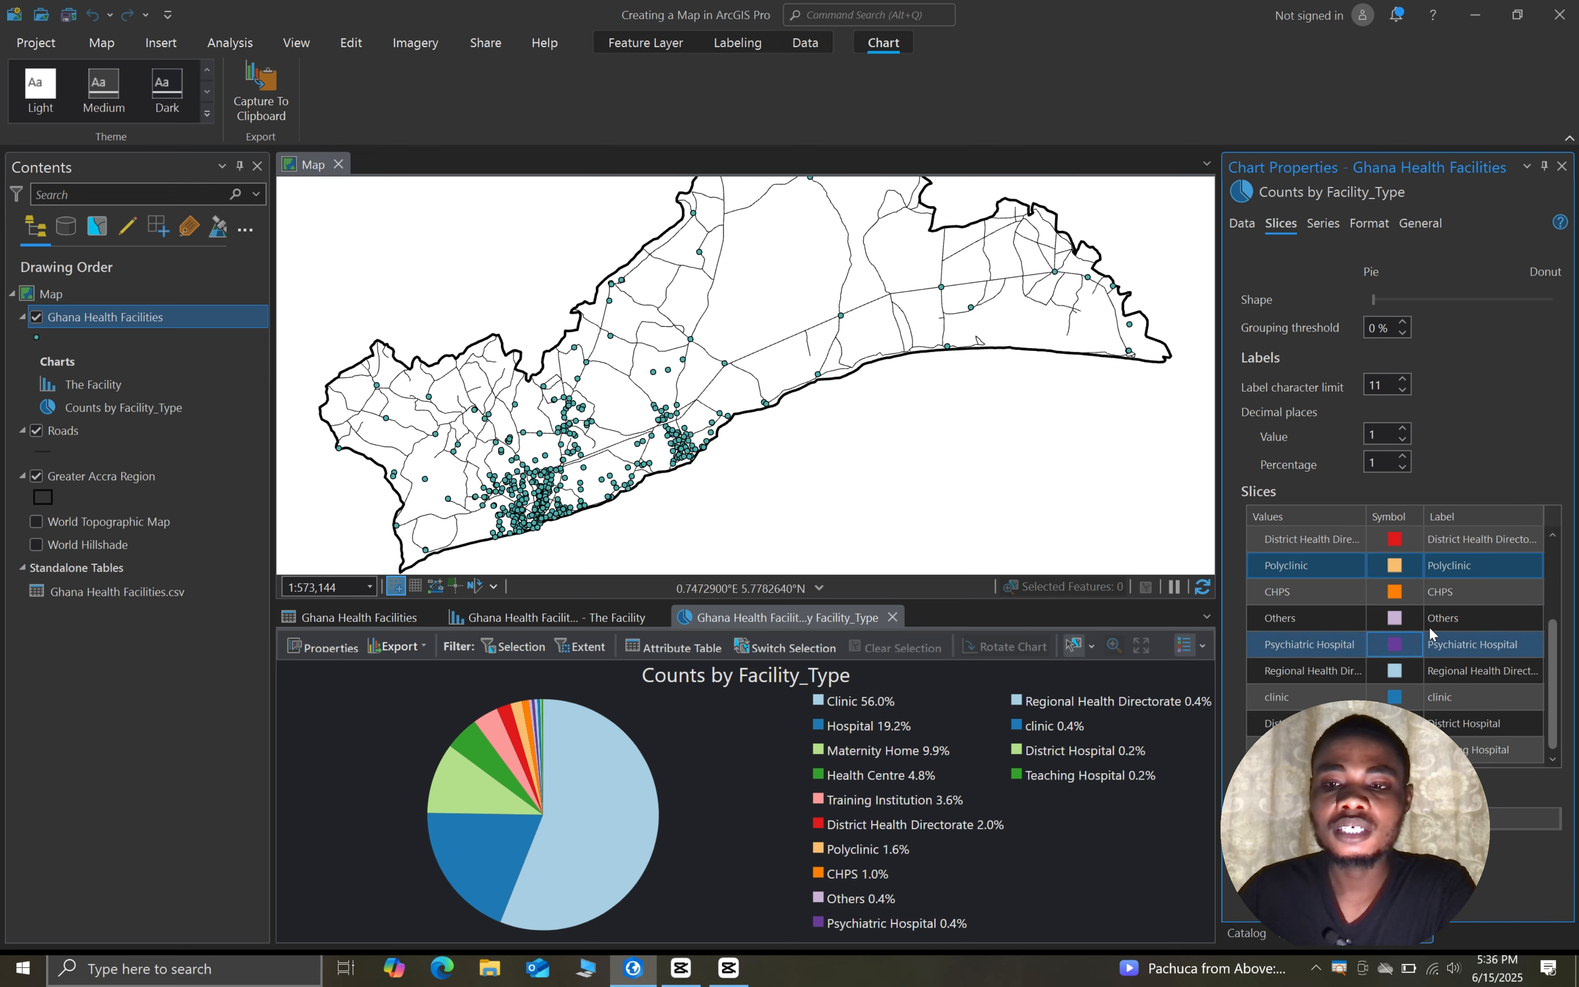
pyautogui.click(1481, 567)
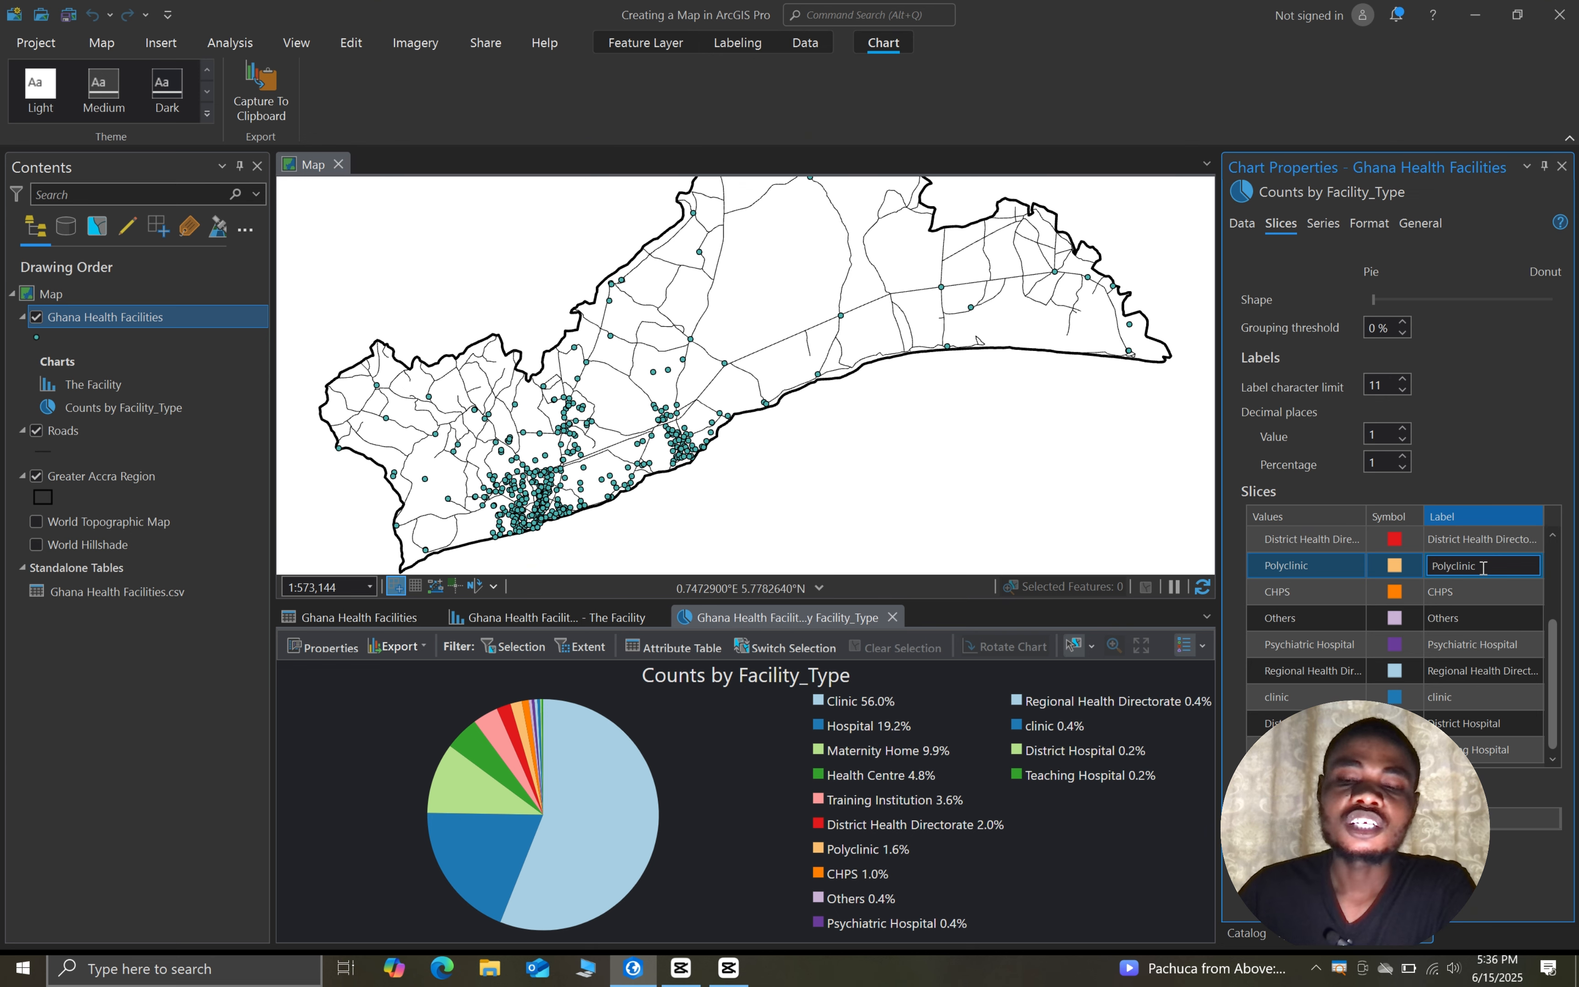
pyautogui.moveTo(1483, 568); pyautogui.dragTo(1440, 579)
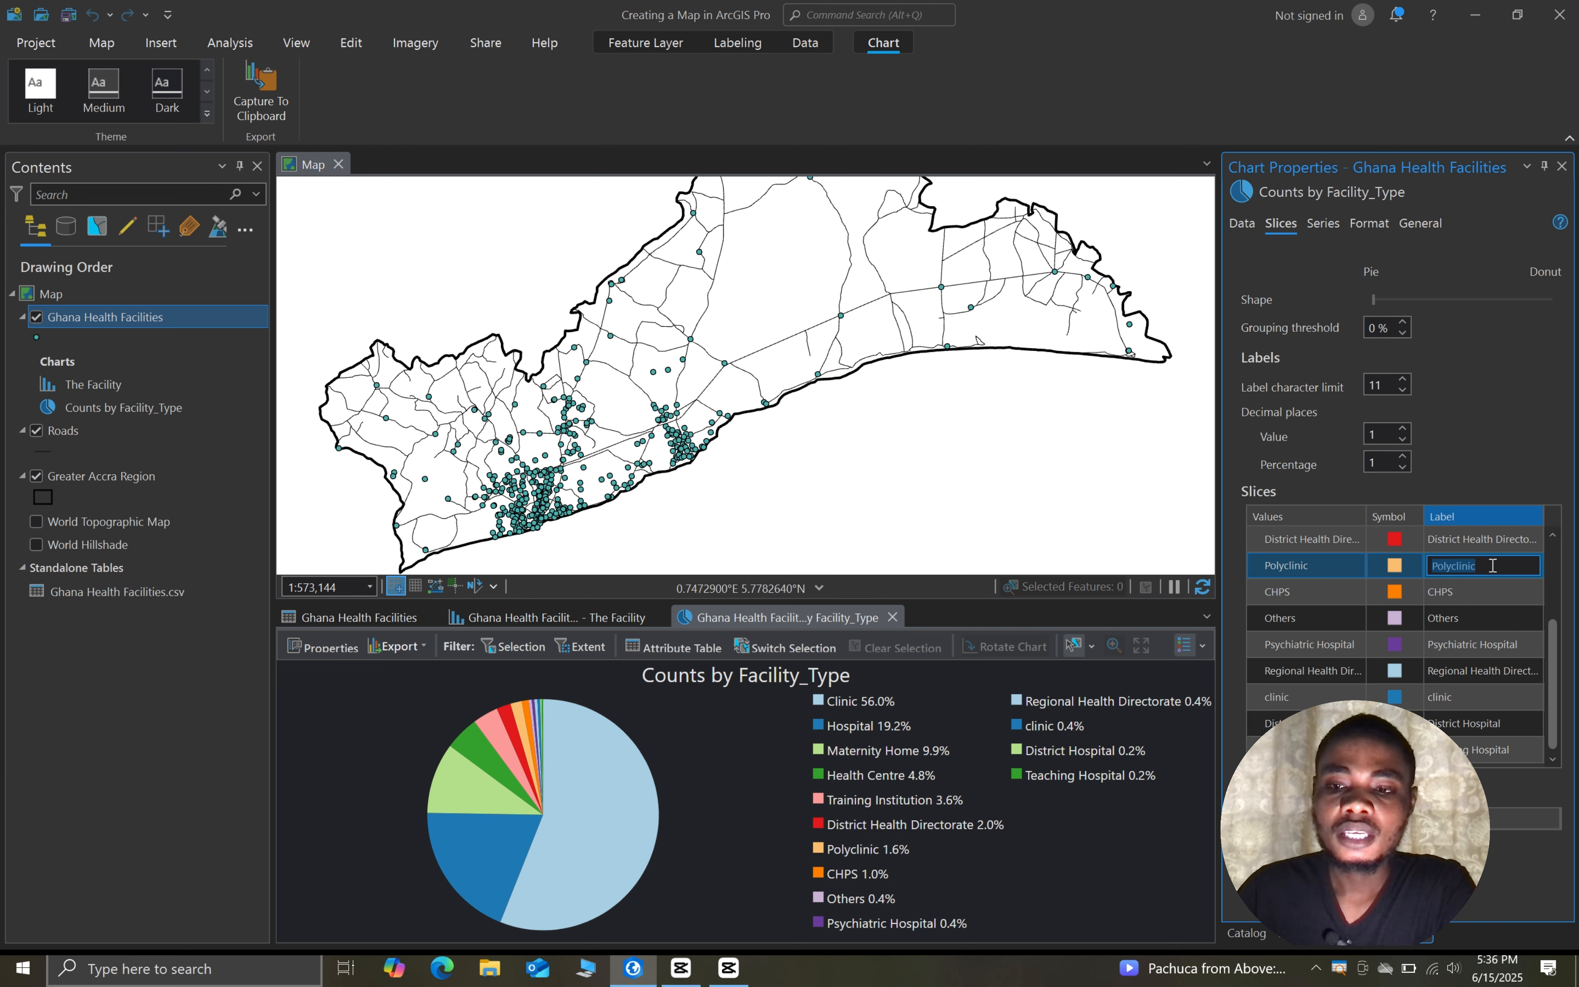
pyautogui.click(1469, 431)
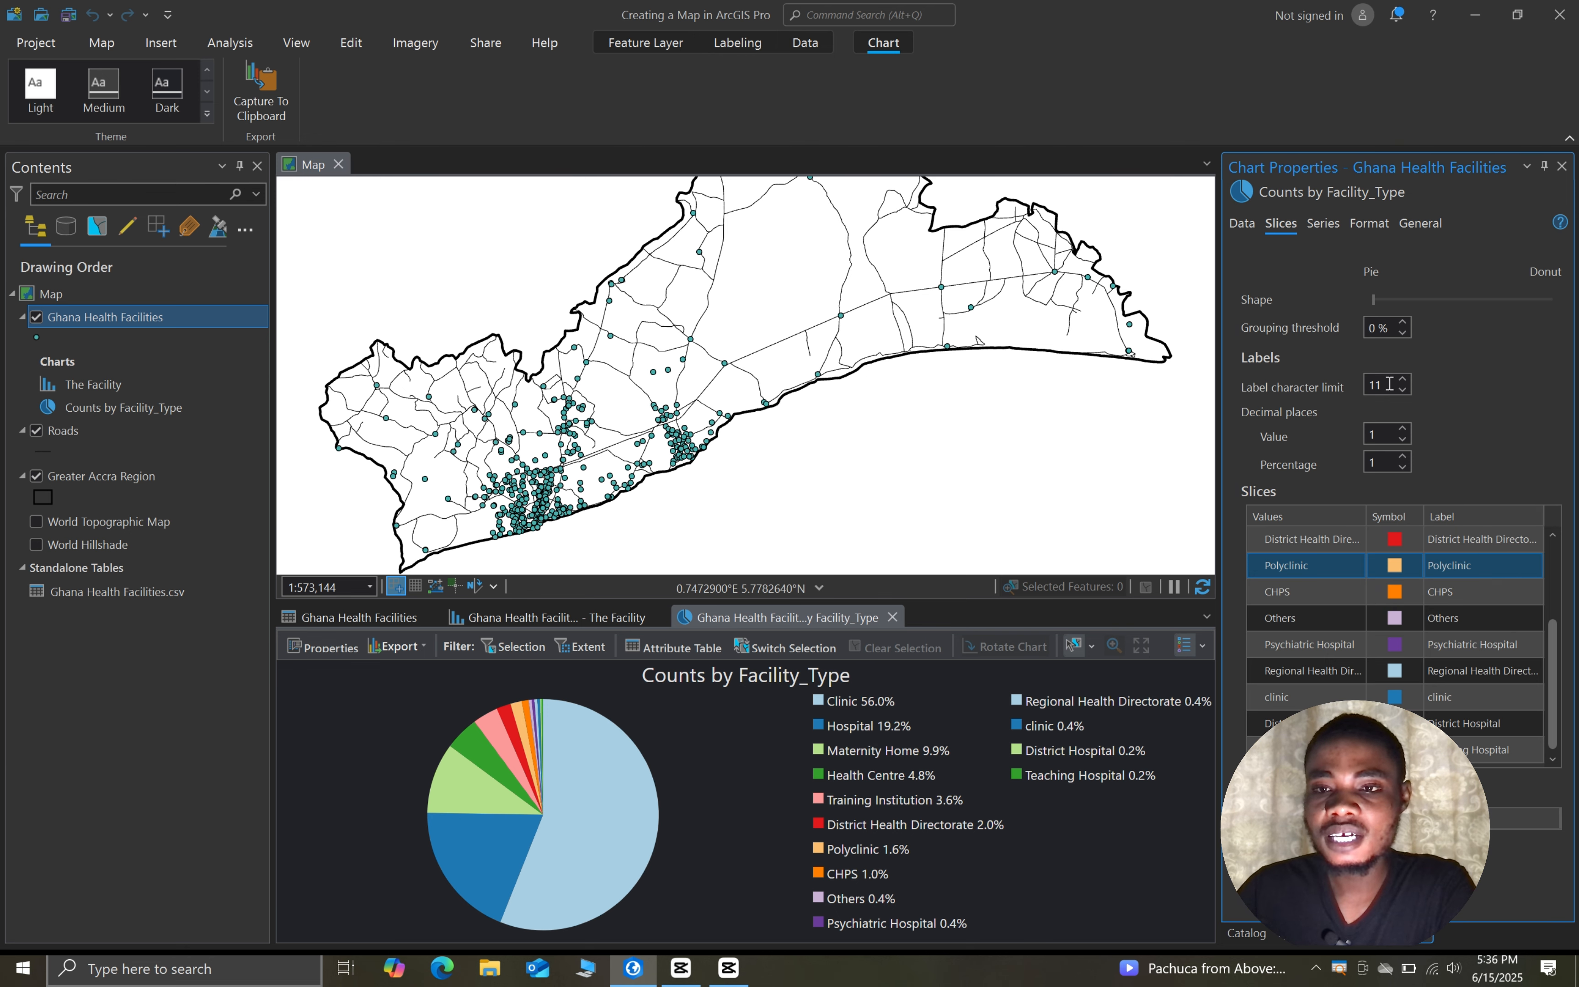
pyautogui.click(1370, 225)
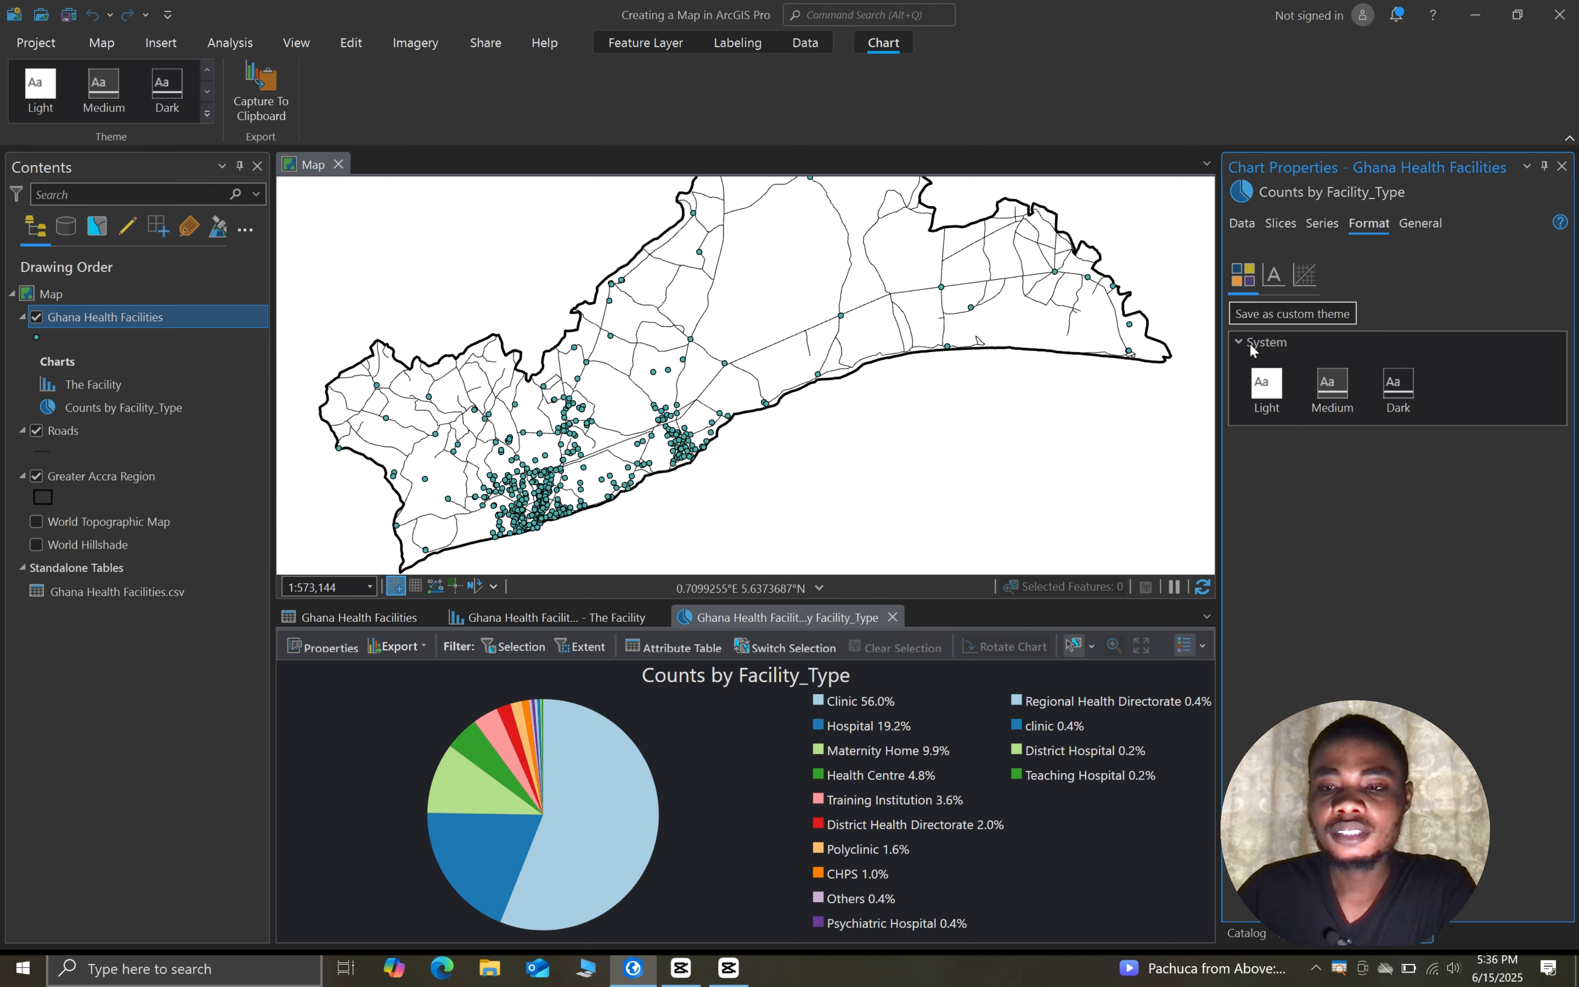
# Shorten the pie chart's title to "Facility_Type"
pyautogui.click(1419, 226)
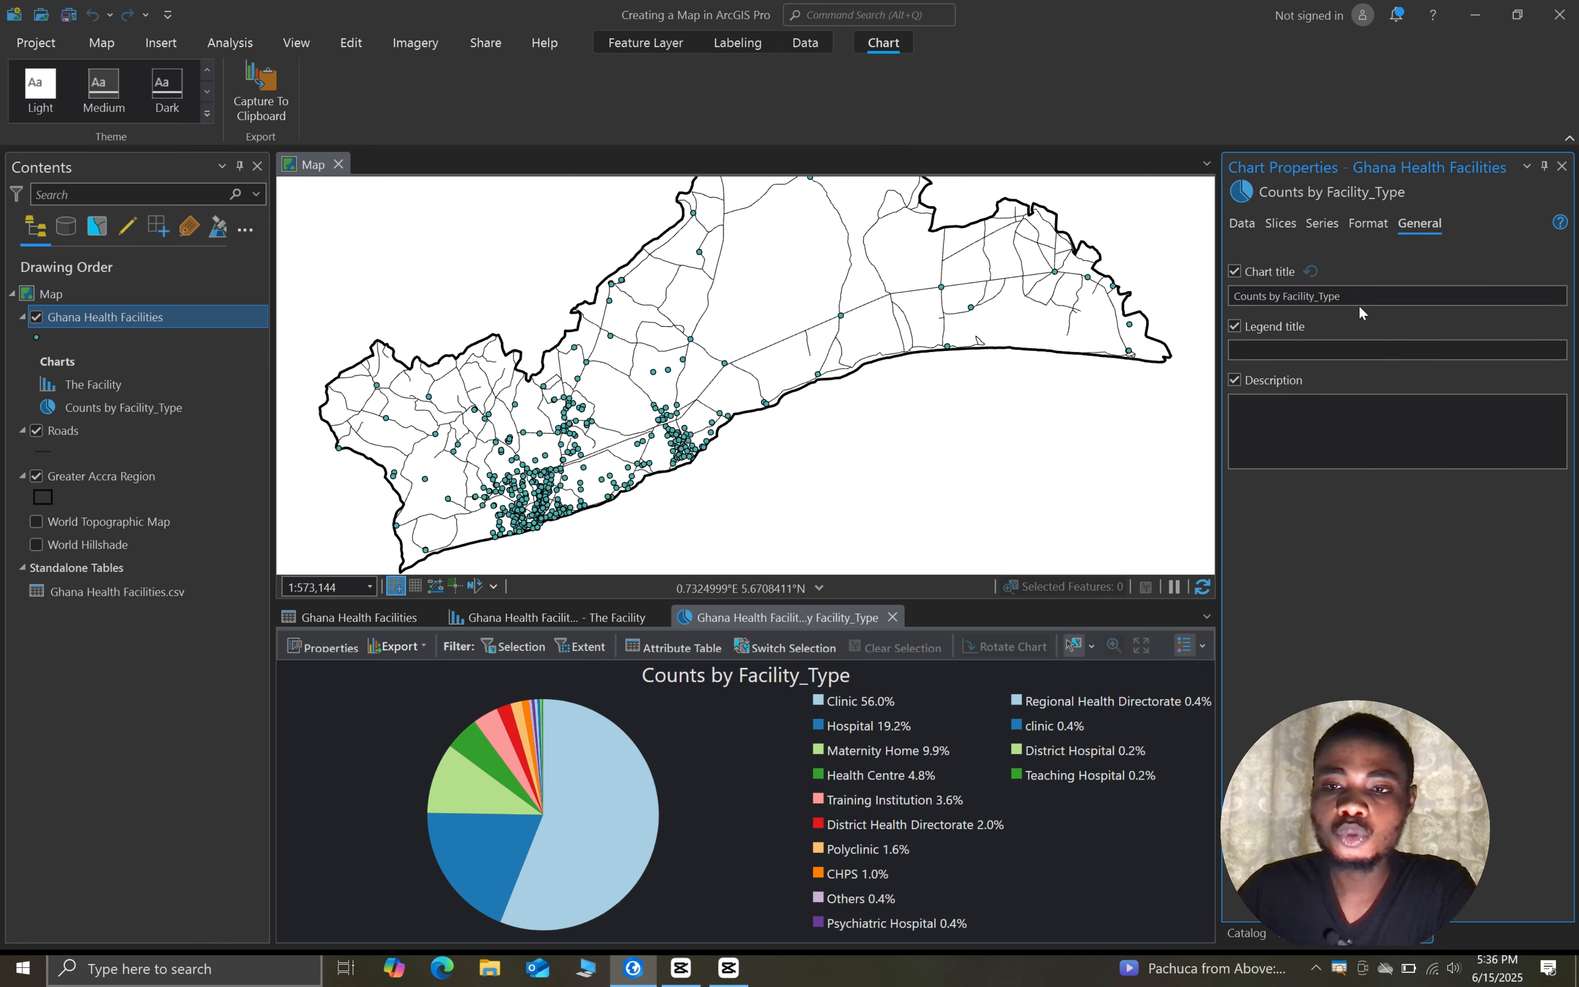
pyautogui.click(1340, 292)
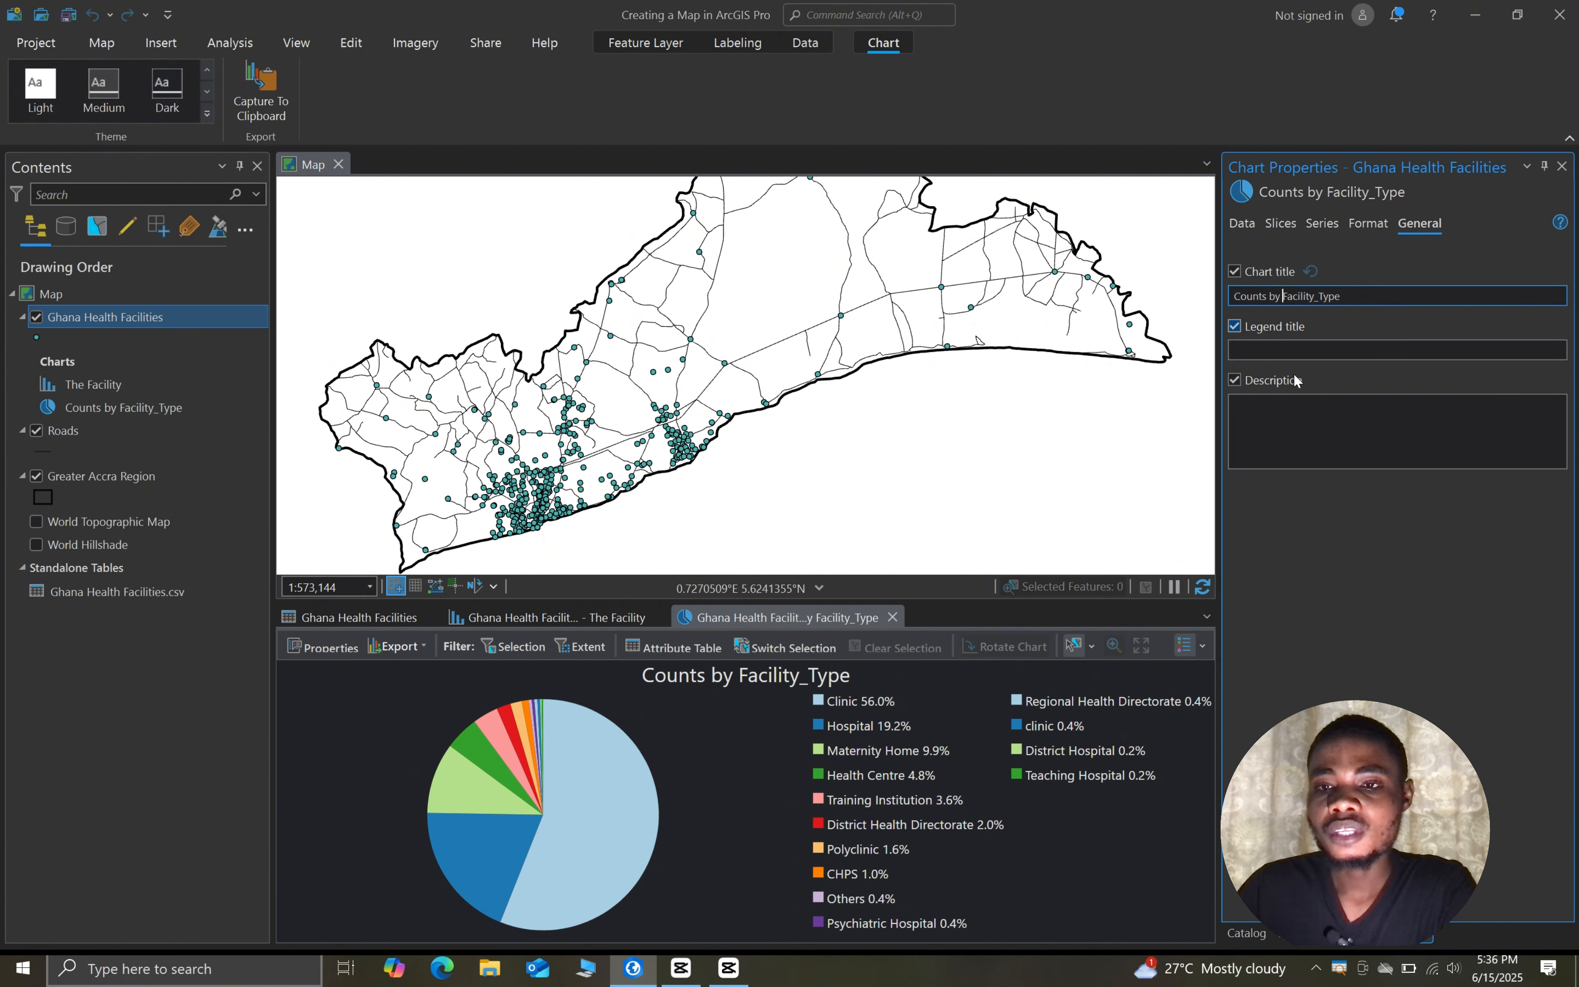
pyautogui.click(1283, 296)
pyautogui.press('BackSpace')
pyautogui.press('BackSpace')
pyautogui.press('BackSpace')
pyautogui.press('BackSpace')
pyautogui.press('BackSpace')
pyautogui.press('BackSpace')
pyautogui.press('BackSpace')
pyautogui.press('BackSpace')
pyautogui.press('BackSpace')
pyautogui.press('BackSpace')
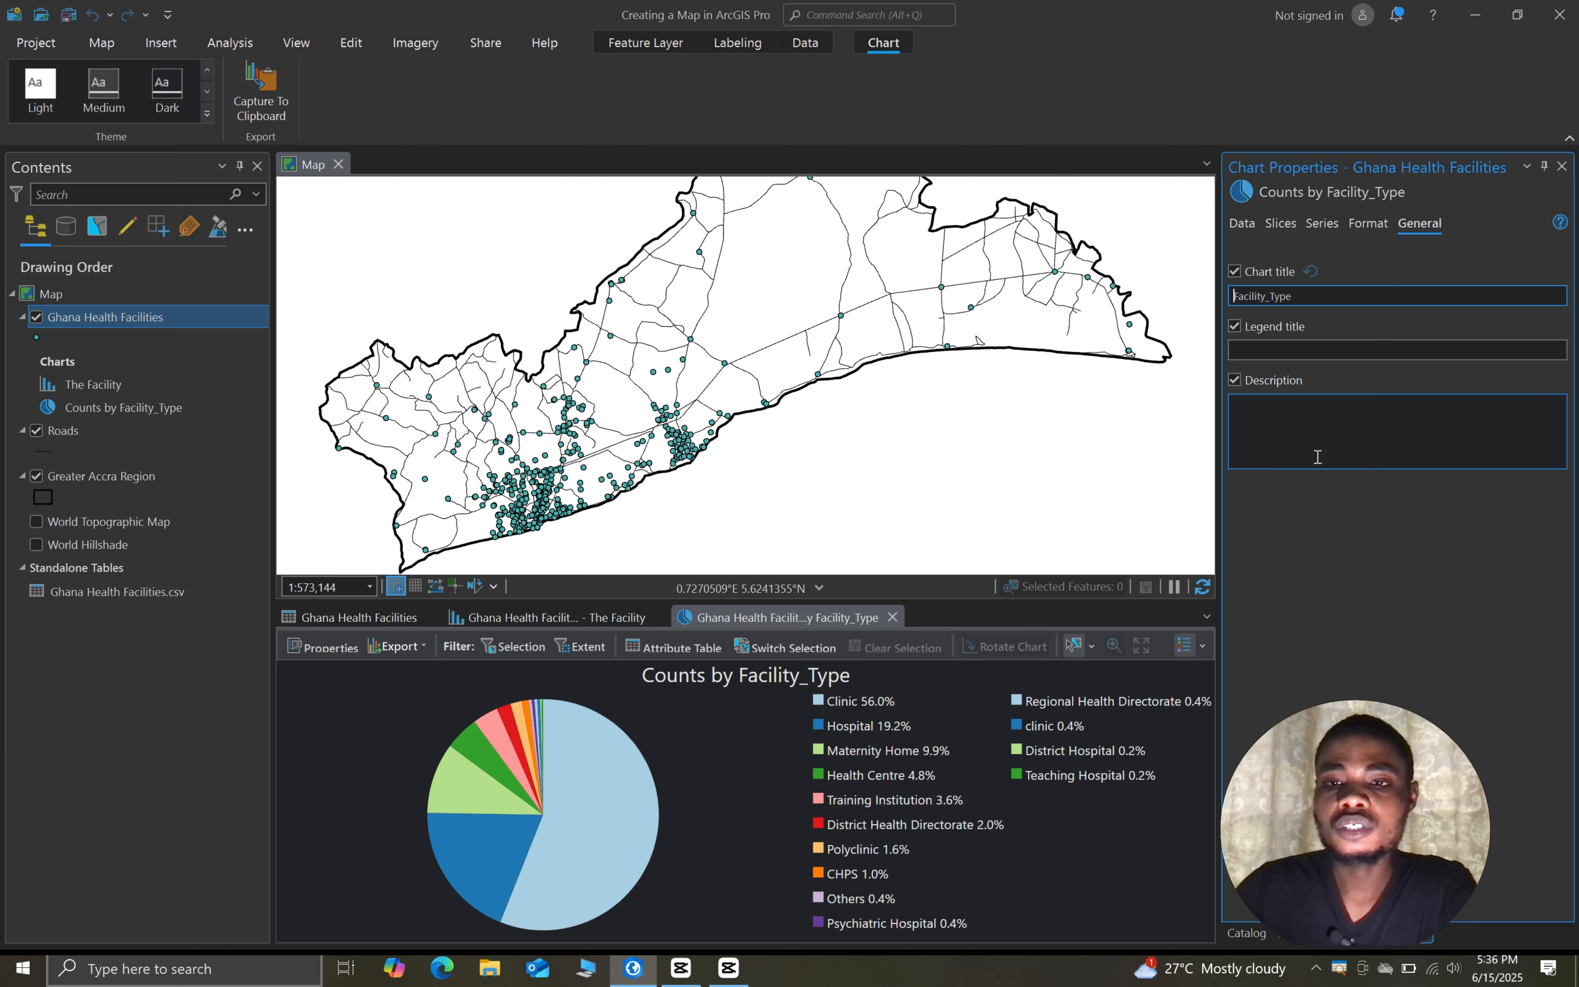
pyautogui.click(1329, 525)
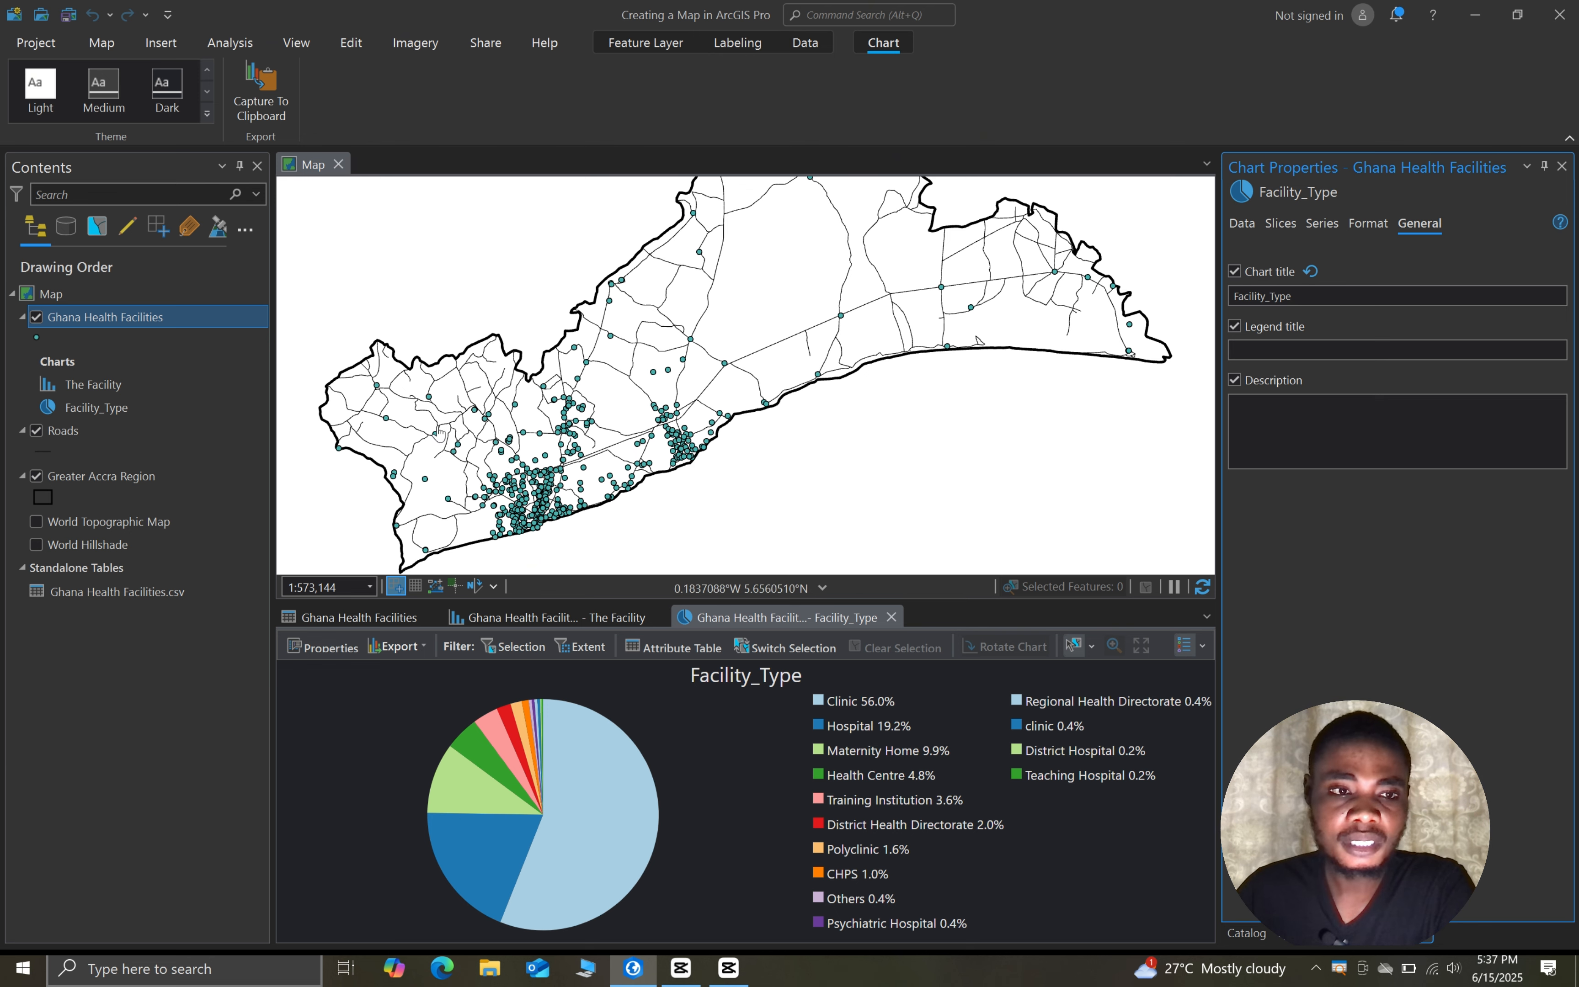
# Create a histogram from the Ghana Health Facilities layer
pyautogui.rightClick(97, 317)
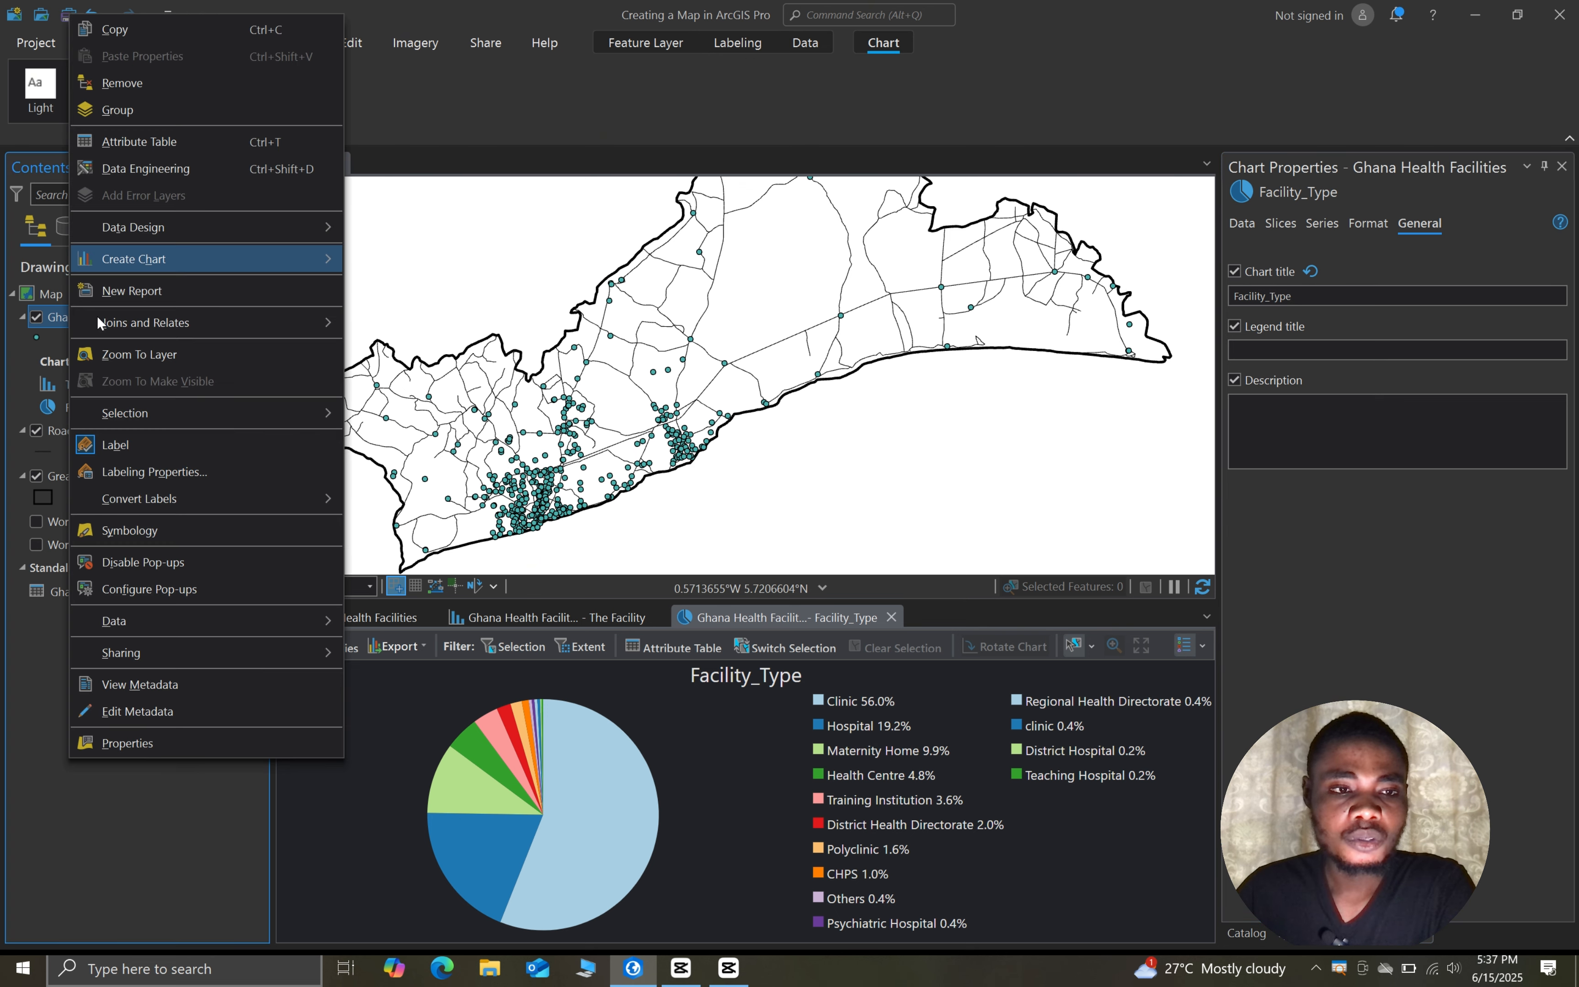
pyautogui.moveTo(172, 256)
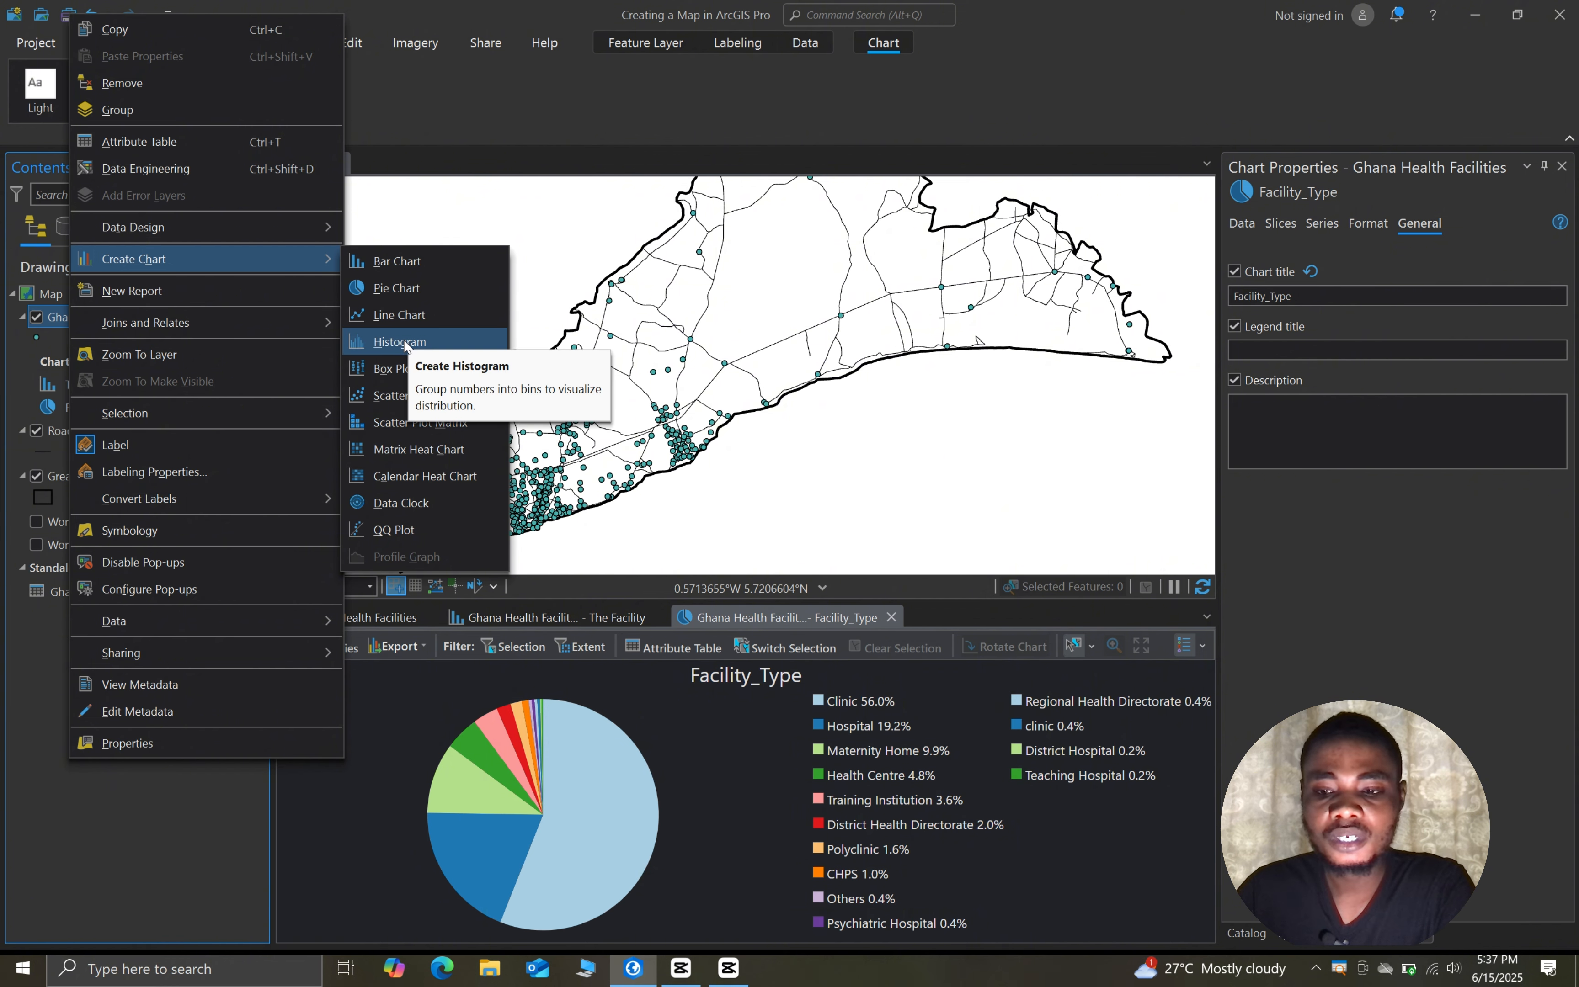
pyautogui.click(653, 373)
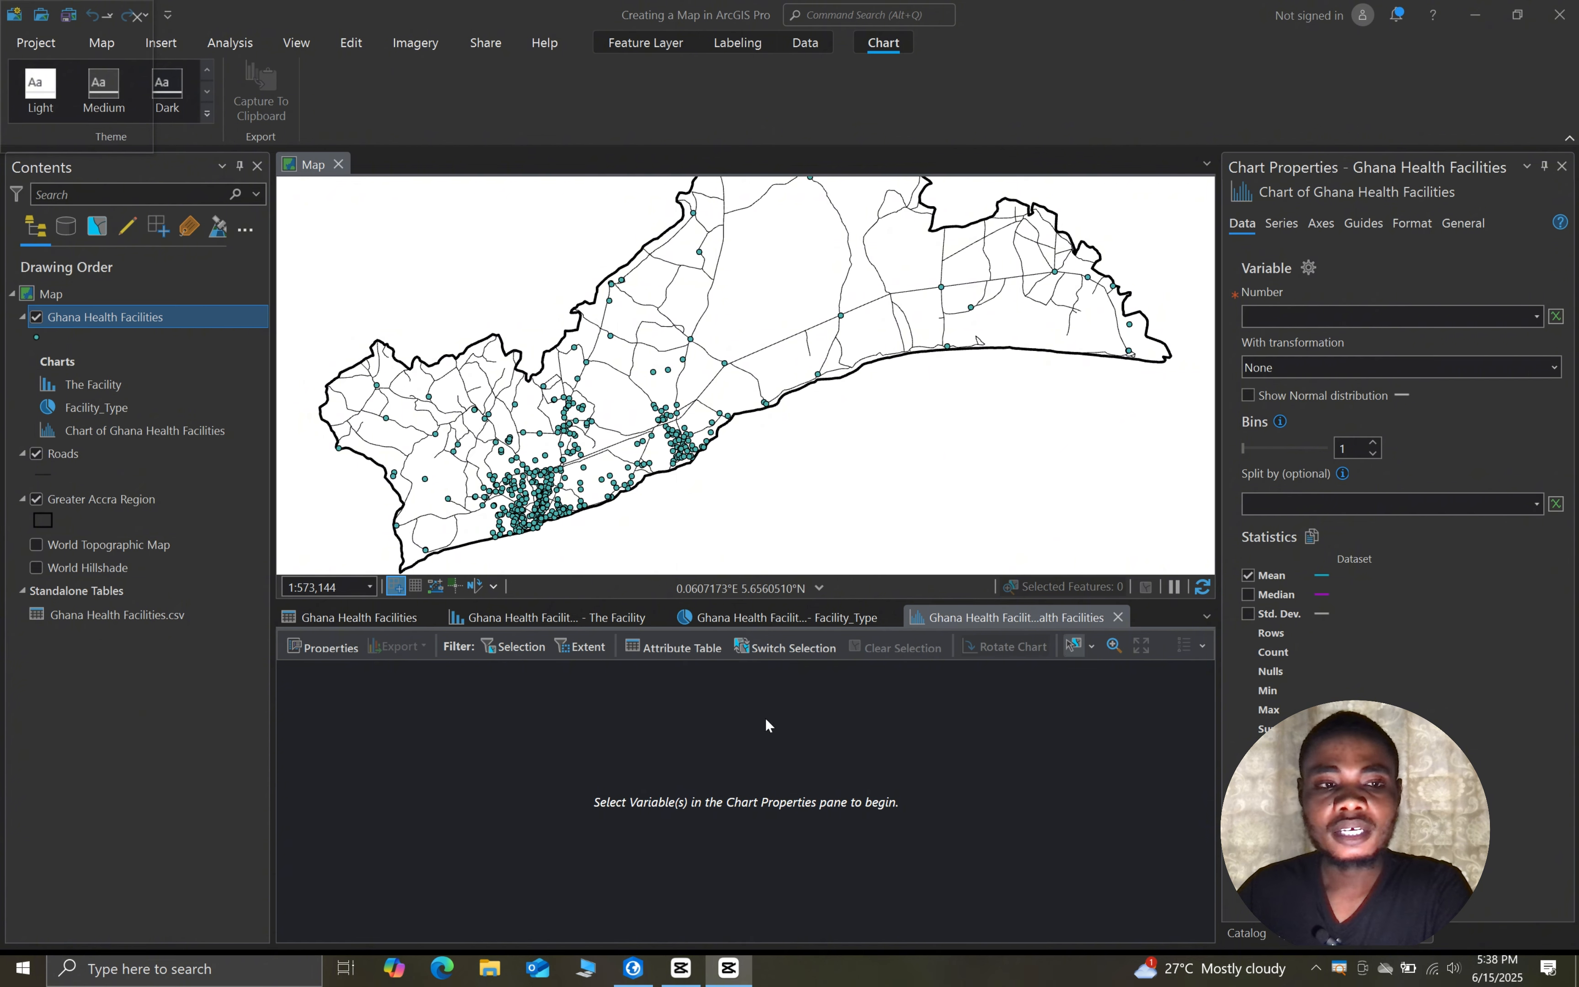
# Check the coordinate fields in the attribute table and set the histogram's number variable to Latitude
pyautogui.click(365, 618)
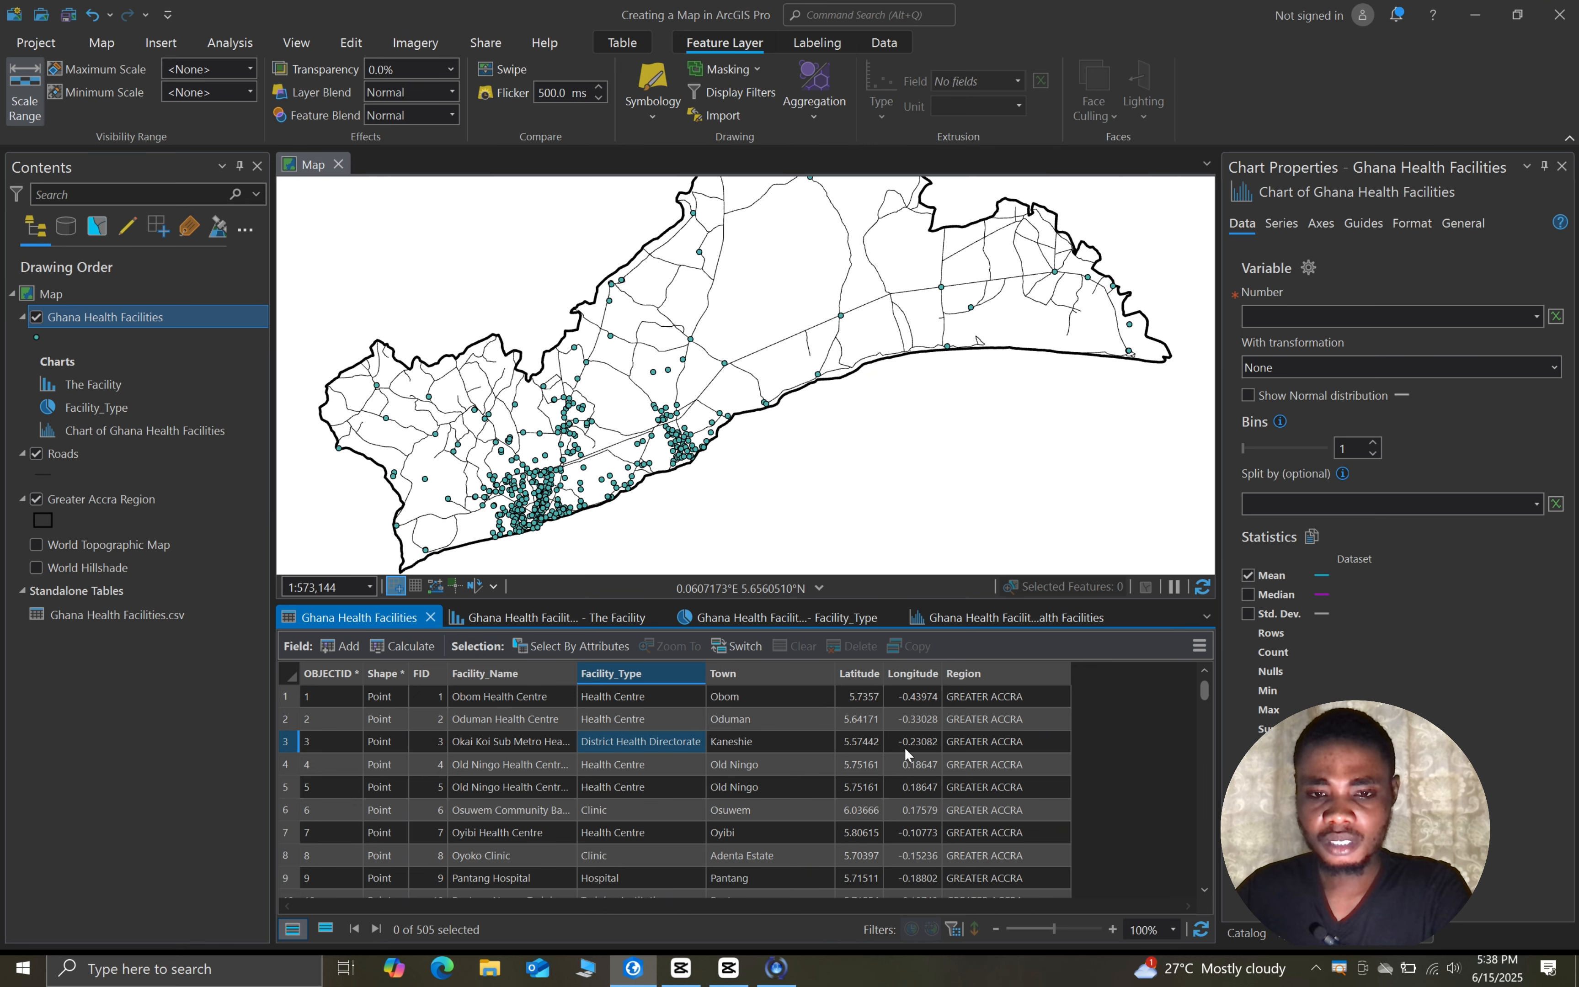
pyautogui.doubleClick(881, 675)
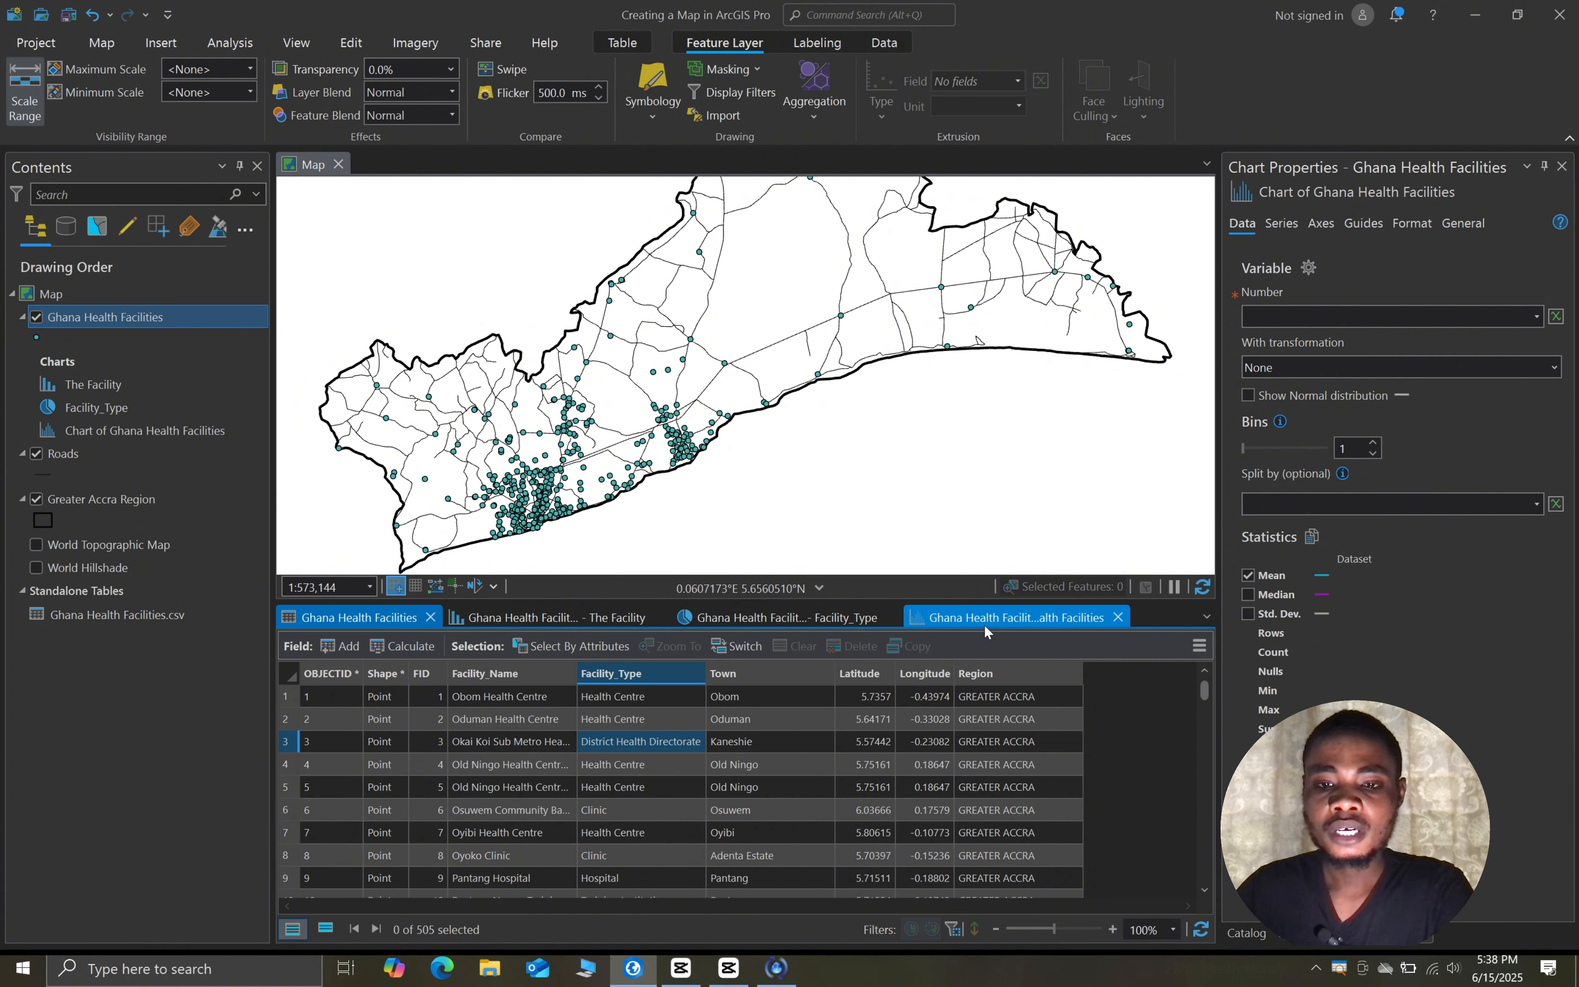
pyautogui.click(998, 617)
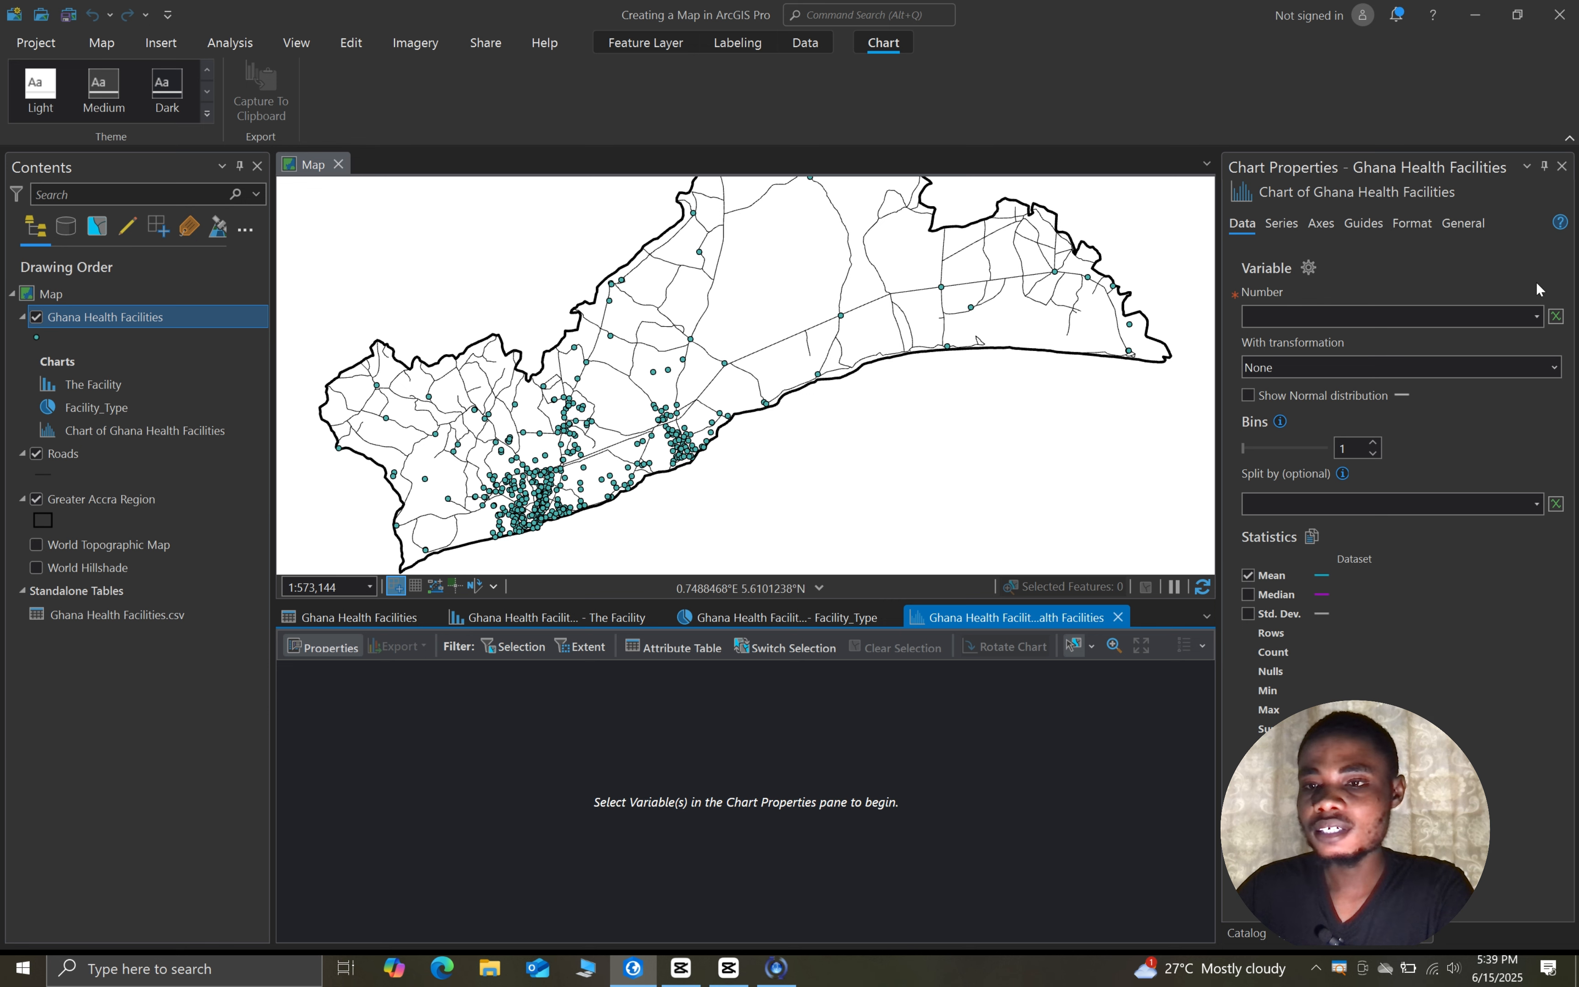
pyautogui.click(1536, 317)
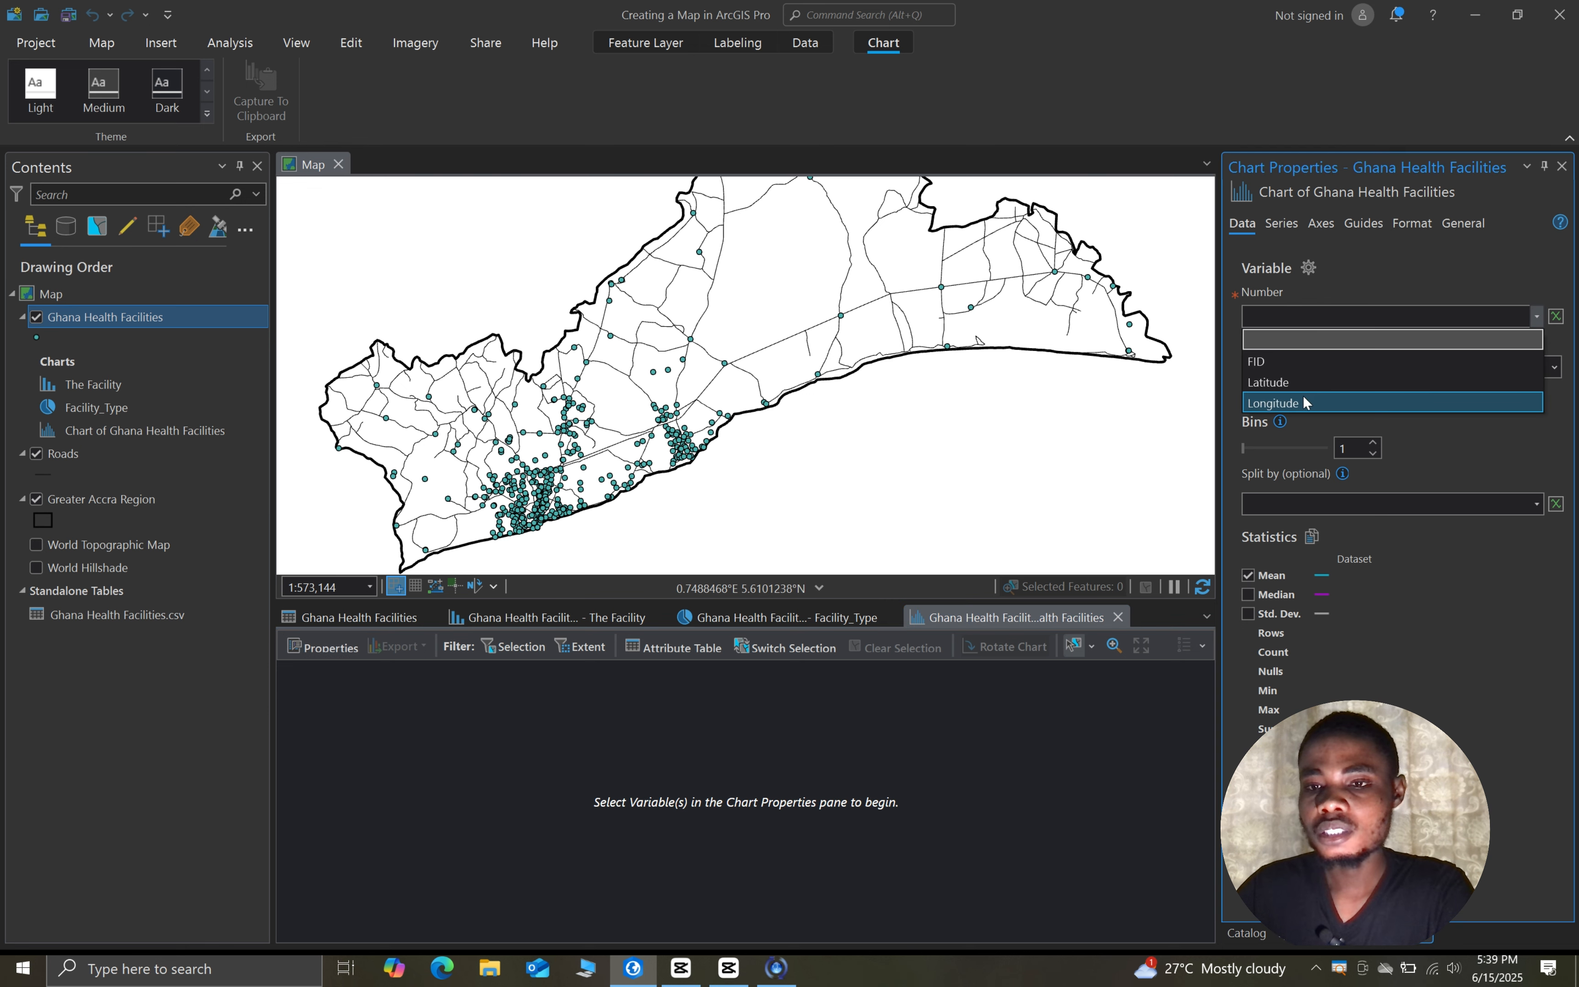
pyautogui.click(1317, 384)
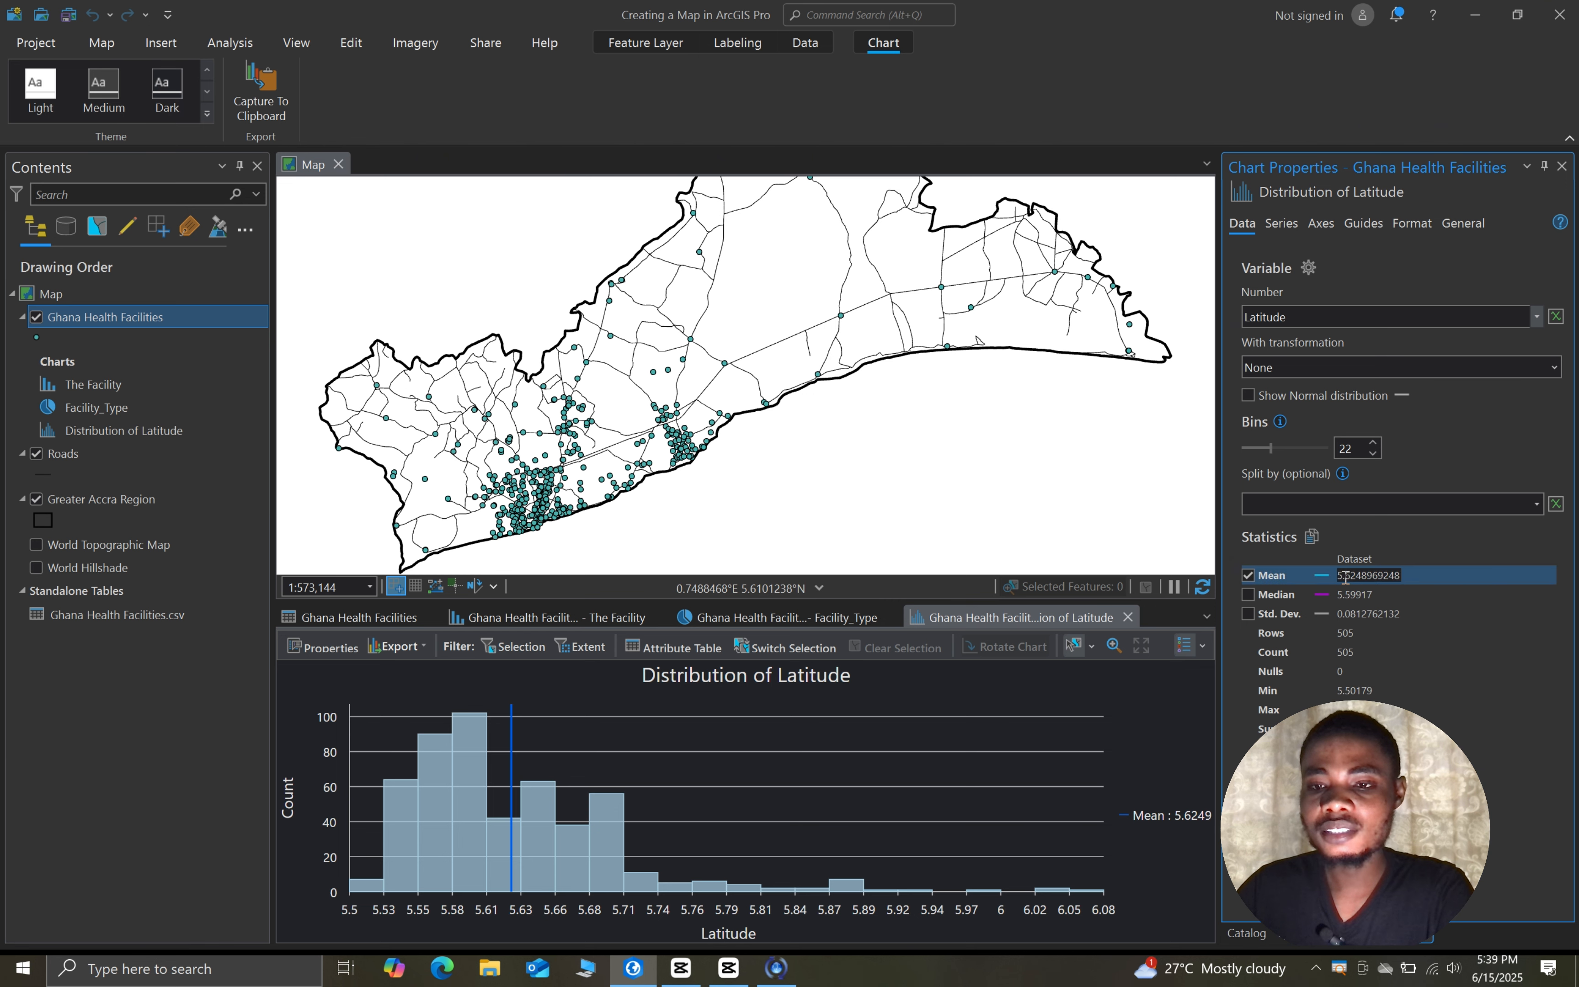
# Turn the mean line on the latitude histogram off and back on, and highlight the mean value in the statistics
pyautogui.click(1249, 576)
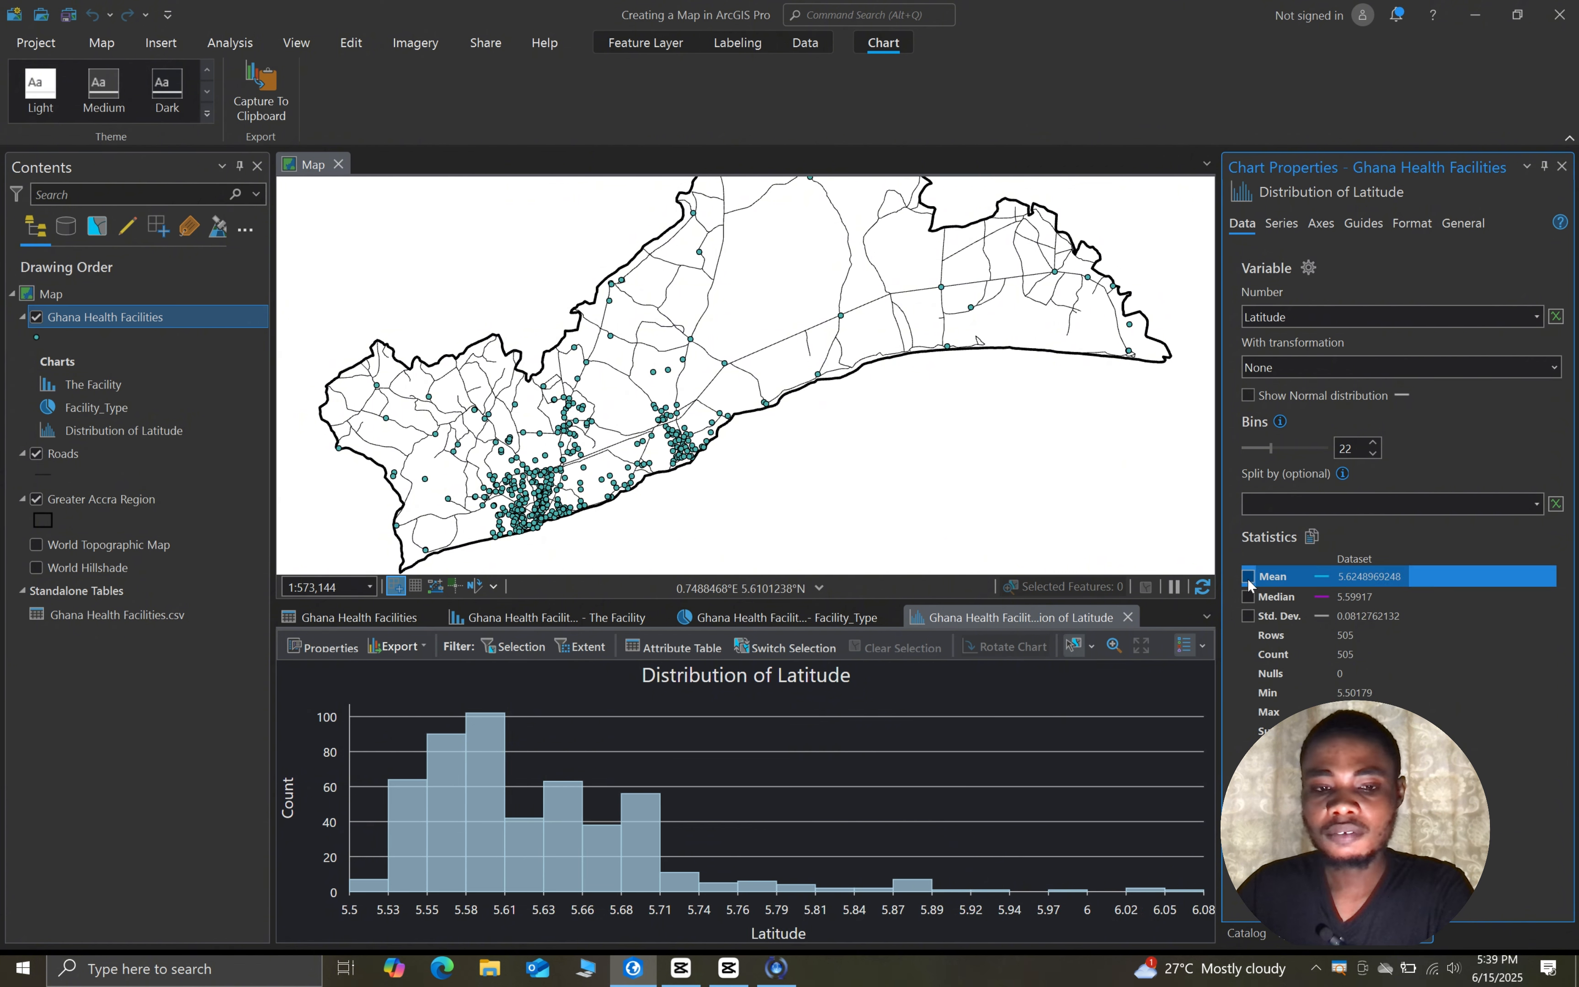
pyautogui.click(1248, 576)
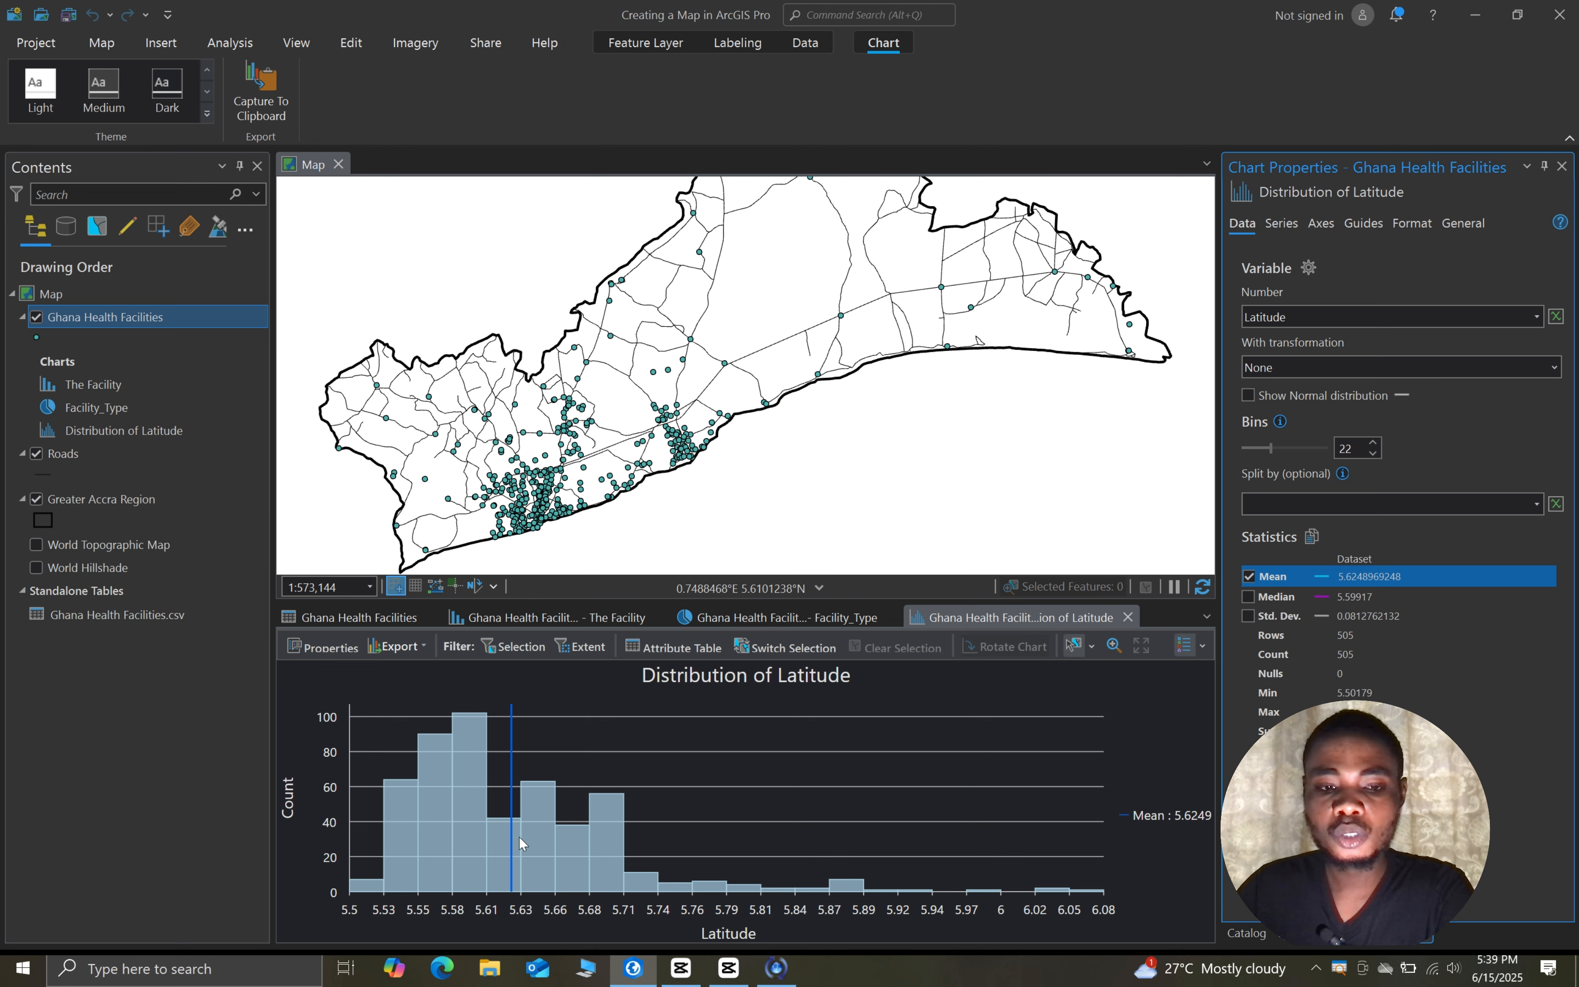
pyautogui.click(1361, 576)
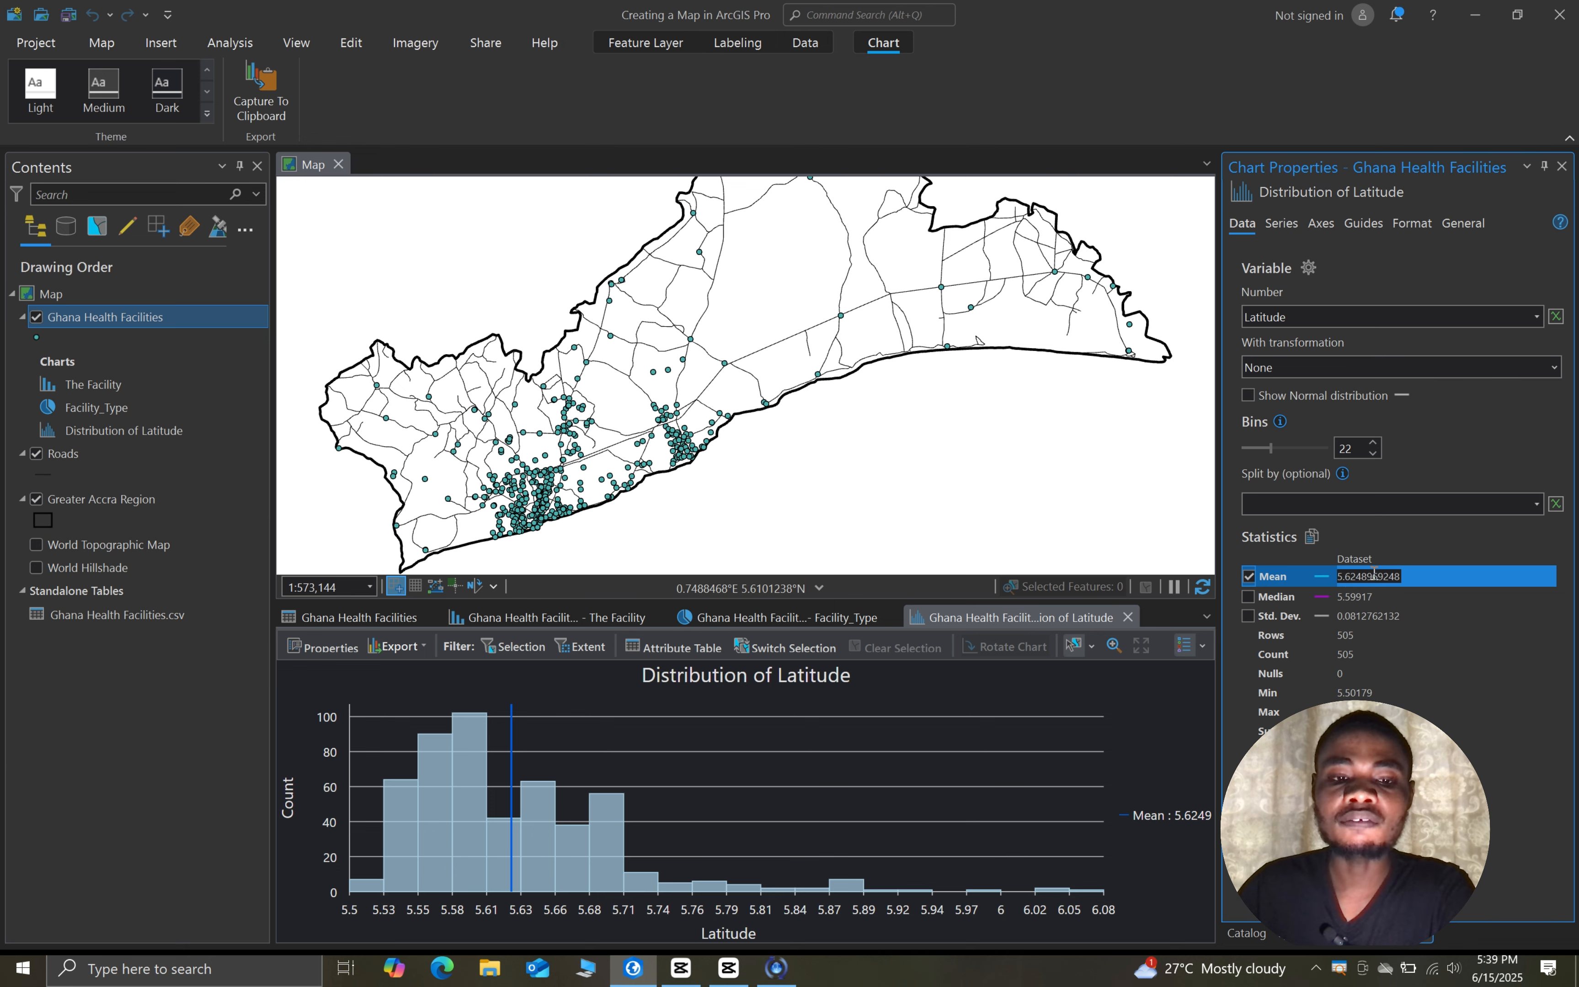
# Show the median line and normal distribution curve on the latitude histogram, and briefly turn its standard deviation lines on and off
pyautogui.click(859, 882)
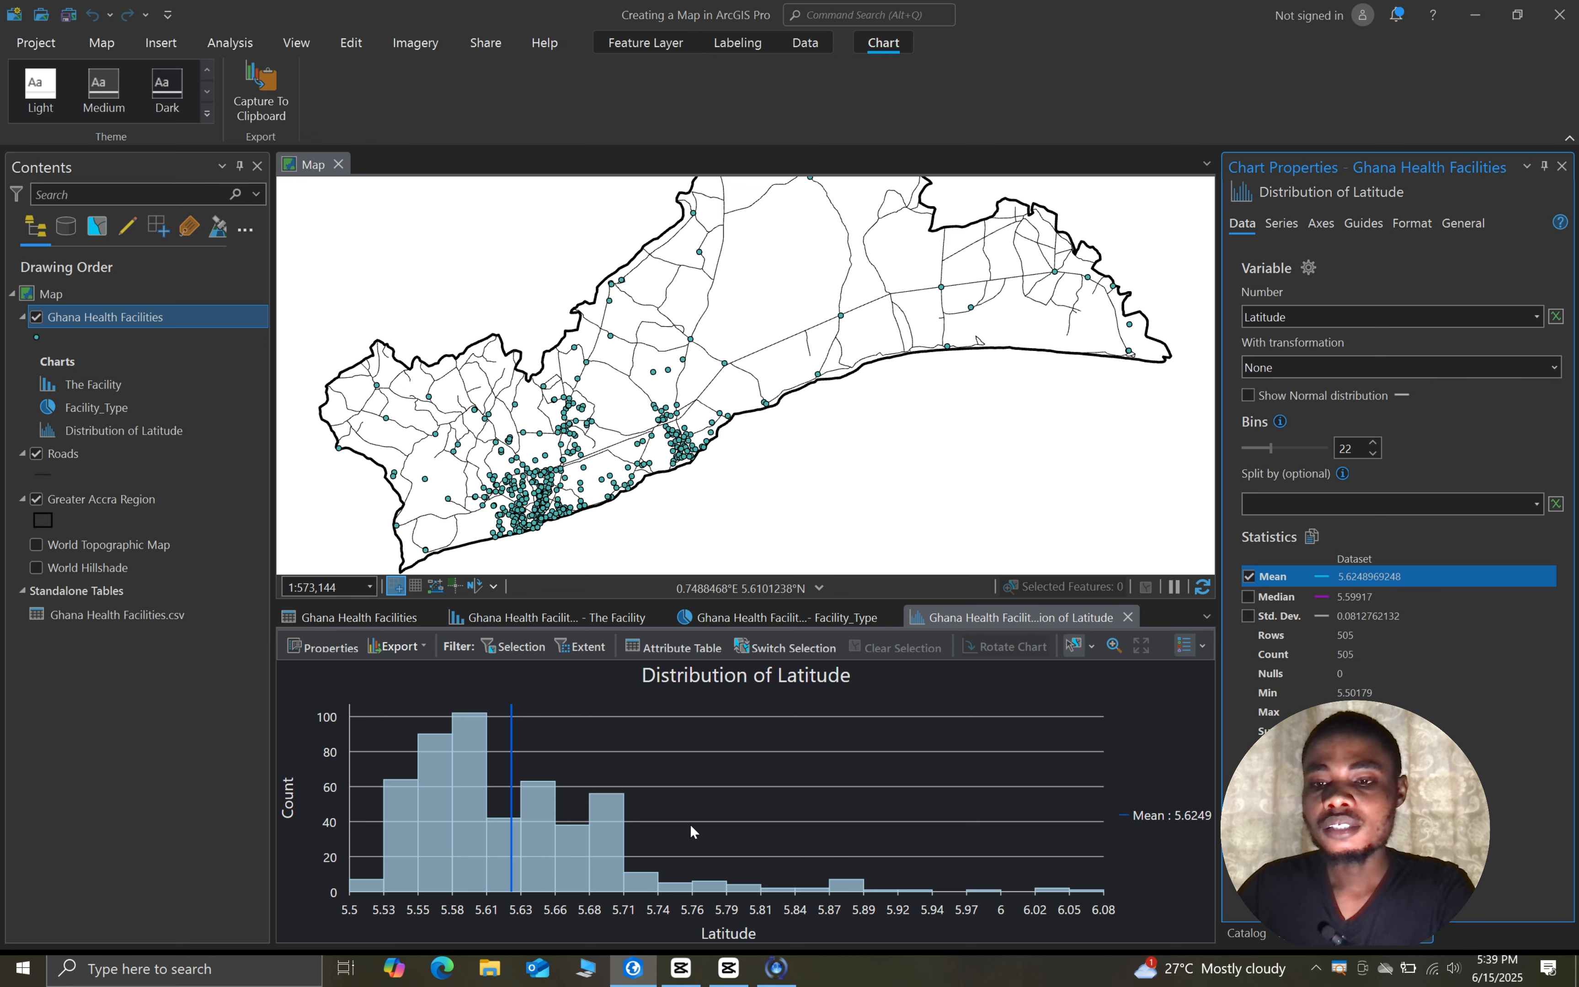
pyautogui.click(1249, 598)
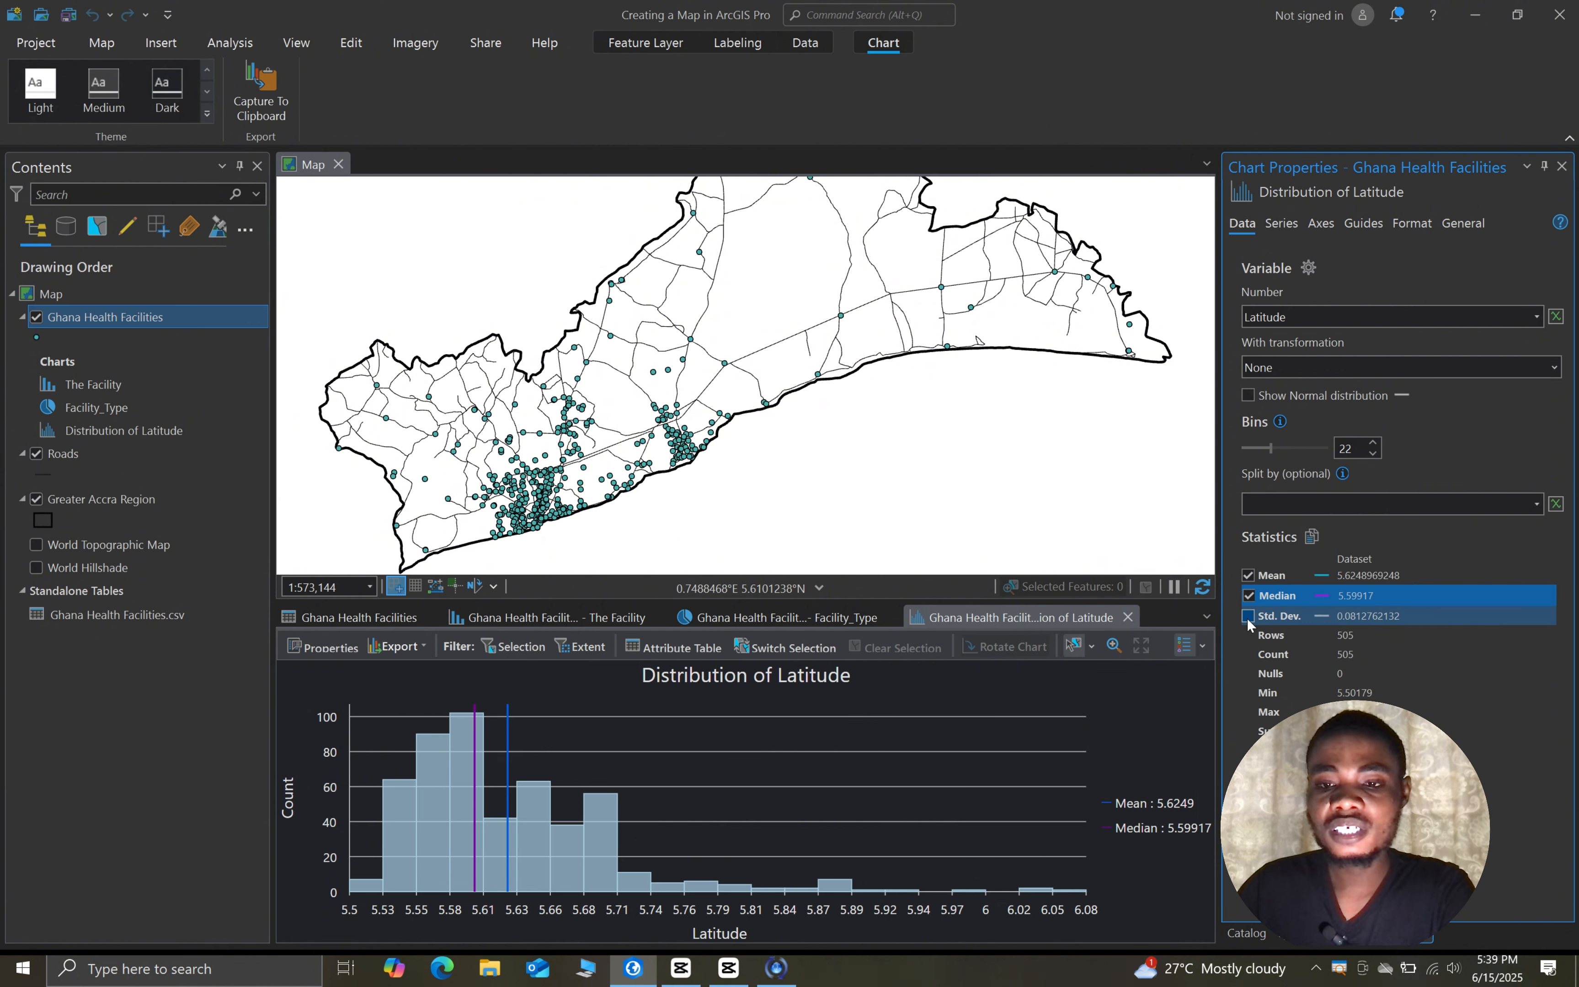
pyautogui.click(1248, 617)
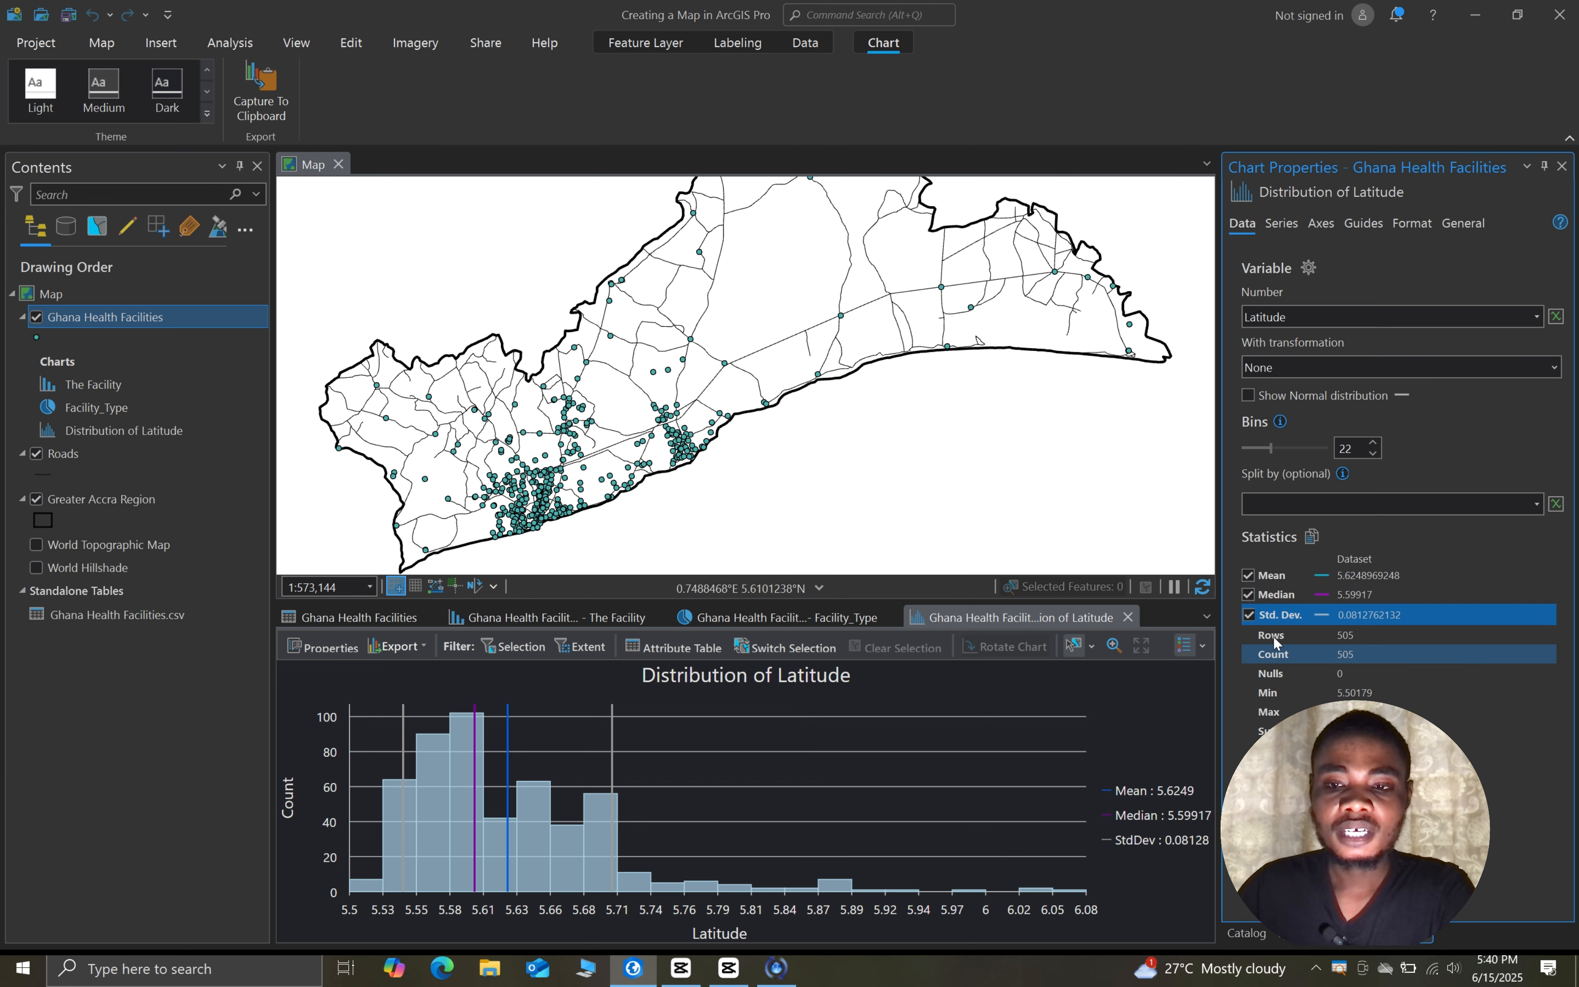
pyautogui.click(1347, 616)
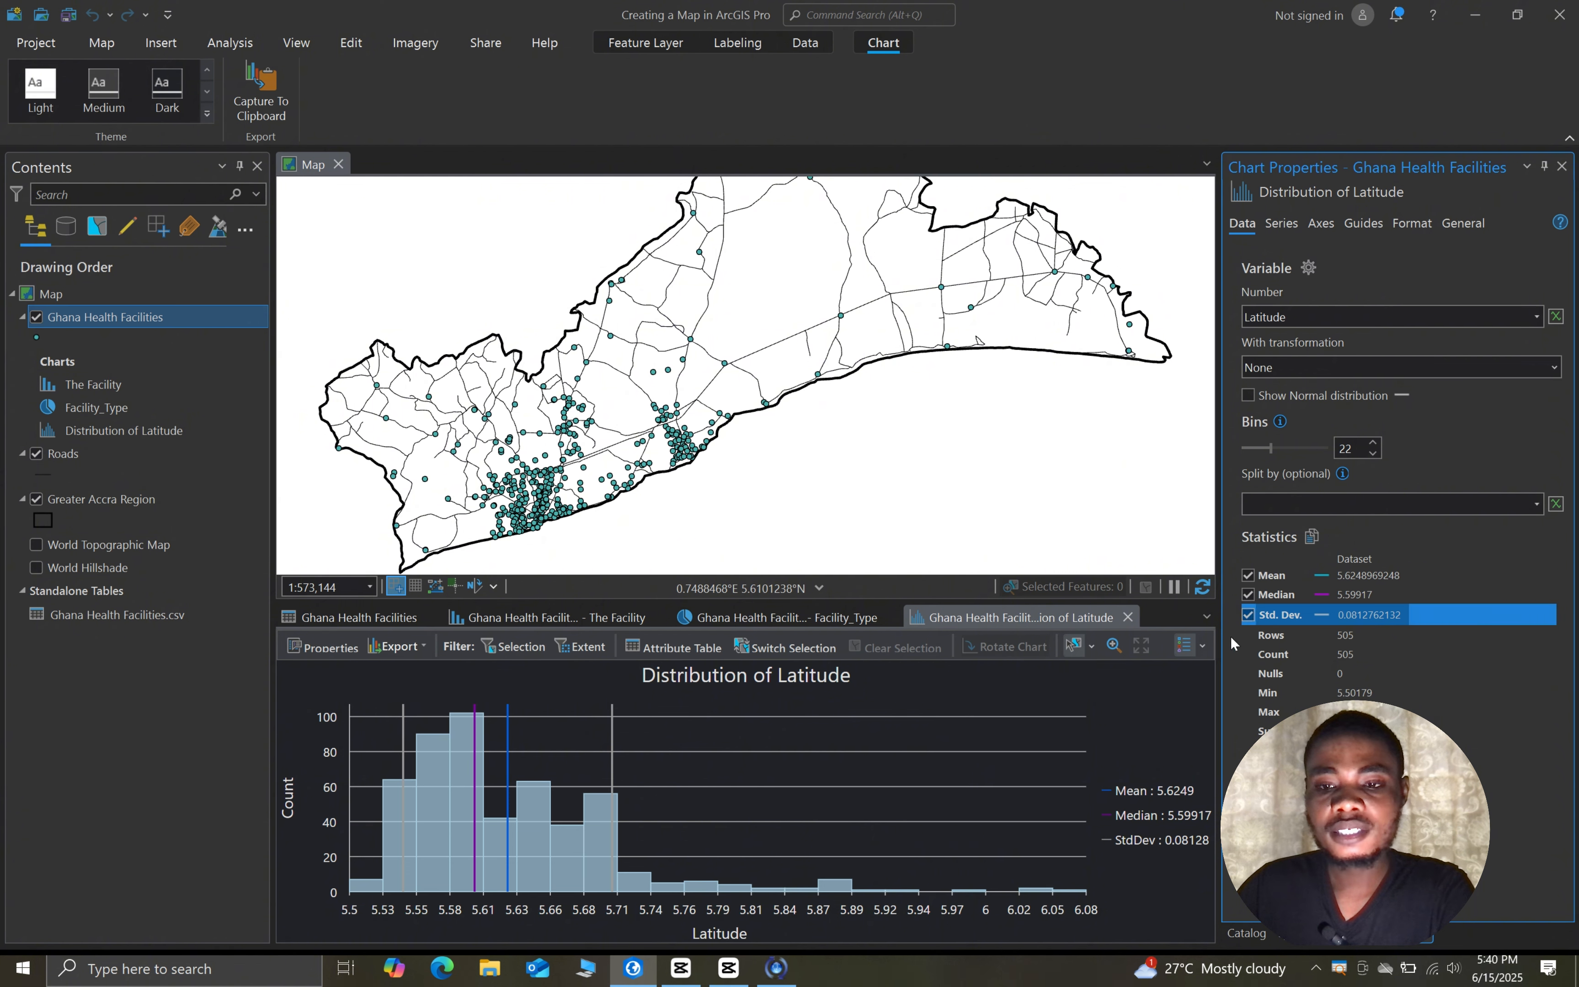
pyautogui.click(1249, 616)
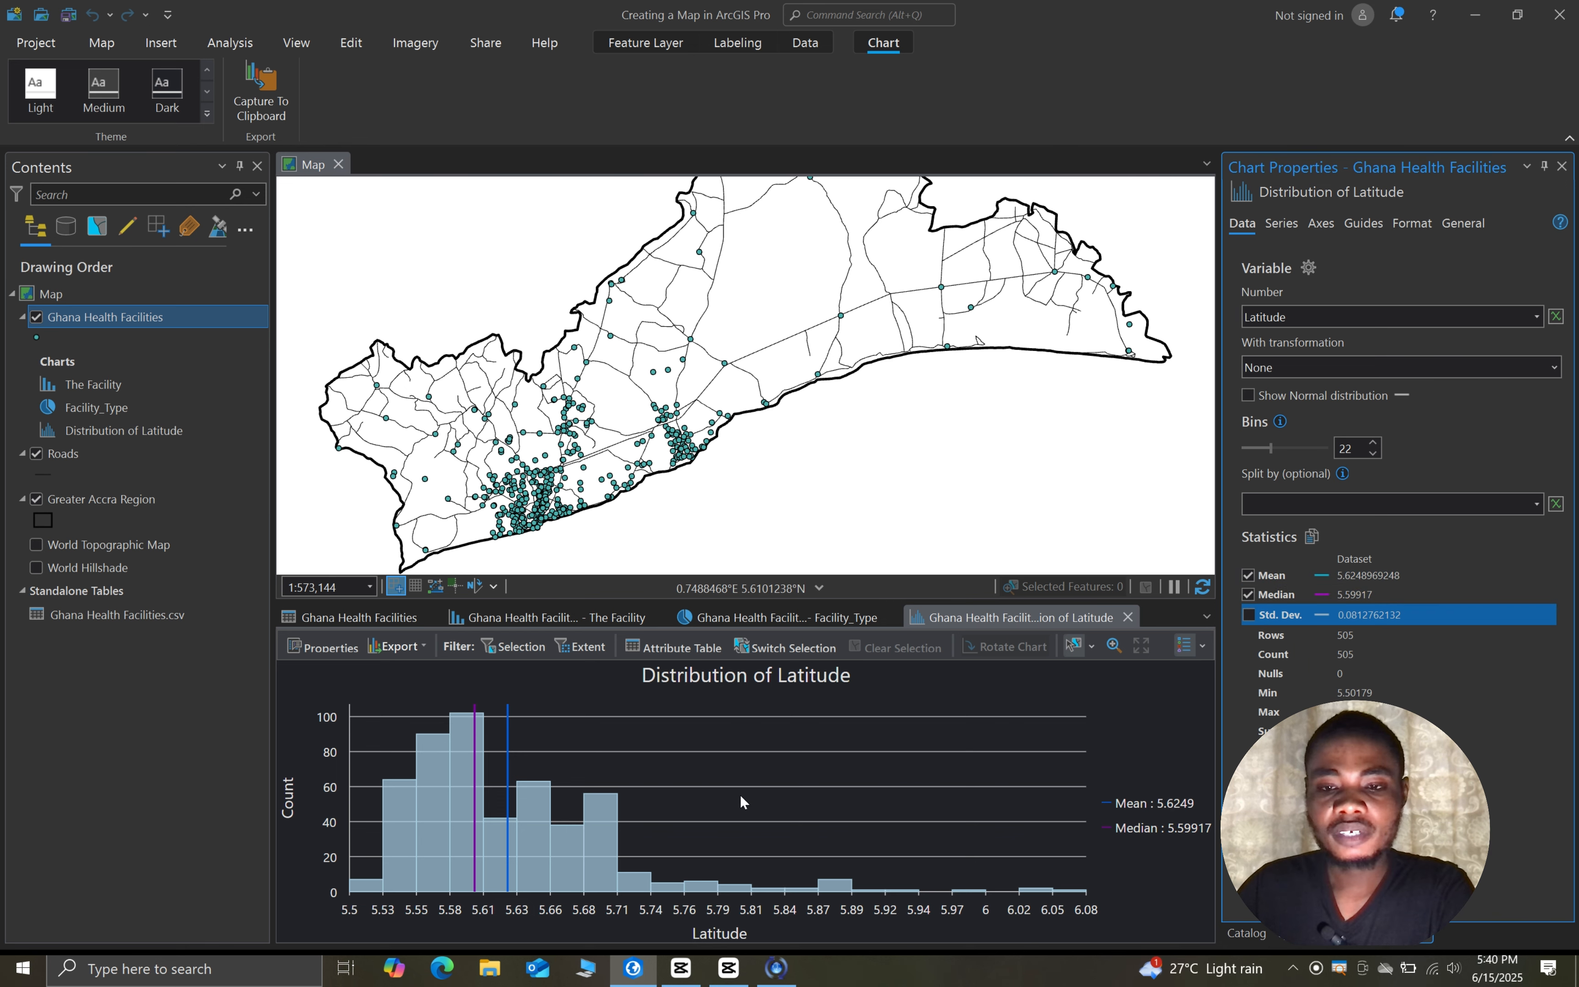
pyautogui.click(1301, 604)
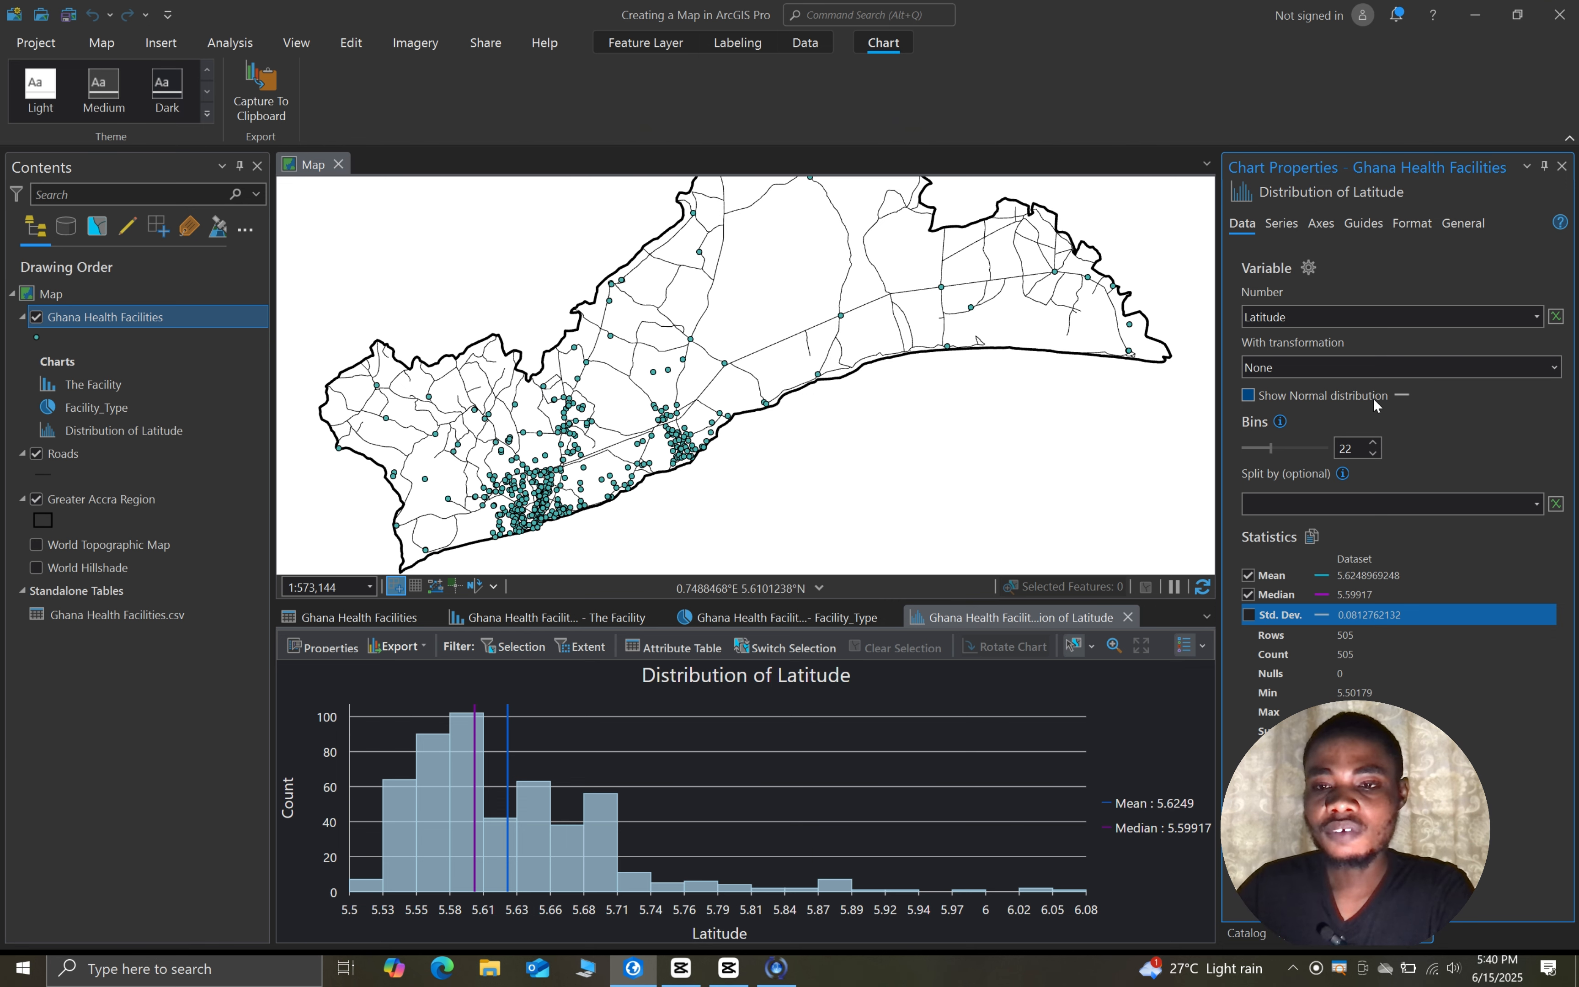
pyautogui.click(1248, 395)
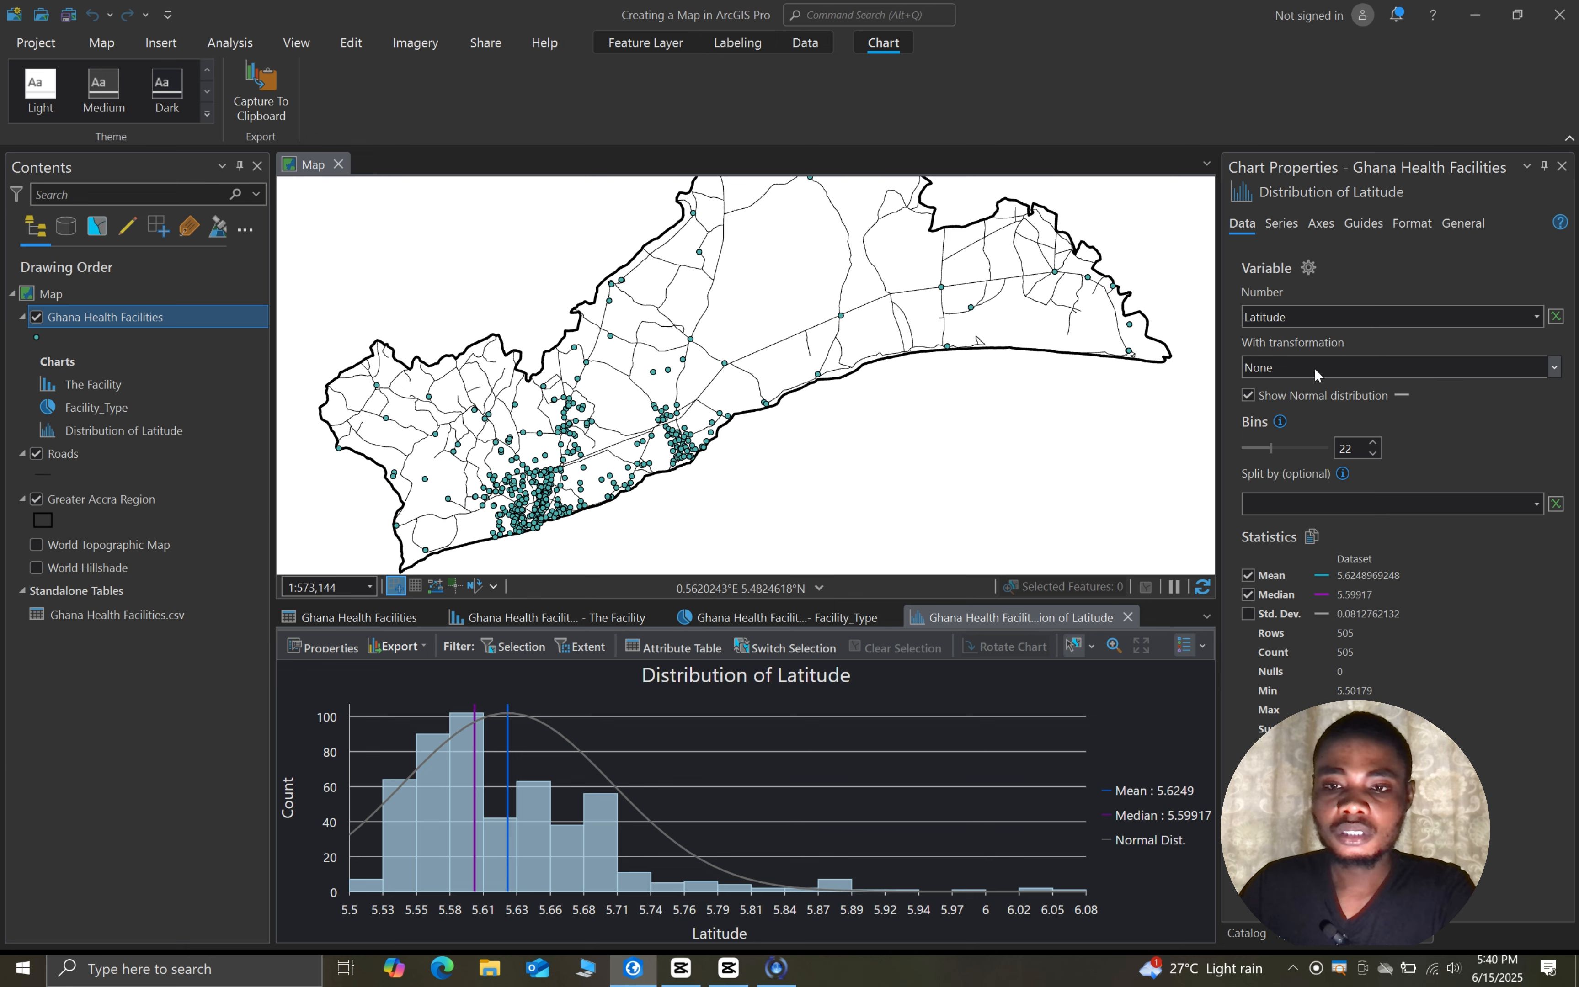
# Try the Logarithmic and Inverse transformations on the histogram's Latitude variable and return the transformation to None
pyautogui.click(1555, 368)
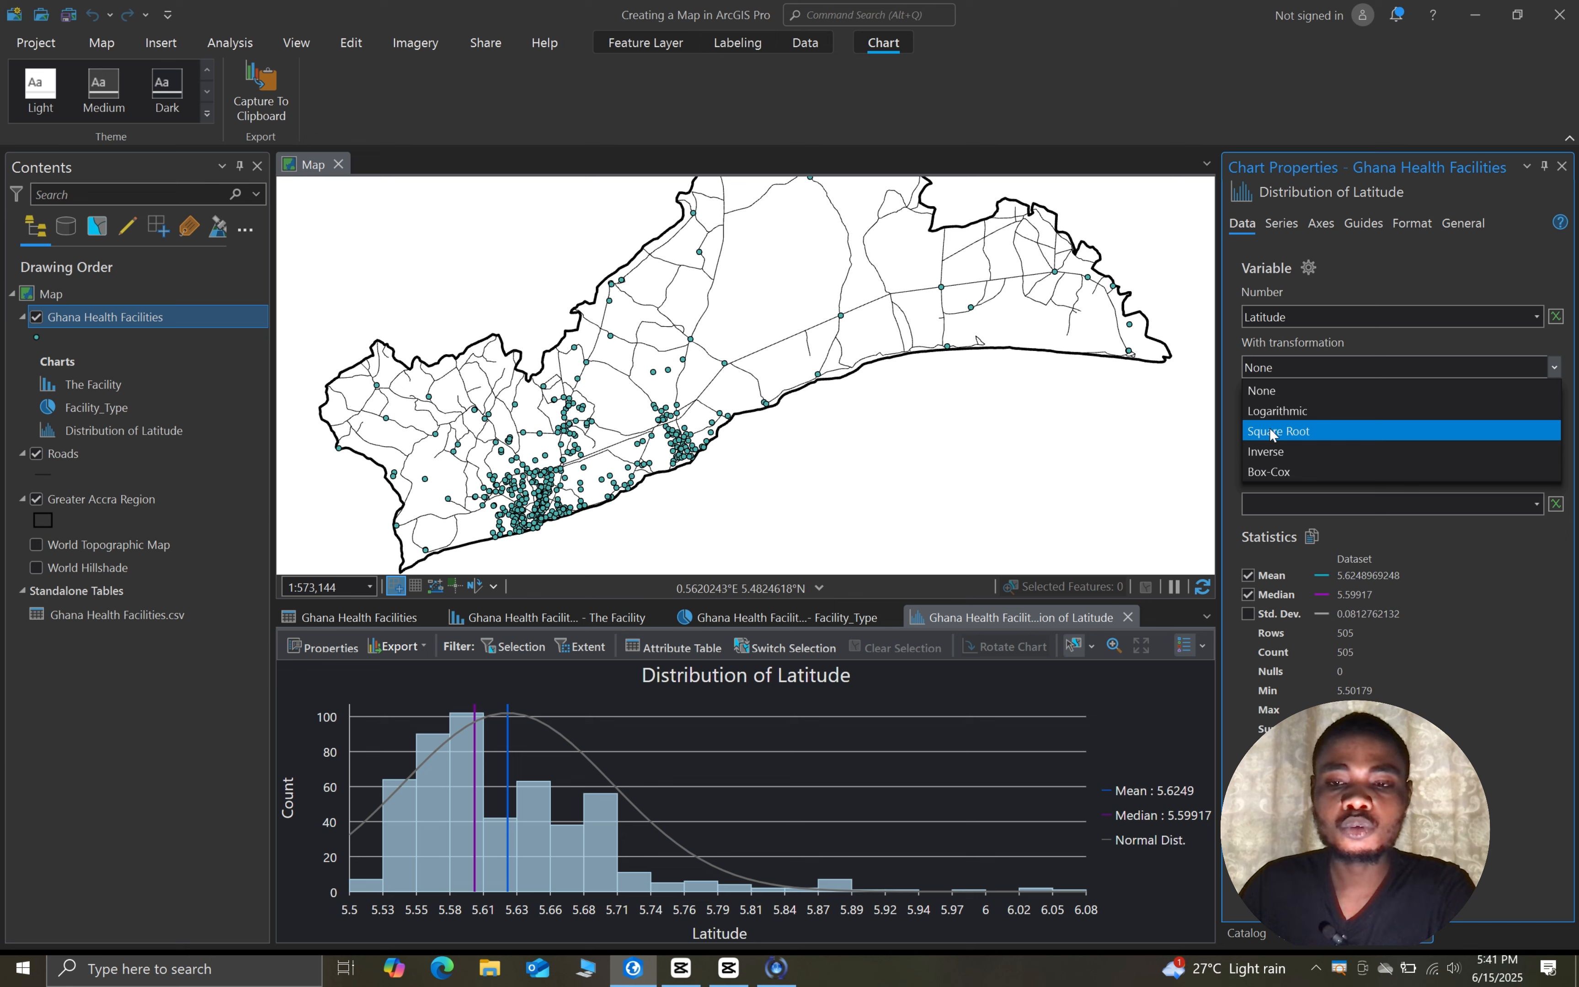
pyautogui.click(1300, 414)
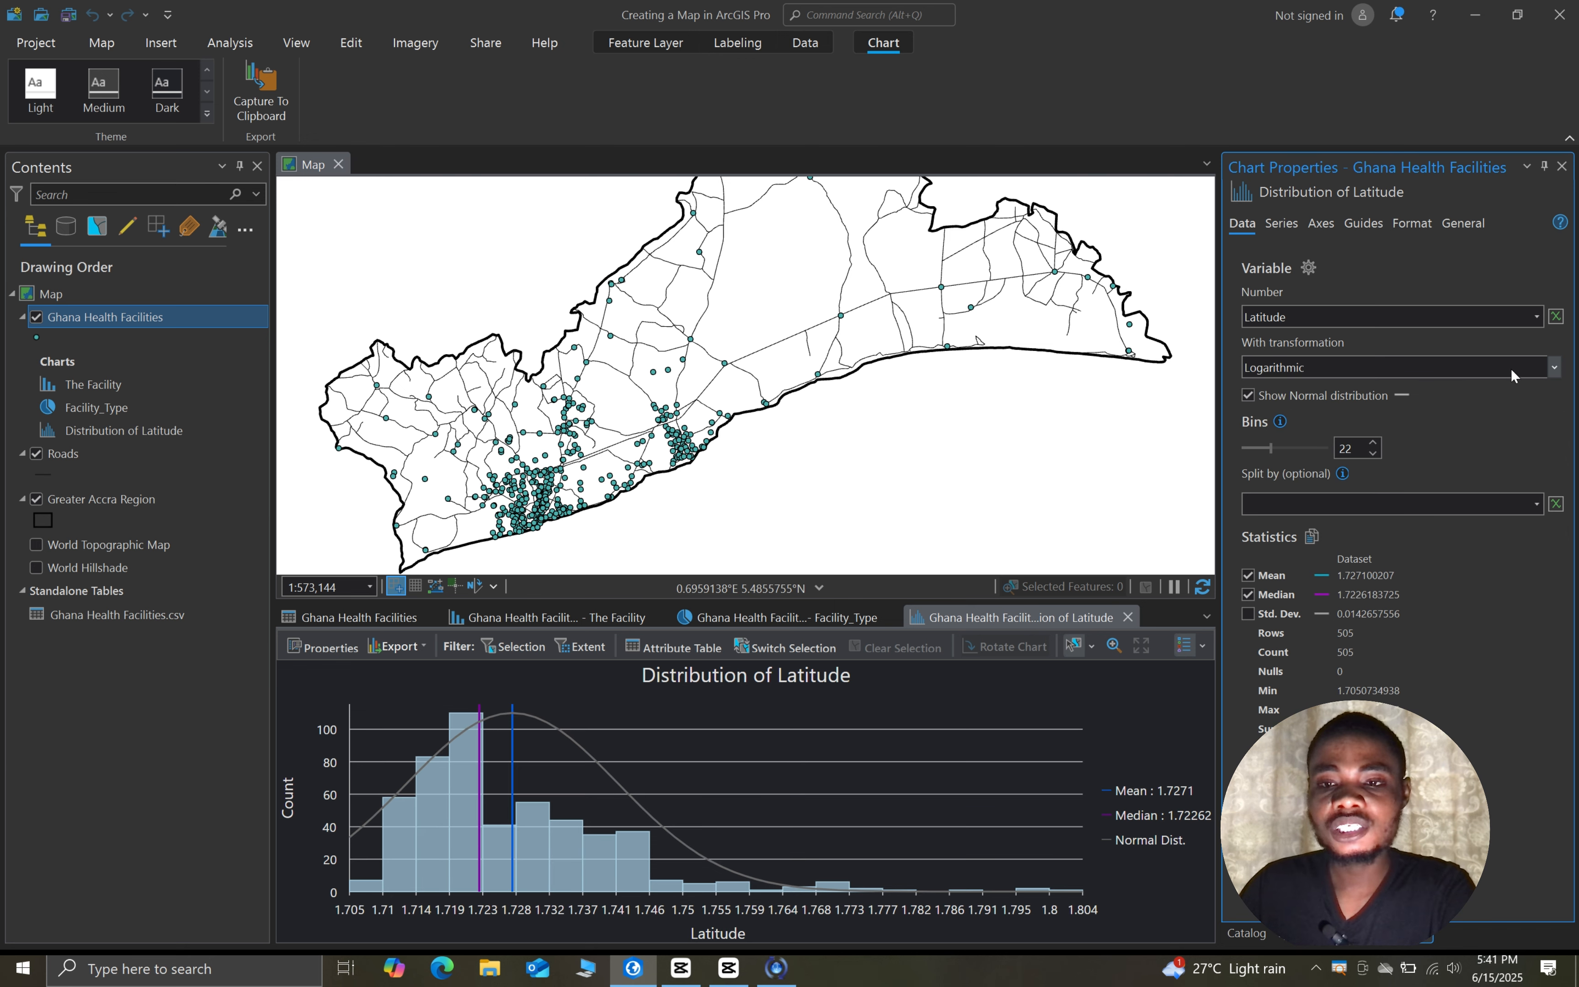
pyautogui.click(1552, 370)
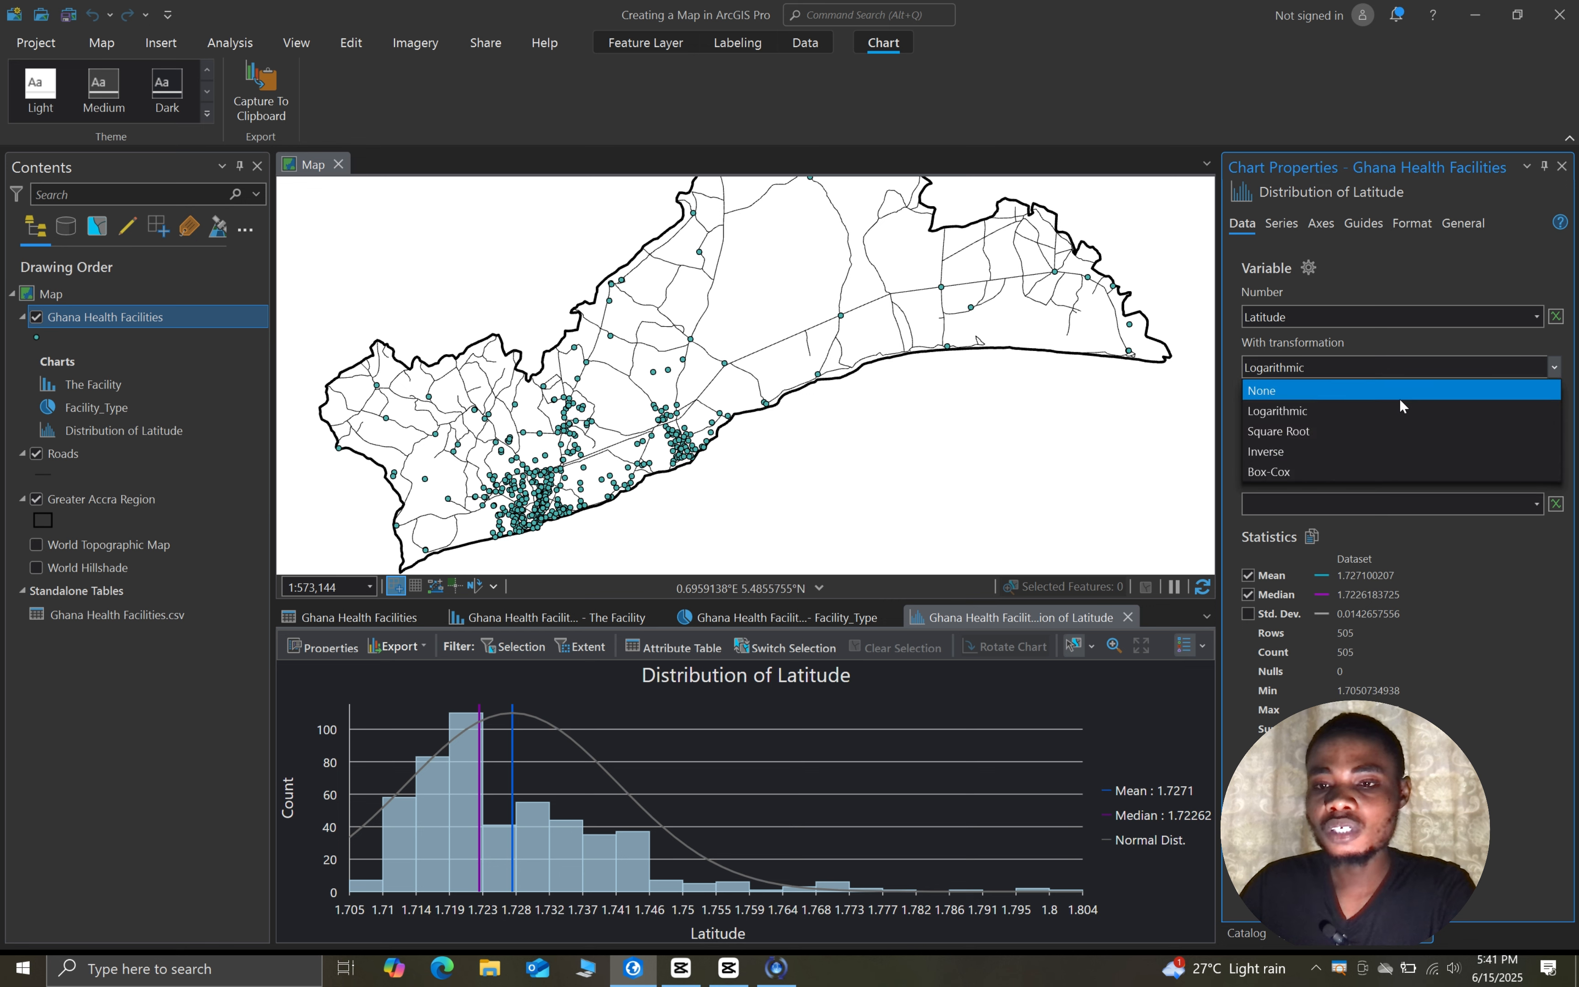
pyautogui.click(1281, 455)
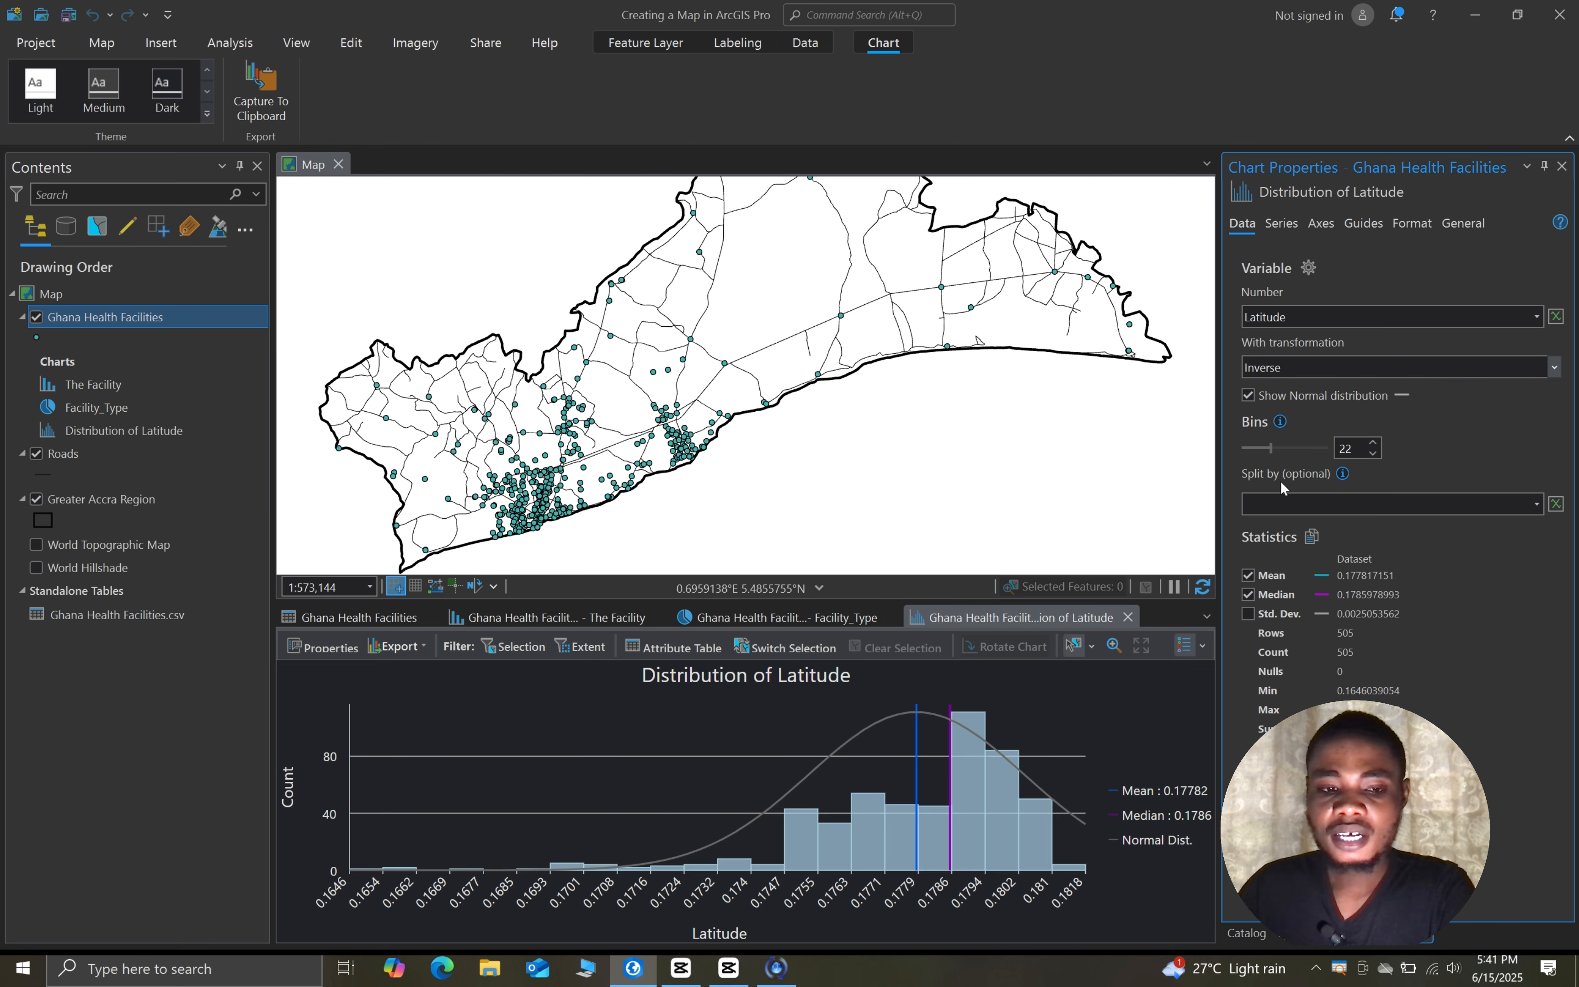
pyautogui.click(1556, 367)
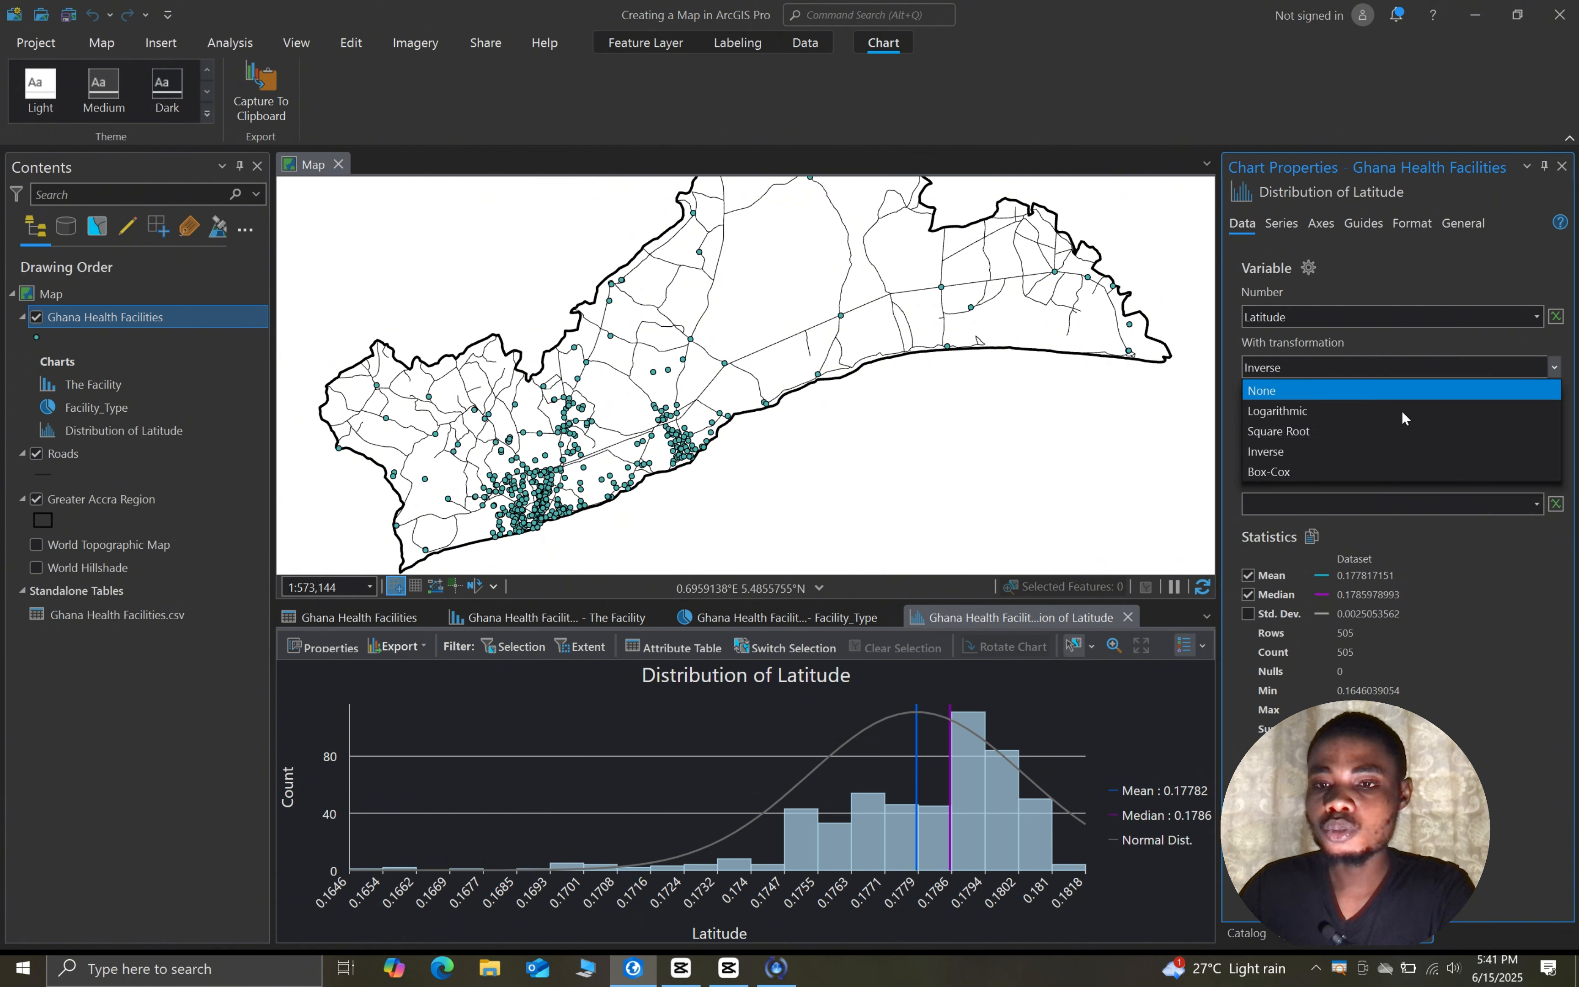
pyautogui.click(1275, 392)
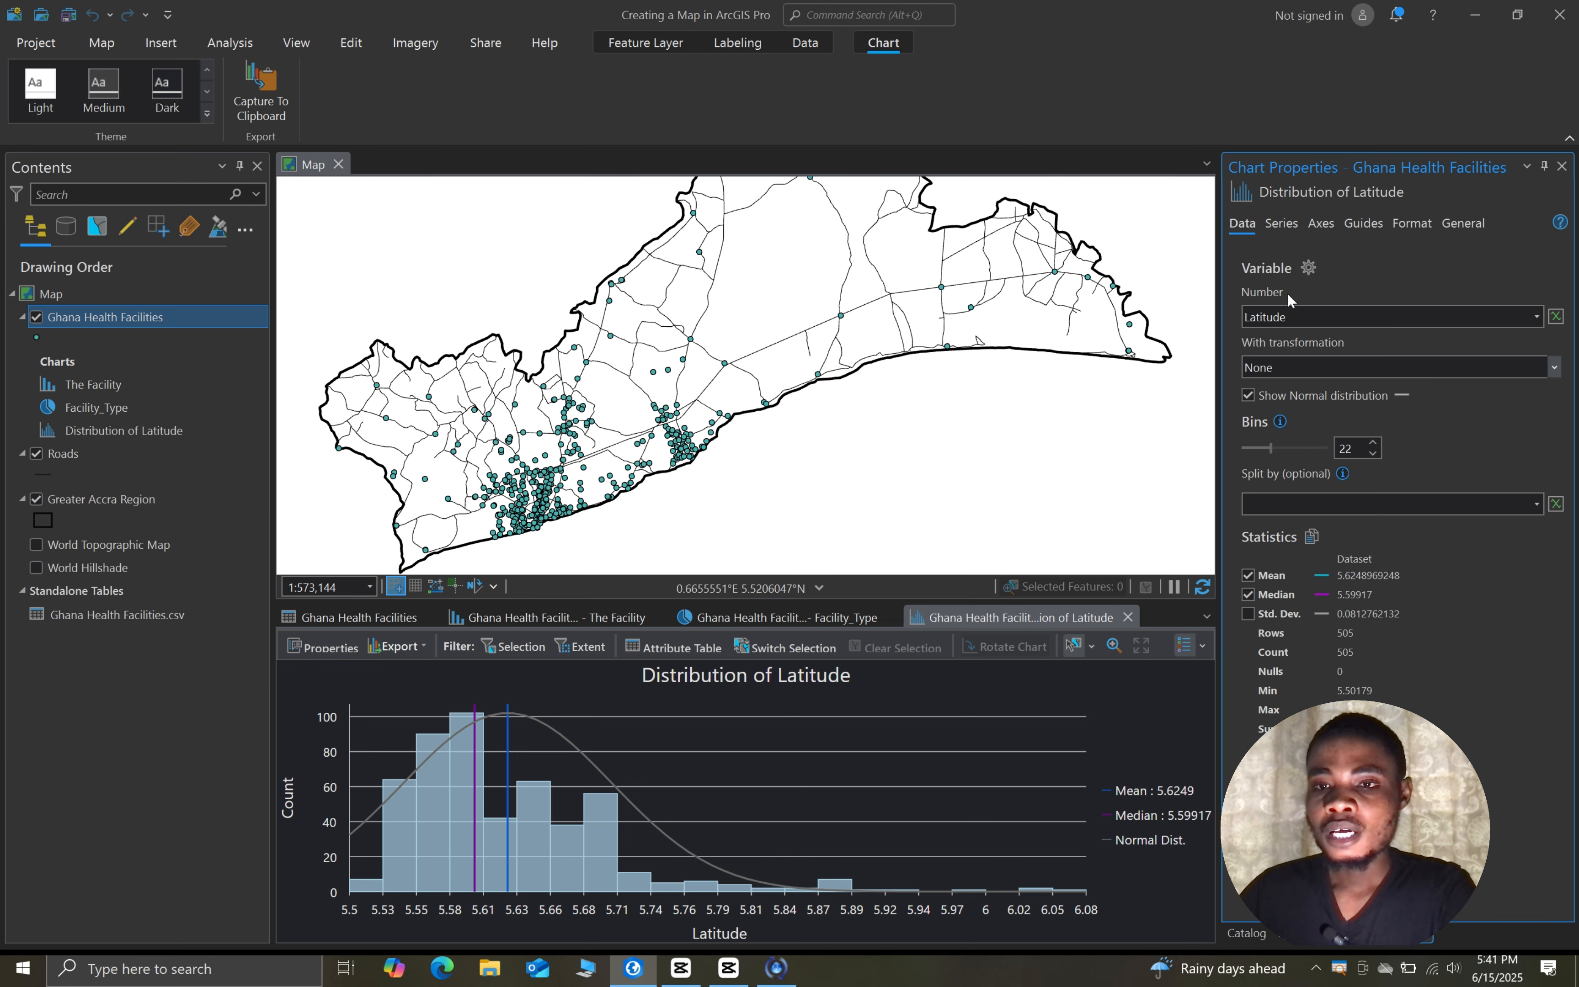
# Try dark blue and red for the histogram's Latitude series and set its bar colour to green
pyautogui.click(1292, 223)
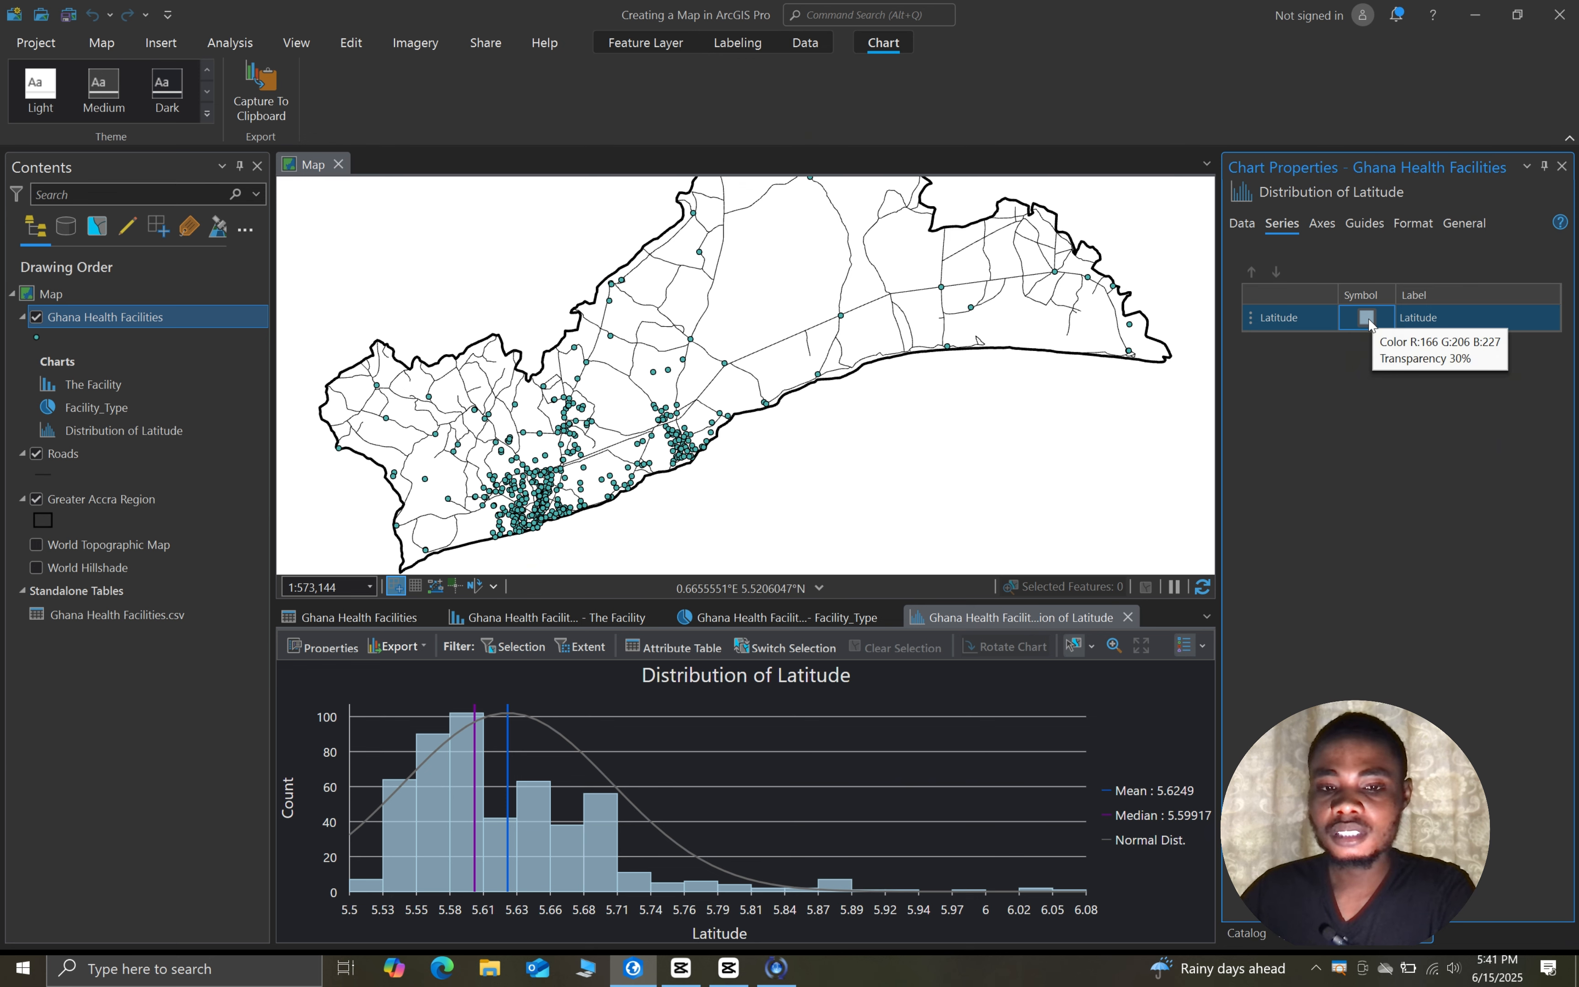
pyautogui.click(1367, 318)
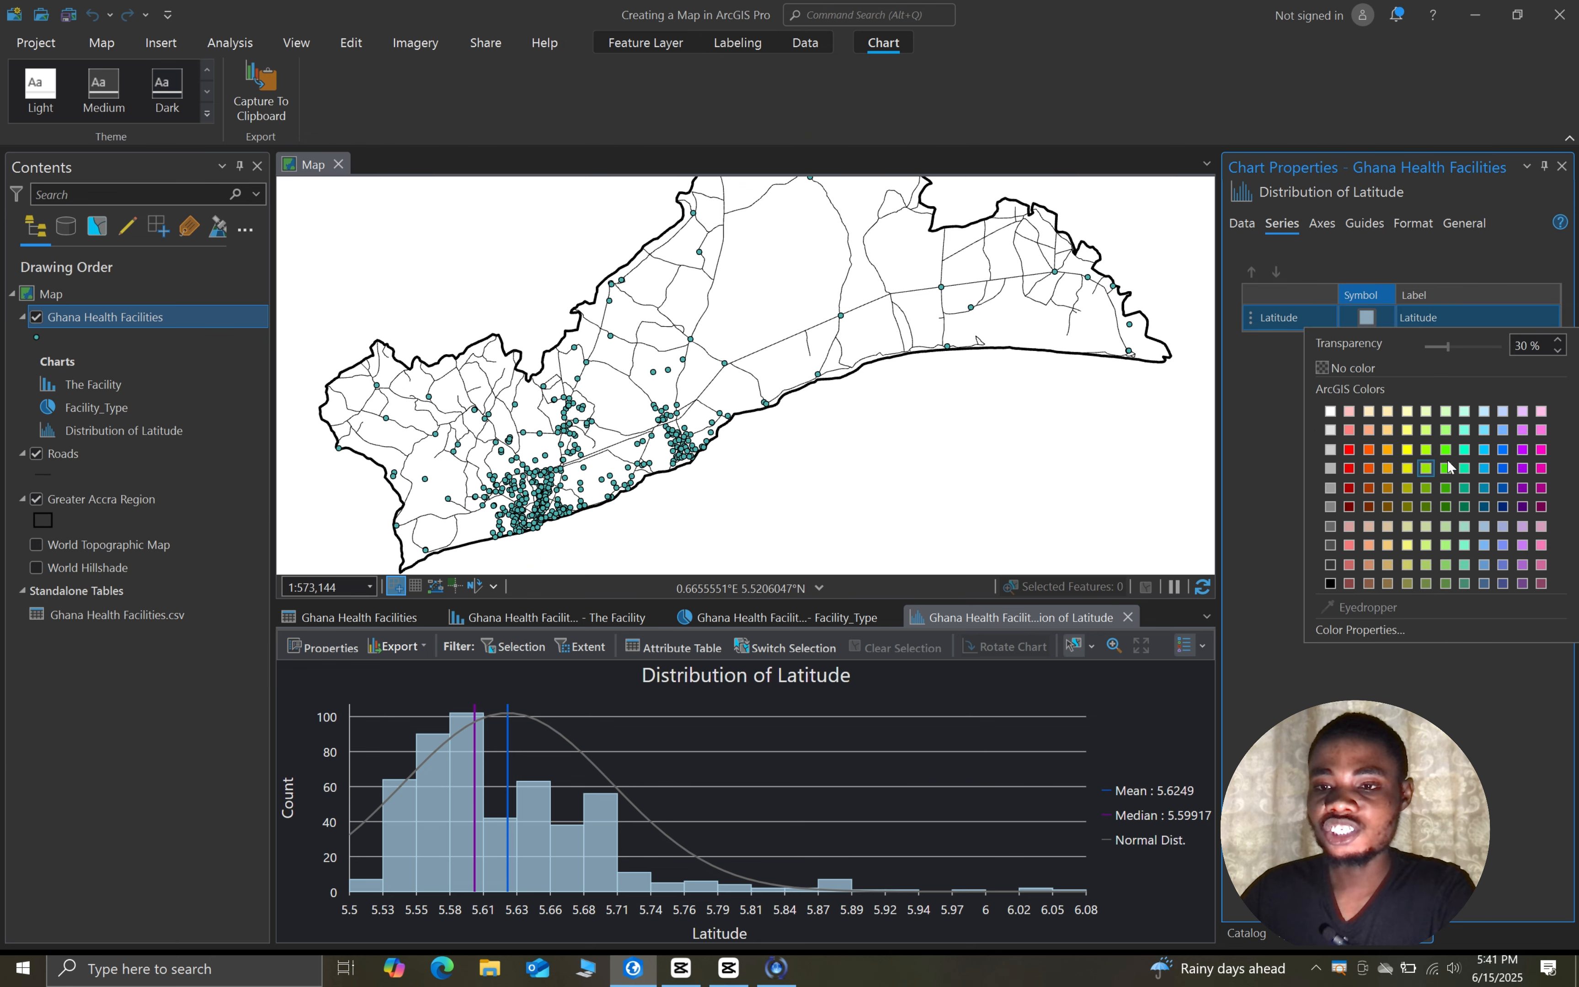
pyautogui.click(1502, 507)
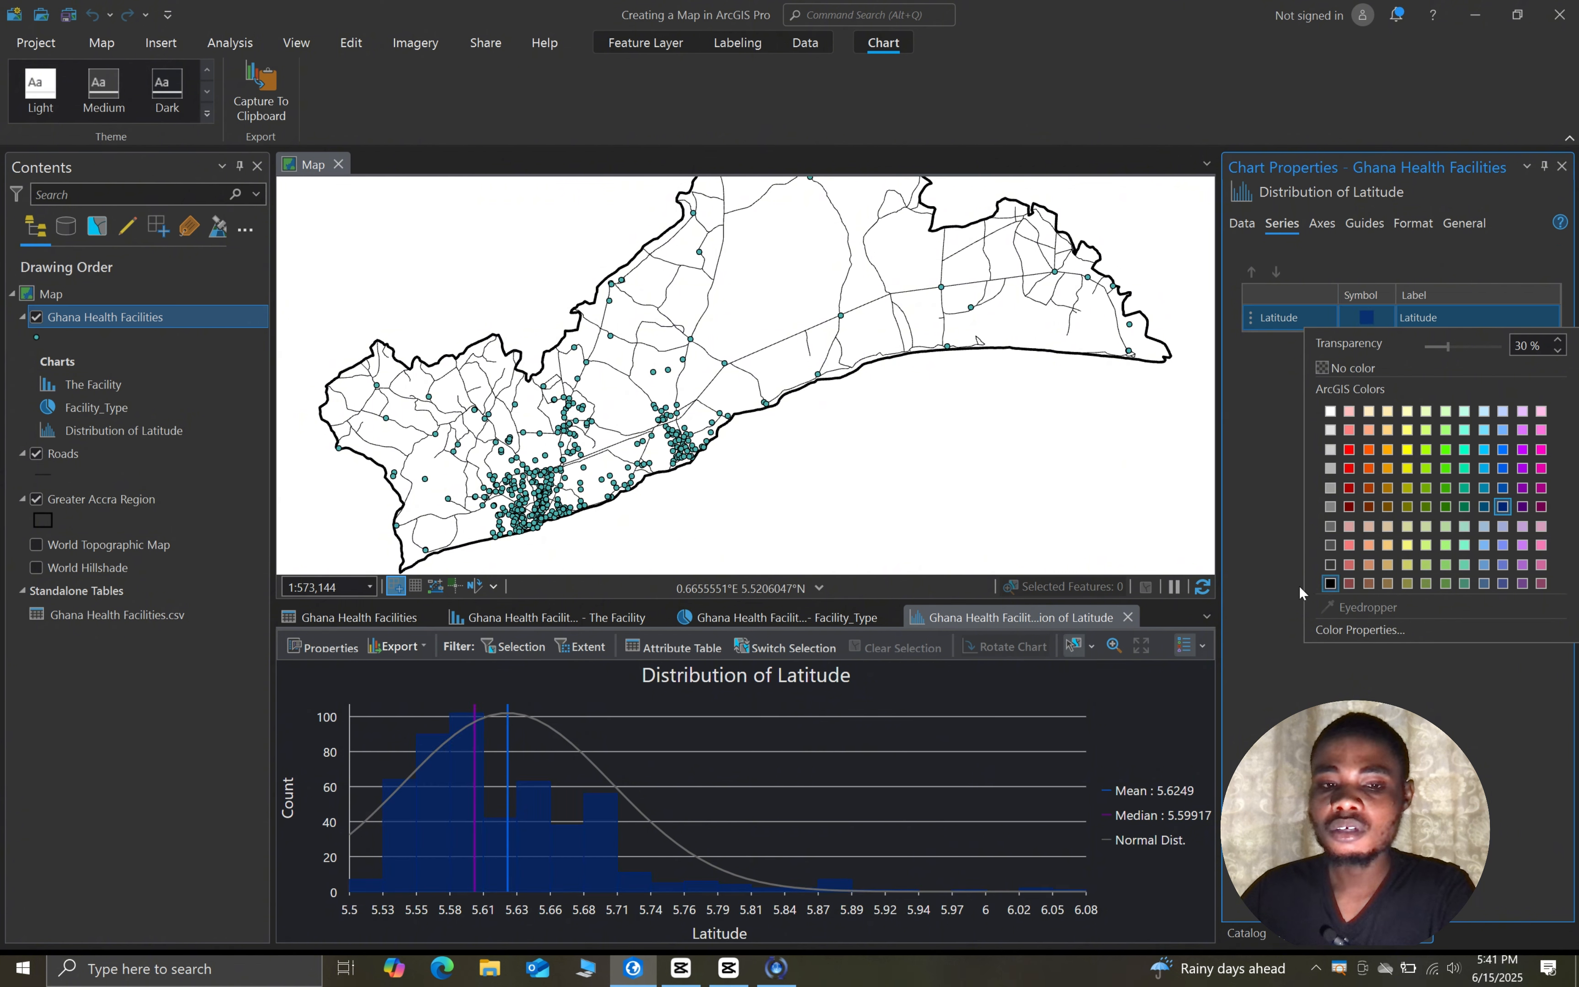
pyautogui.click(1349, 451)
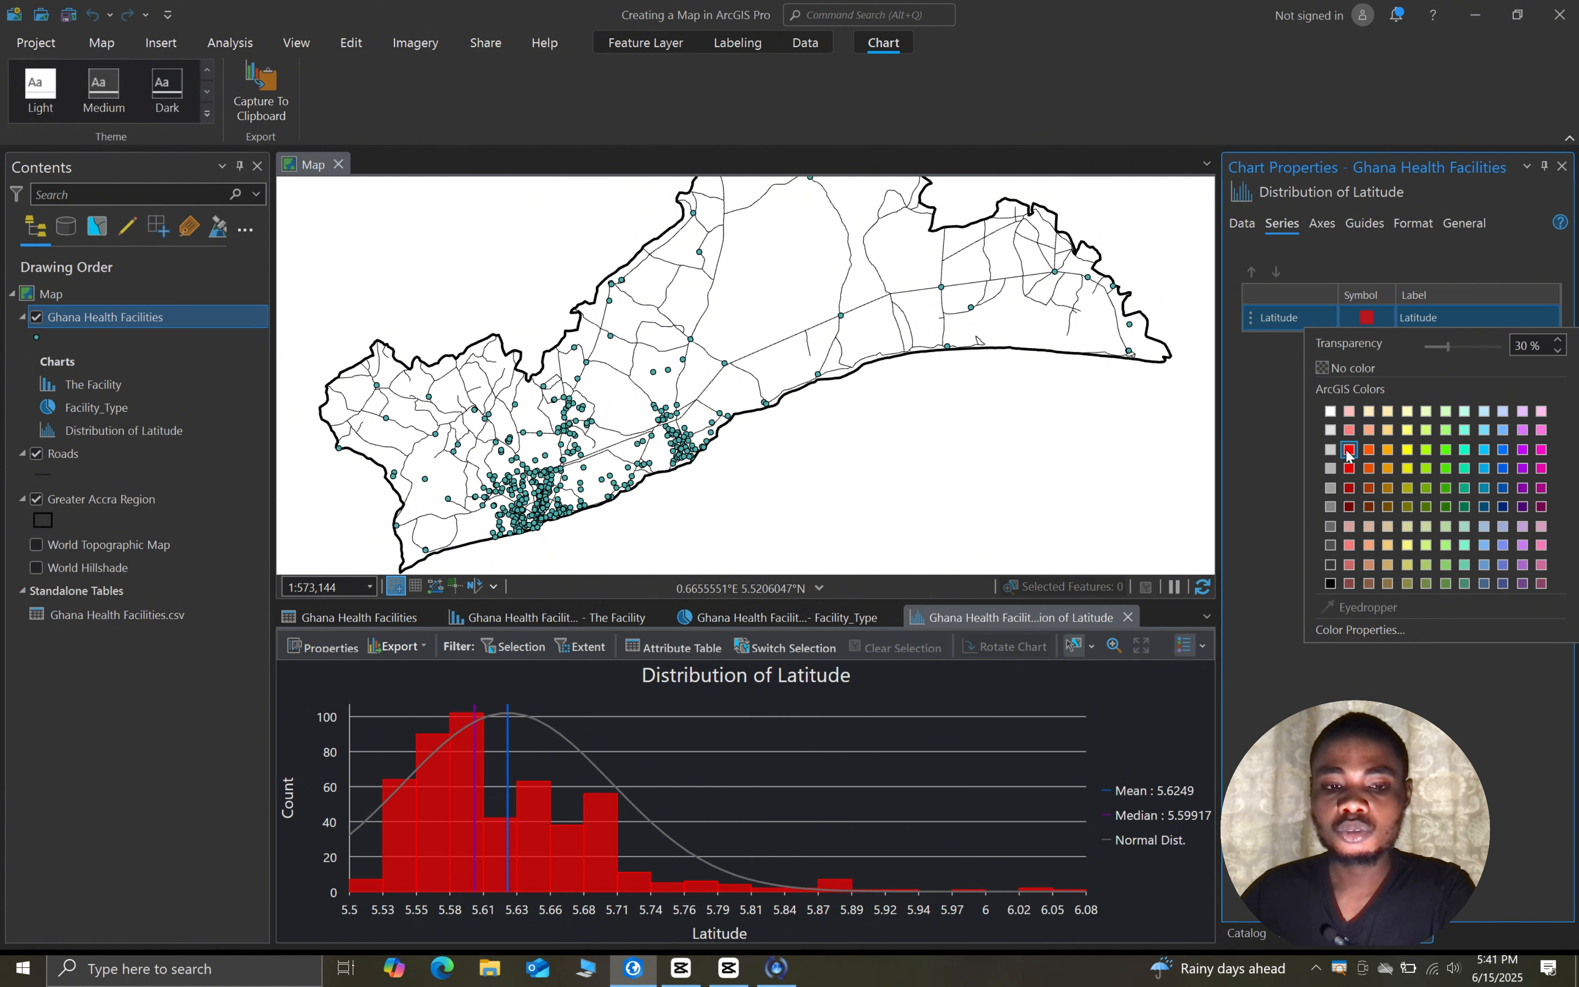
pyautogui.click(1426, 469)
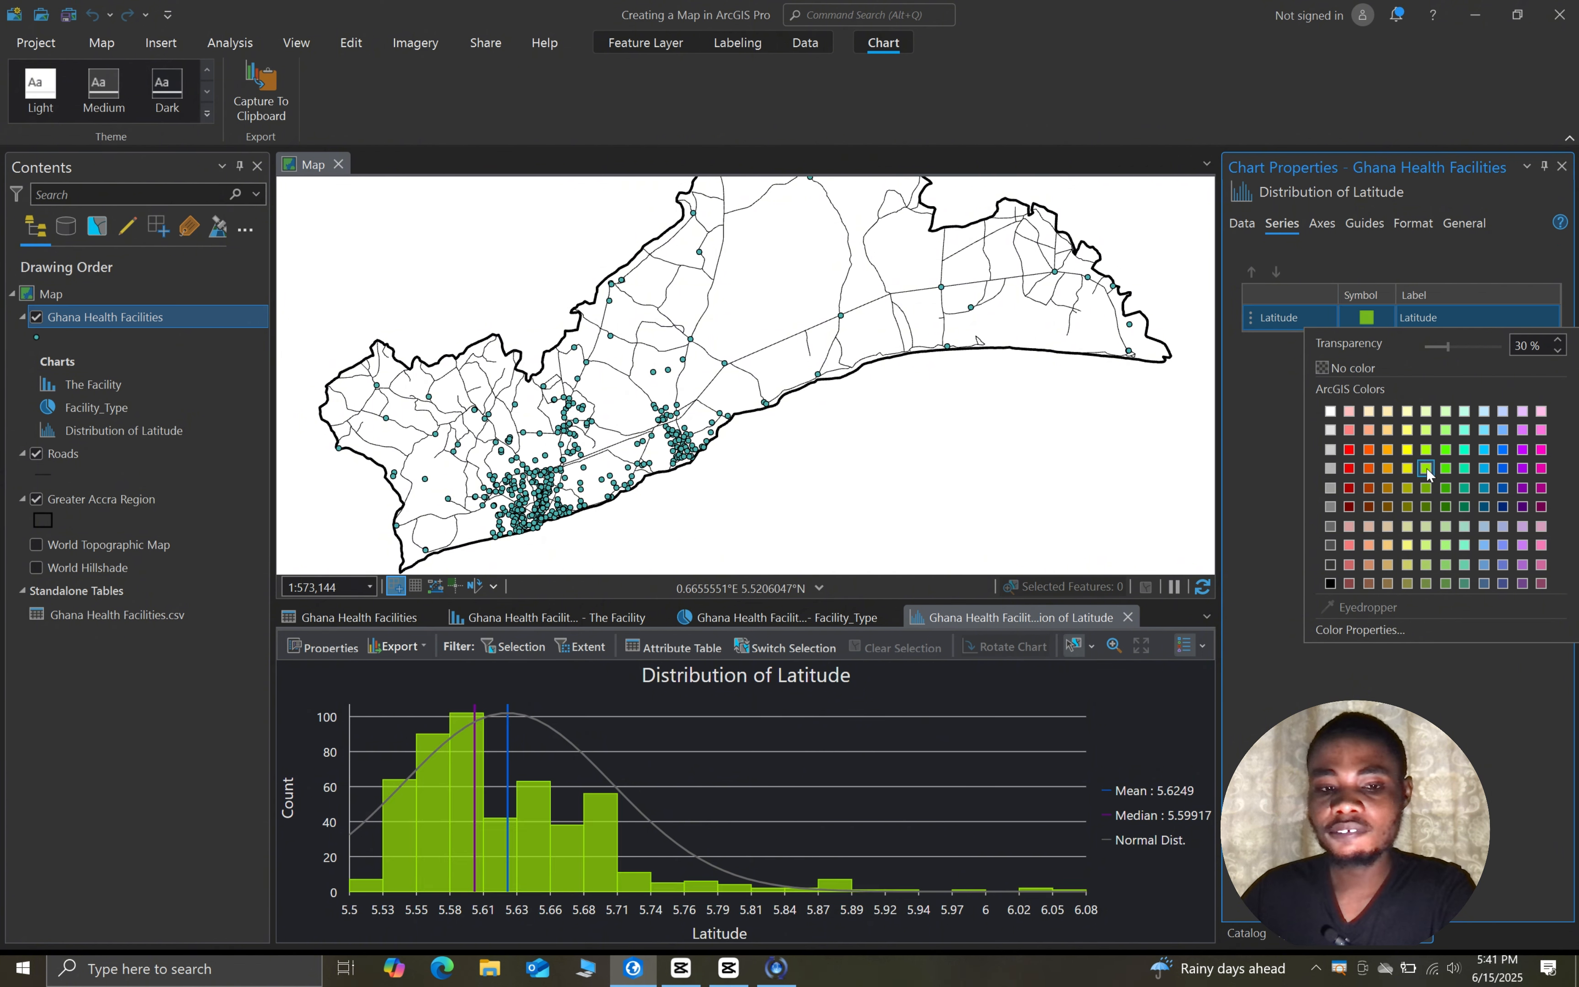
pyautogui.click(1303, 389)
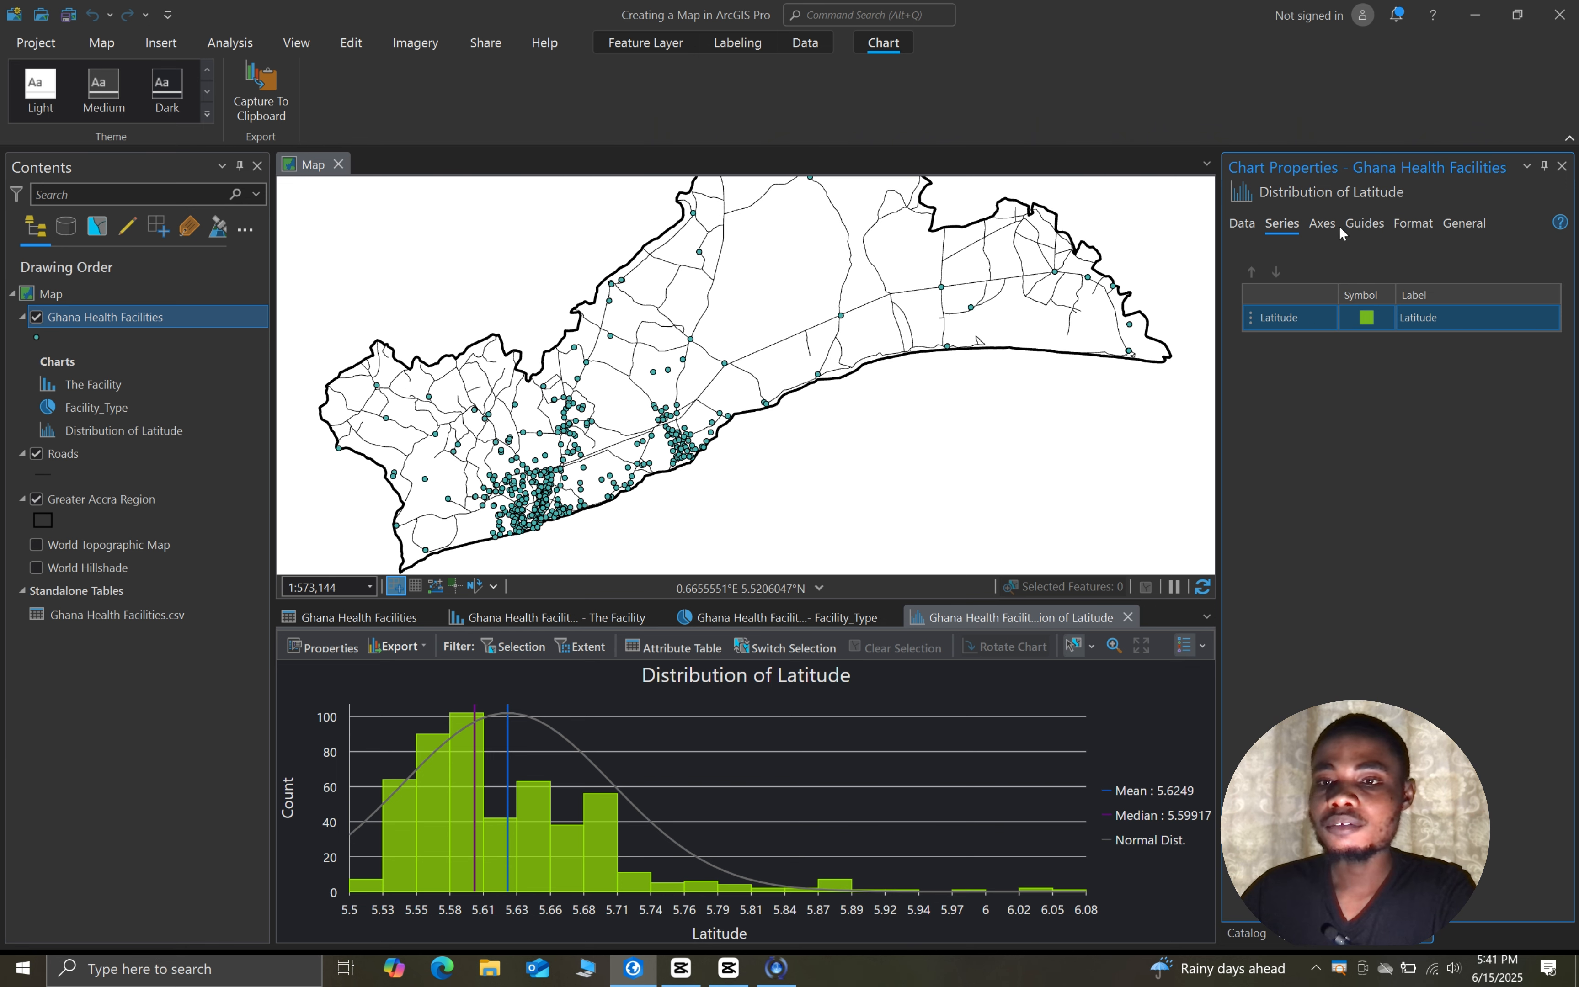
# Review the latitude histogram's axis options, format themes, and chart and axis title settings
pyautogui.click(1320, 225)
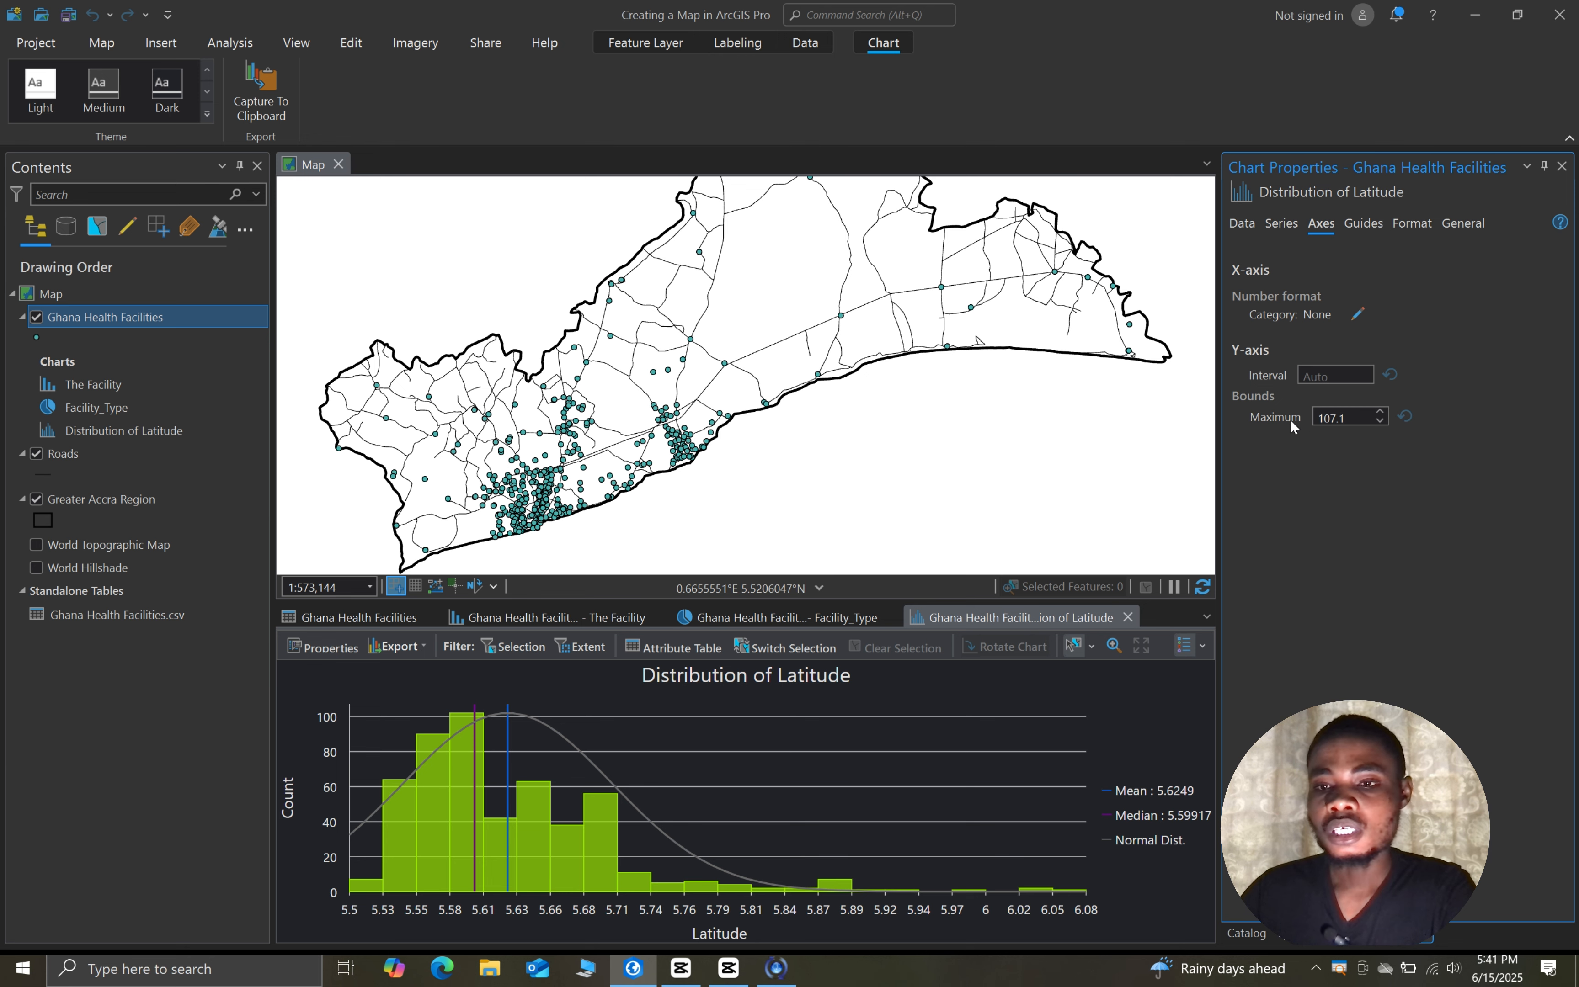
pyautogui.click(1433, 223)
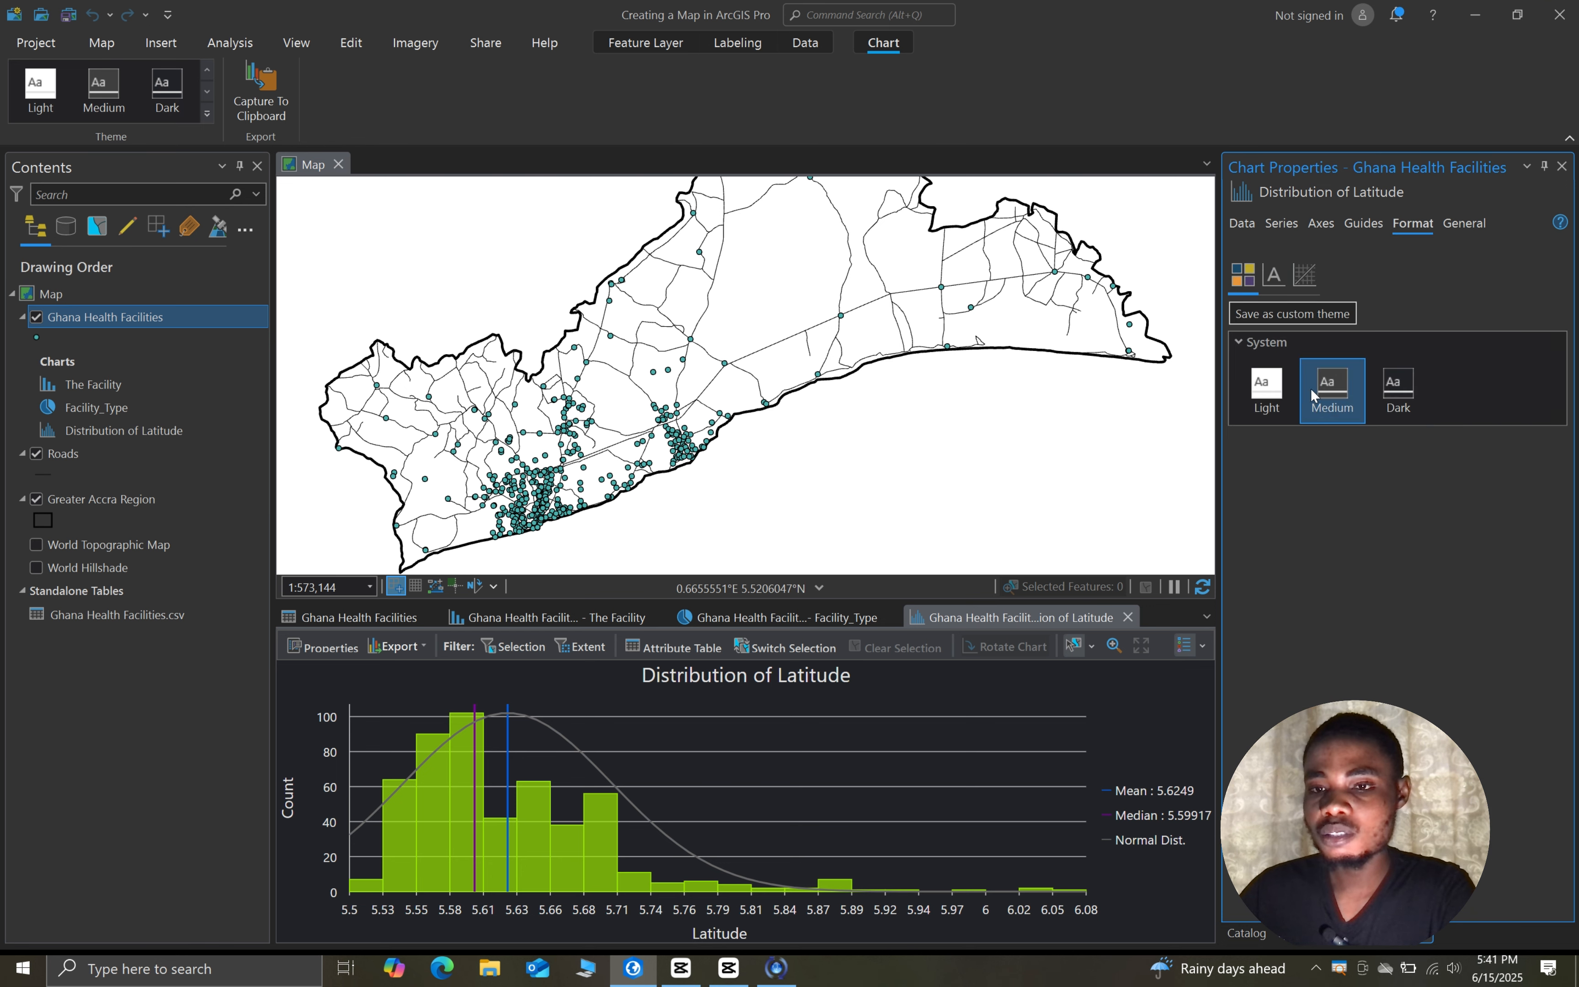
pyautogui.click(1452, 225)
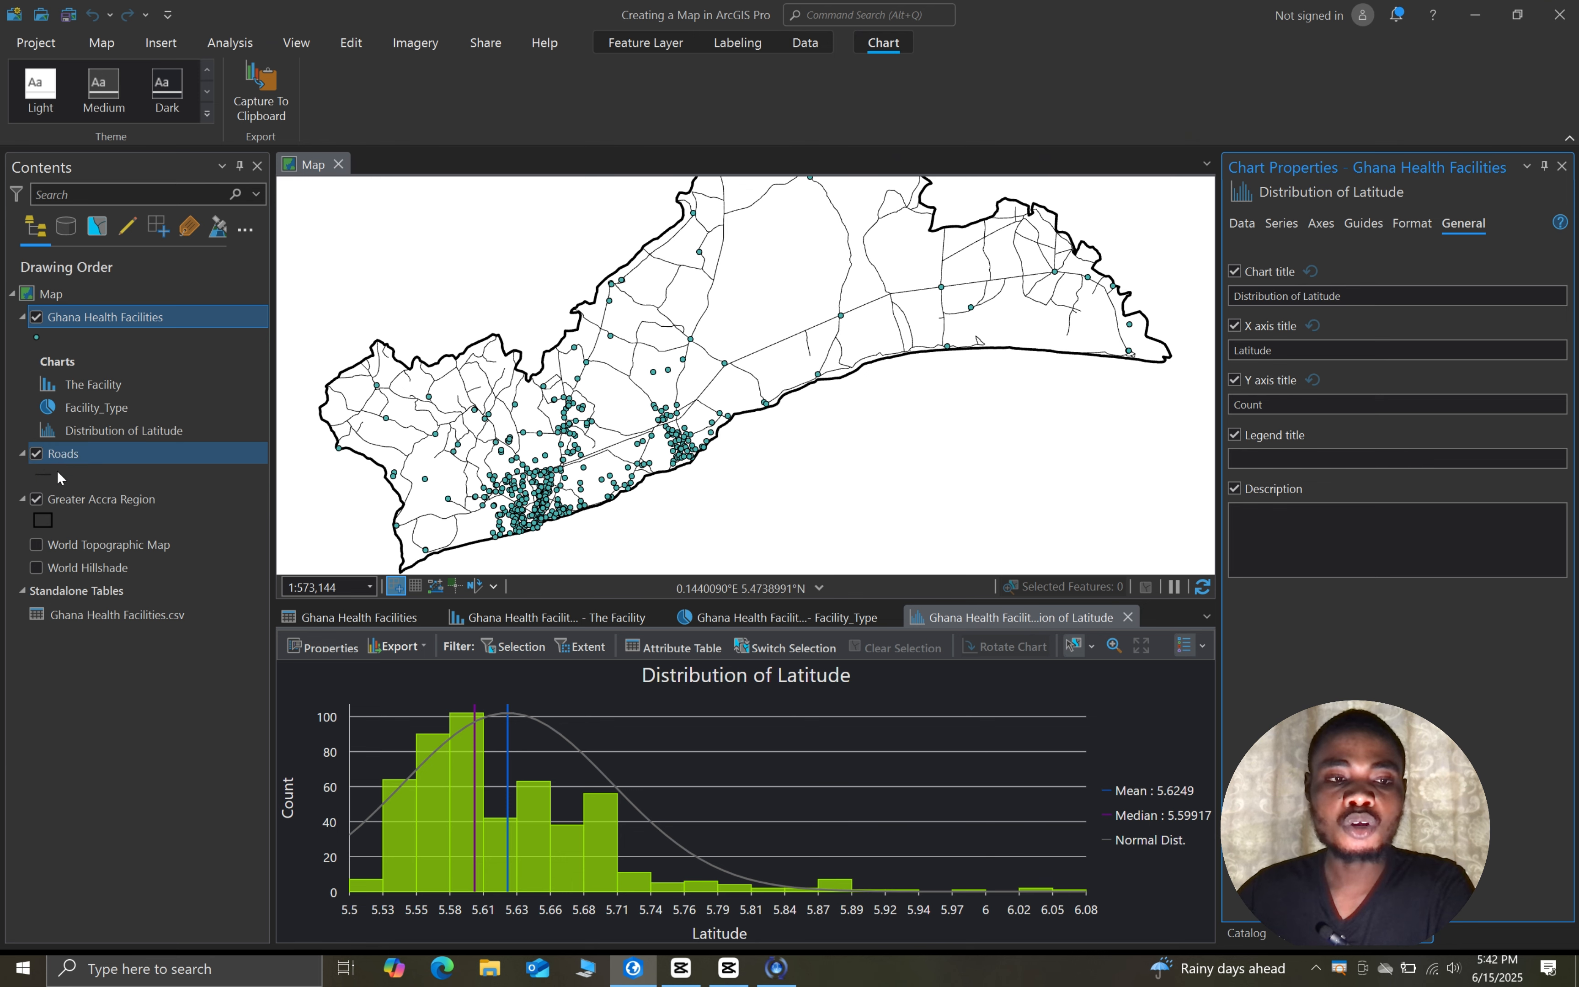
# Open the existing bar chart "The Facility" of the Ghana Health Facilities layer
pyautogui.click(99, 380)
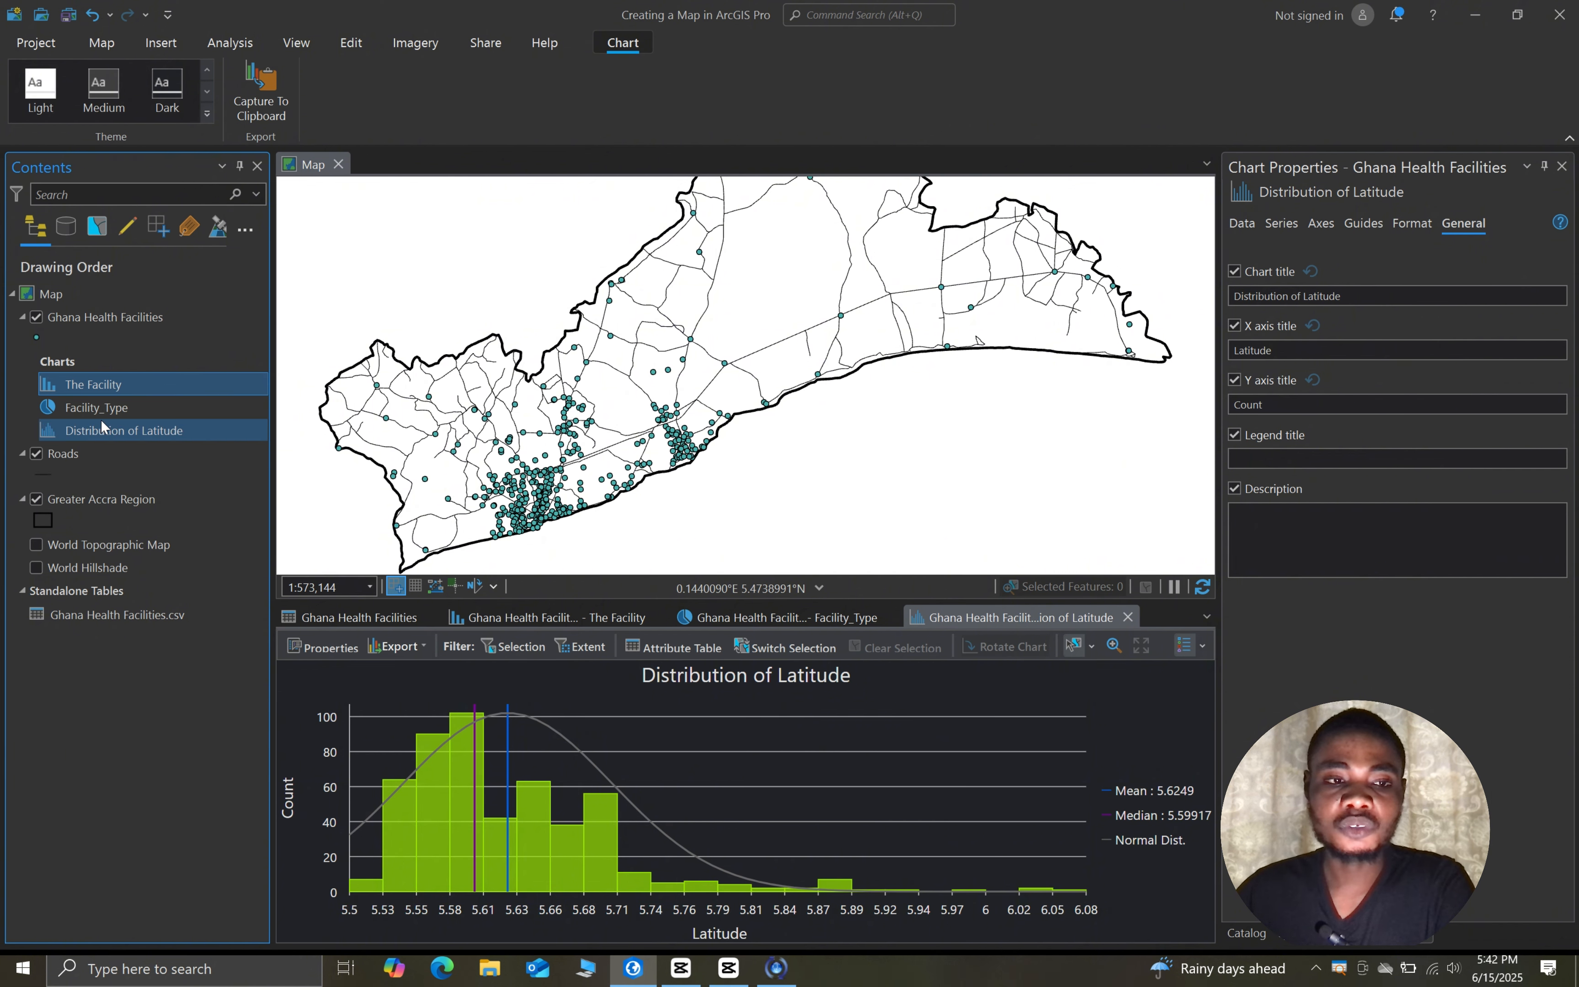
pyautogui.rightClick(86, 380)
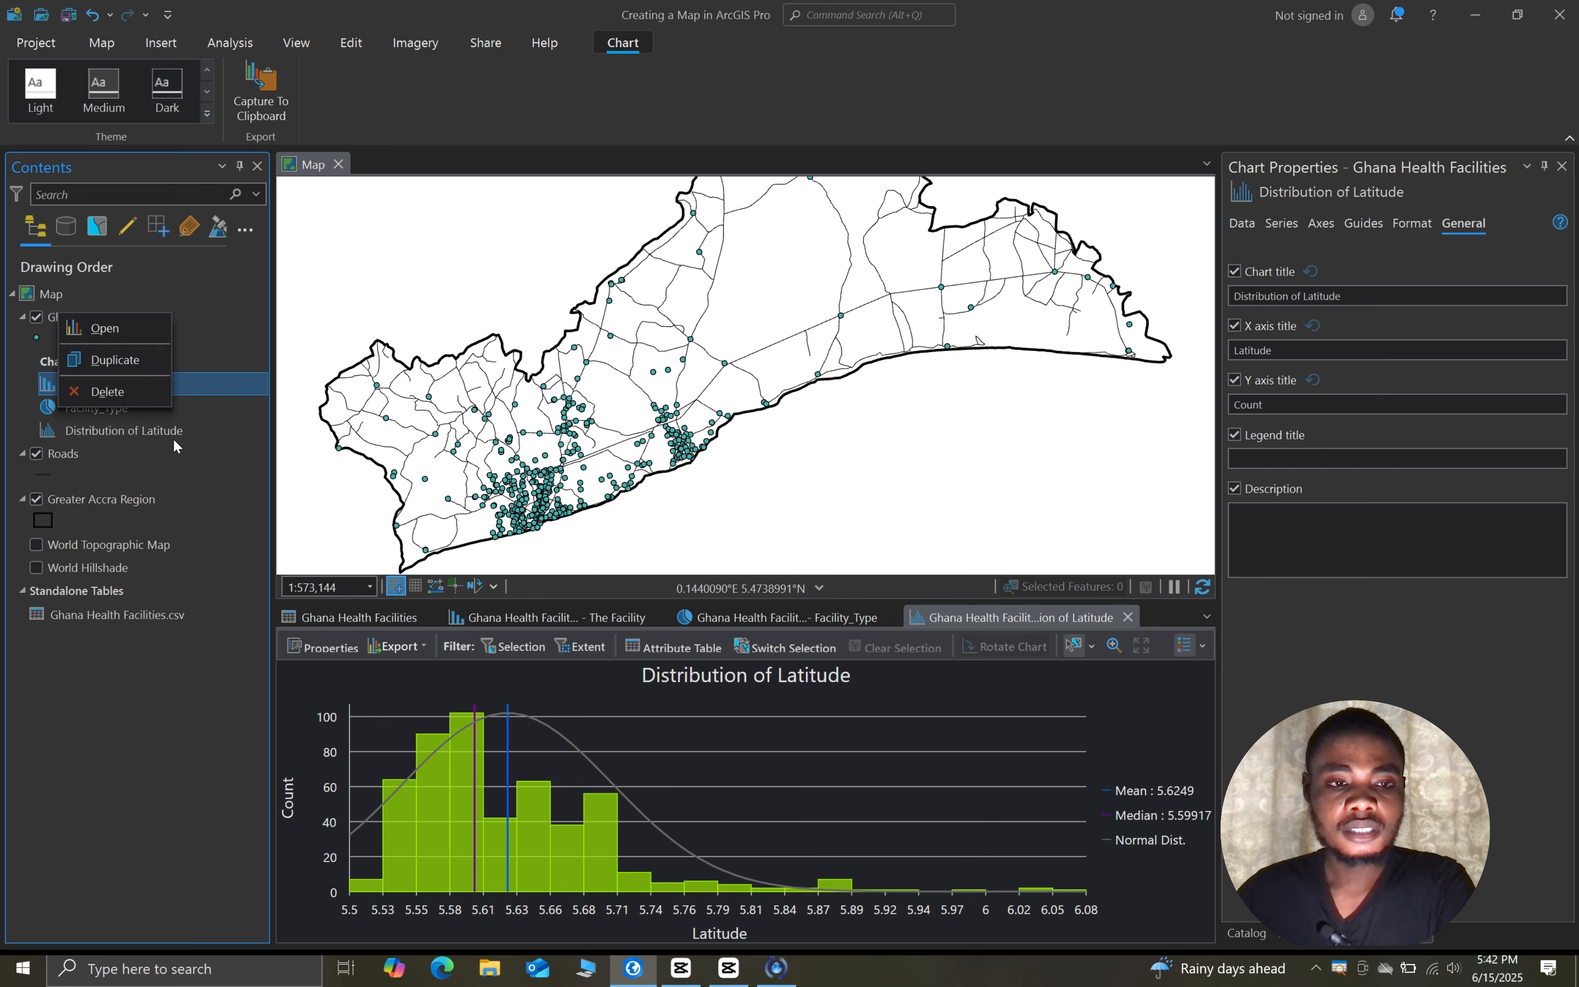
pyautogui.click(103, 328)
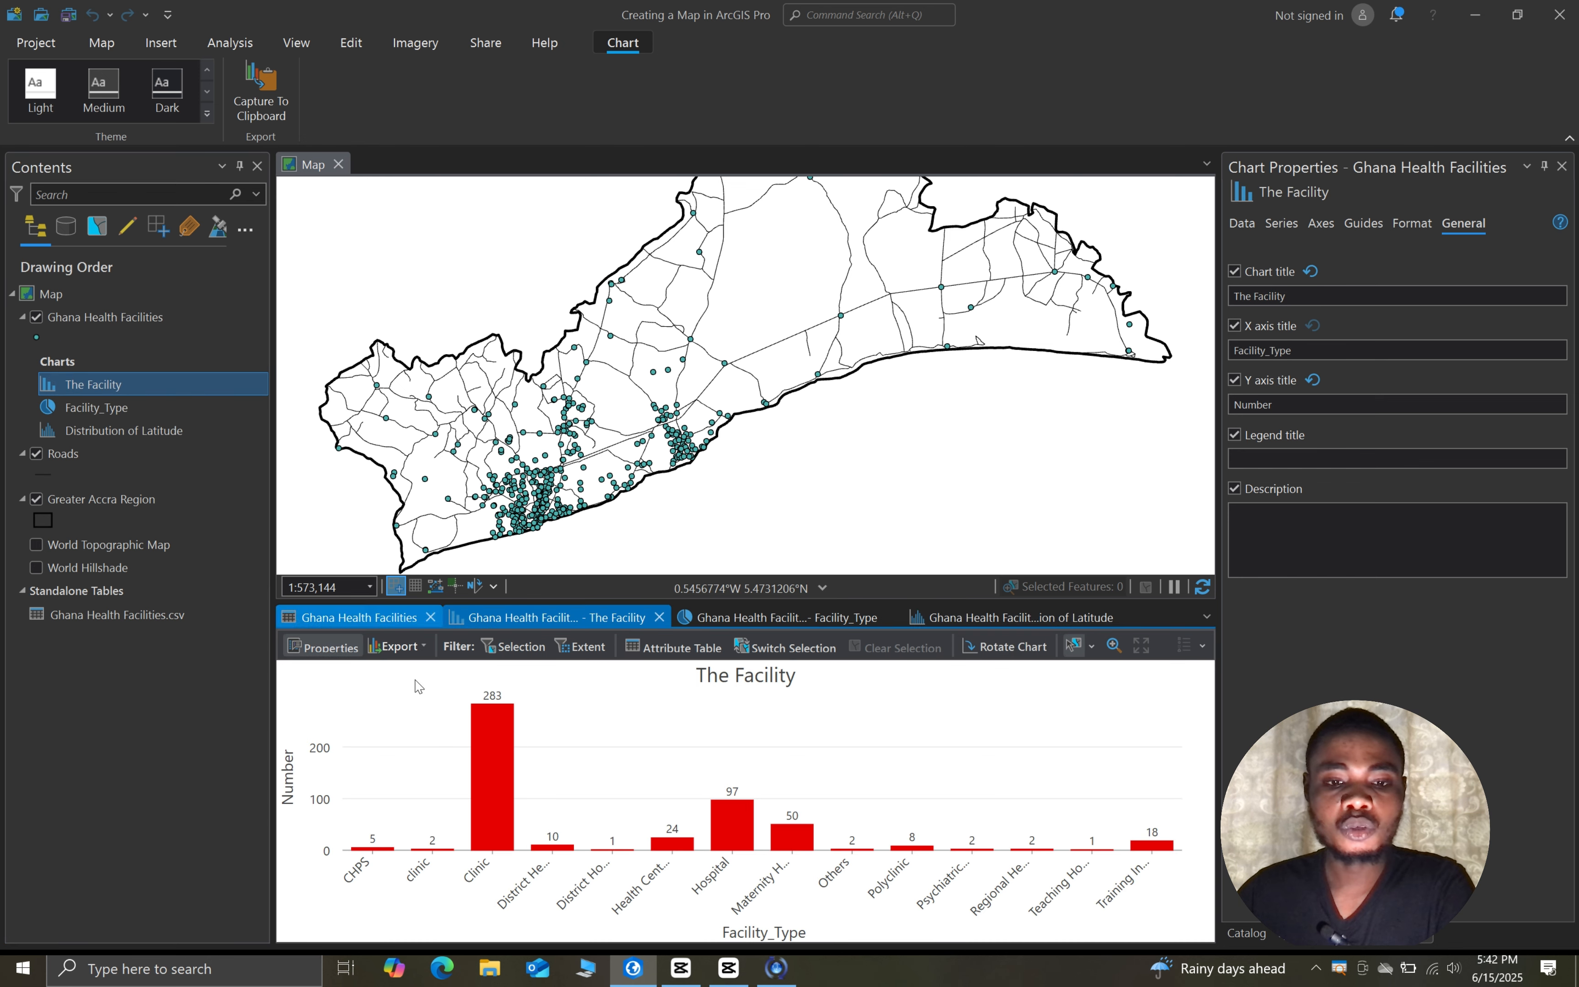